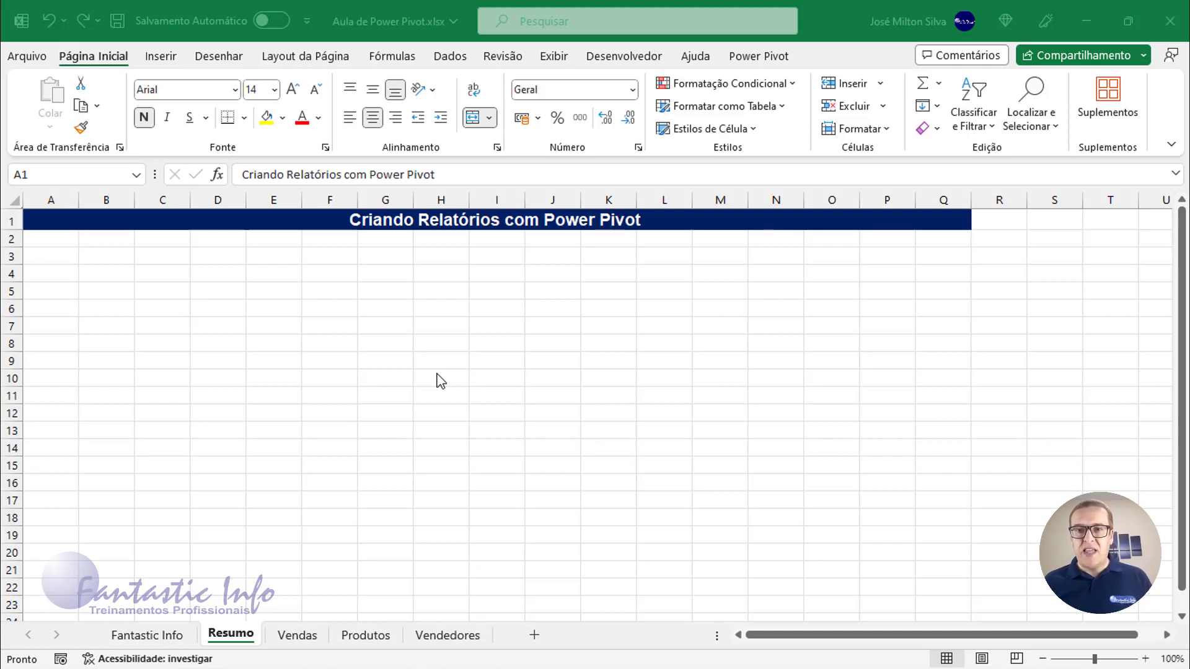
- Examine the layout of the Vendas, Produtos and Vendedores sheets, including the seller and product code columns in Vendas
left_click(309, 632)
left_click(309, 635)
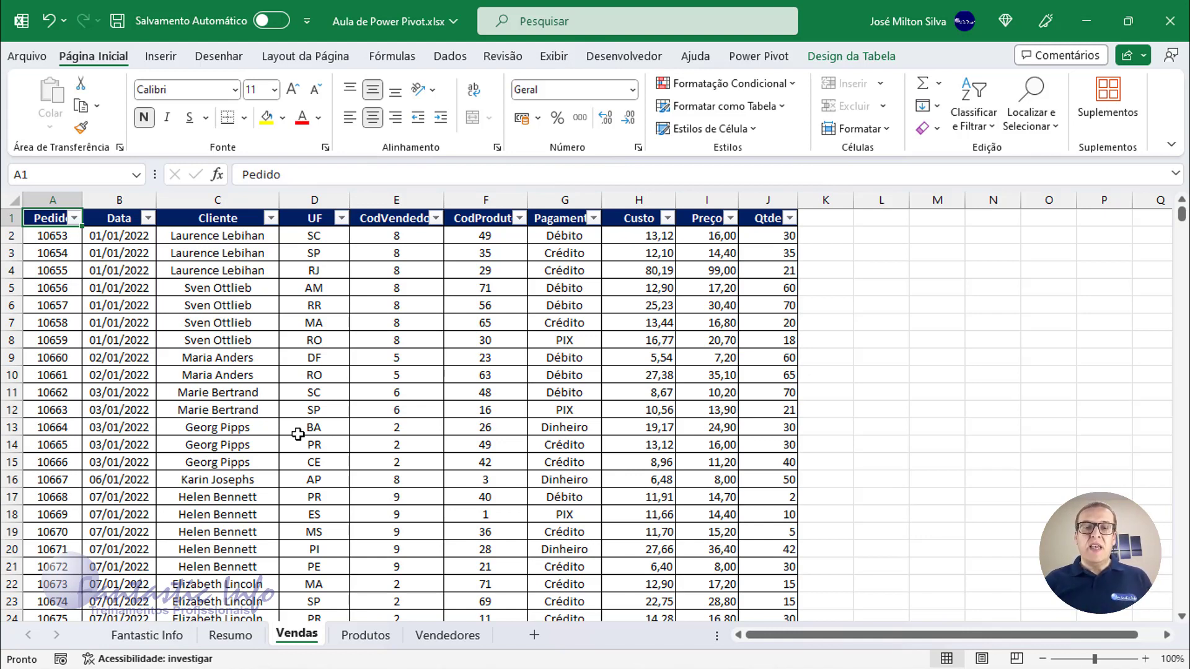
left_click_drag(396, 240, 483, 345)
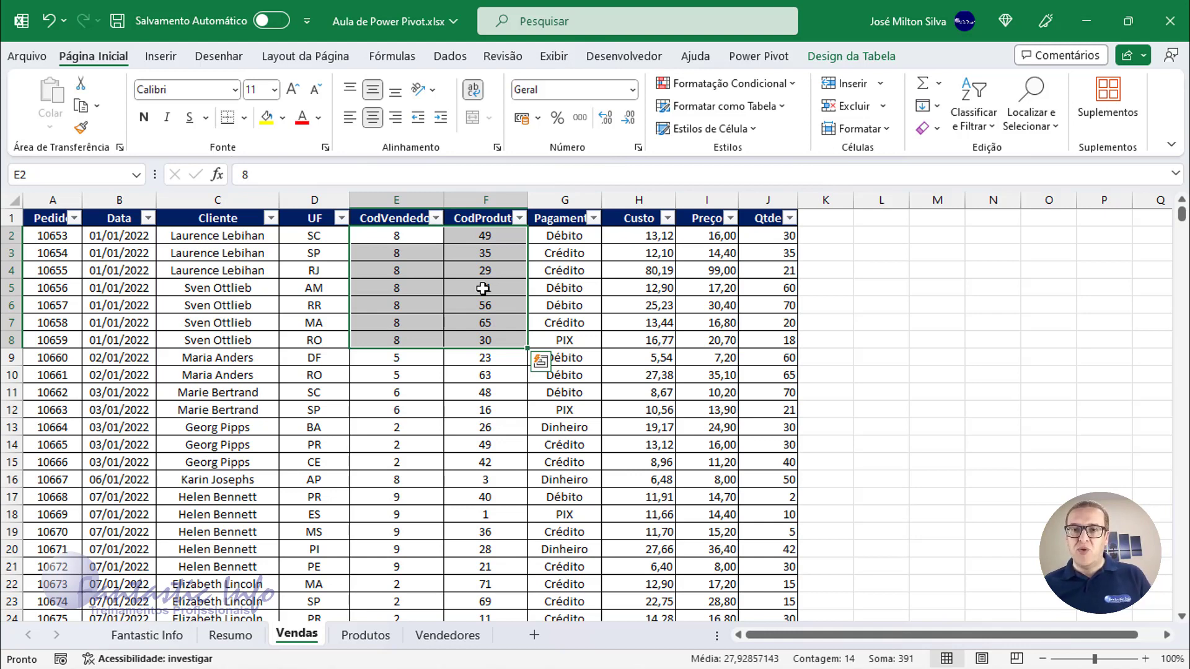
left_click(389, 253)
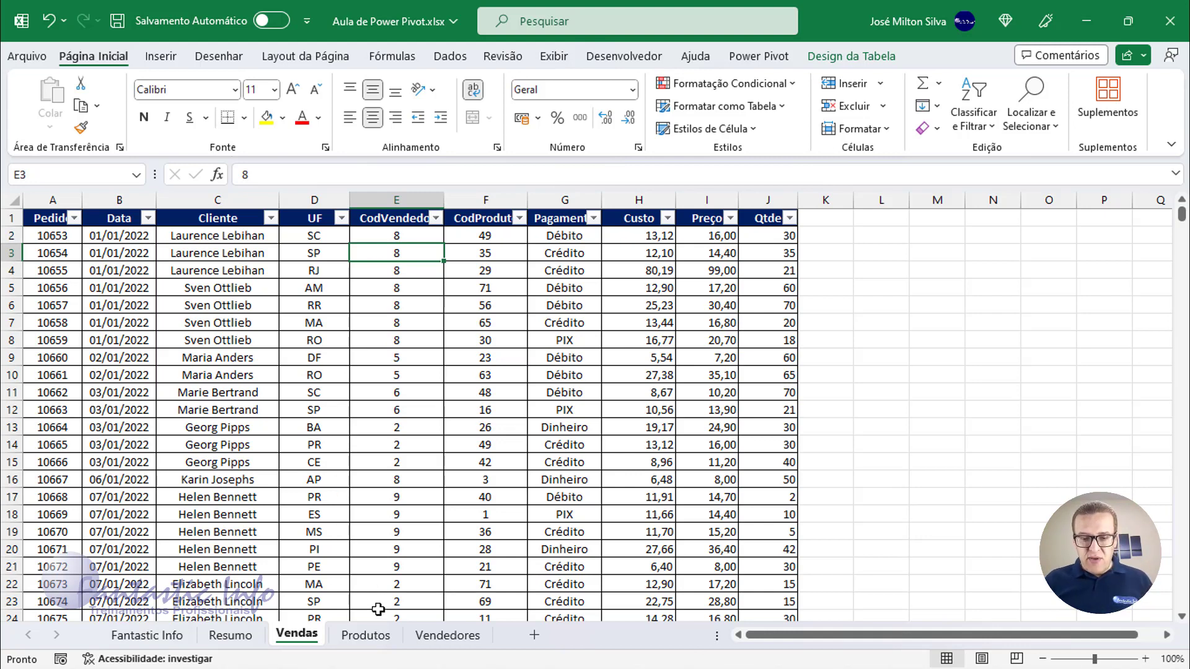
left_click(368, 636)
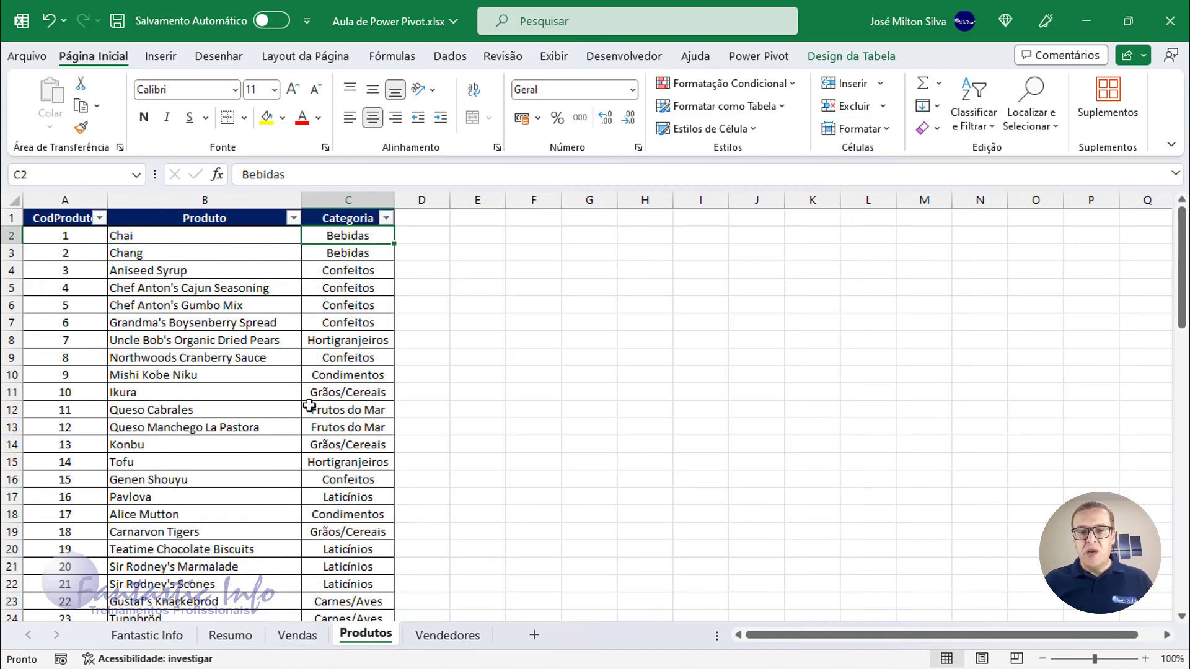
left_click(448, 635)
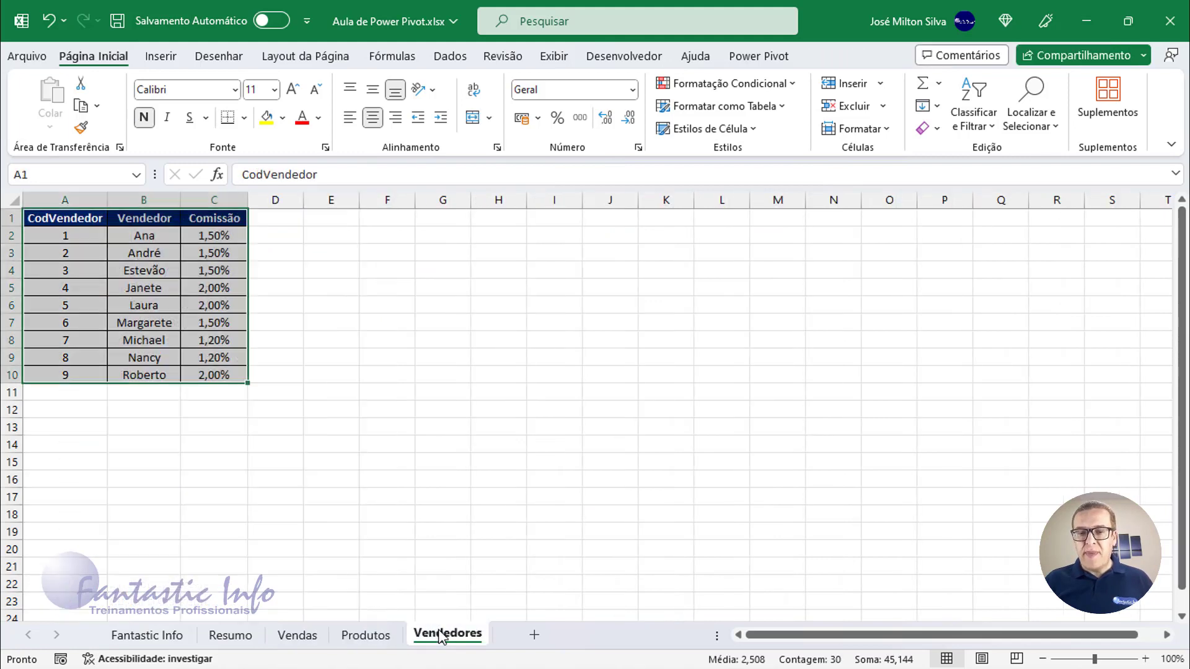
left_click(310, 636)
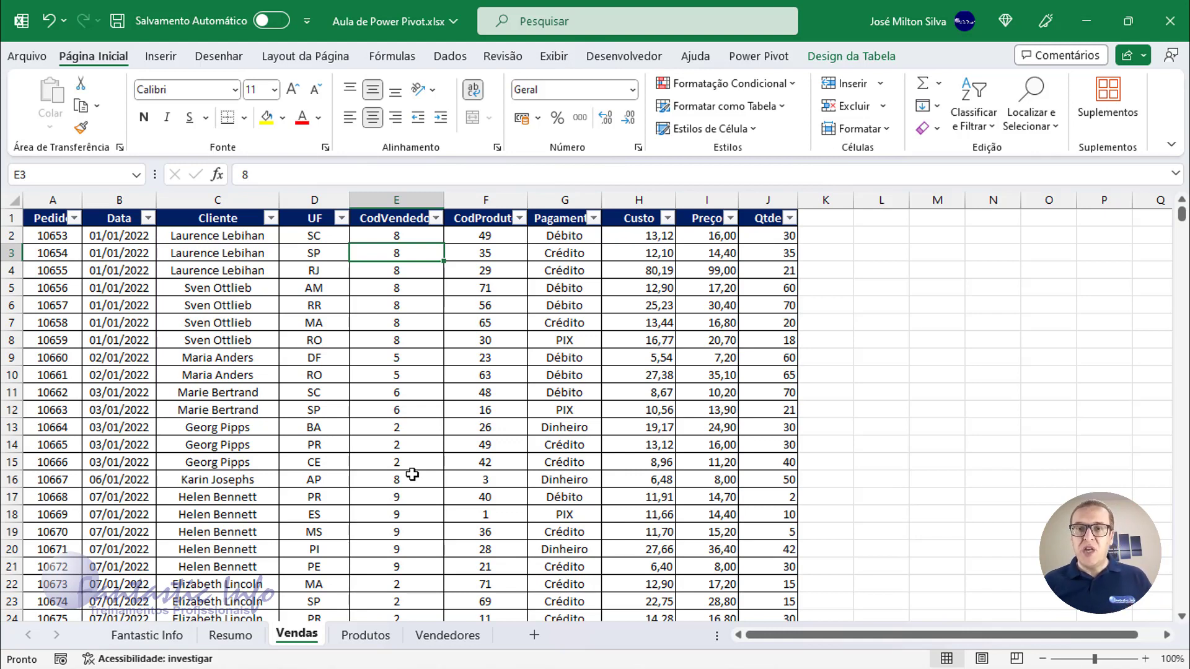
left_click(368, 636)
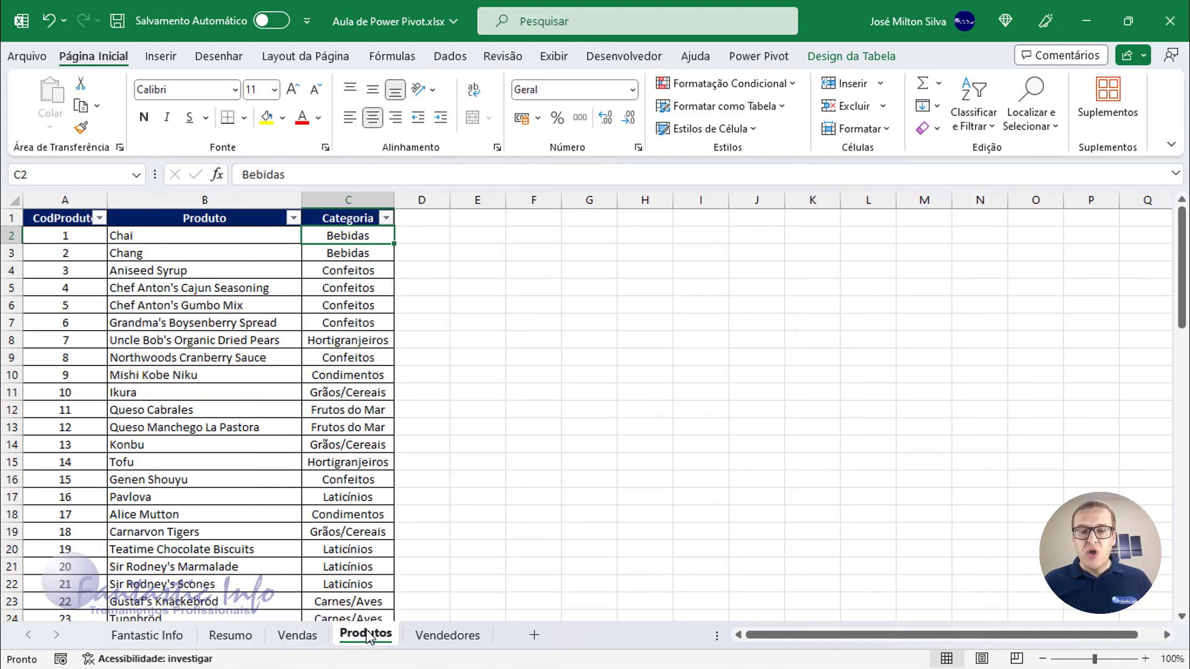
left_click(434, 637)
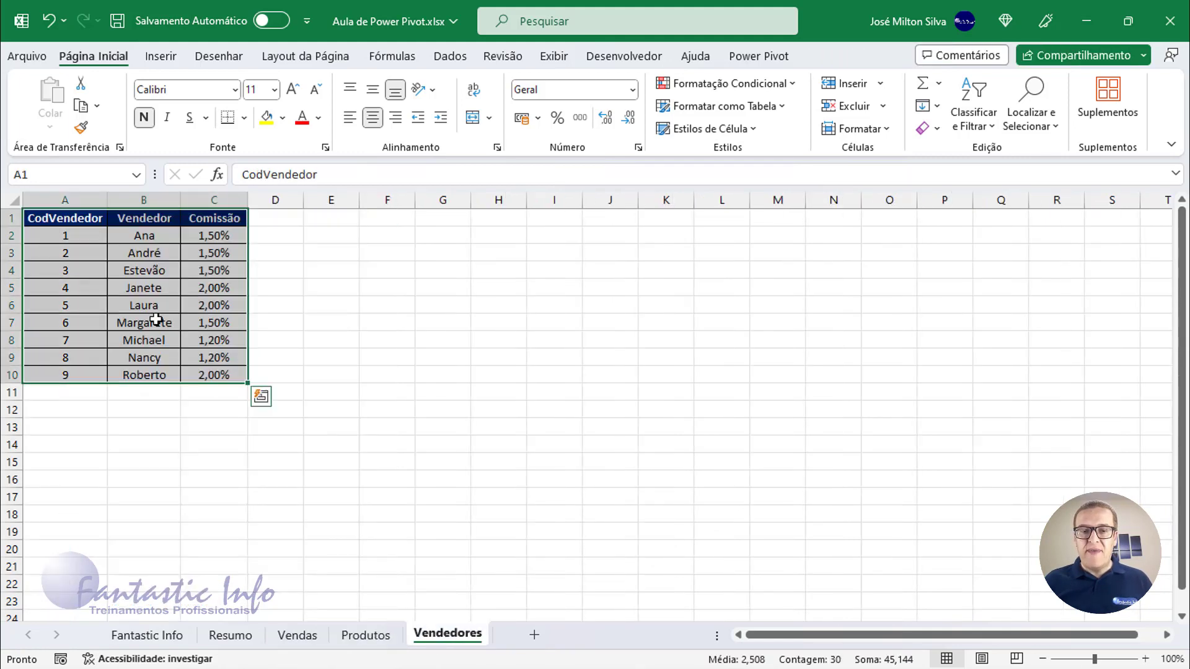
- Compare the CodVendedor and CodProduto key columns in the Vendedores and Produtos sheets with the matching columns in Vendas
left_click(73, 218)
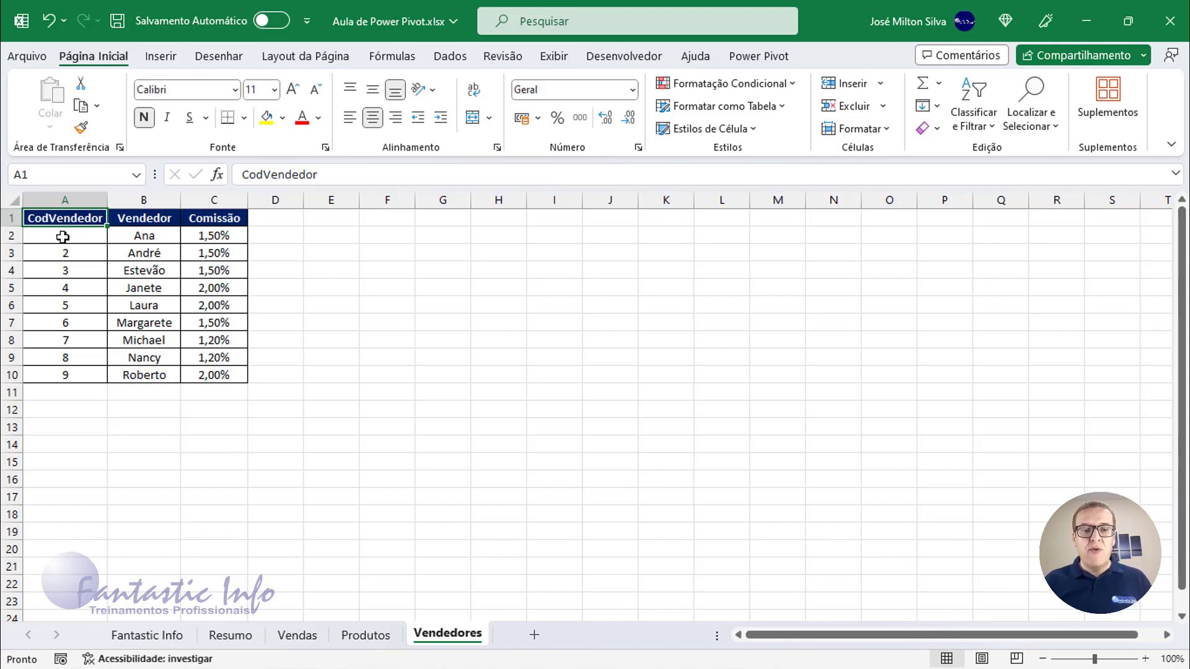
left_click_drag(61, 235, 63, 376)
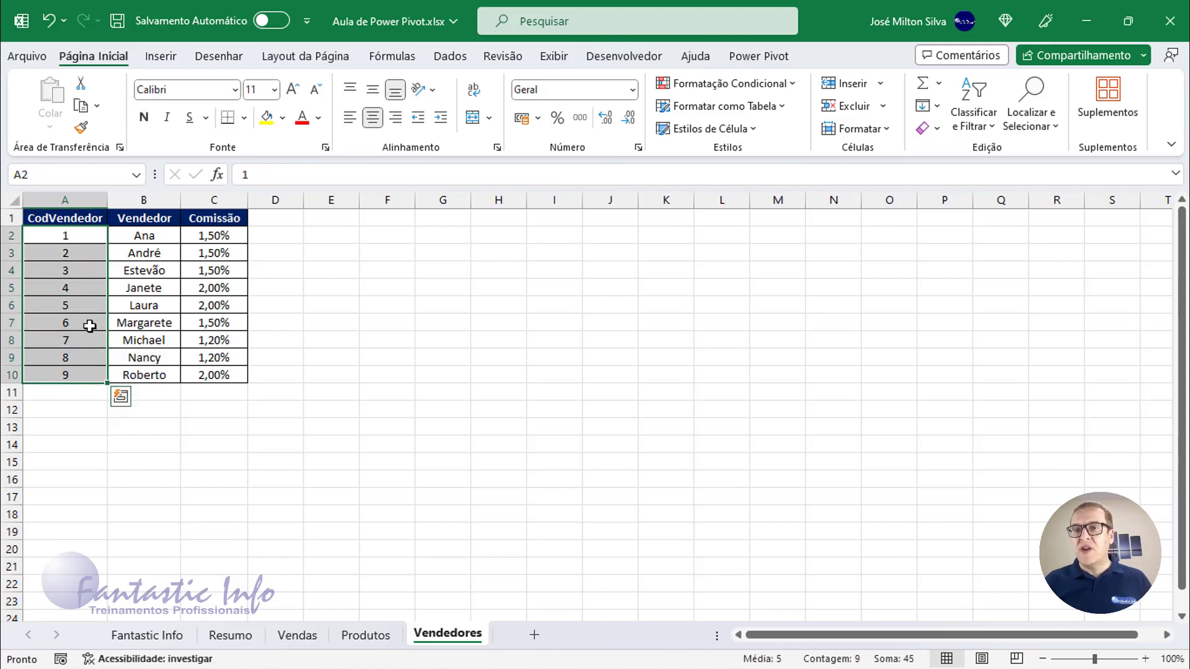
left_click(365, 636)
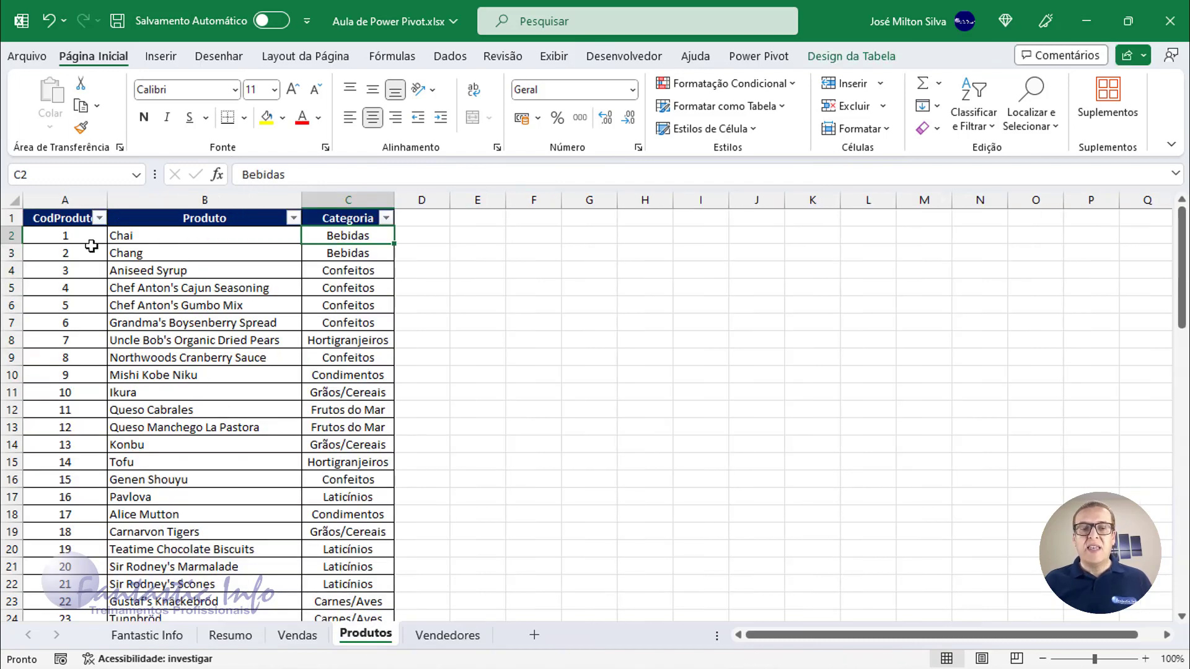
left_click_drag(88, 242, 78, 463)
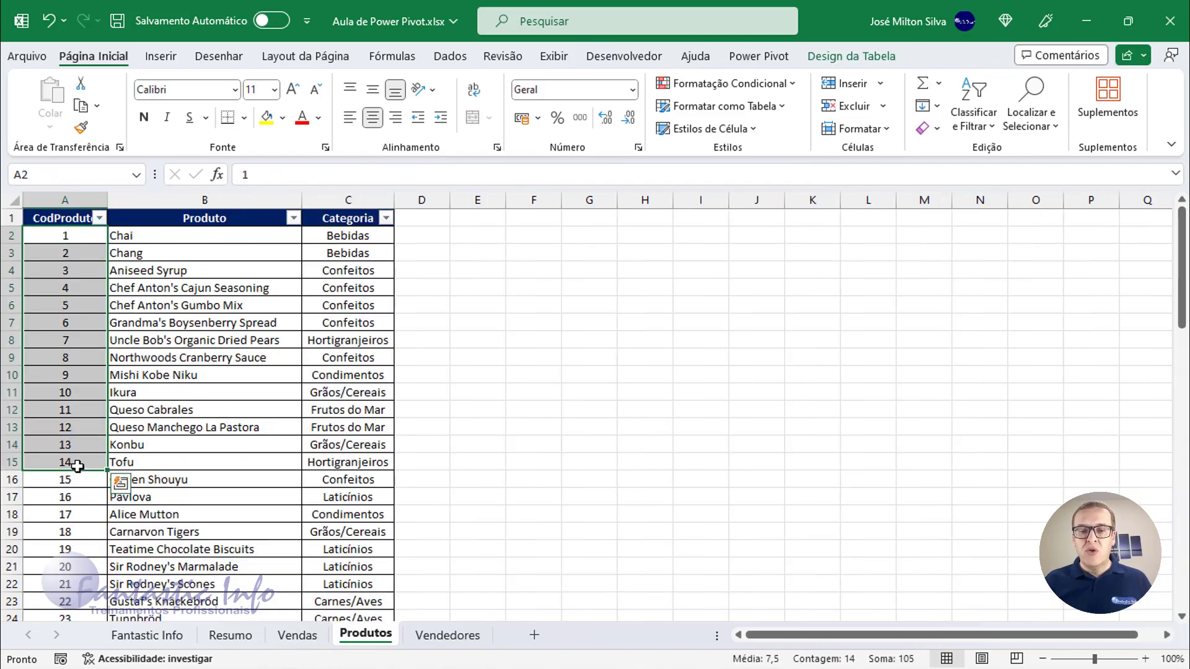
left_click(309, 642)
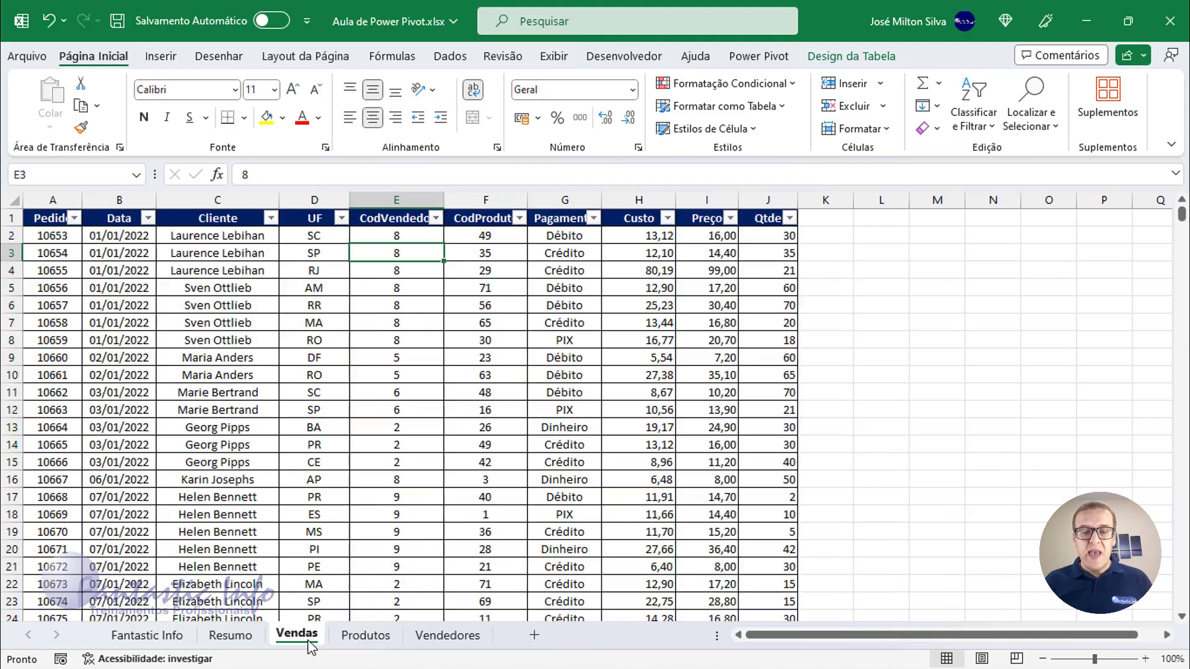
left_click_drag(410, 240, 403, 375)
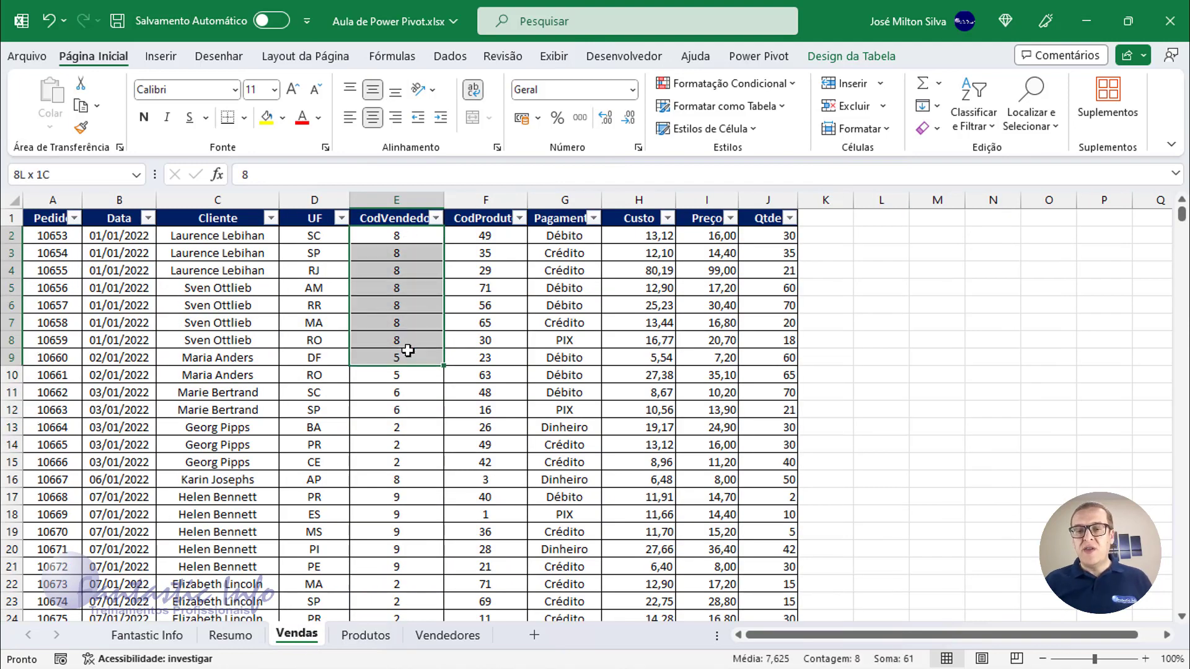
left_click_drag(484, 235, 484, 378)
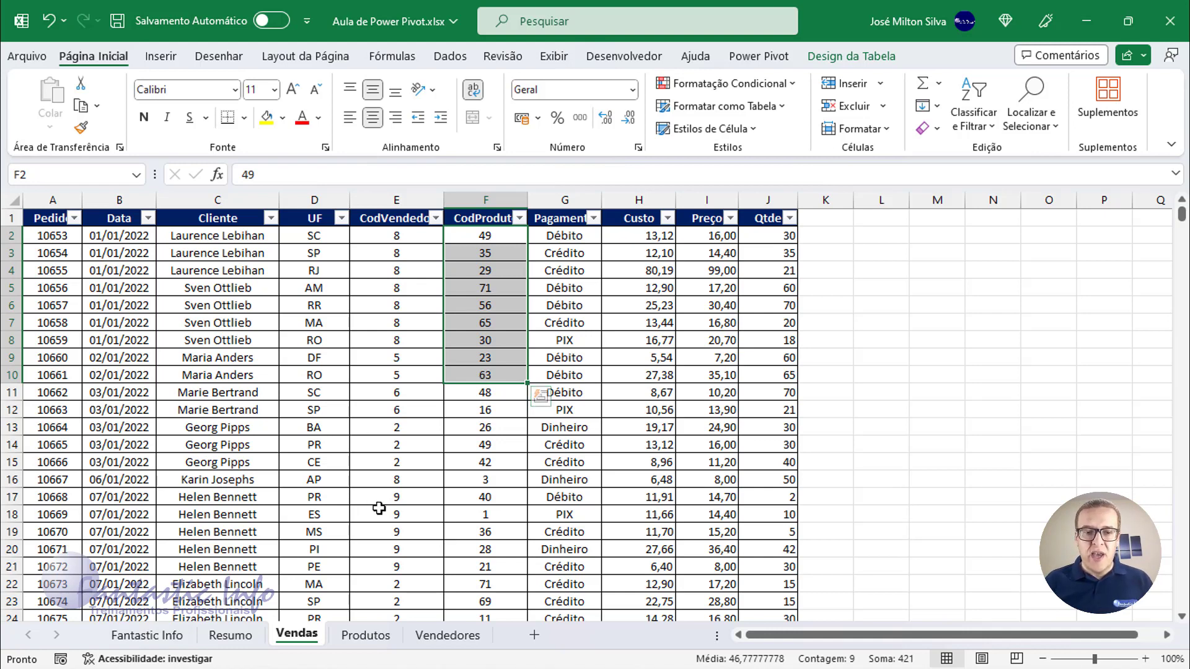
left_click(166, 274)
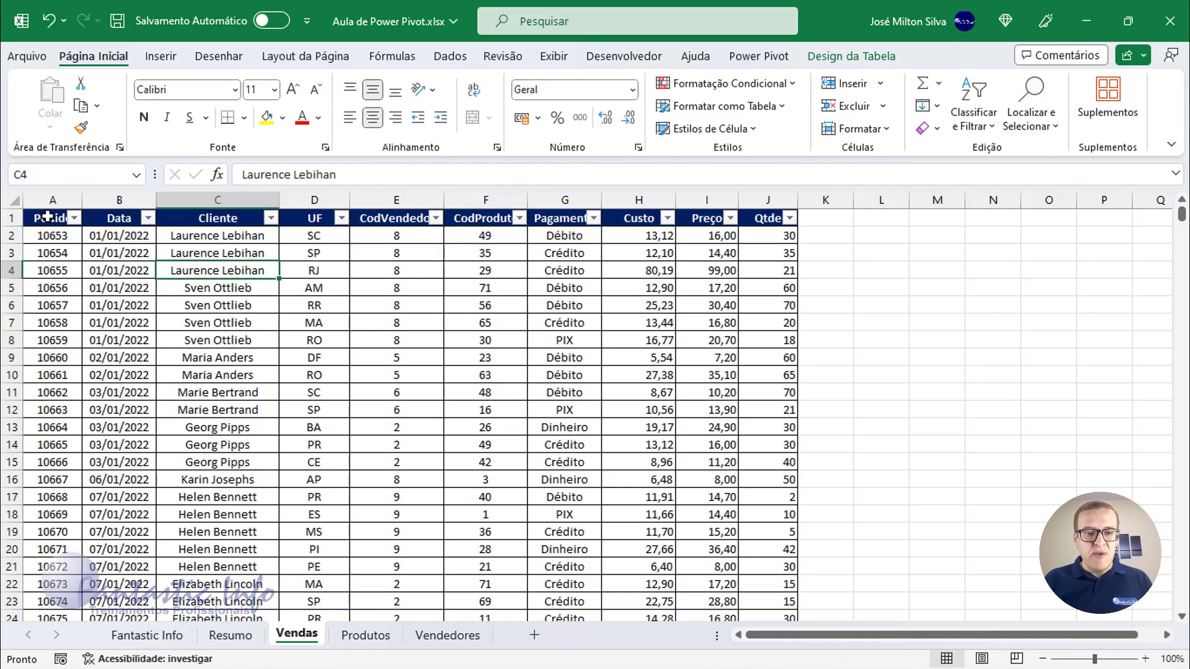
- Select the whole sales table on the Vendas sheet and bring it into Power Query as a table/range source
left_click(49, 218)
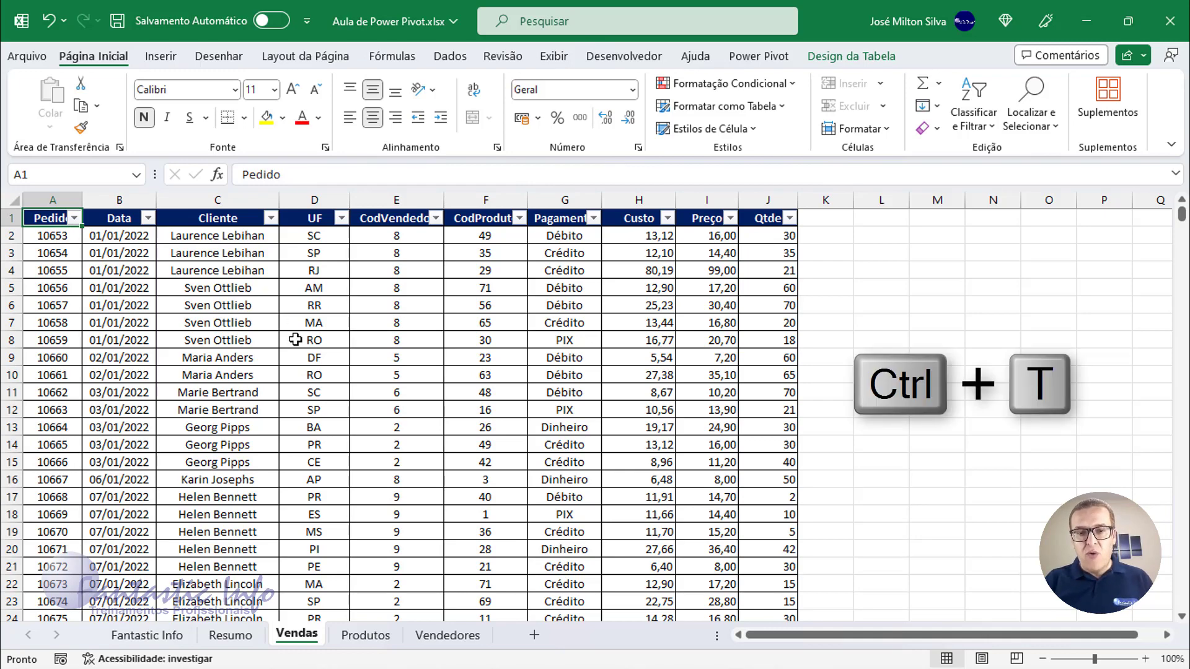
key("ctrl+shift+End")
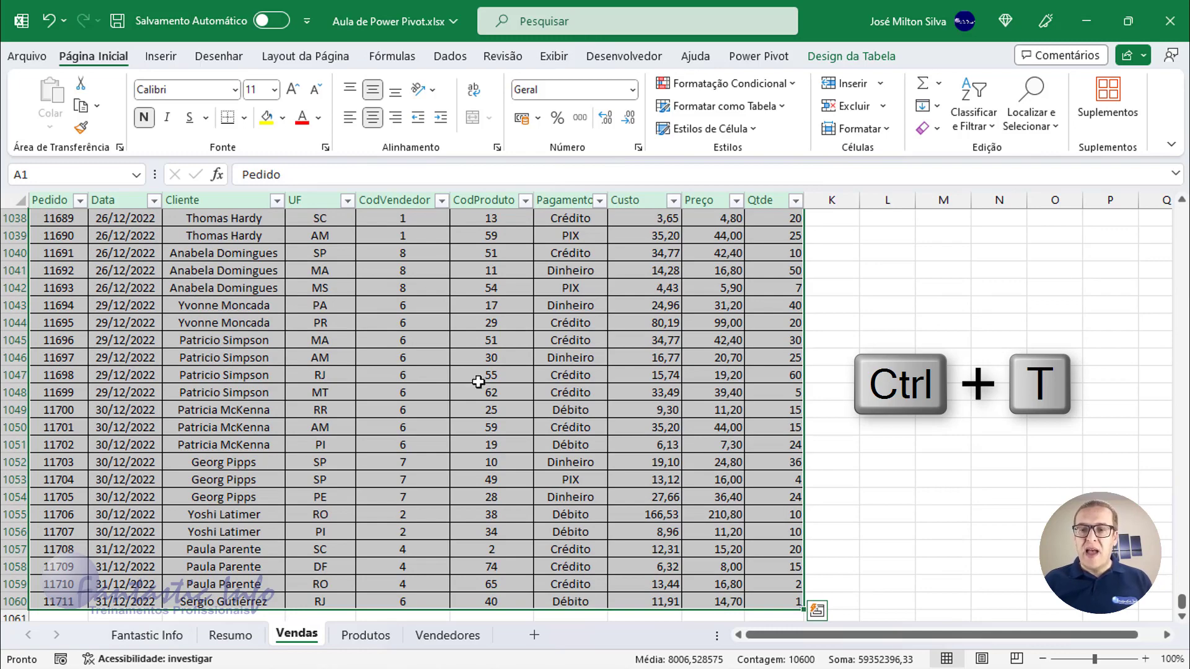
left_click_drag(1180, 609, 1181, 222)
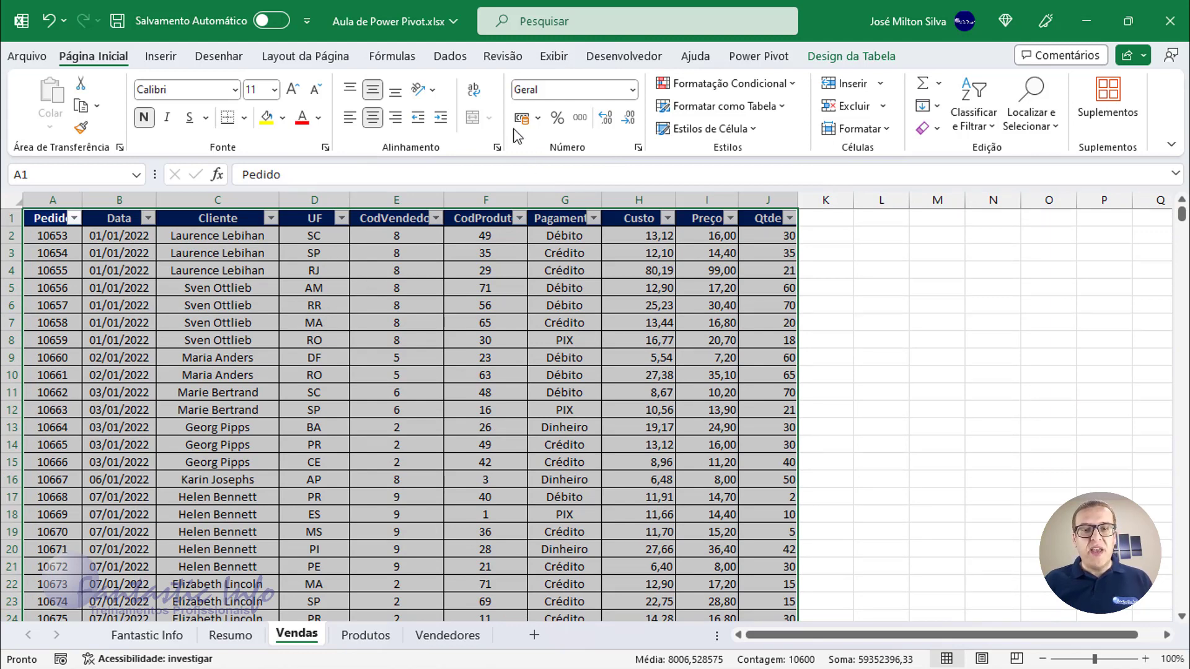
left_click(454, 58)
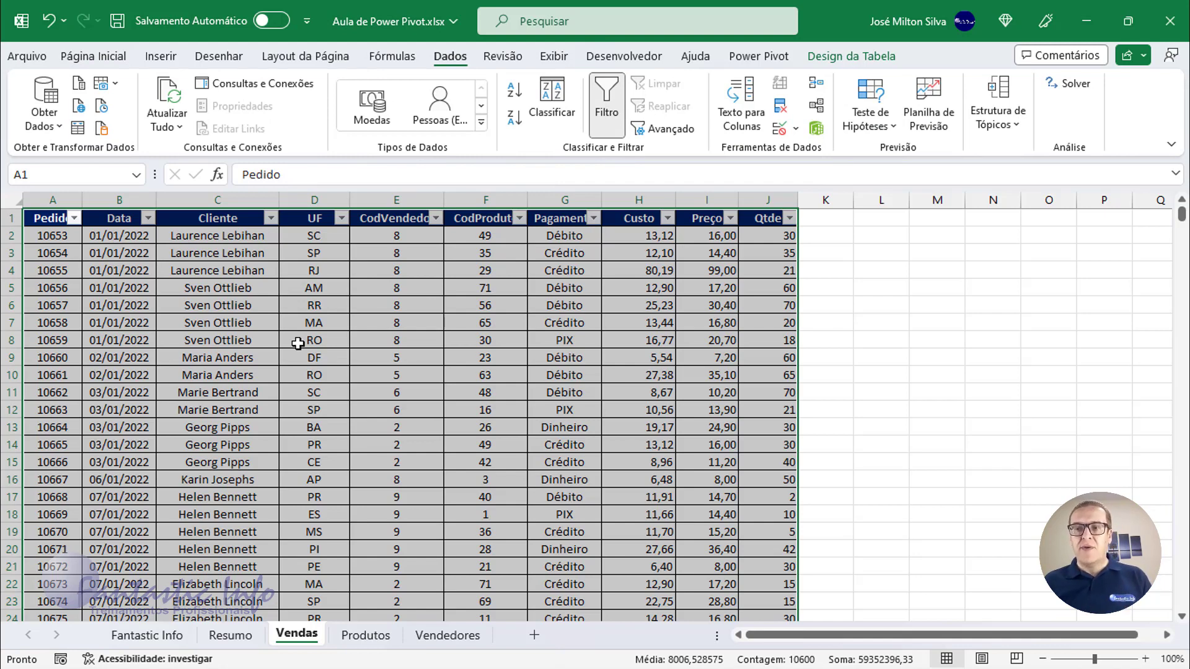
left_click(60, 127)
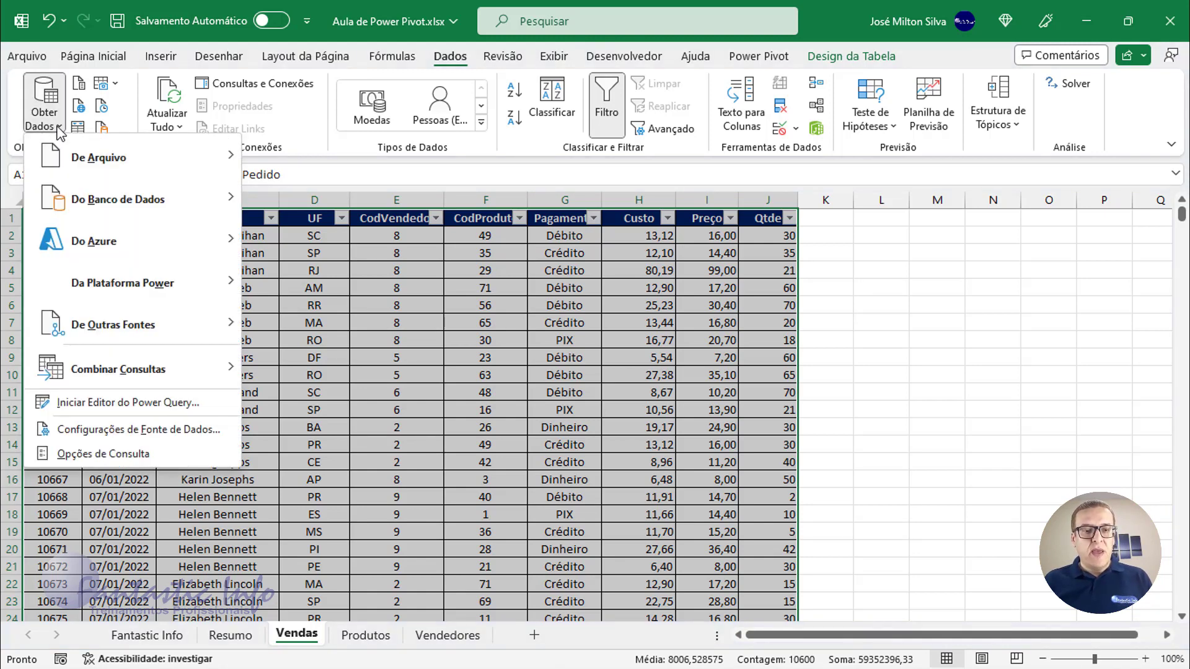
mouse_move(134, 208)
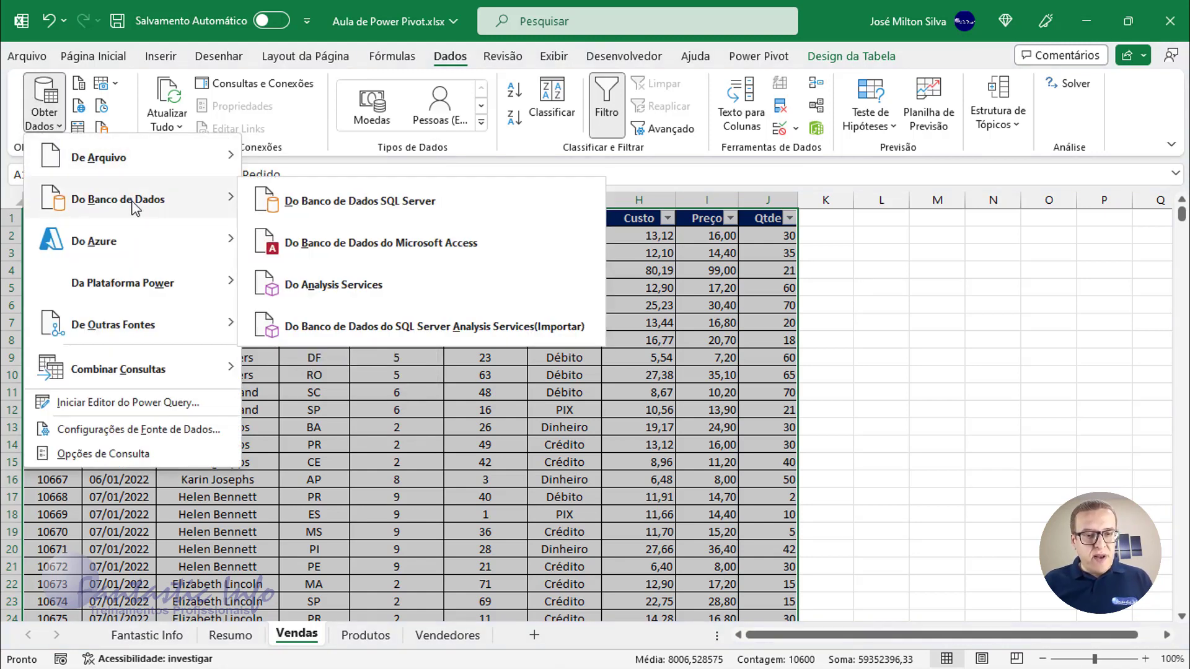
mouse_move(164, 337)
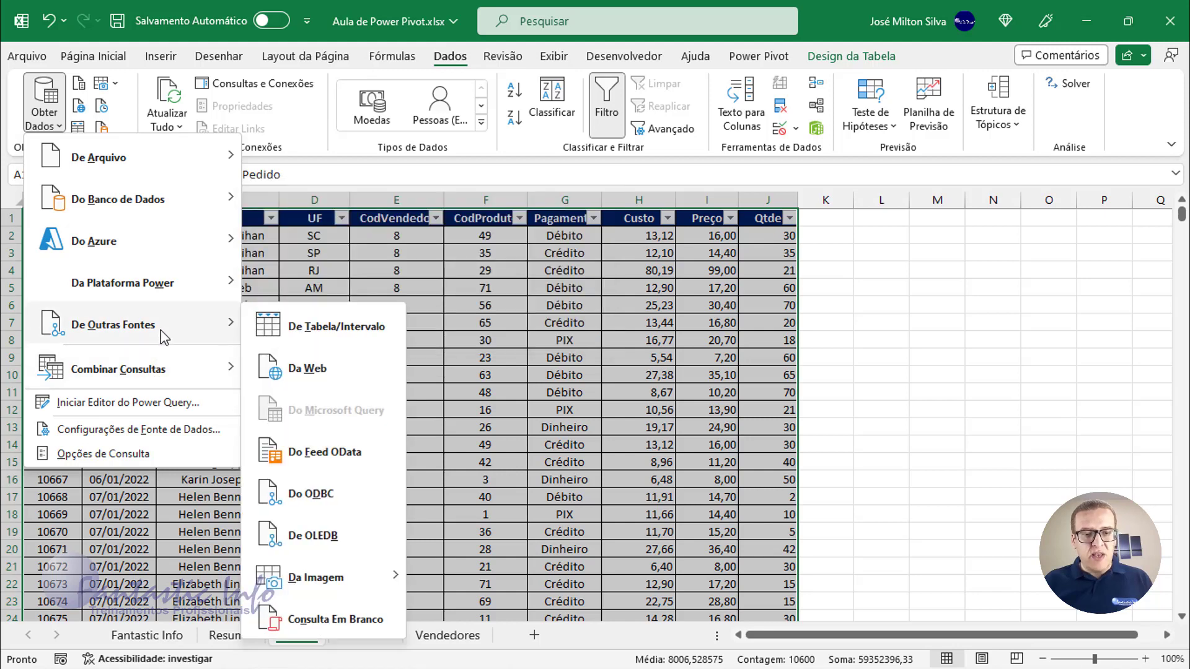
left_click(348, 337)
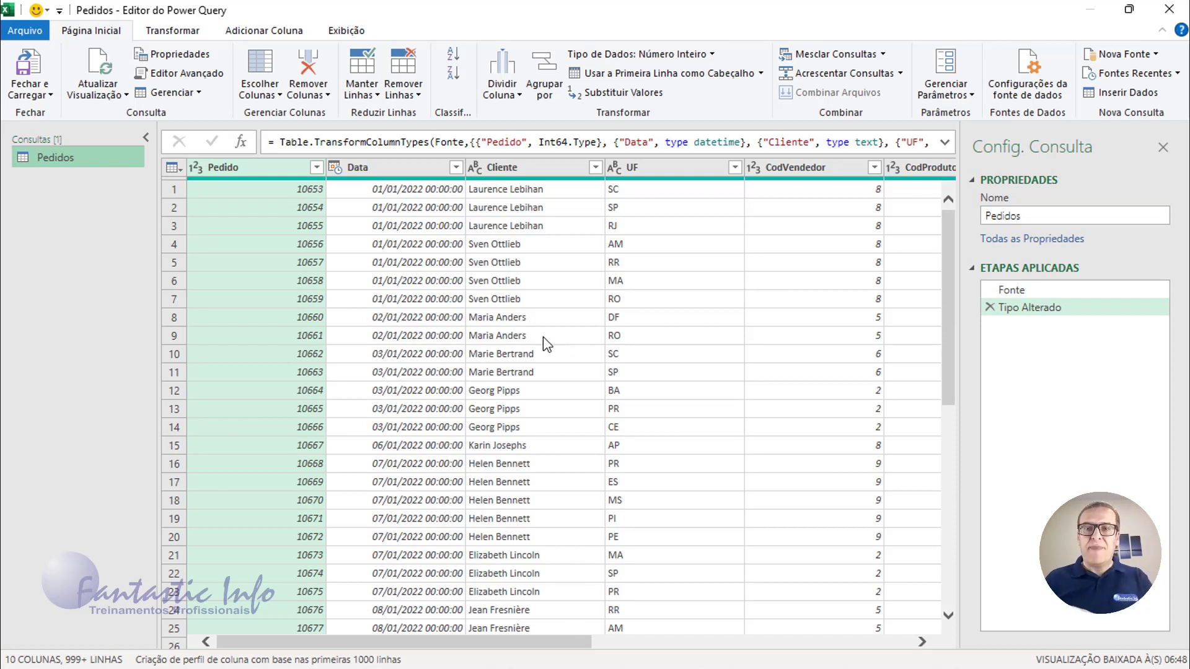
- Close and load the Pedidos query as a connection only, adding its data to the Data Model
left_click(46, 96)
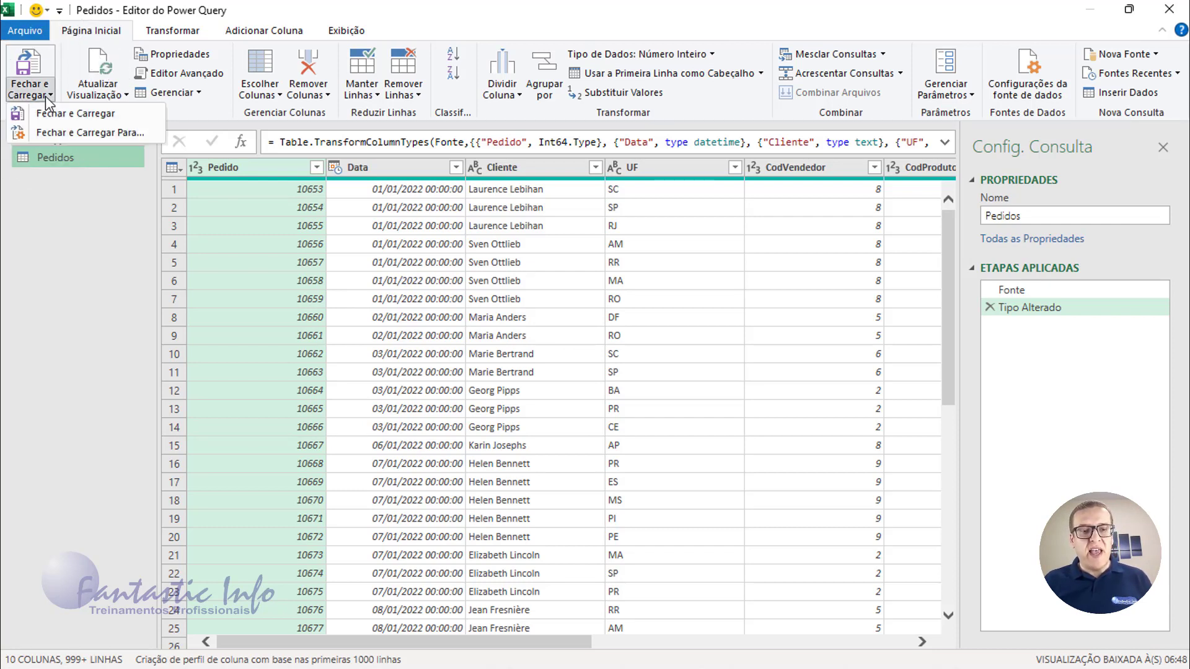
left_click(70, 133)
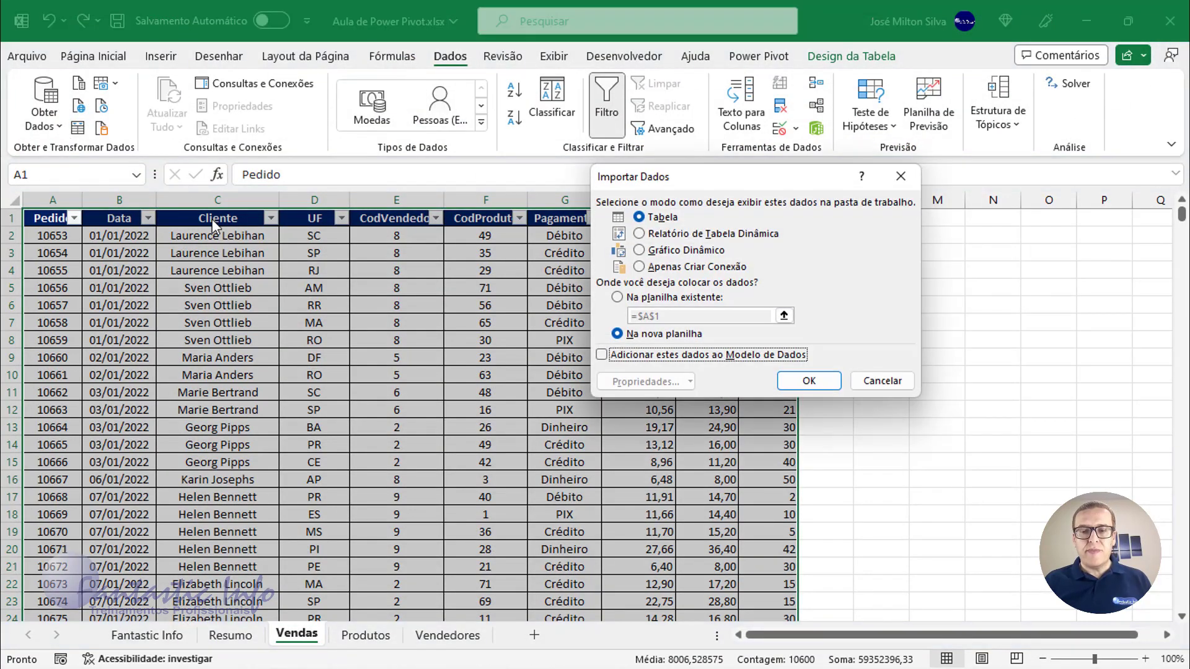
left_click_drag(660, 178, 562, 150)
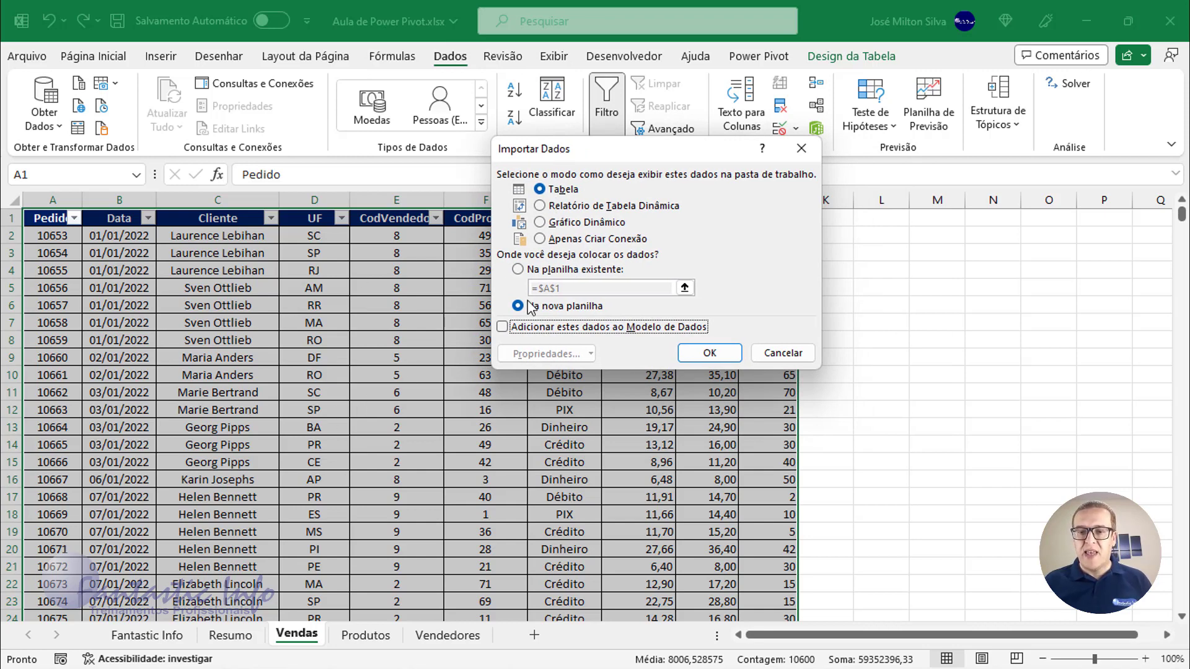
left_click(566, 245)
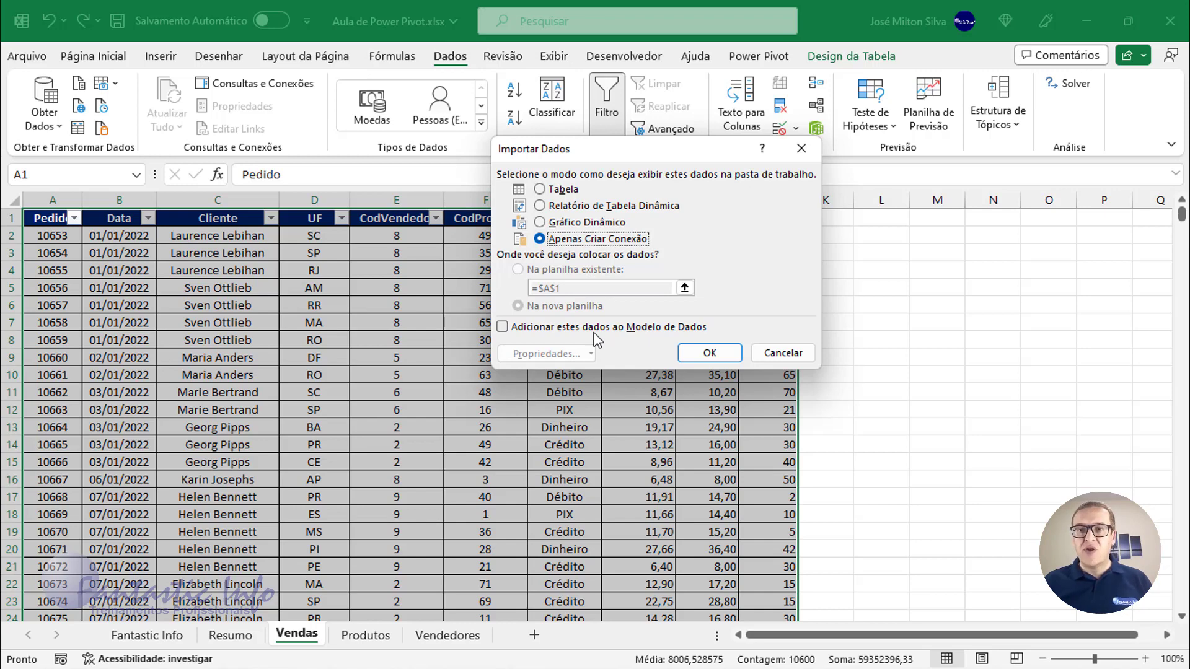
left_click(505, 330)
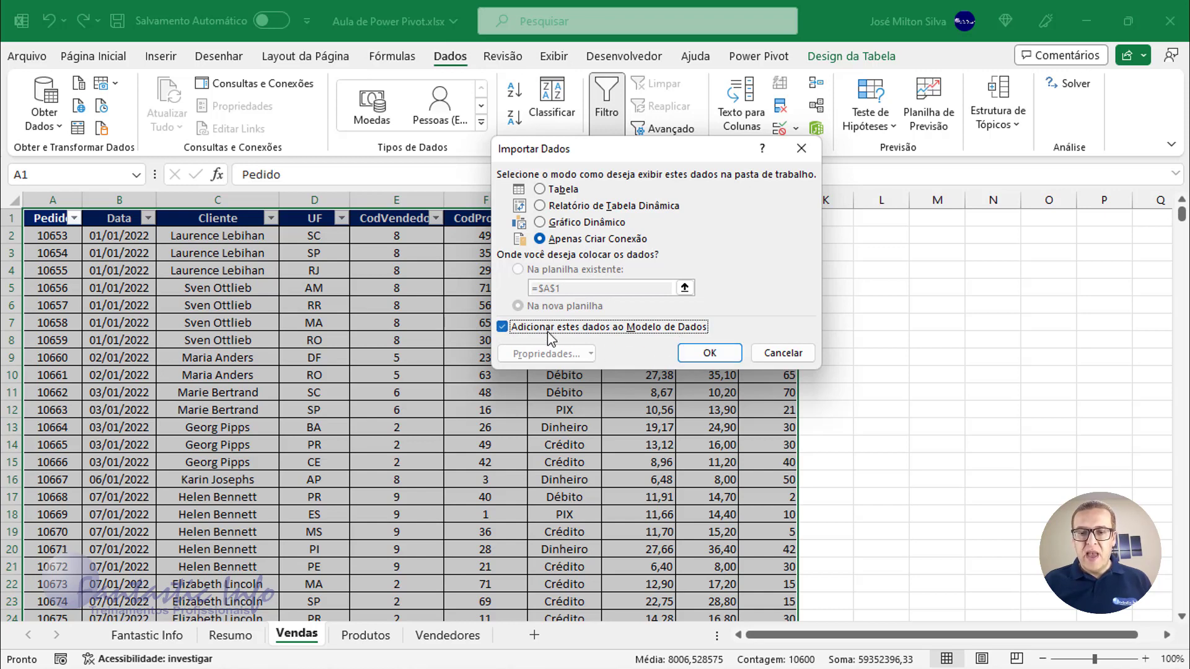
left_click(699, 352)
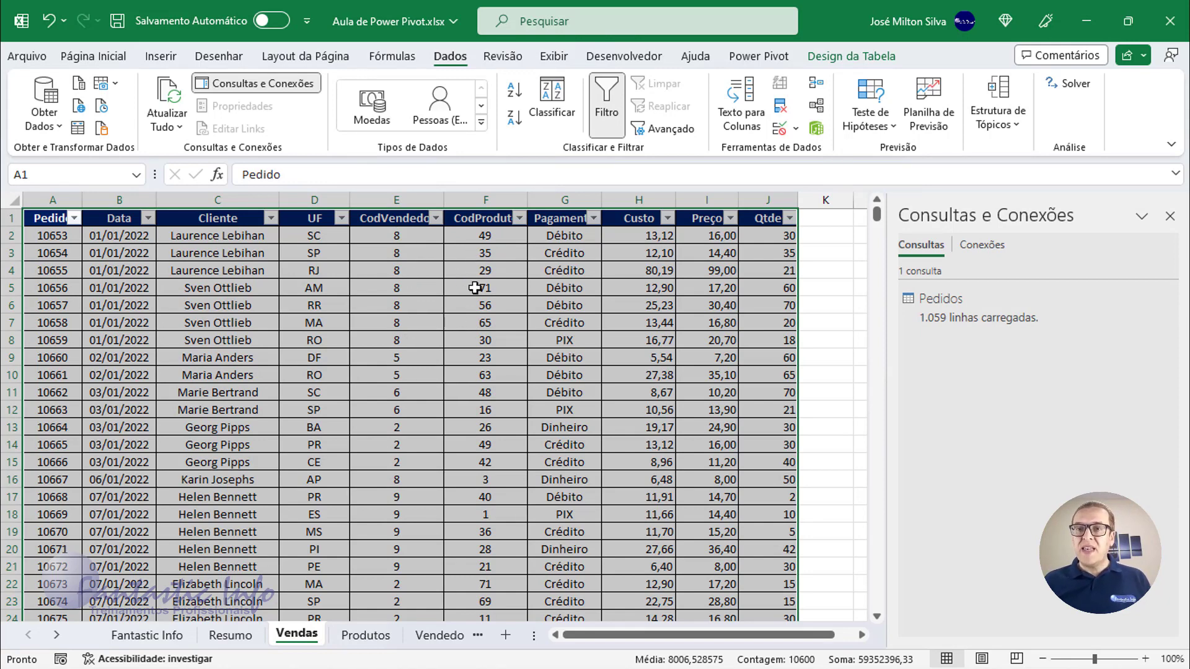
- Select the whole product table on the Produtos sheet and bring it into Power Query as a table/range source
left_click(365, 636)
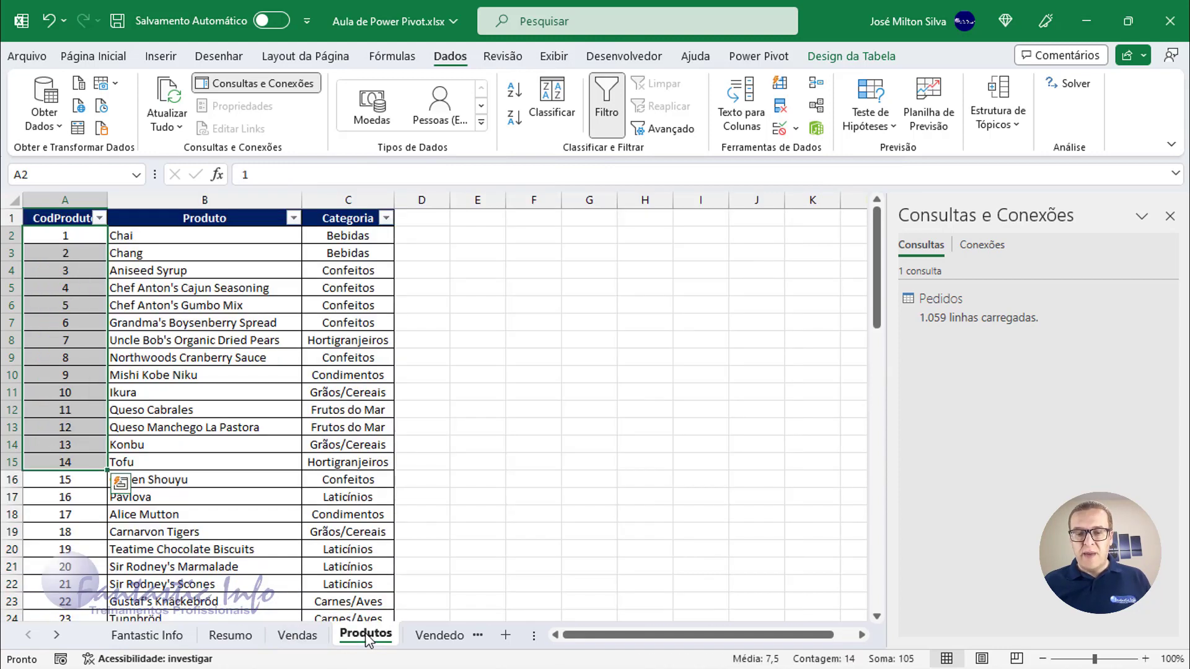
left_click(65, 221)
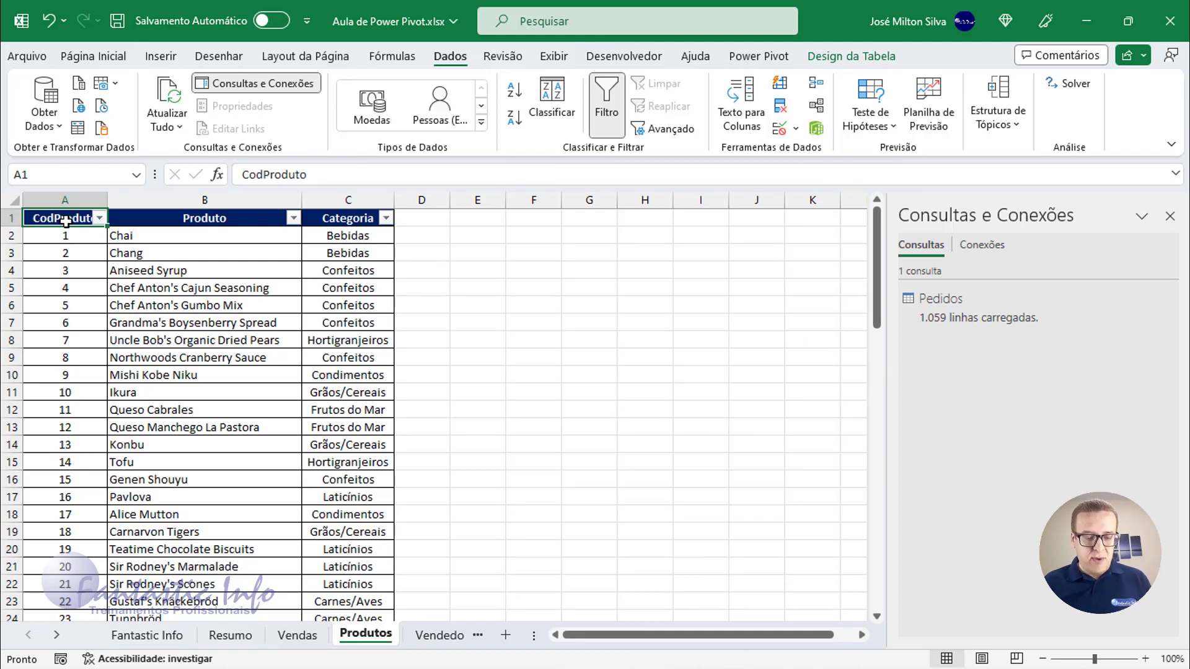
key("ctrl+t")
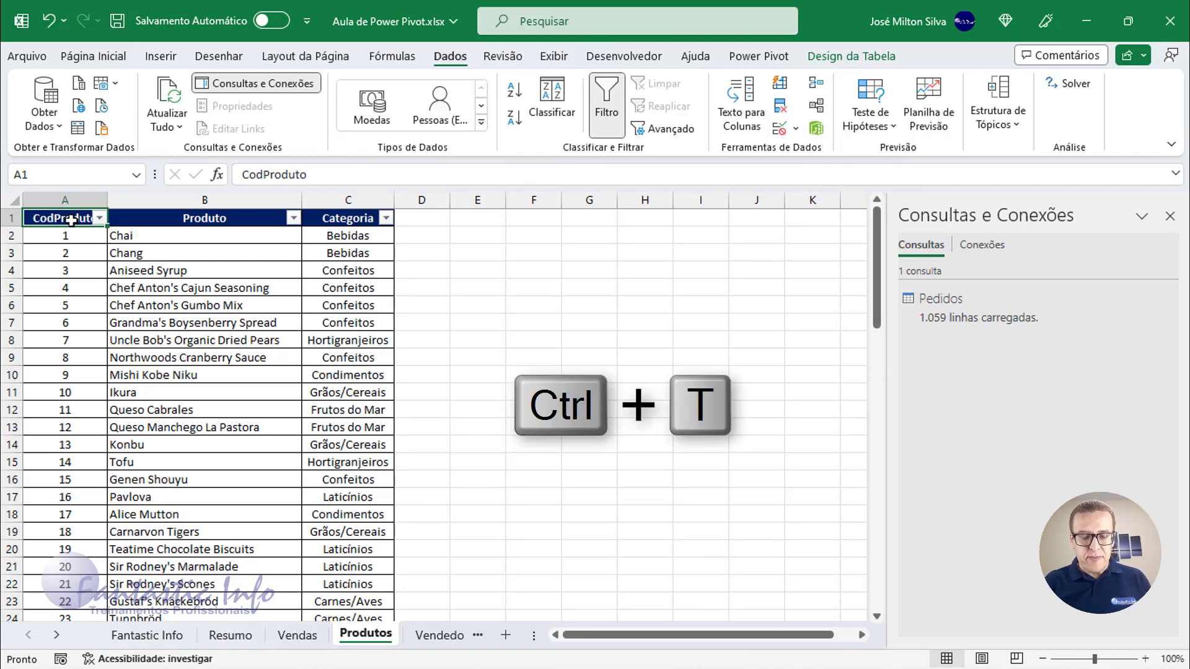
left_click(177, 288)
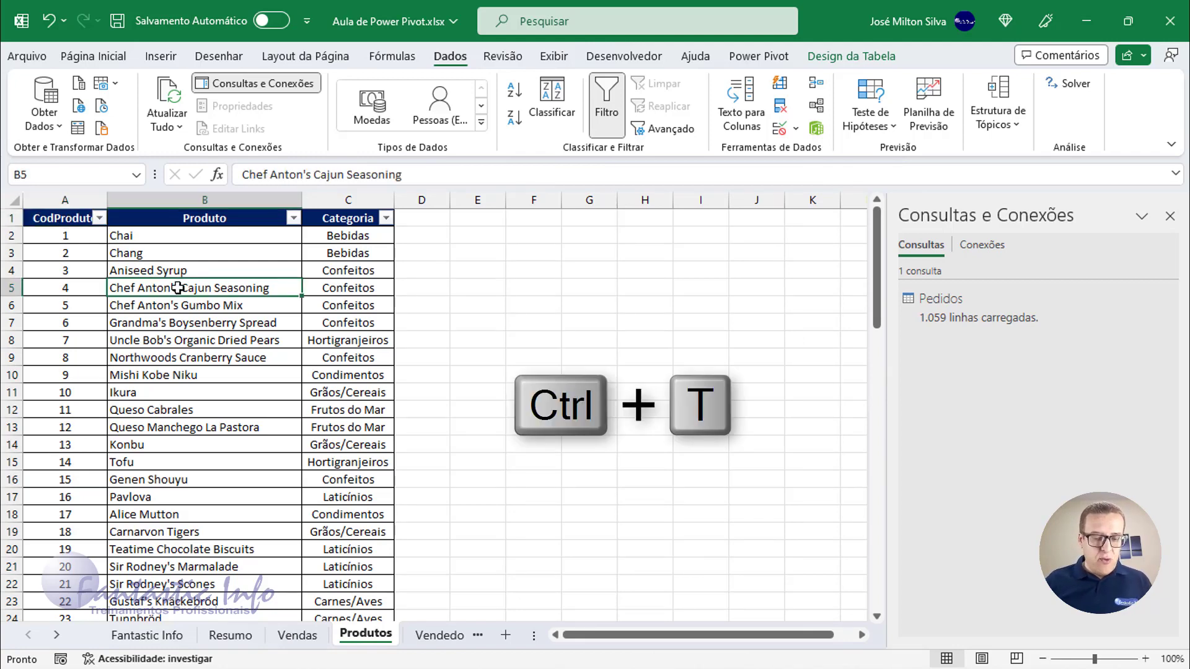
key("ctrl+a")
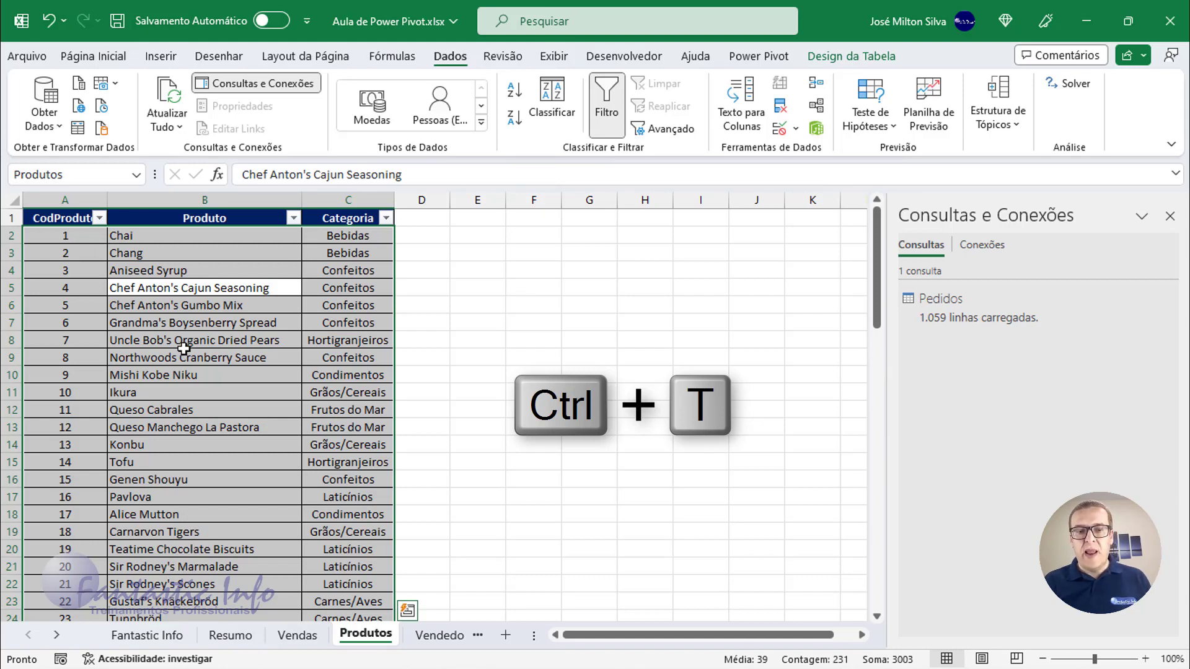
left_click(54, 127)
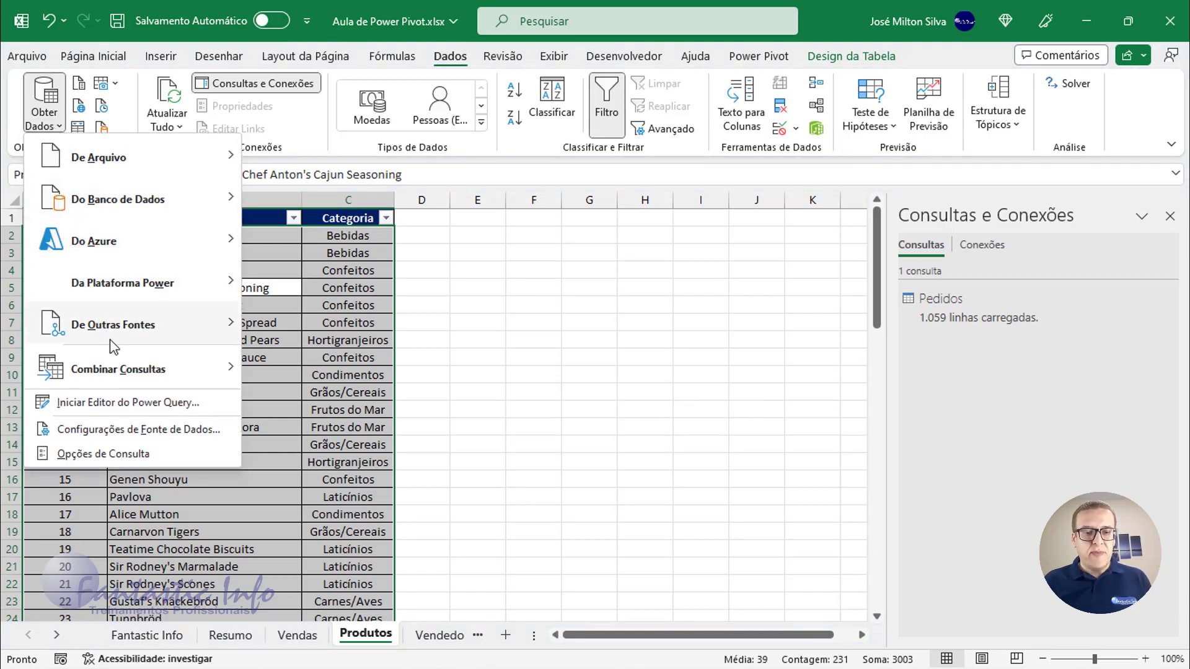
mouse_move(127, 337)
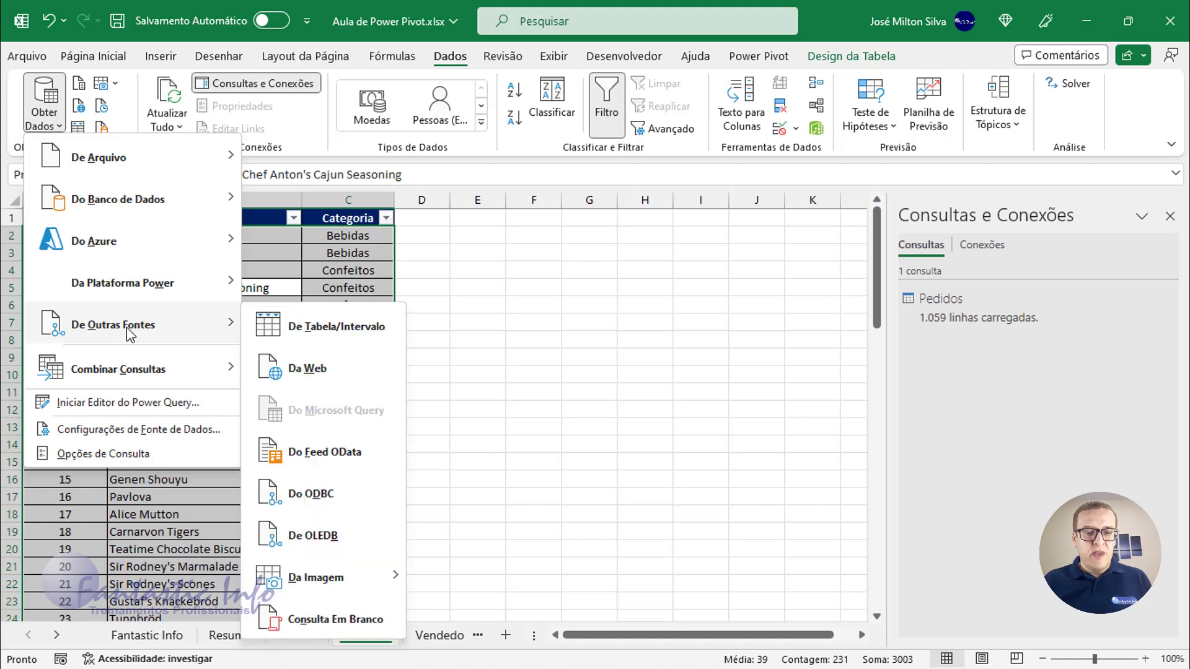
left_click(340, 333)
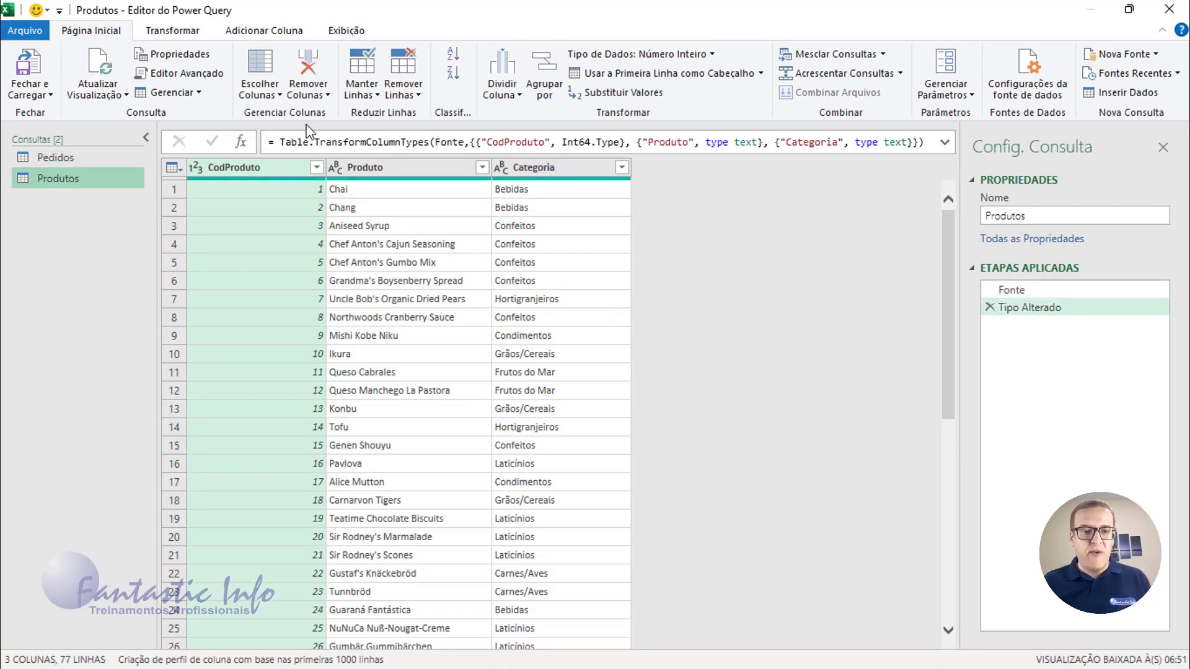
- Close and load the Produtos query as a connection only, adding its data to the Data Model
left_click(50, 96)
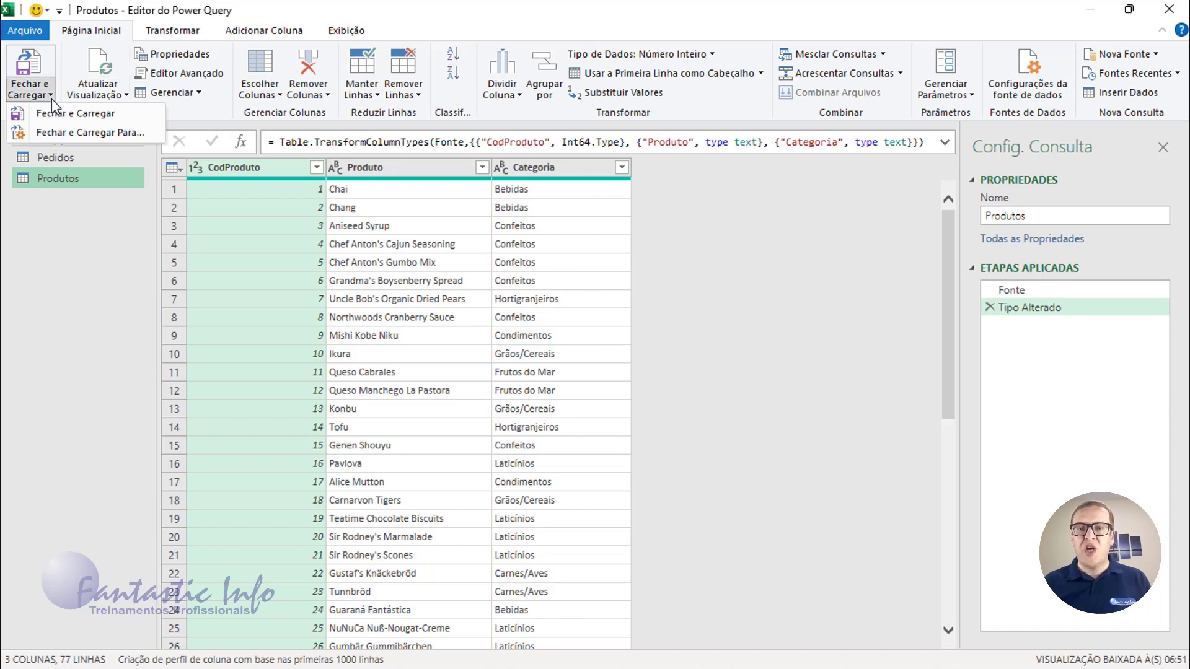
left_click(79, 136)
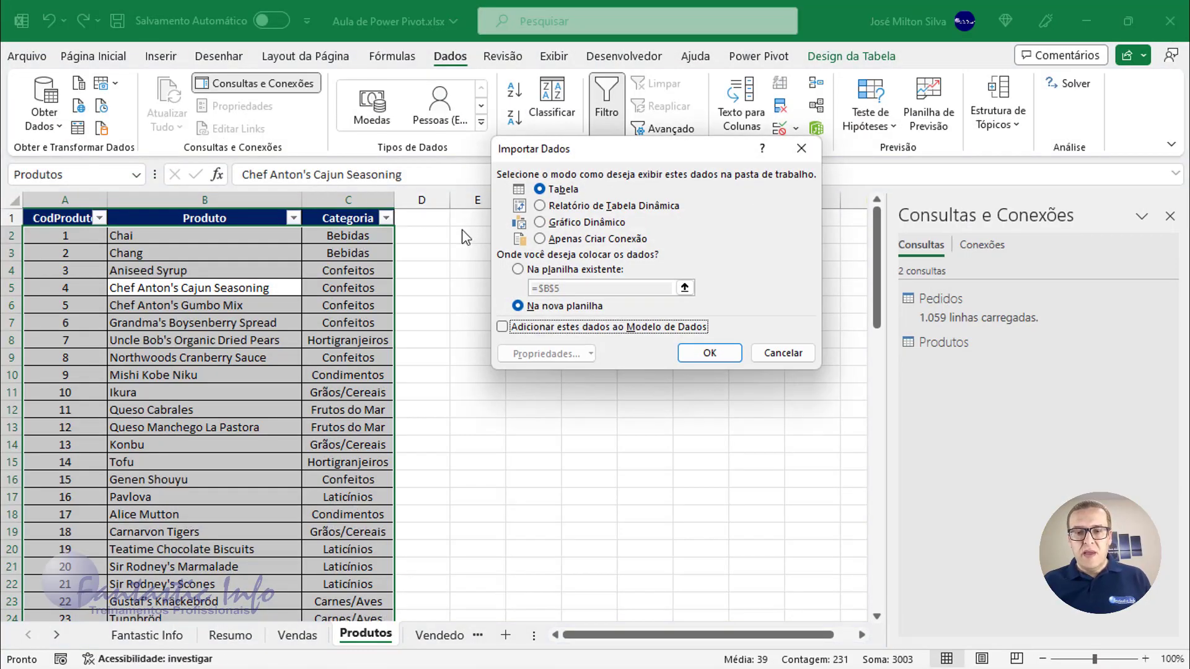
left_click(572, 239)
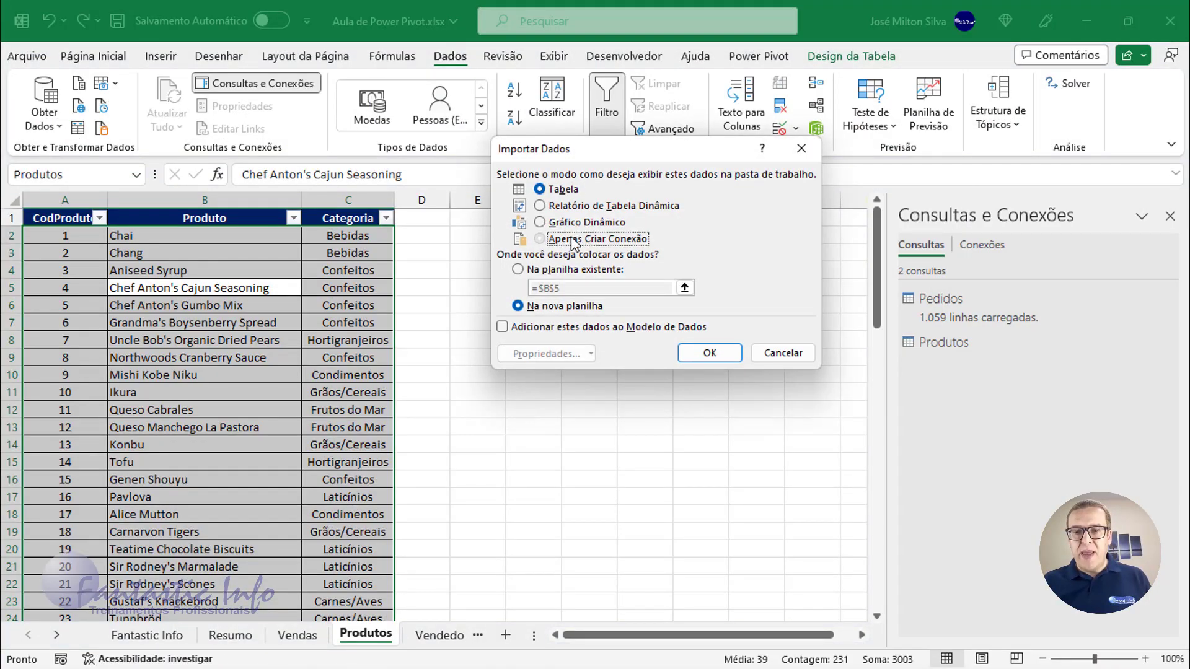
left_click(517, 329)
left_click(705, 350)
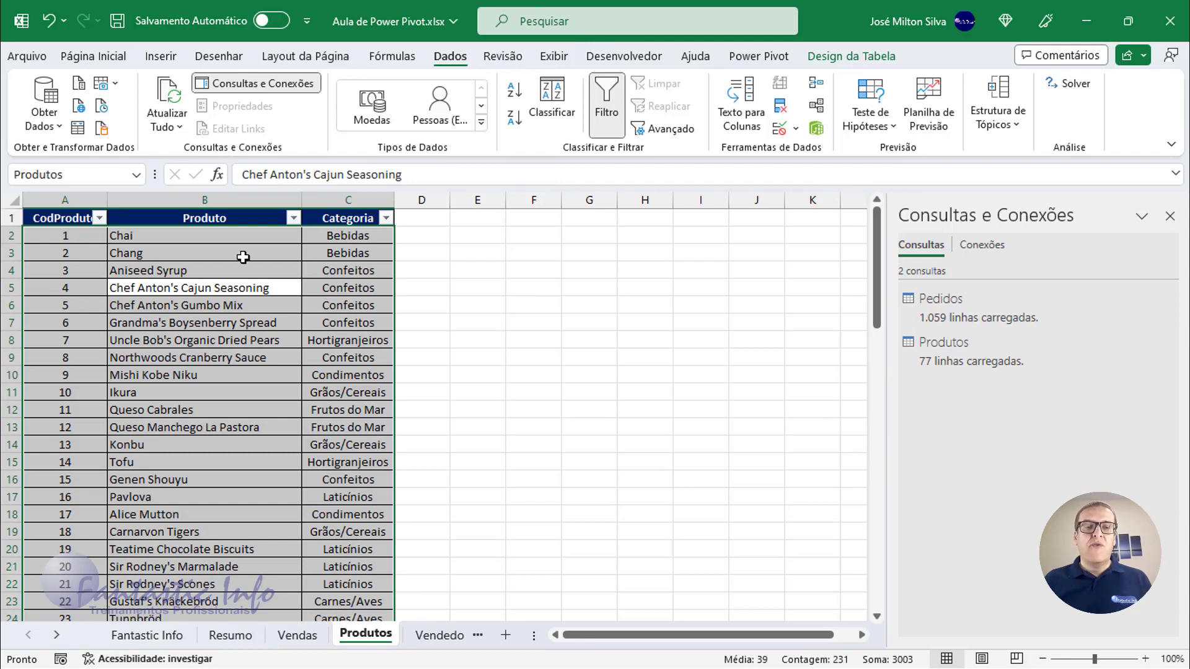
- Select A1:C10 on the Vendedores sheet and bring it into Power Query as a table with headers
left_click(46, 118)
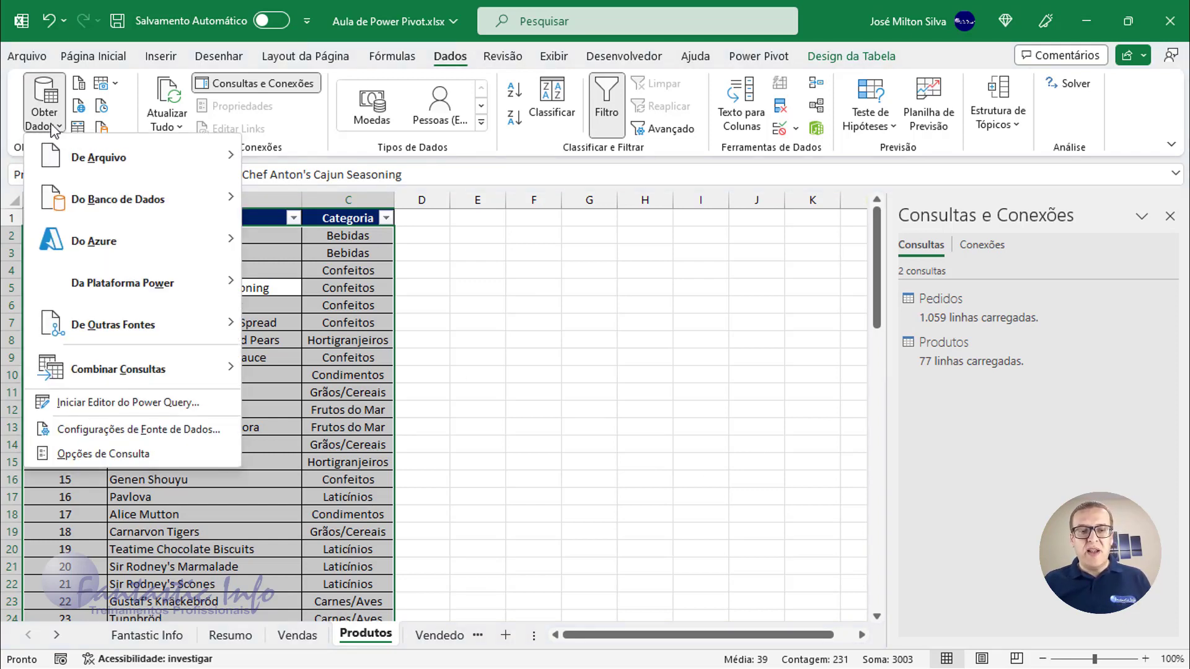
left_click(448, 642)
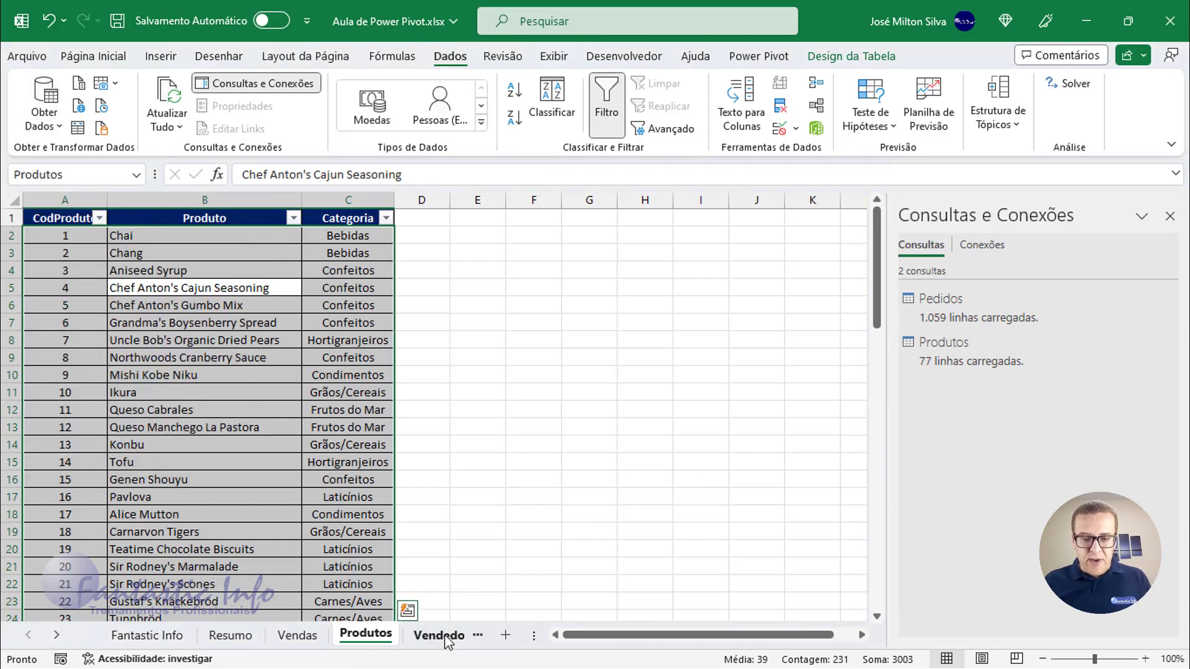
left_click(448, 643)
key("ctrl+t")
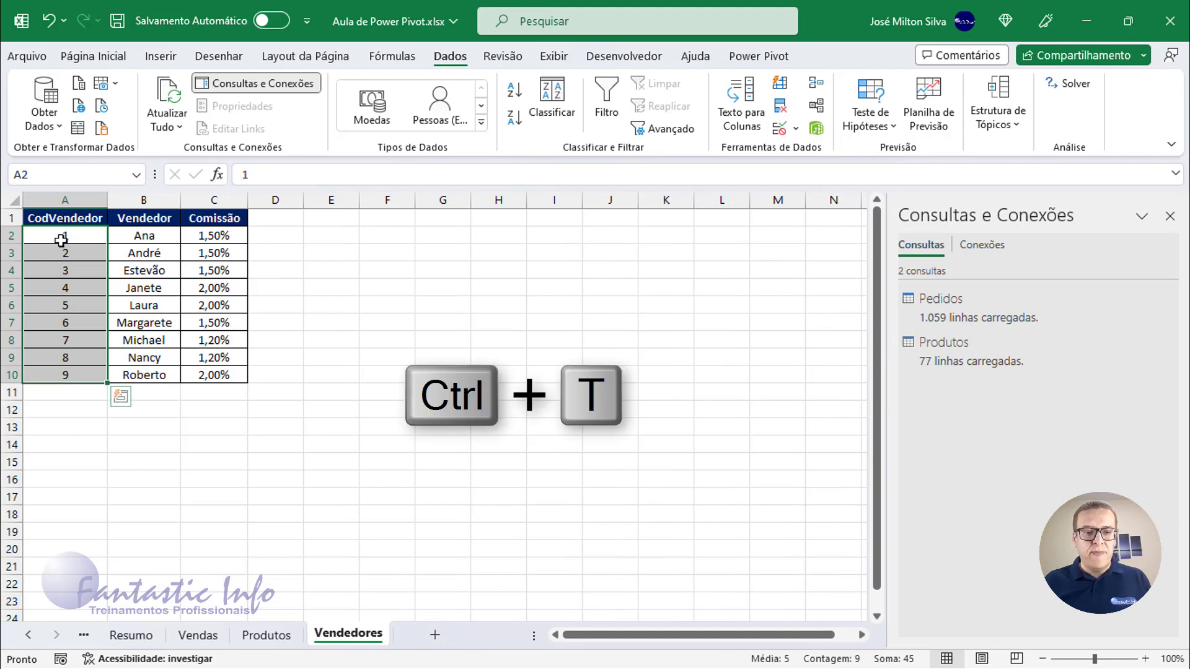
left_click_drag(60, 222, 218, 372)
left_click(47, 117)
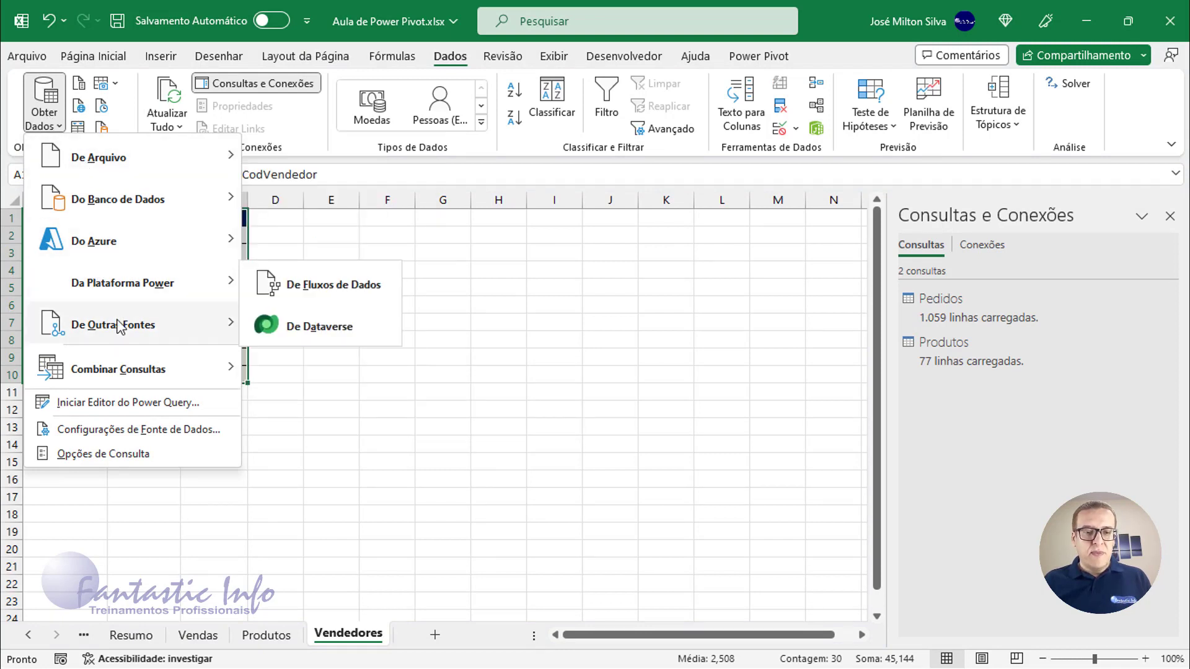
mouse_move(120, 328)
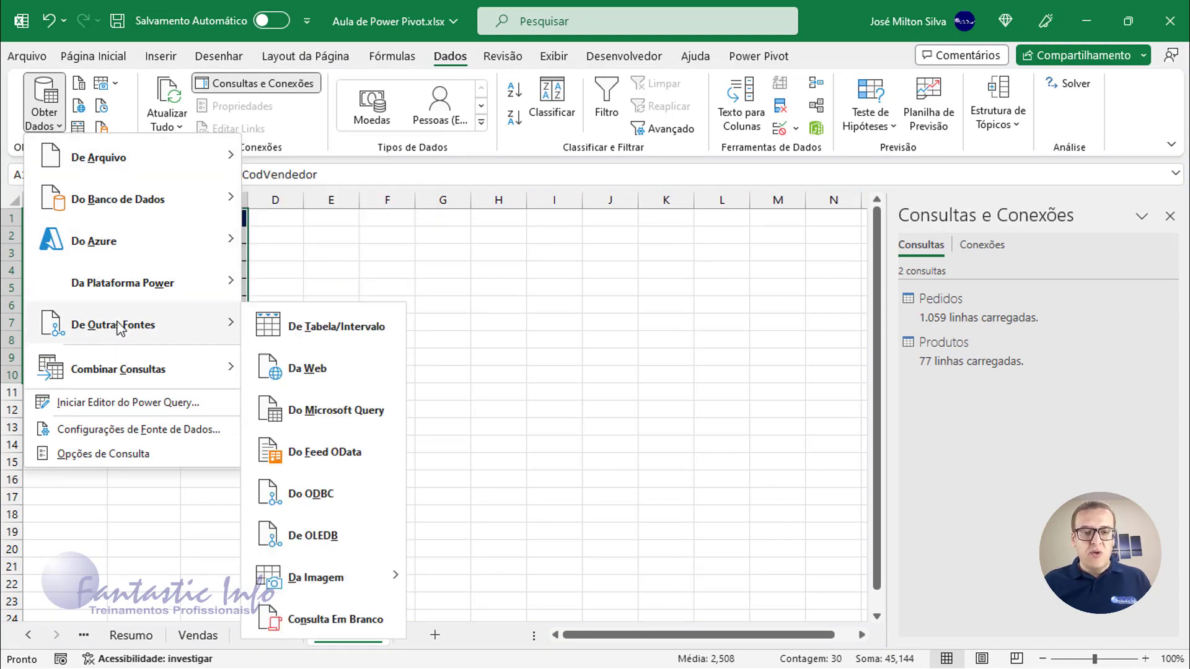
left_click(344, 328)
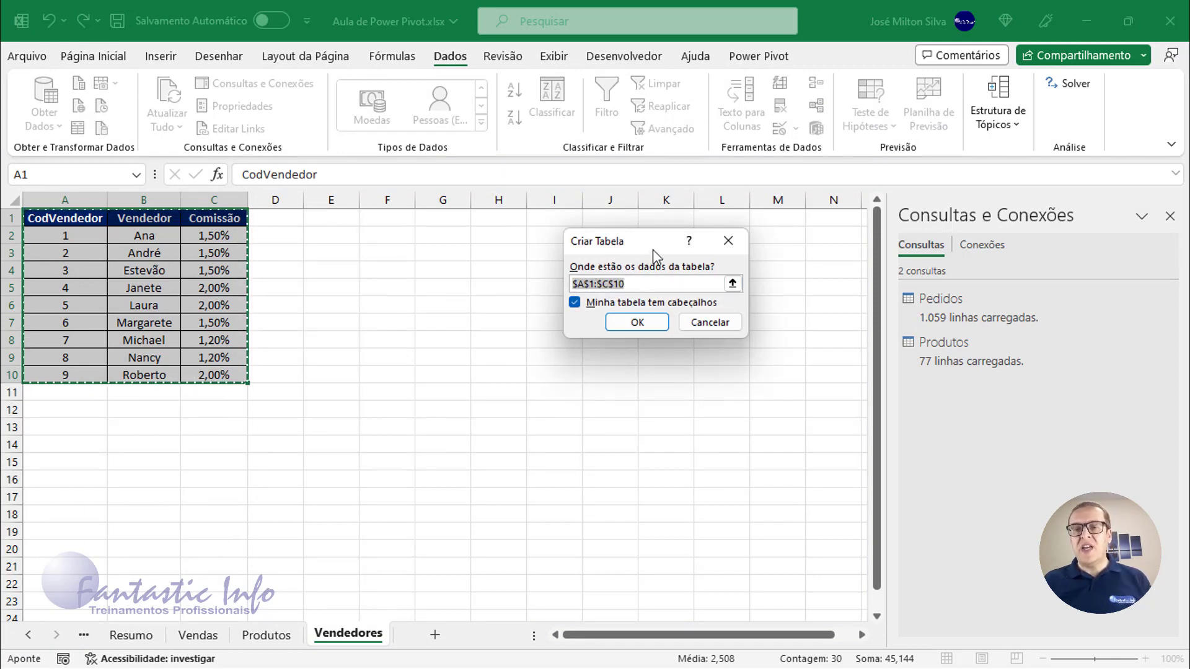
left_click_drag(652, 249, 402, 304)
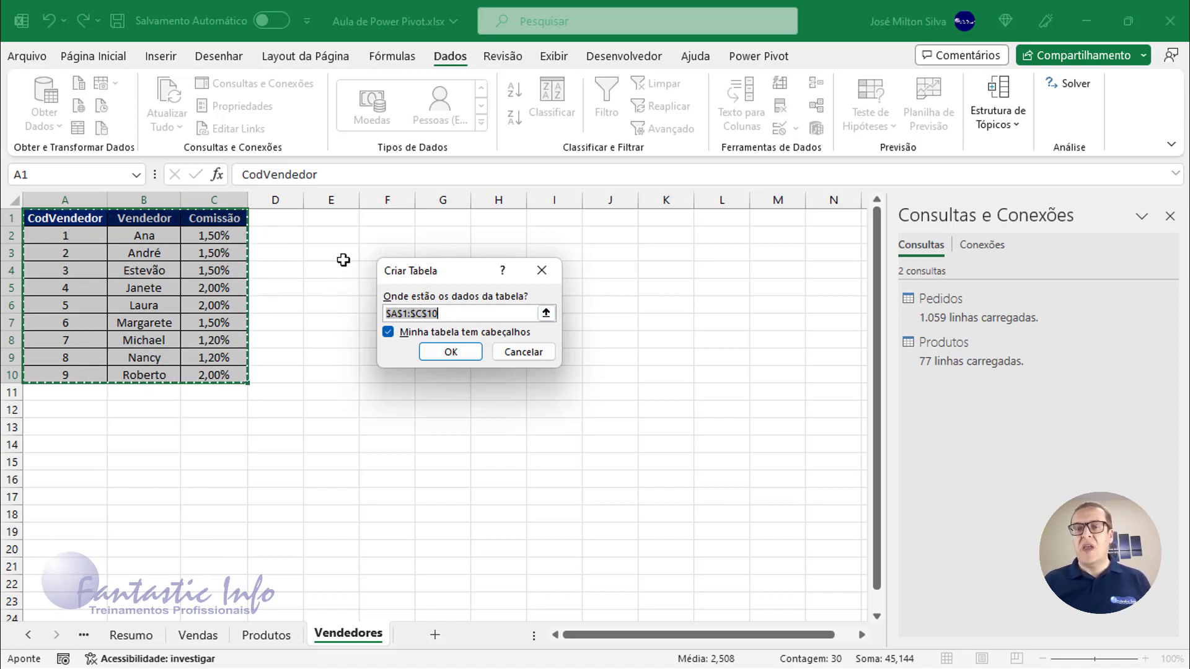
left_click(450, 357)
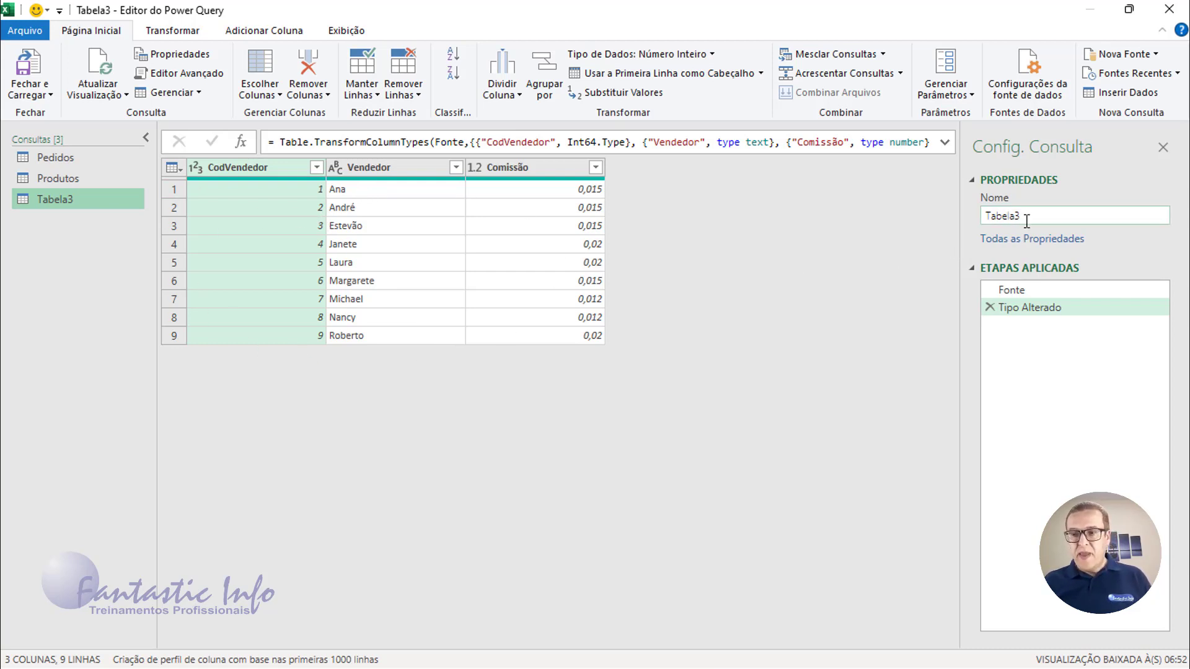
- Rename the new seller query as Vendedores
left_click_drag(1027, 221, 1013, 221)
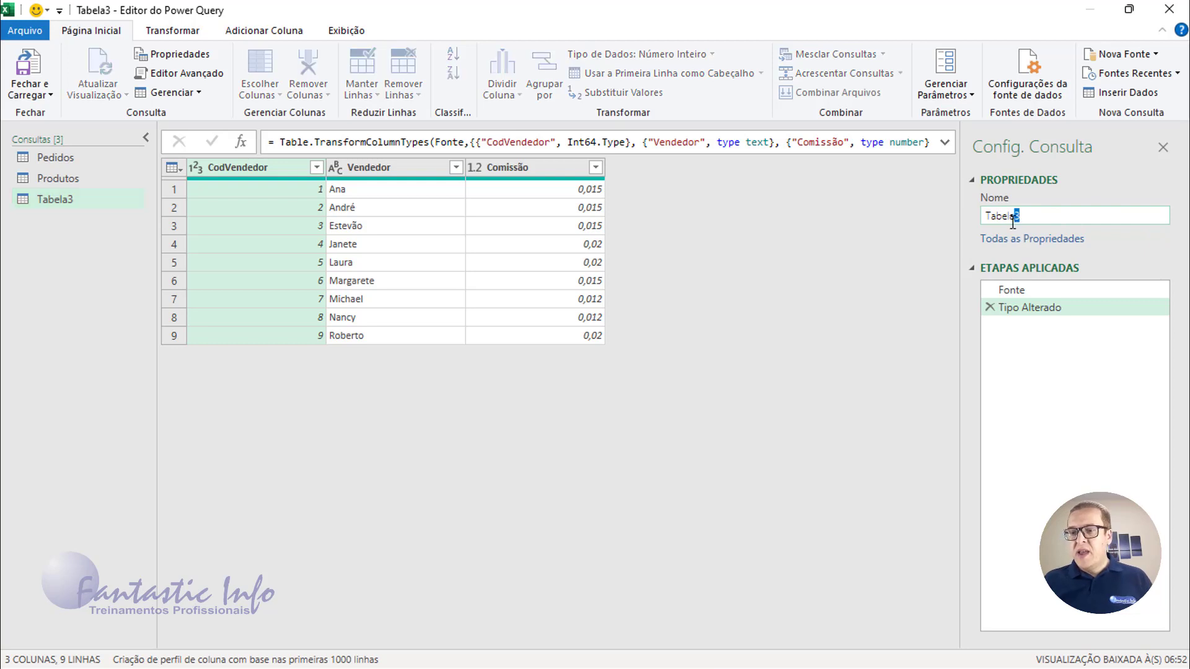
double_click(1013, 222)
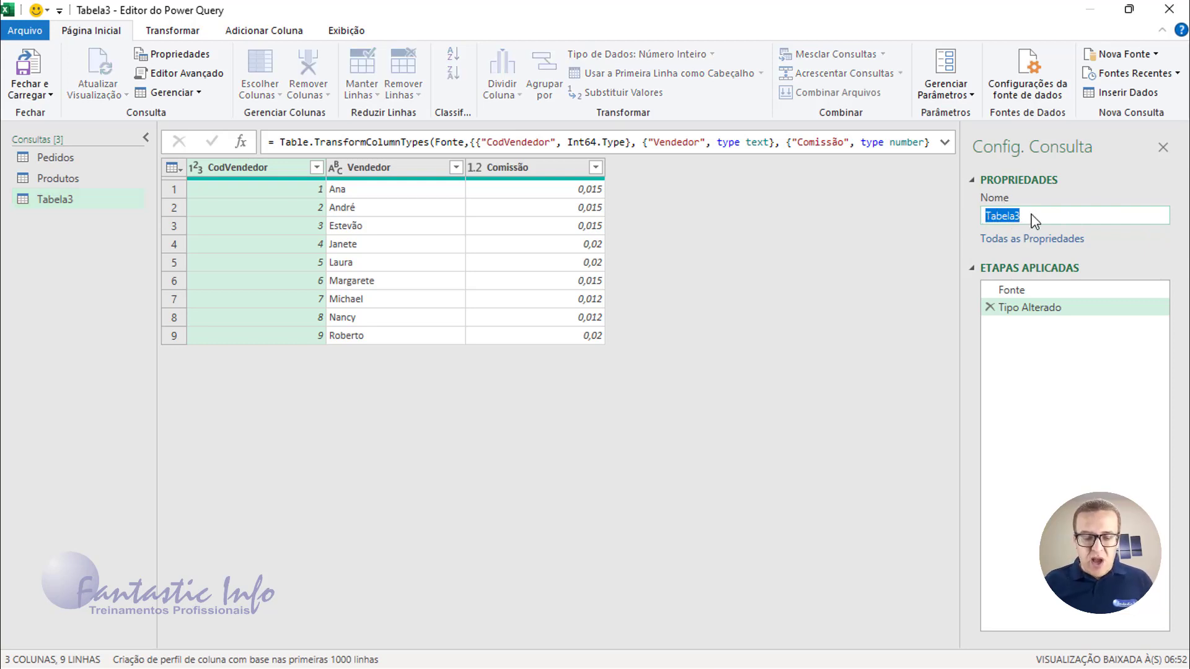
type("V")
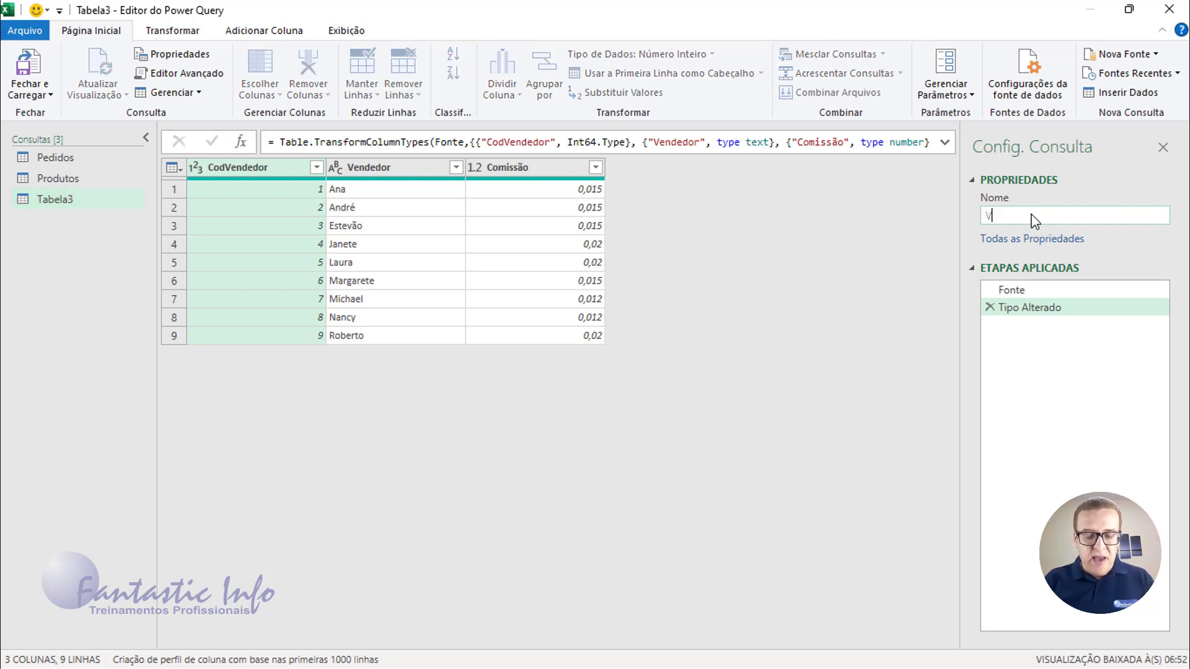
type("endedores")
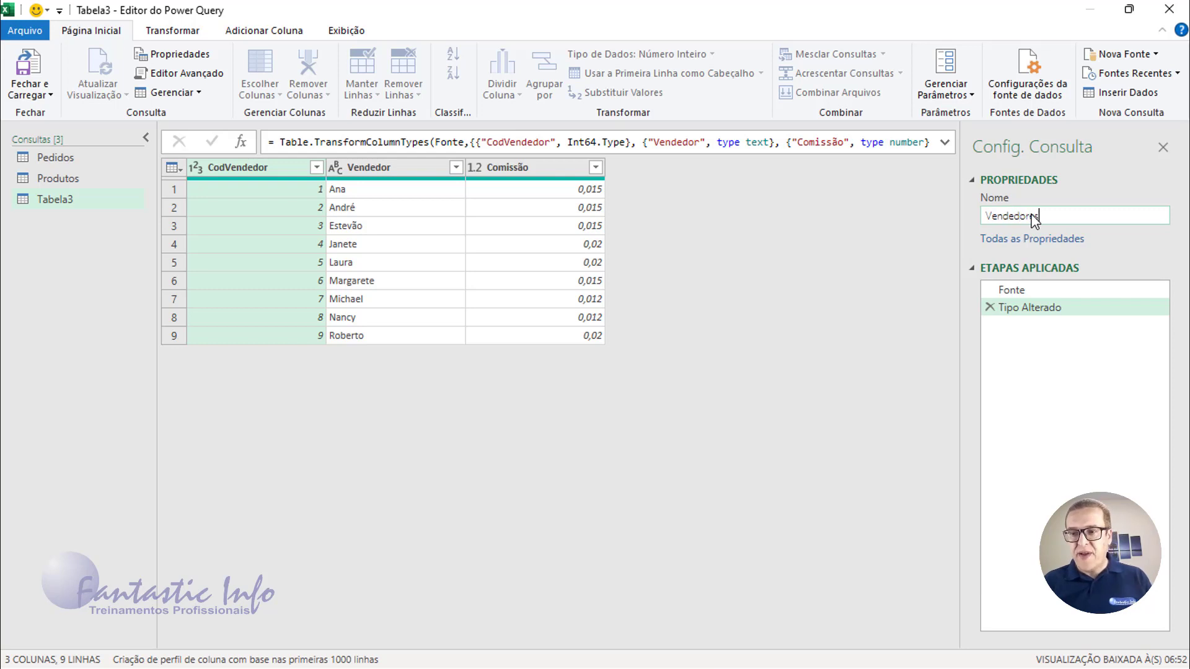
key("Return")
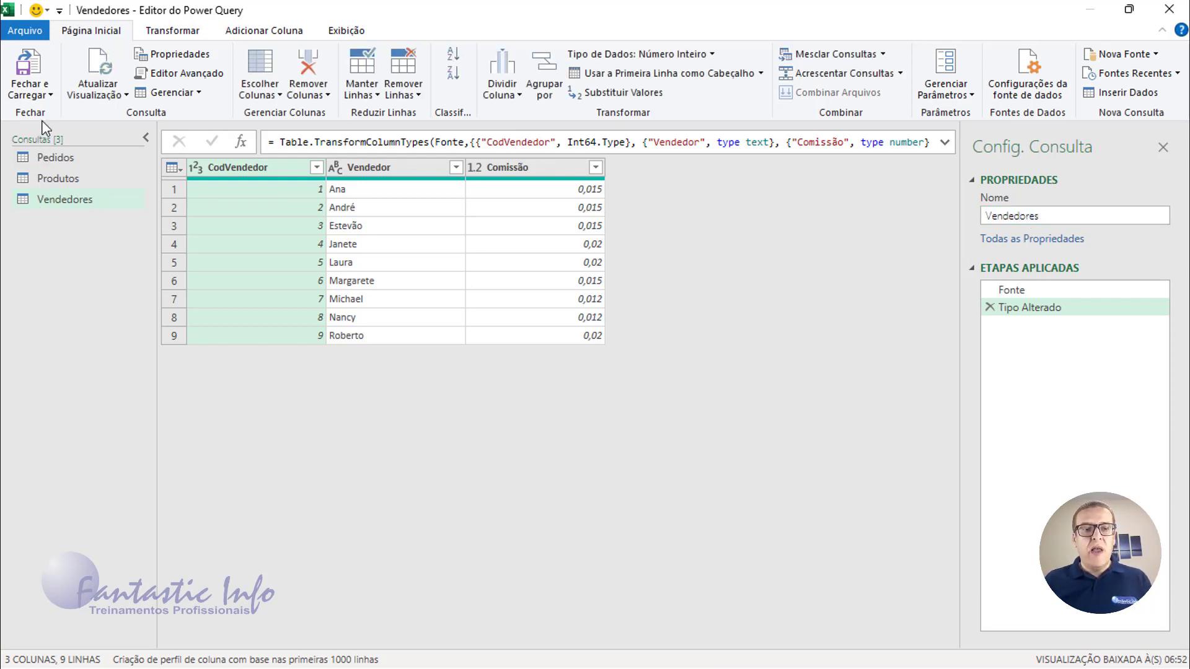
- Close and load the Vendedores query with the default load option, without choosing a destination
left_click(49, 96)
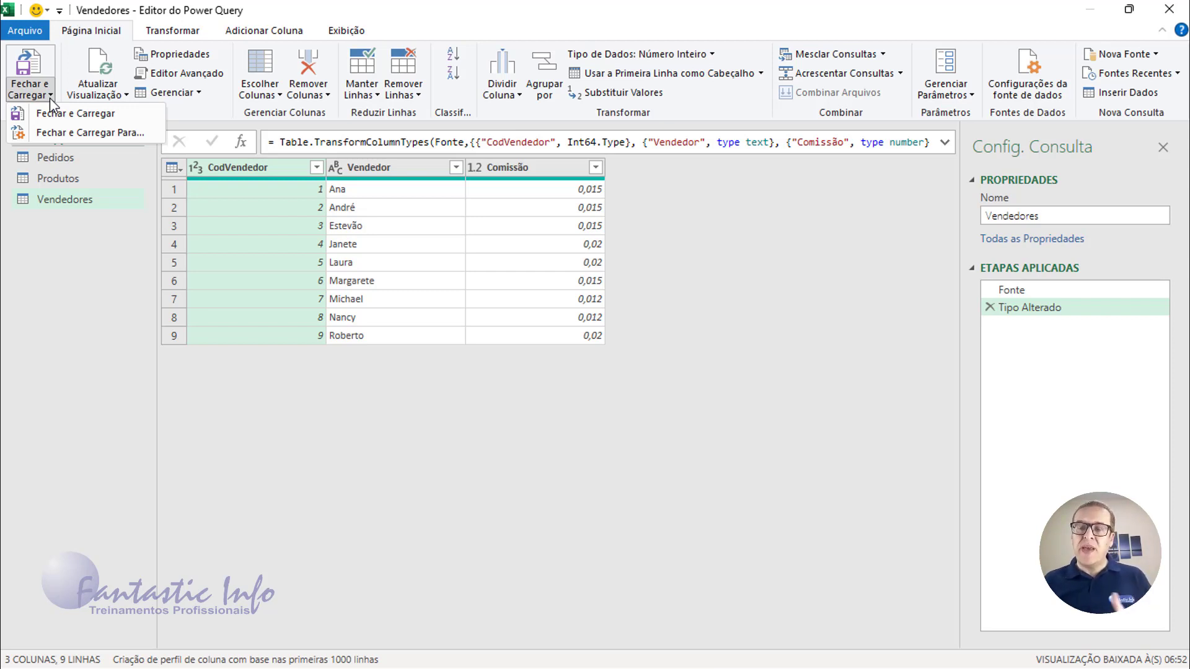
left_click(108, 117)
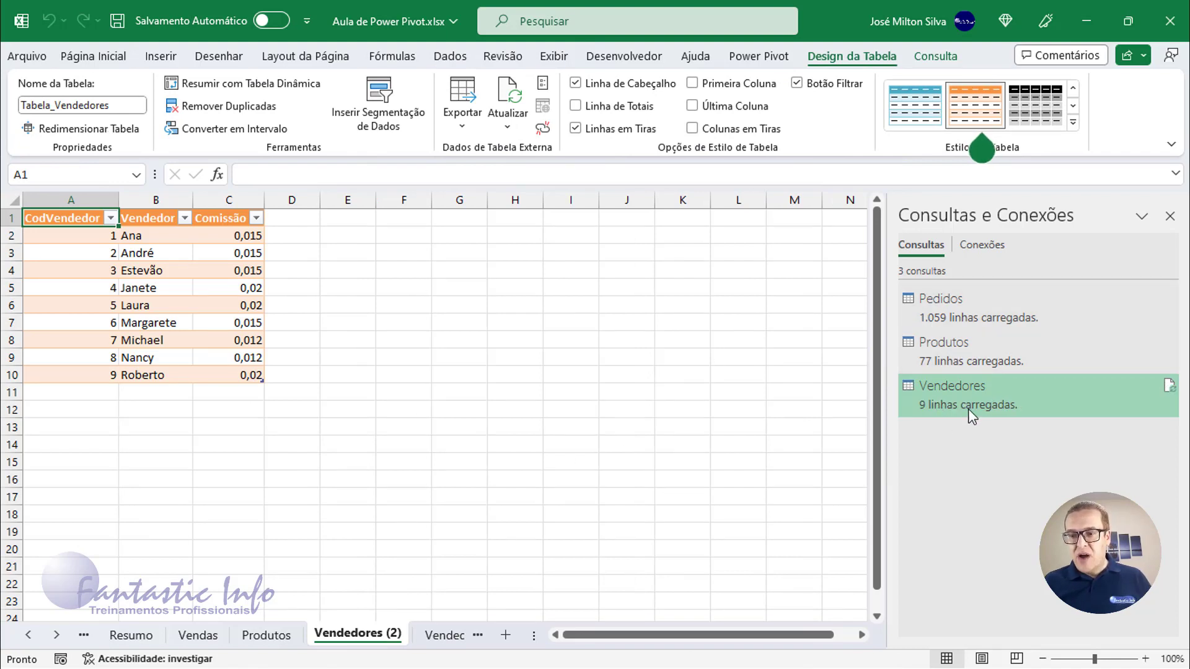
mouse_move(971, 416)
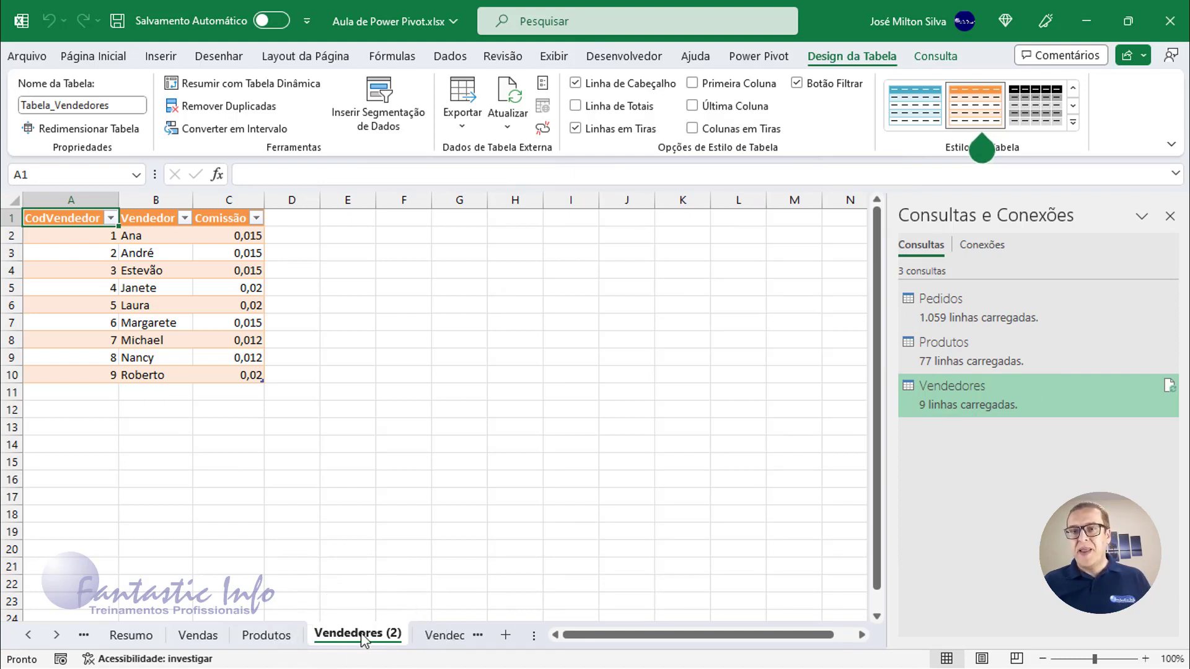
- Delete the Vendedores (2) worksheet that holds the loaded copy of the seller table
key("ctrl")
key("ctrl")
key("ctrl")
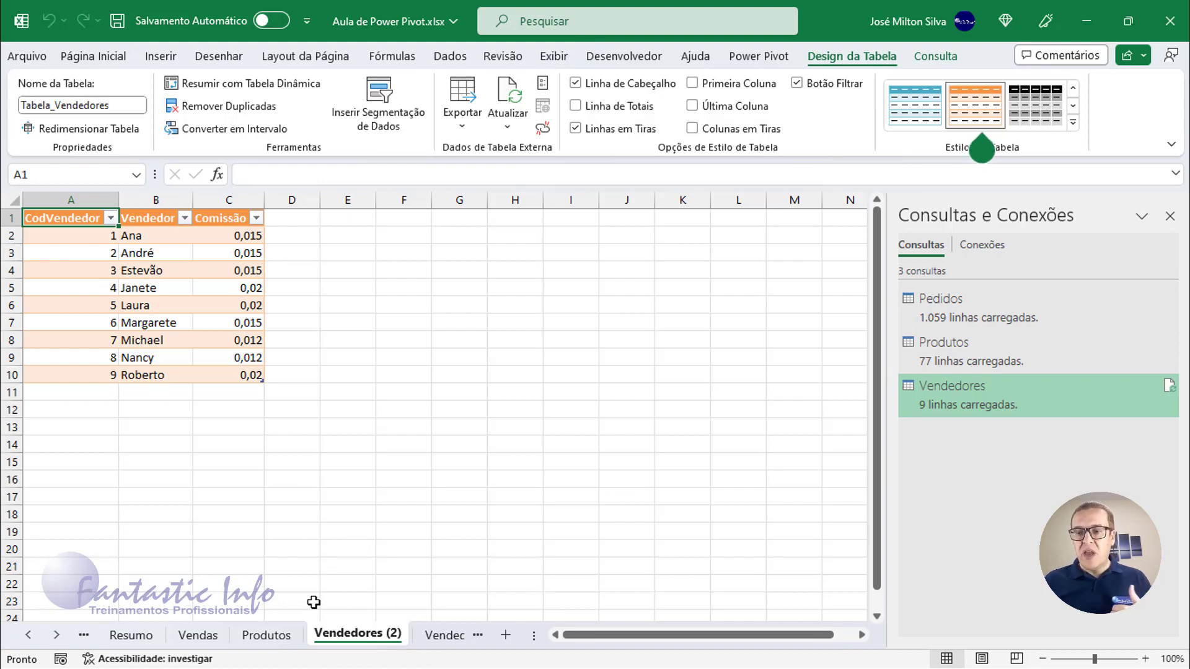
right_click(357, 635)
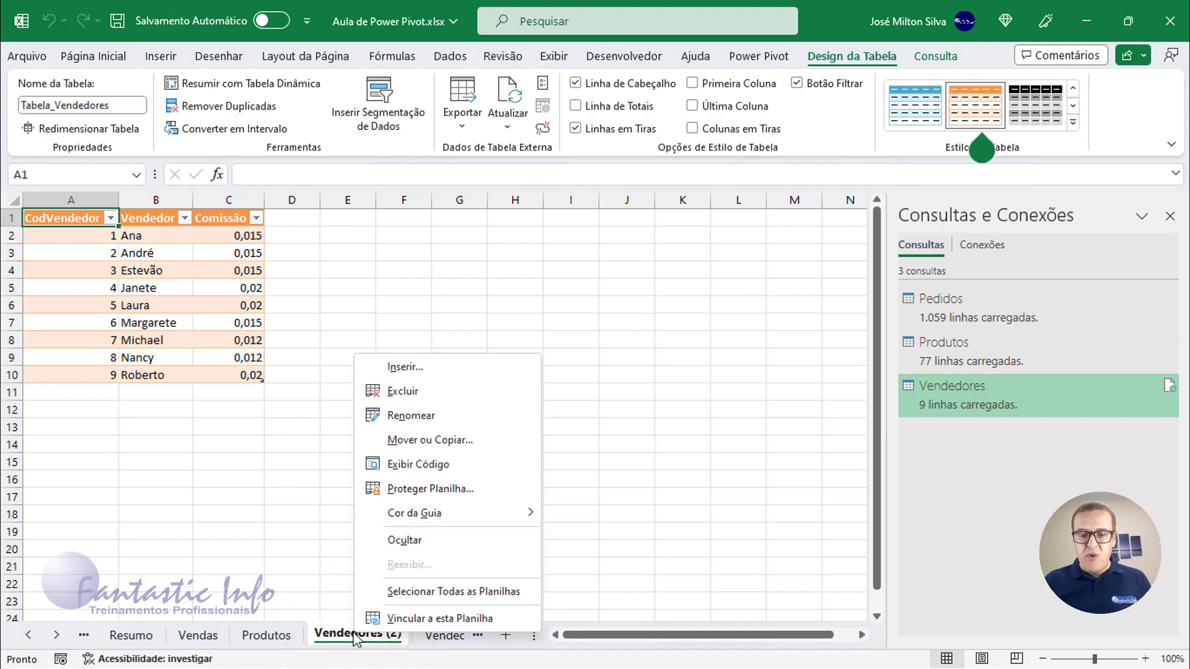
left_click(402, 391)
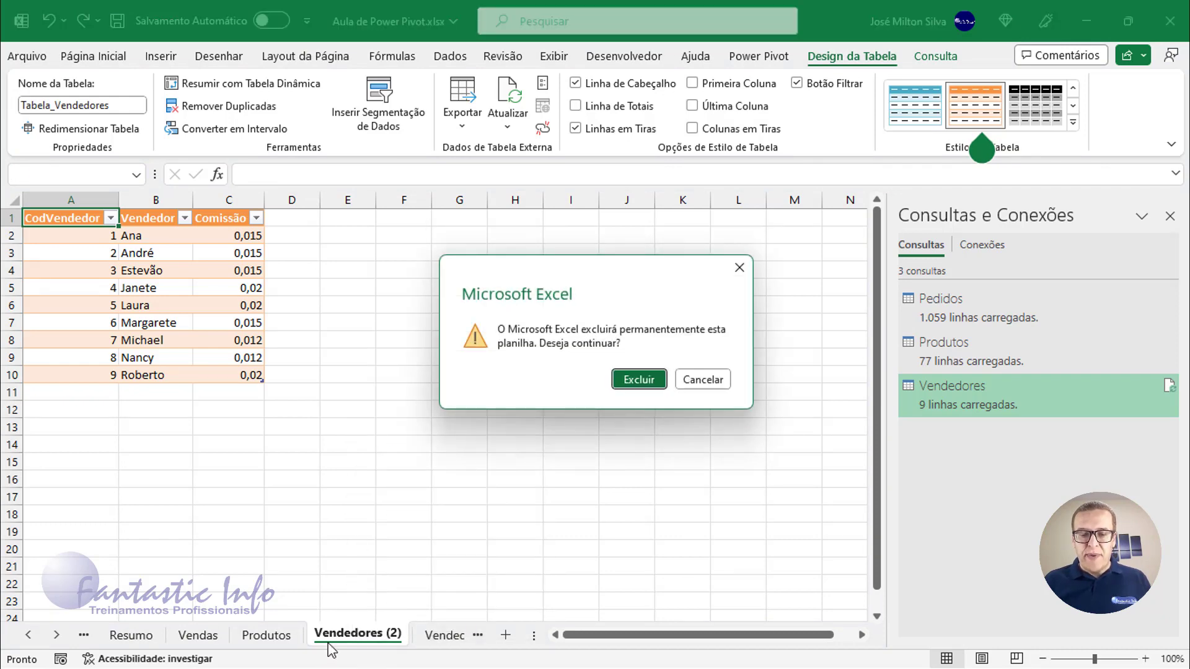
left_click(639, 379)
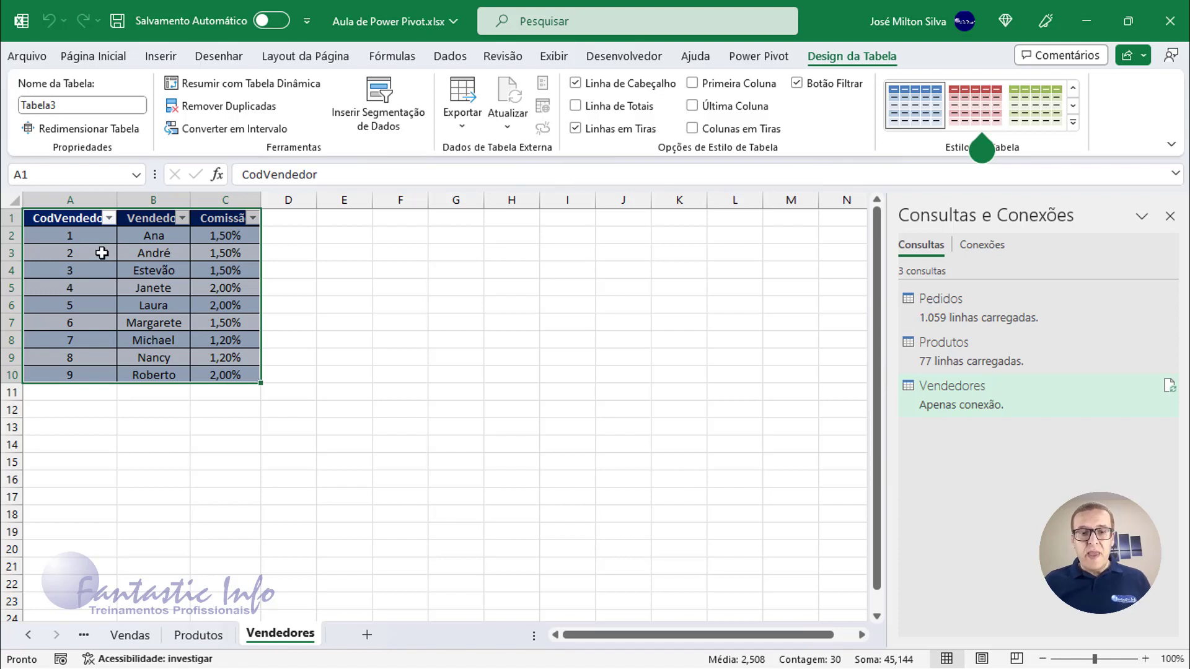
- Change the Vendedores query's load settings to connection only and add its data to the Data Model
left_click(71, 223)
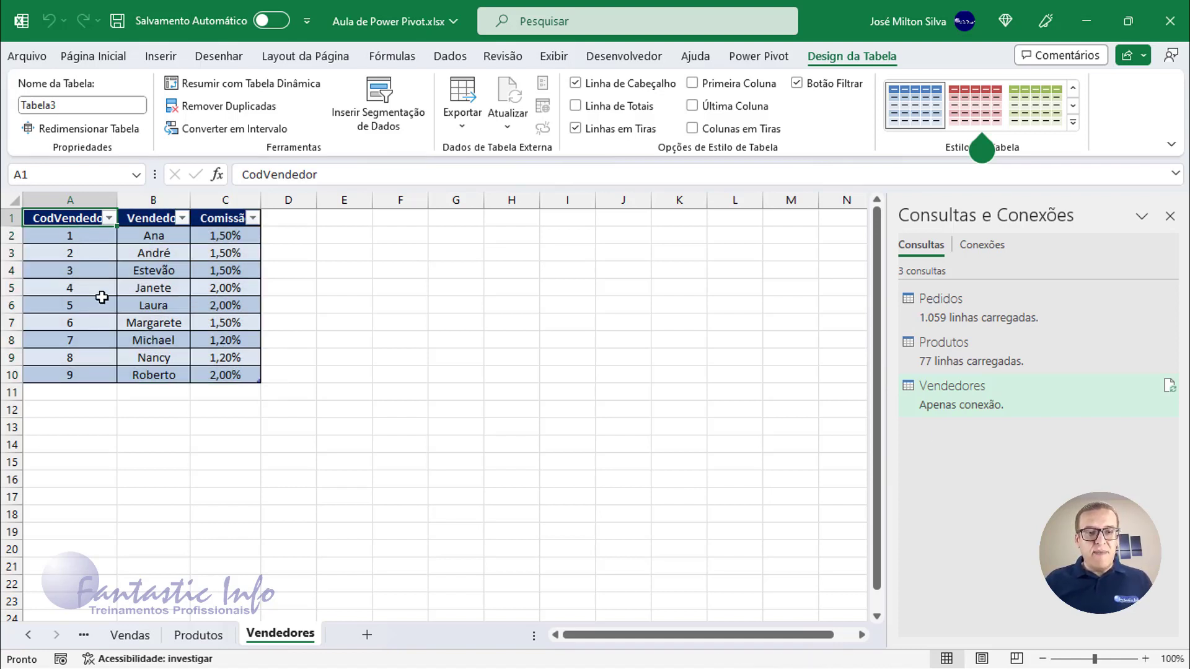
left_click(152, 289)
left_click(88, 282)
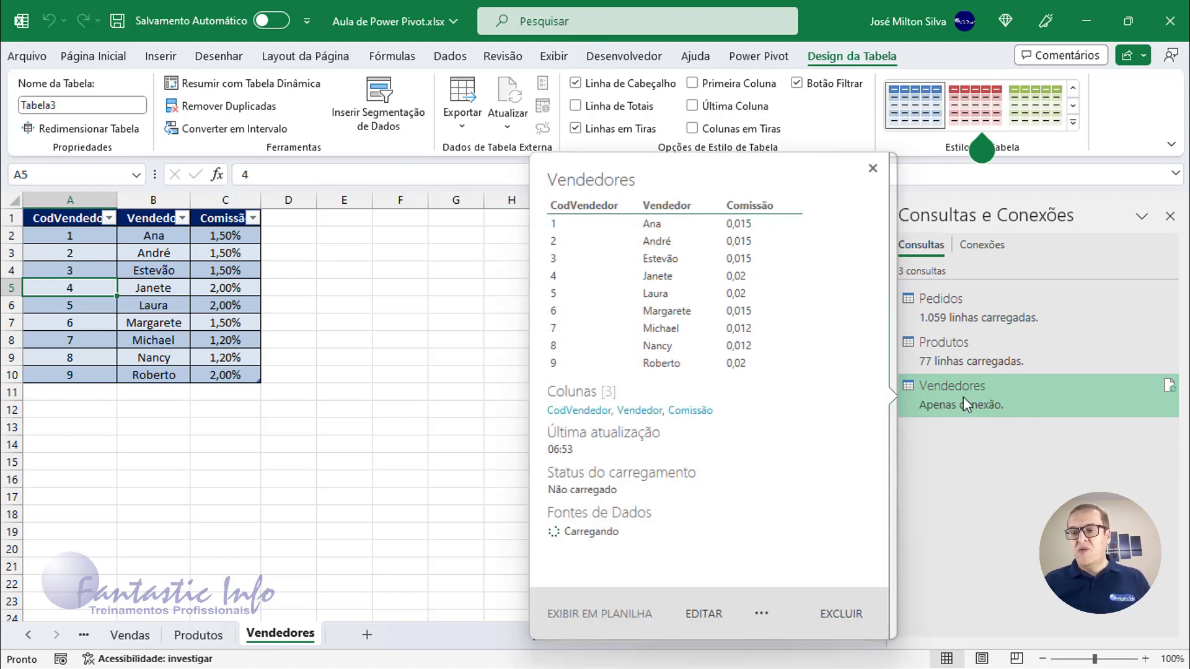
right_click(963, 396)
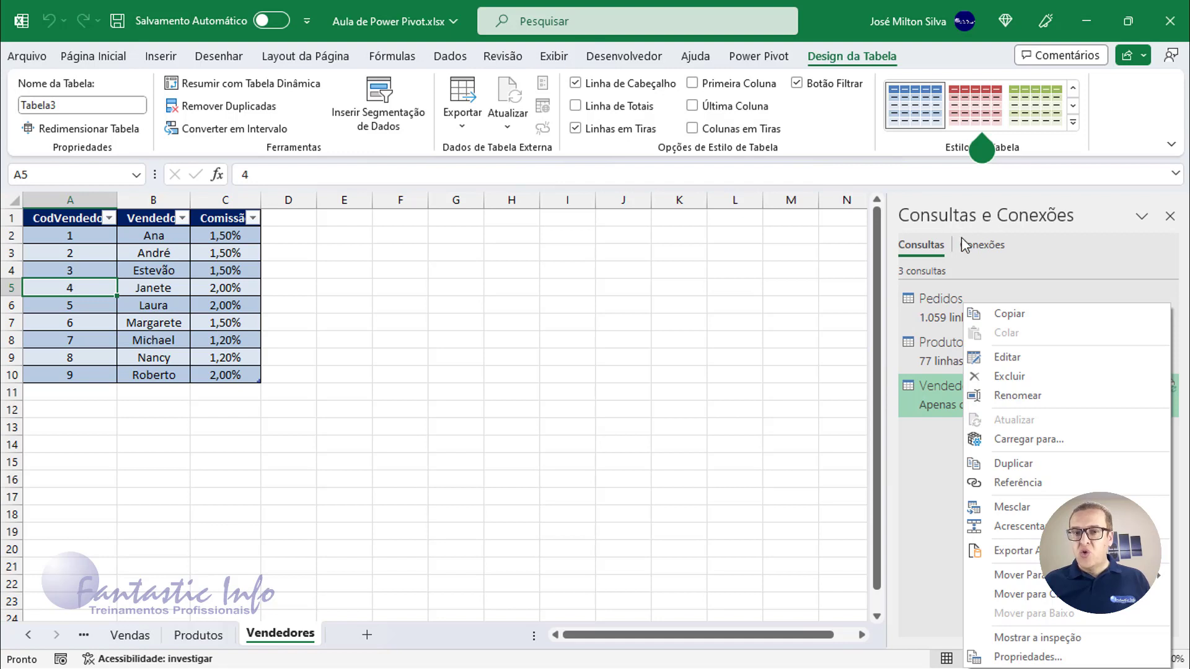
left_click(1025, 440)
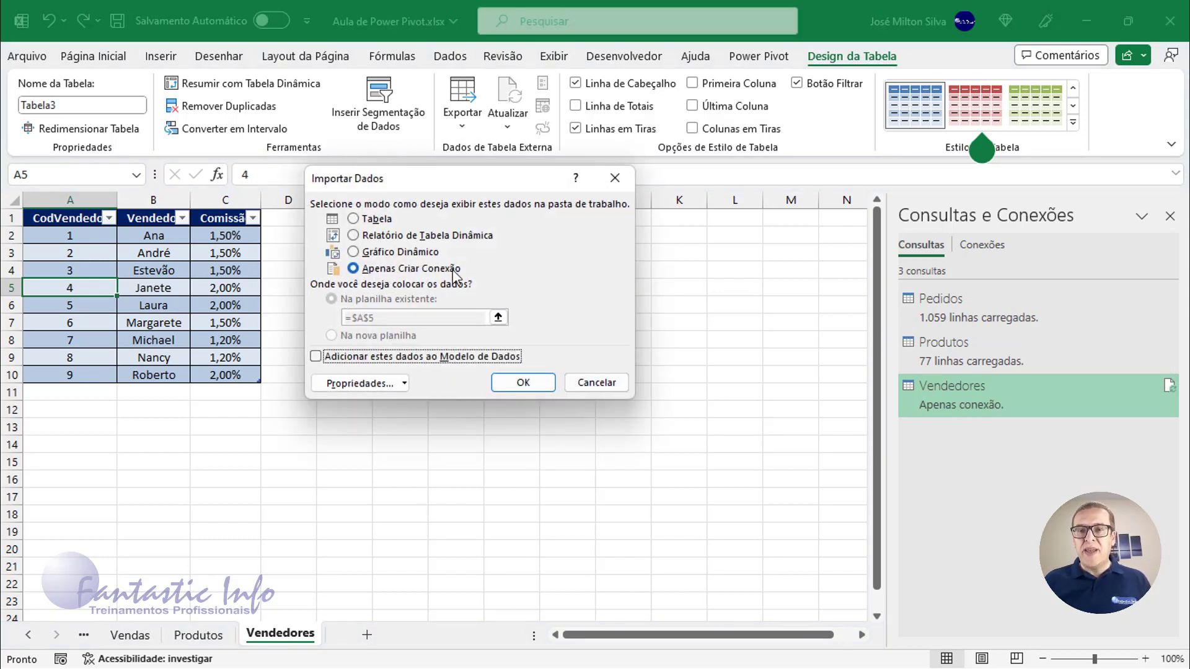
left_click(316, 357)
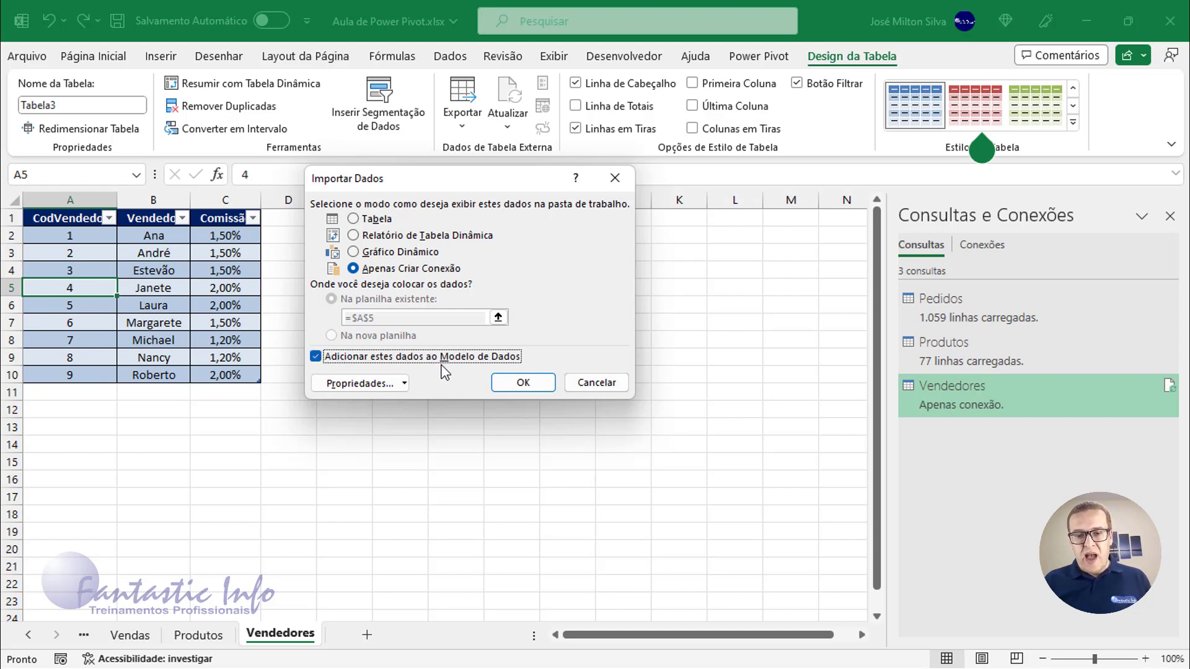
left_click(517, 387)
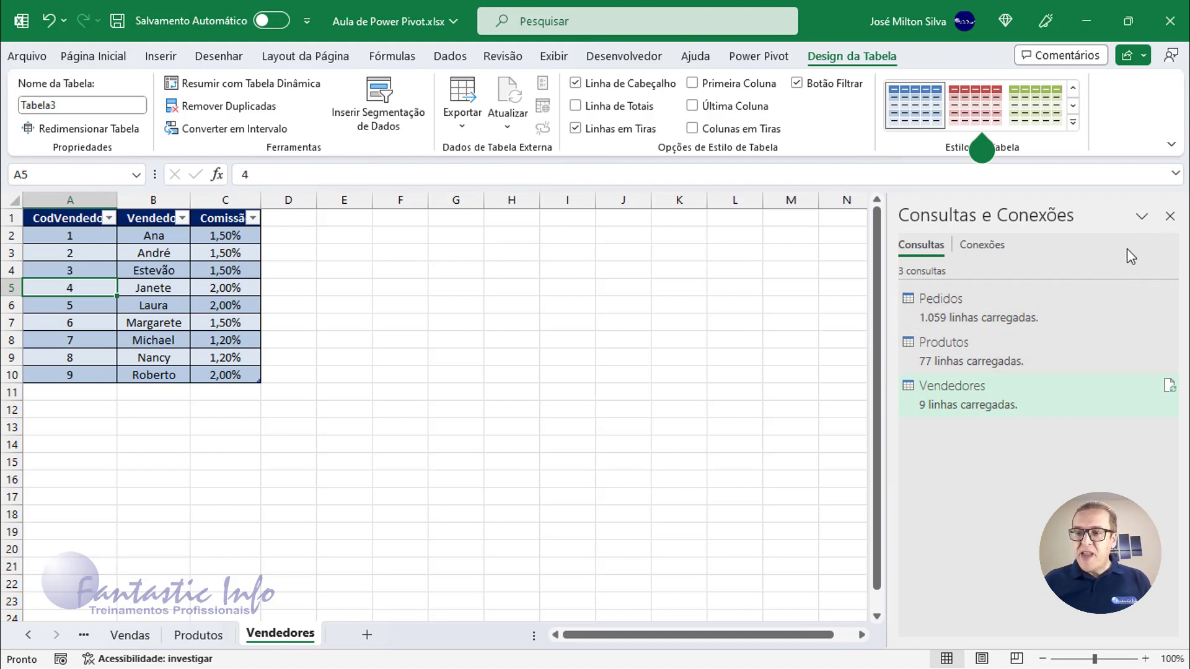
- Close the list of workbook queries and connections, and display it again
left_click(1170, 217)
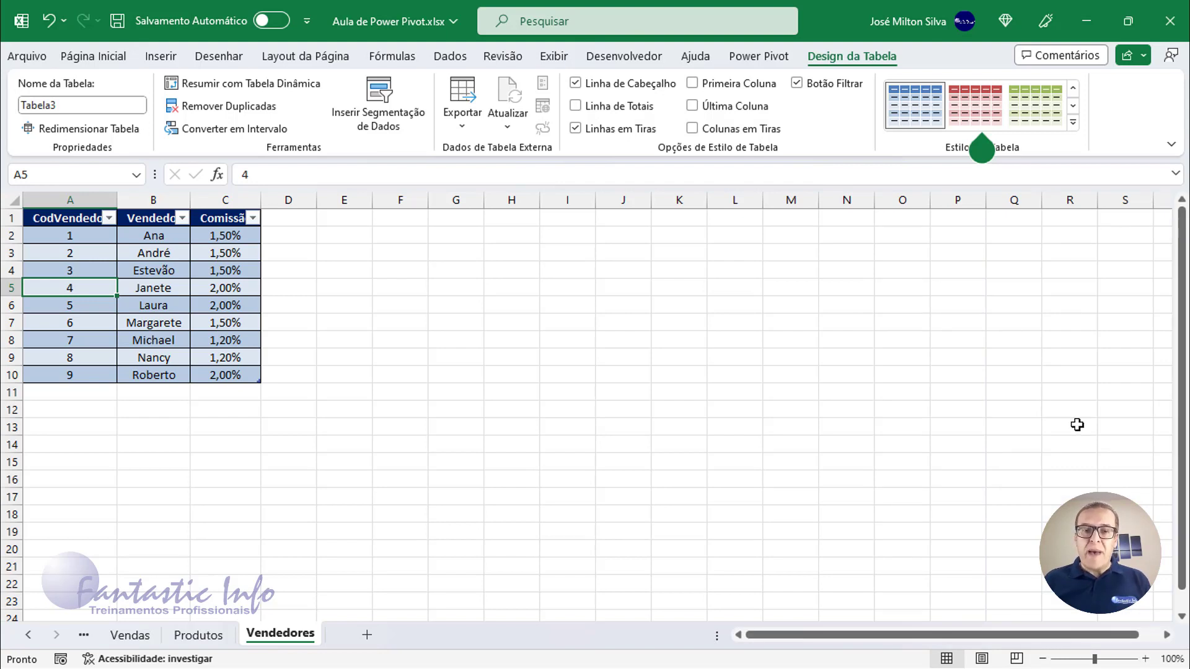
left_click(449, 57)
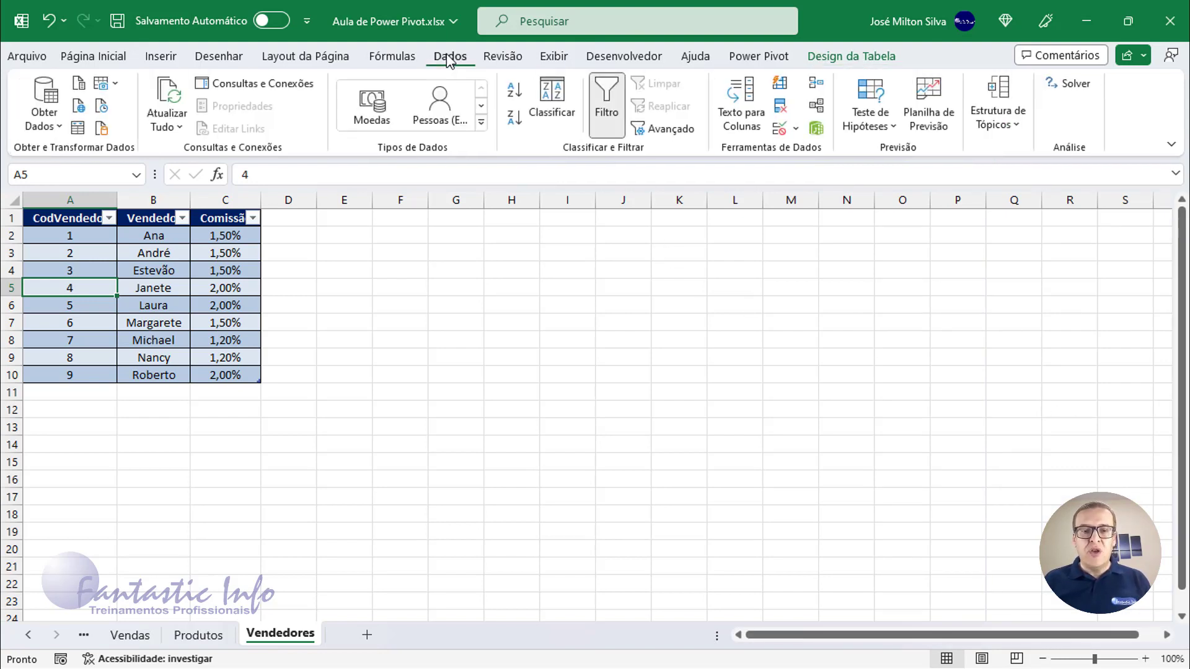
key("ctrl")
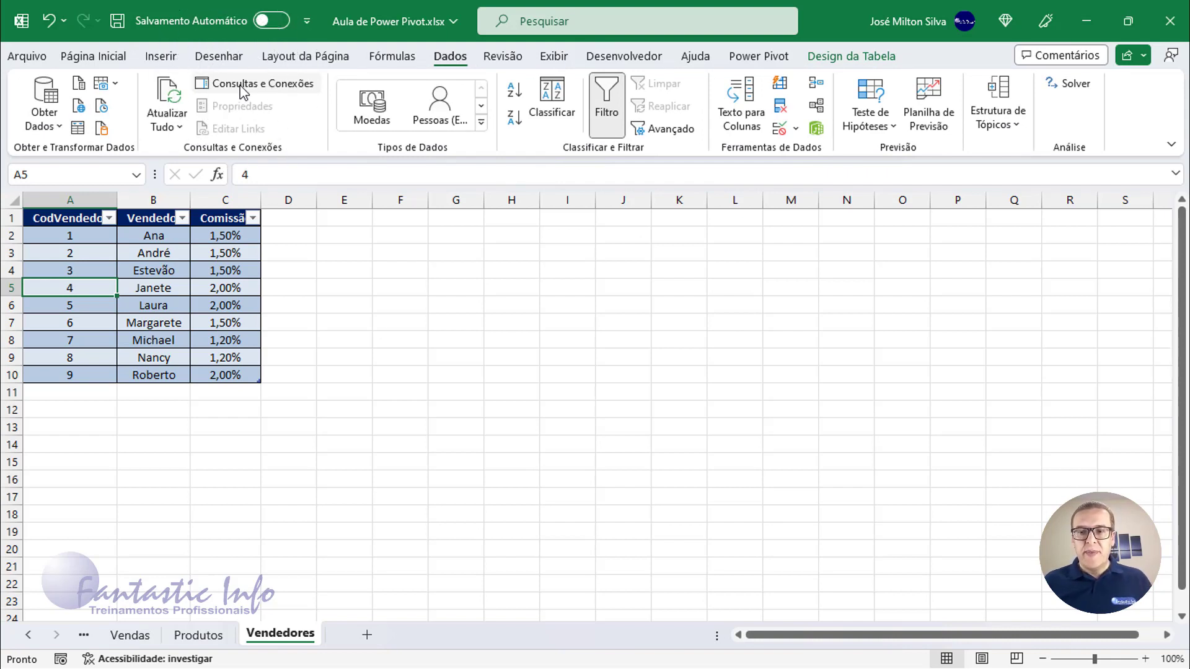
left_click(242, 90)
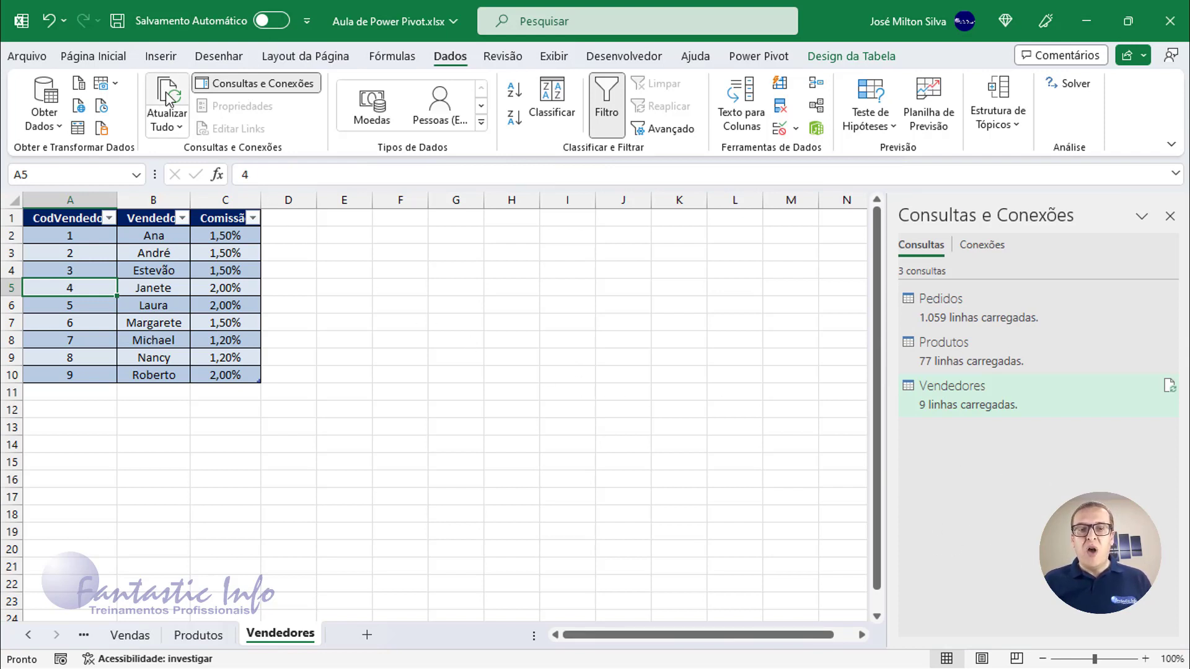
- Select cell B3 on the Resumo sheet and open the Data Model in the Power Pivot window
left_click(27, 636)
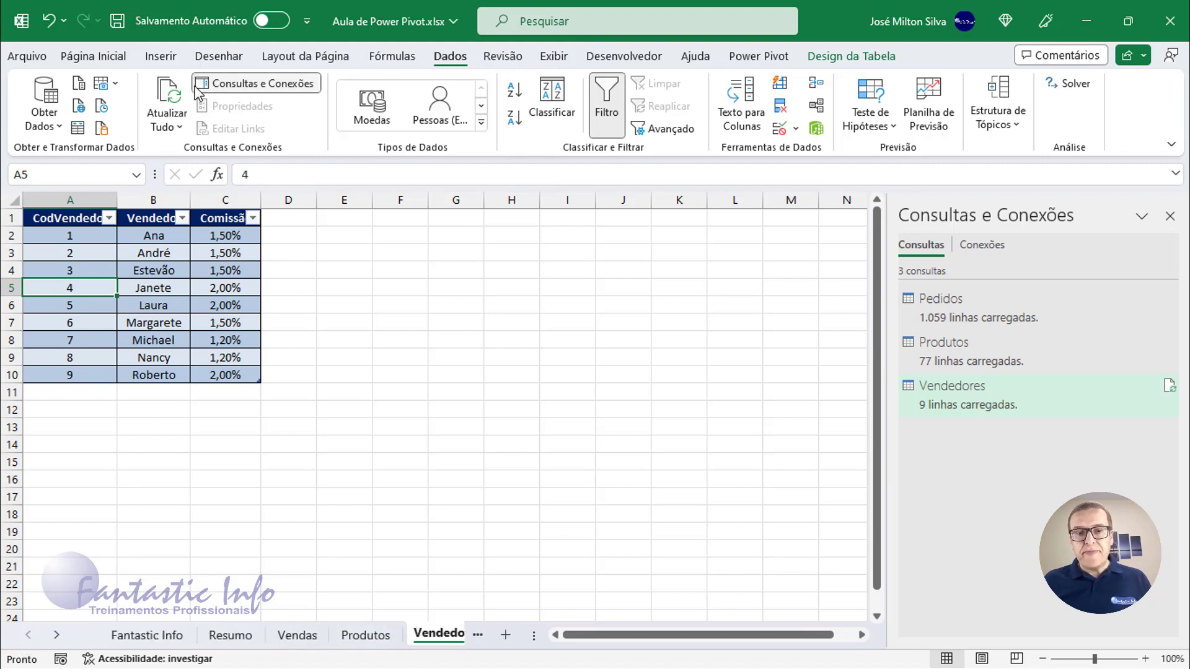
left_click(172, 107)
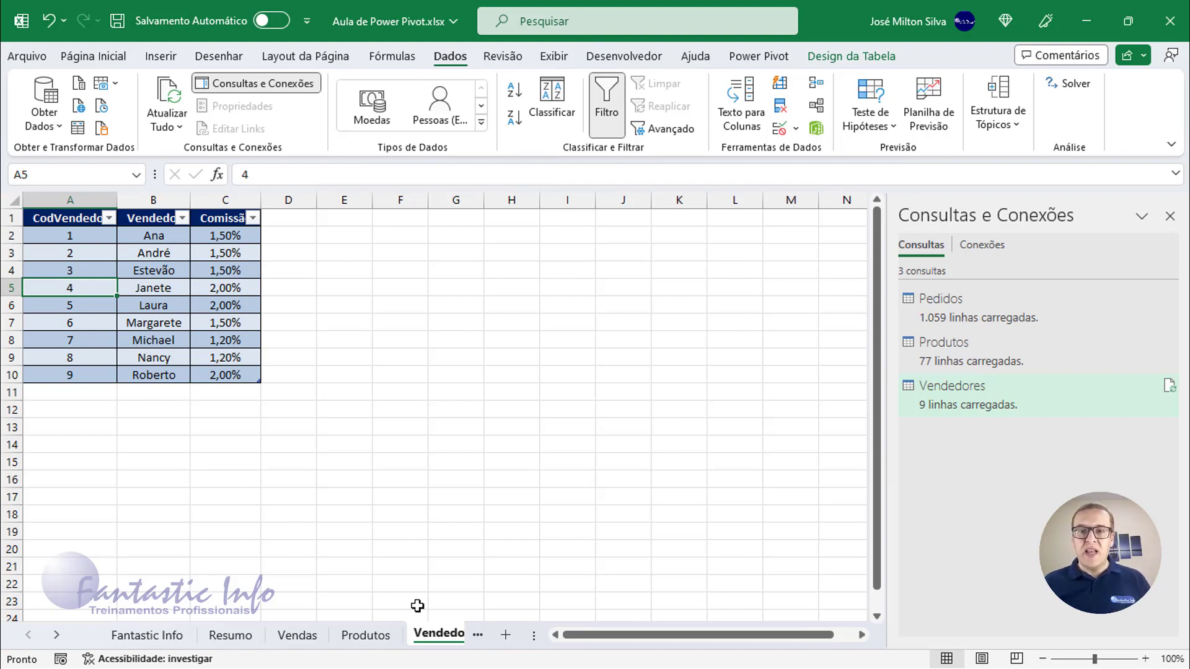
left_click(233, 635)
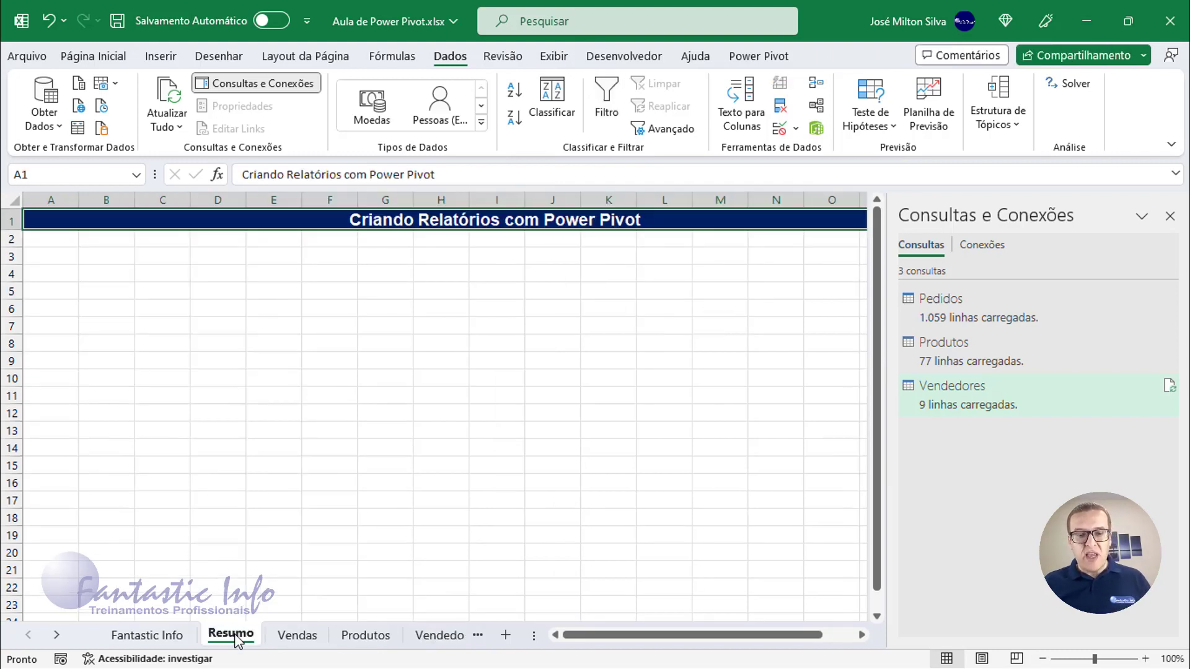
left_click(110, 243)
left_click(122, 259)
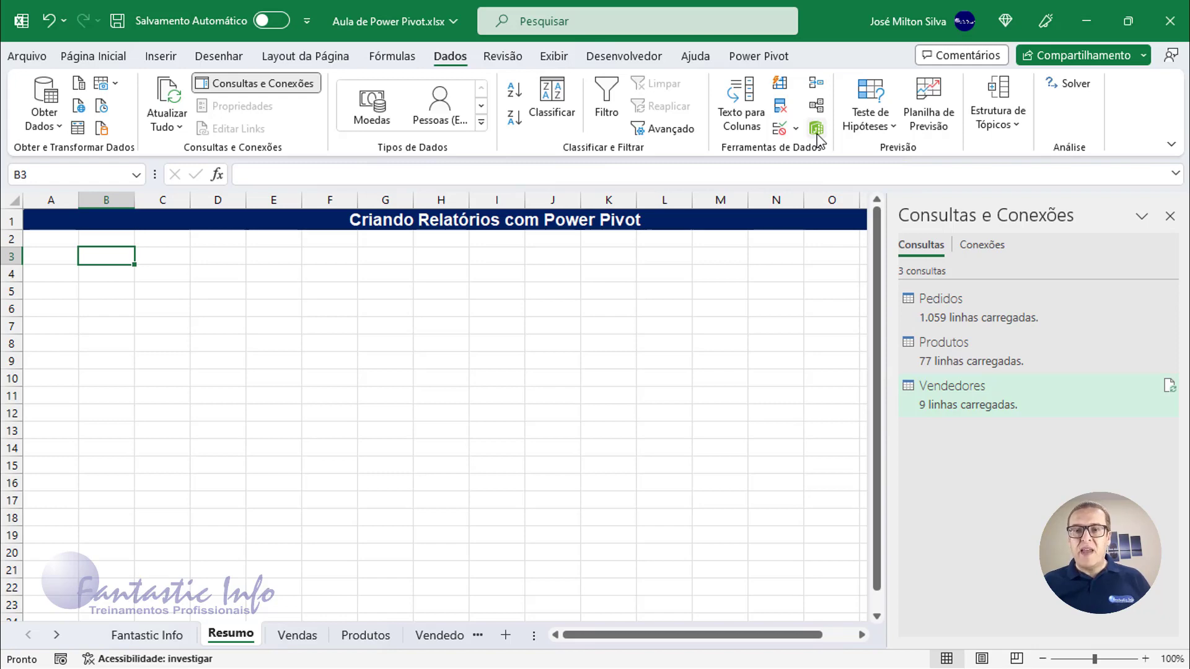
left_click(817, 131)
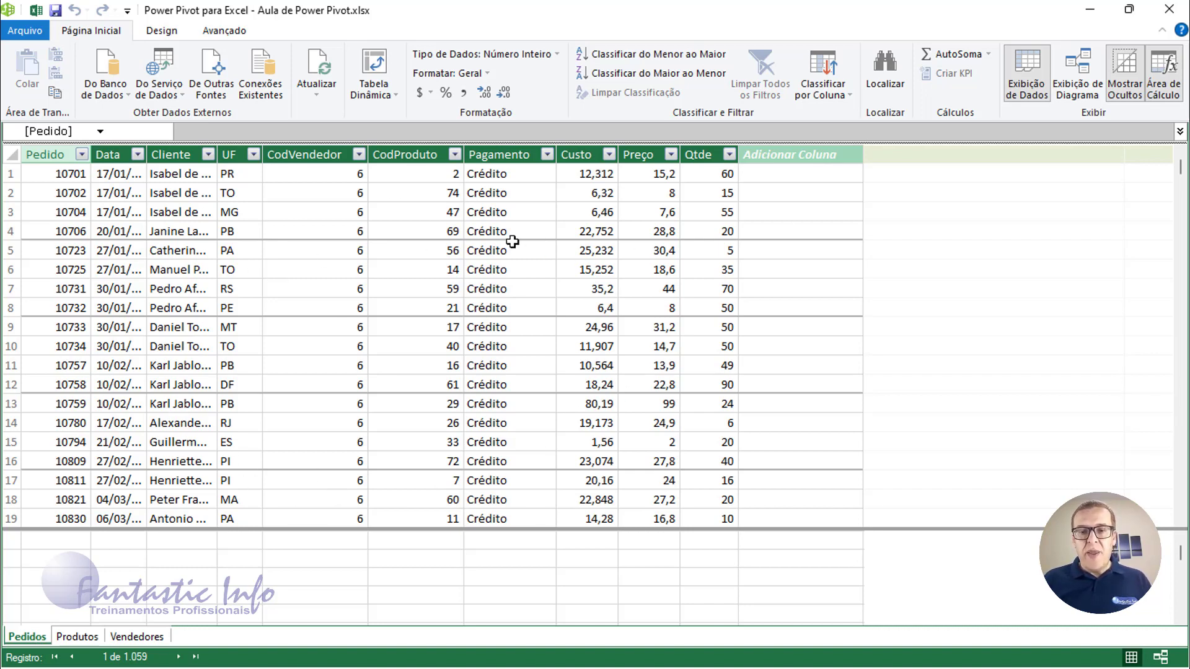
- Format the Comissão column of the model's Vendedores table as a percentage
left_click(85, 638)
left_click(139, 641)
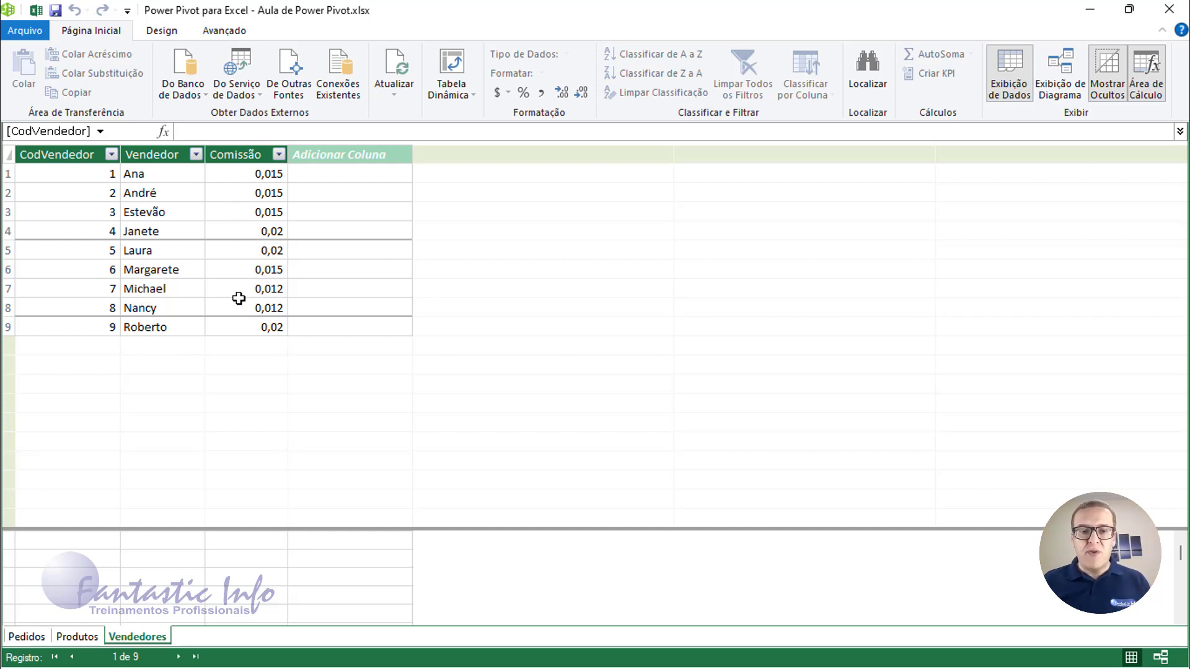
left_click(247, 155)
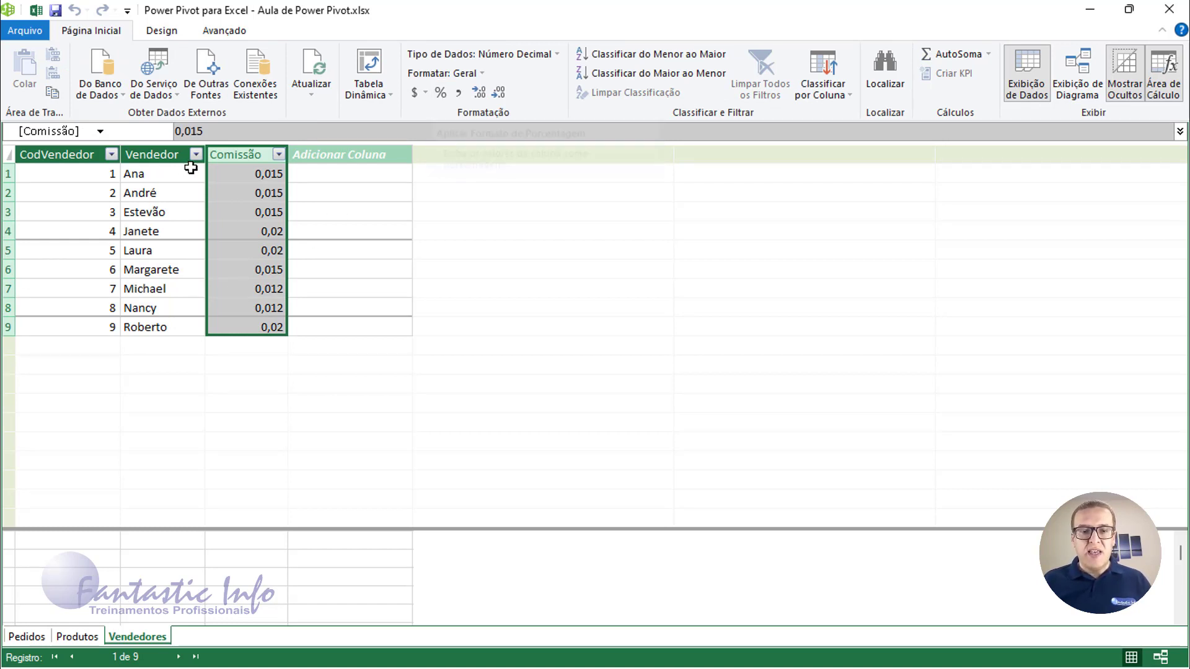
left_click(445, 97)
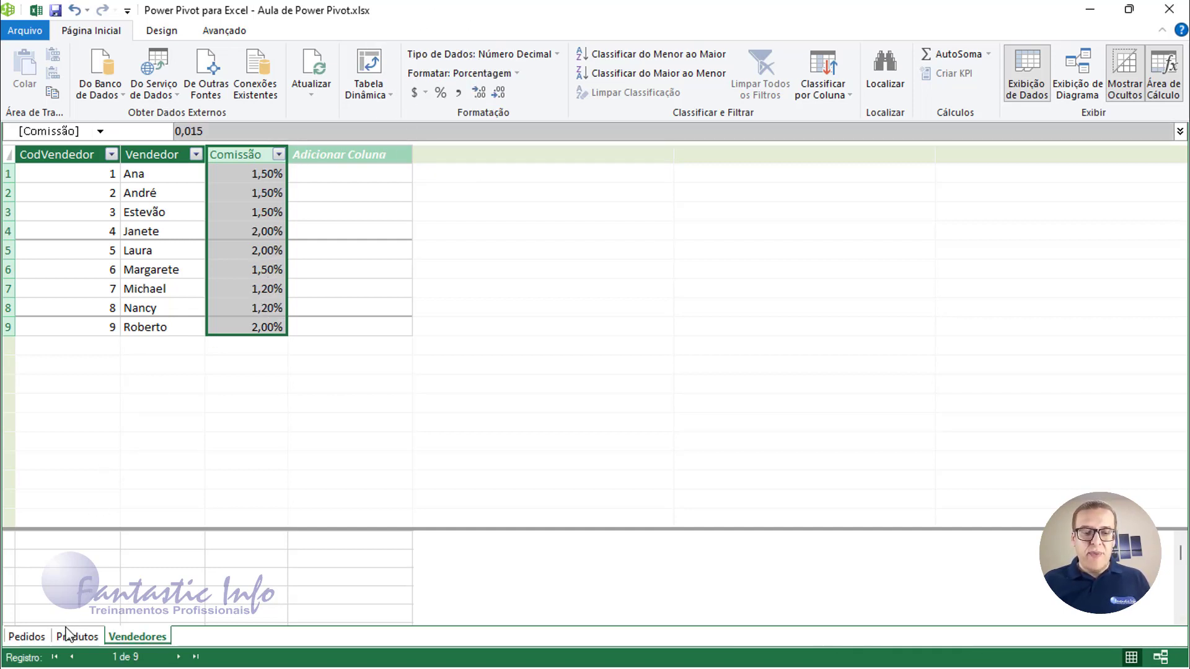
- Format the Custo and Preço columns of the Pedidos table as R$ Português (Brasil) currency
left_click(28, 639)
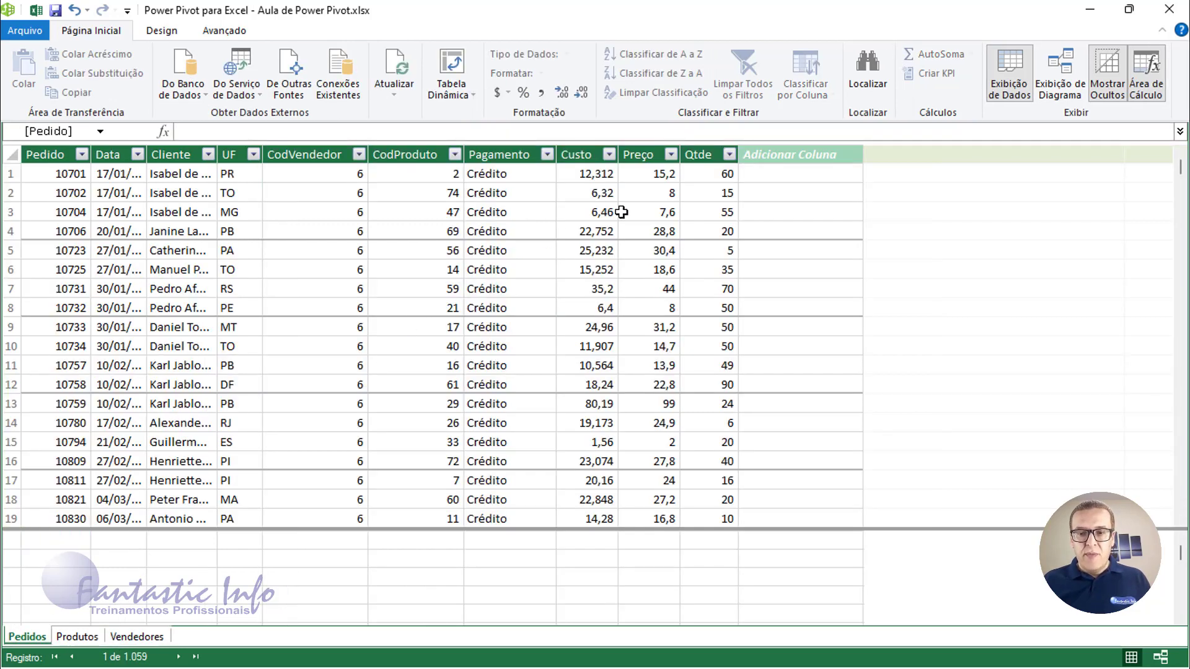
left_click(580, 152)
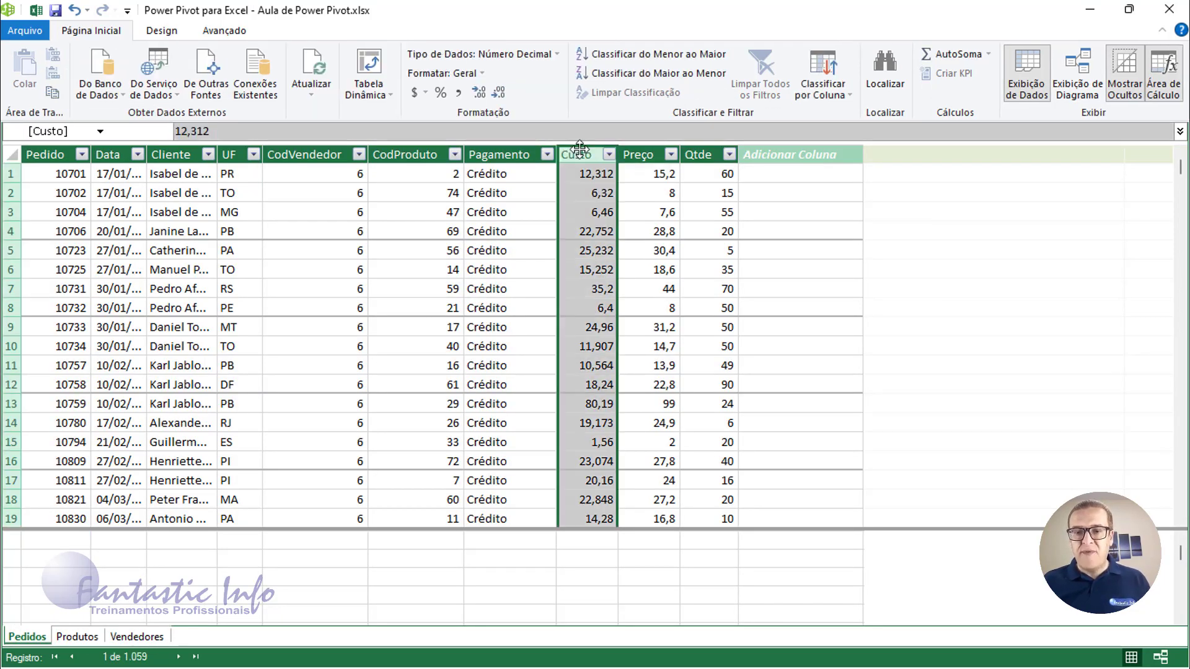
left_click(426, 93)
left_click(444, 112)
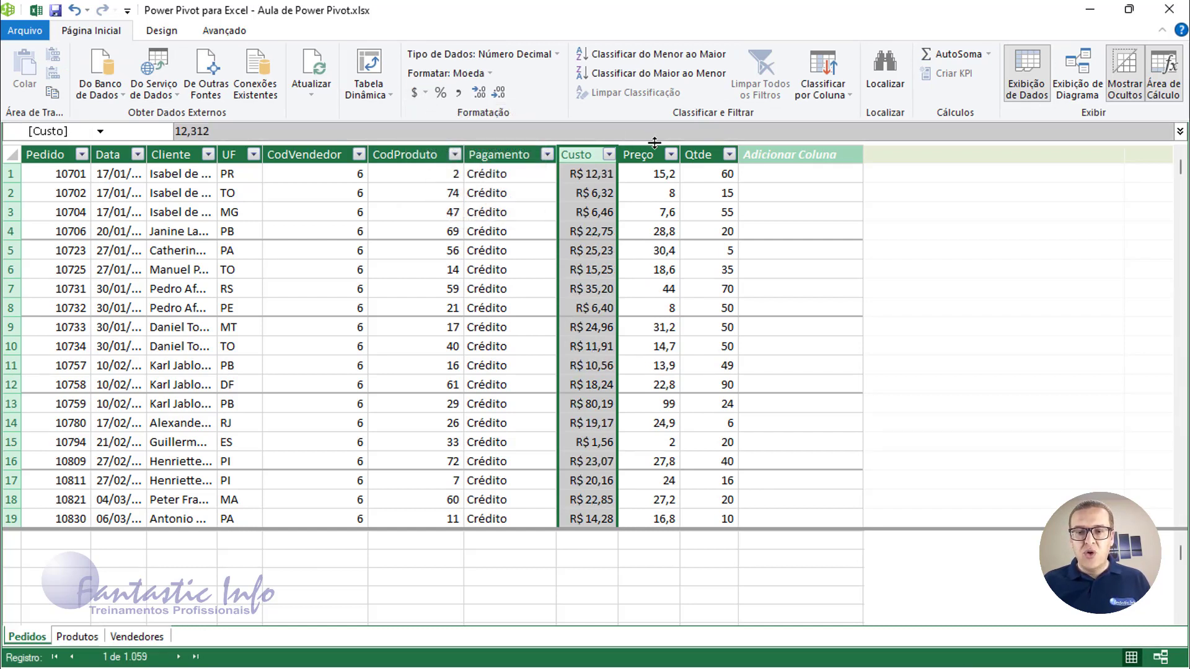
left_click(648, 154)
left_click(426, 93)
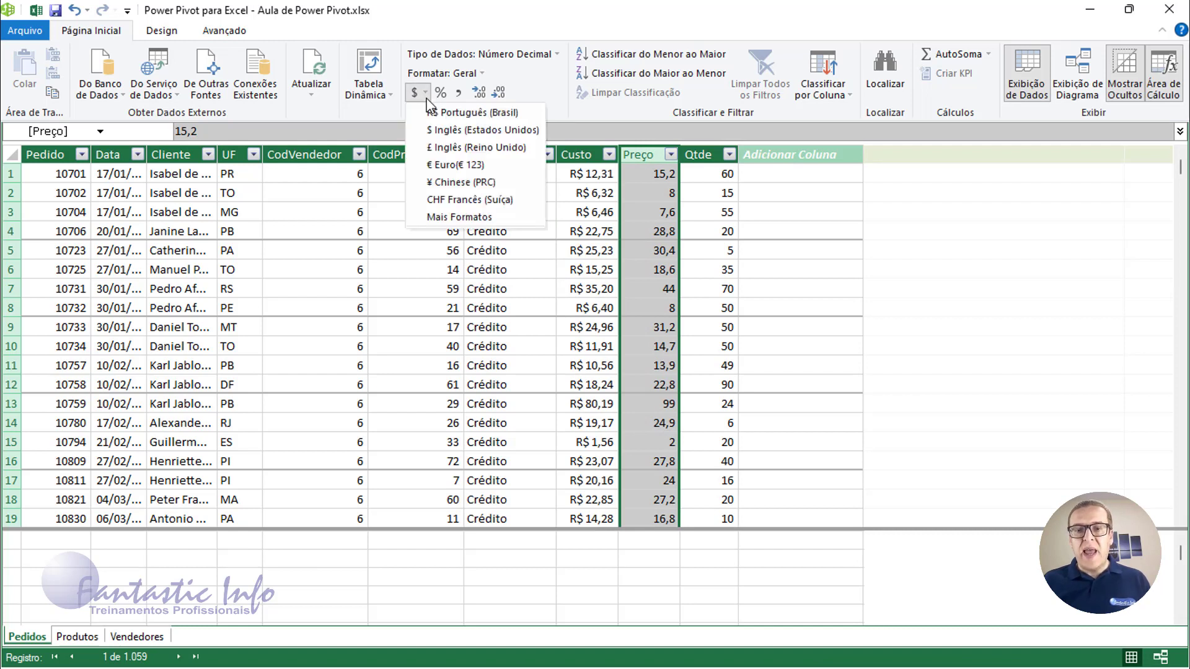
left_click(445, 113)
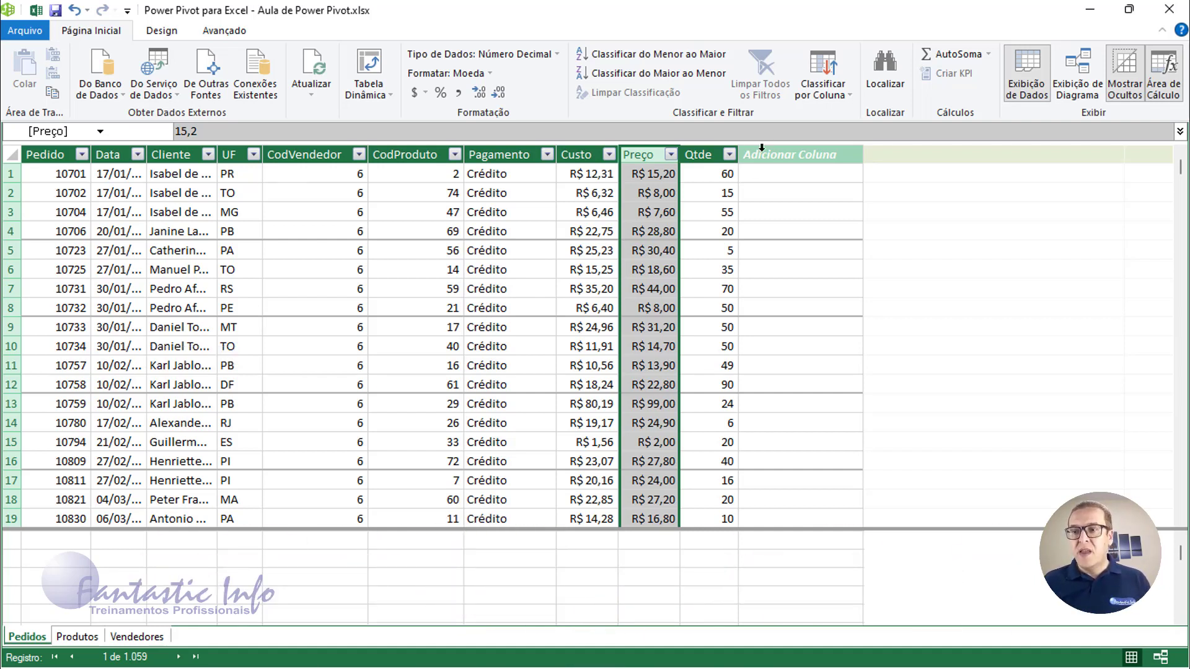
- Show the model as a diagram, enlarge Pedidos to reveal all its fields, and arrange it between Produtos and Vendedores
left_click(1078, 90)
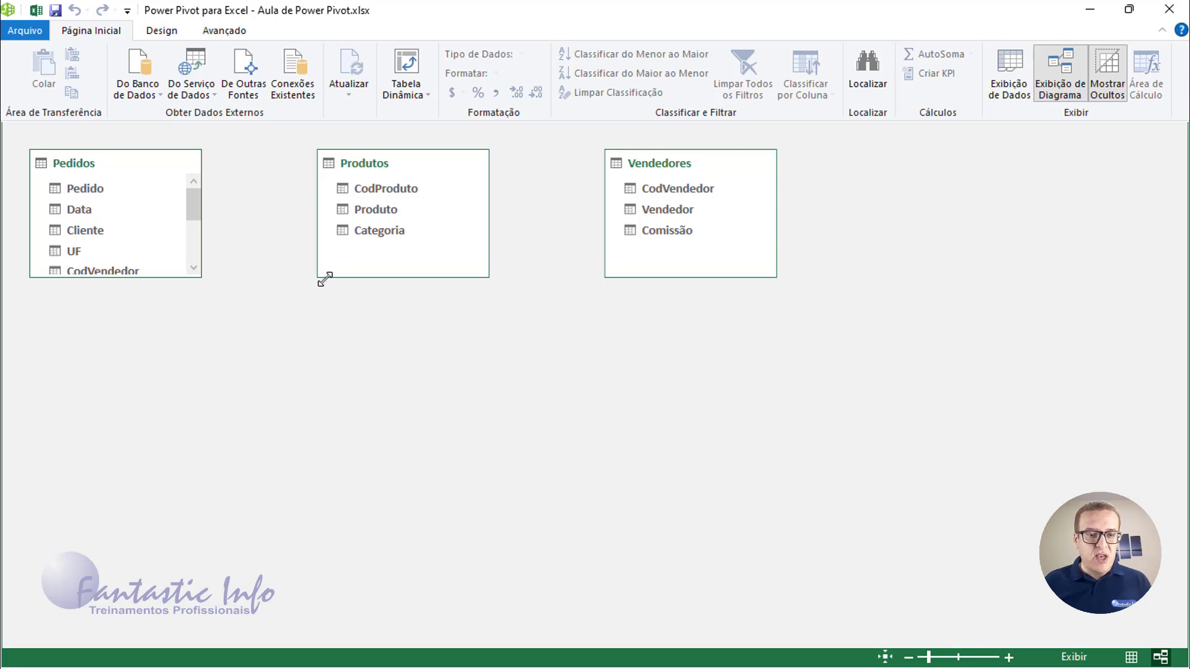
left_click_drag(164, 275, 168, 352)
left_click_drag(117, 176, 516, 240)
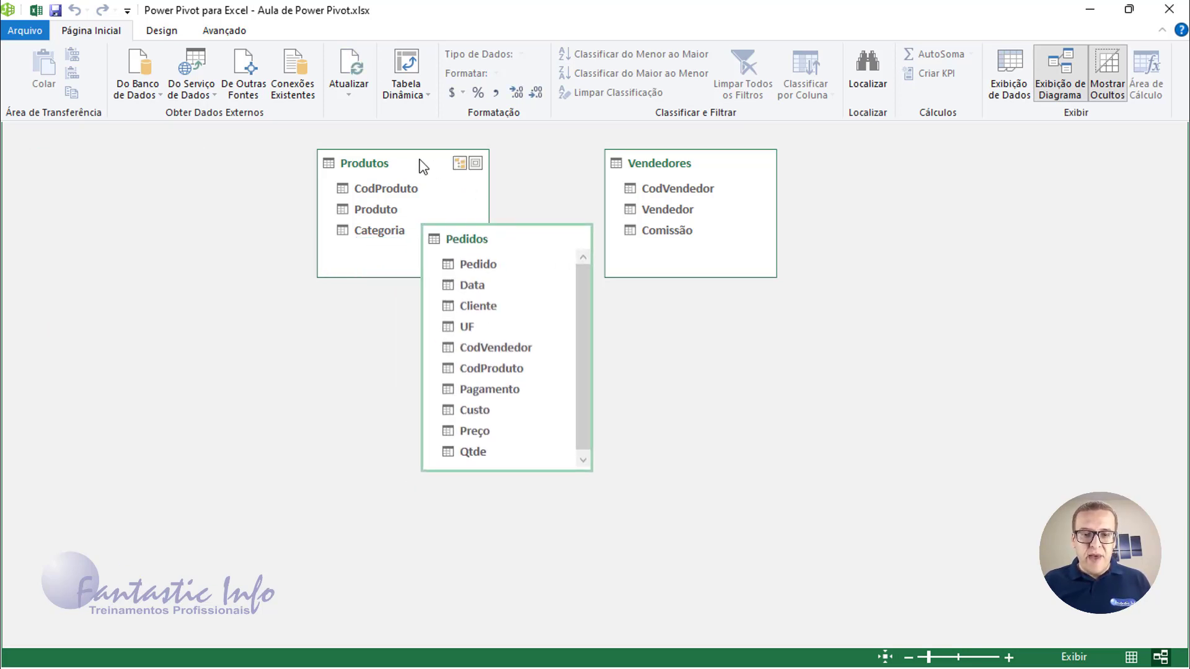
left_click_drag(419, 165, 163, 181)
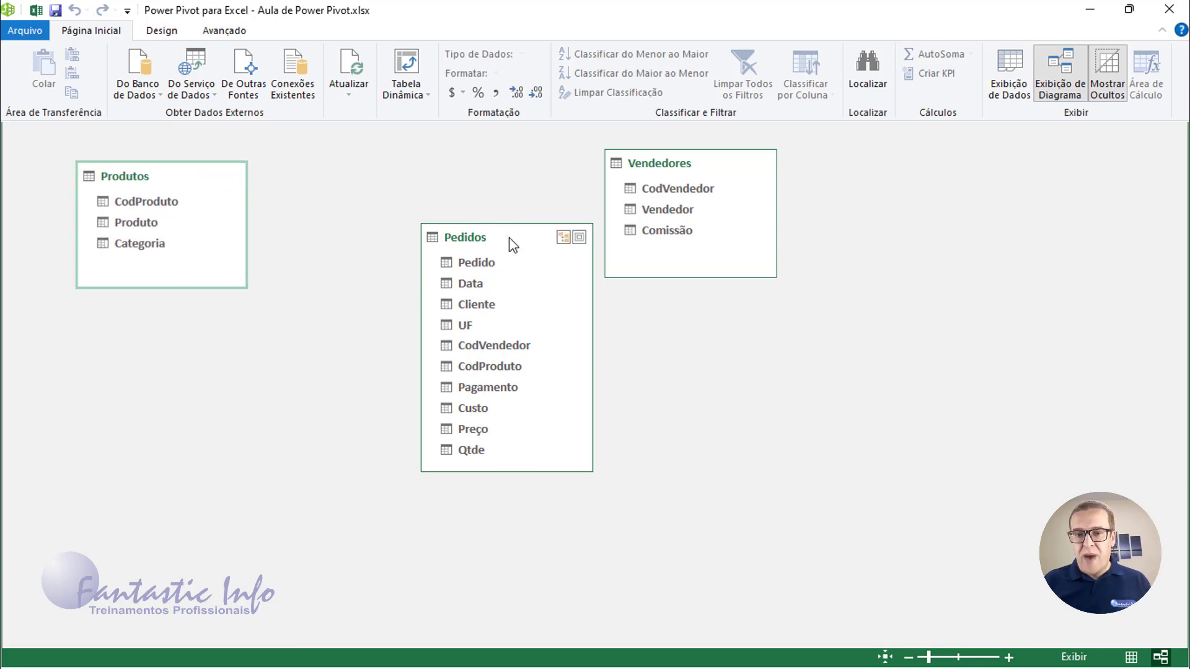
left_click_drag(506, 240, 399, 170)
left_click(659, 165)
left_click_drag(659, 164, 594, 180)
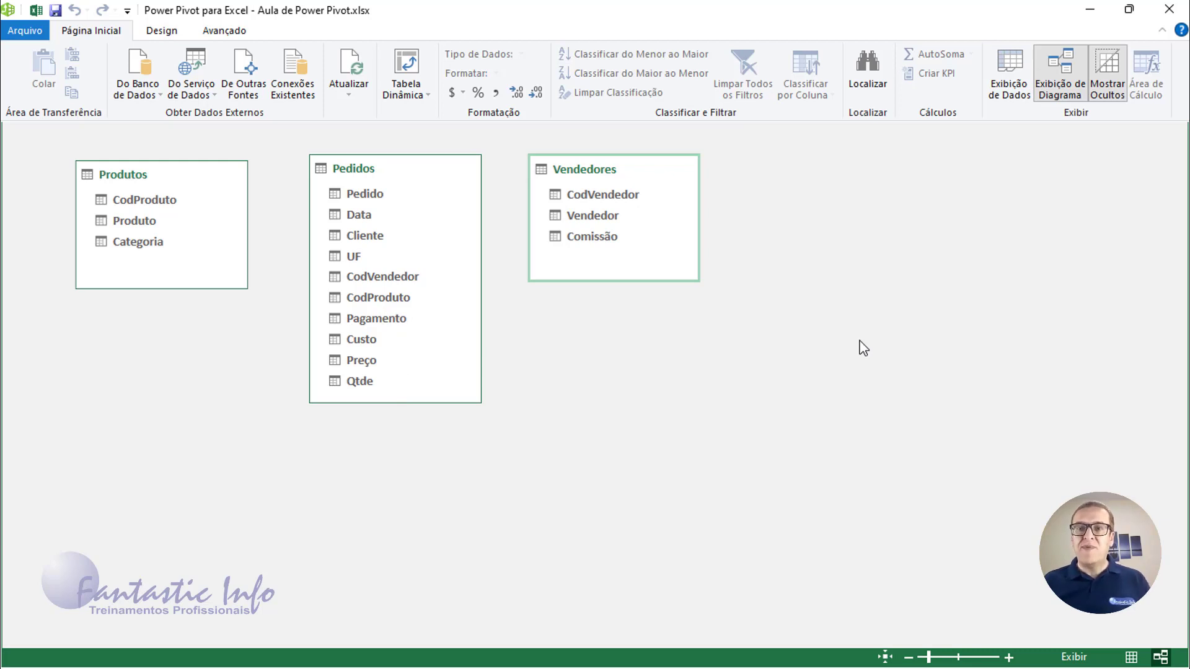
- Relate Pedidos to Vendedores through CodVendedor and to Produtos through CodProduto
left_click(391, 279)
left_click_drag(392, 280, 579, 193)
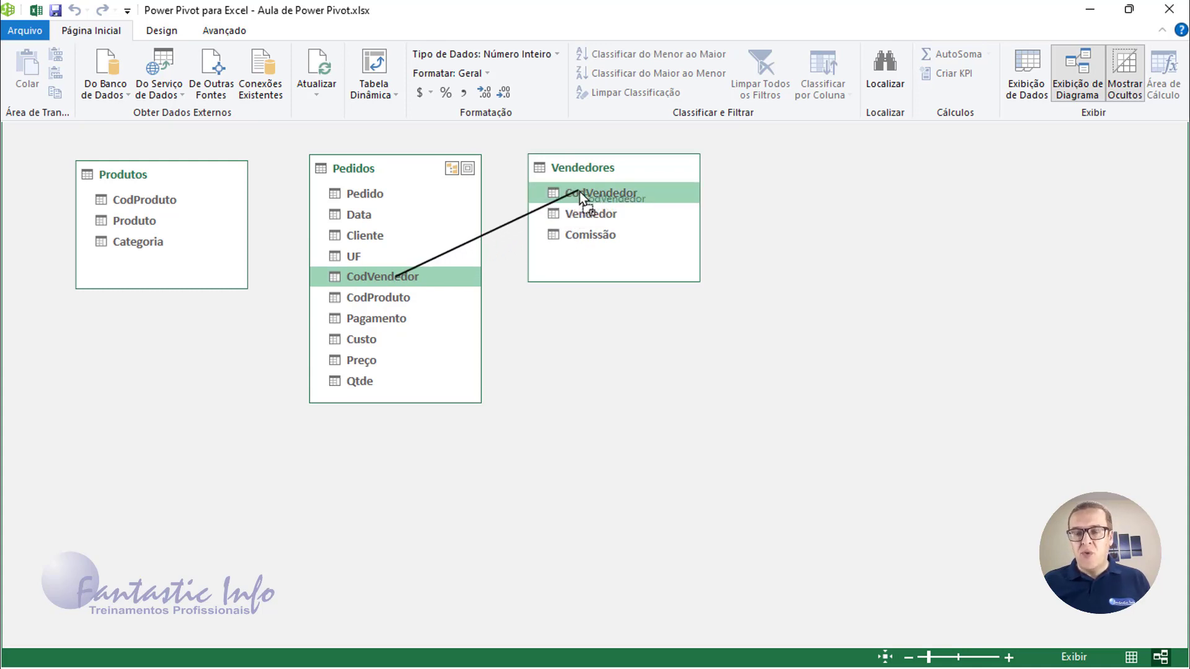
left_click_drag(579, 191, 578, 189)
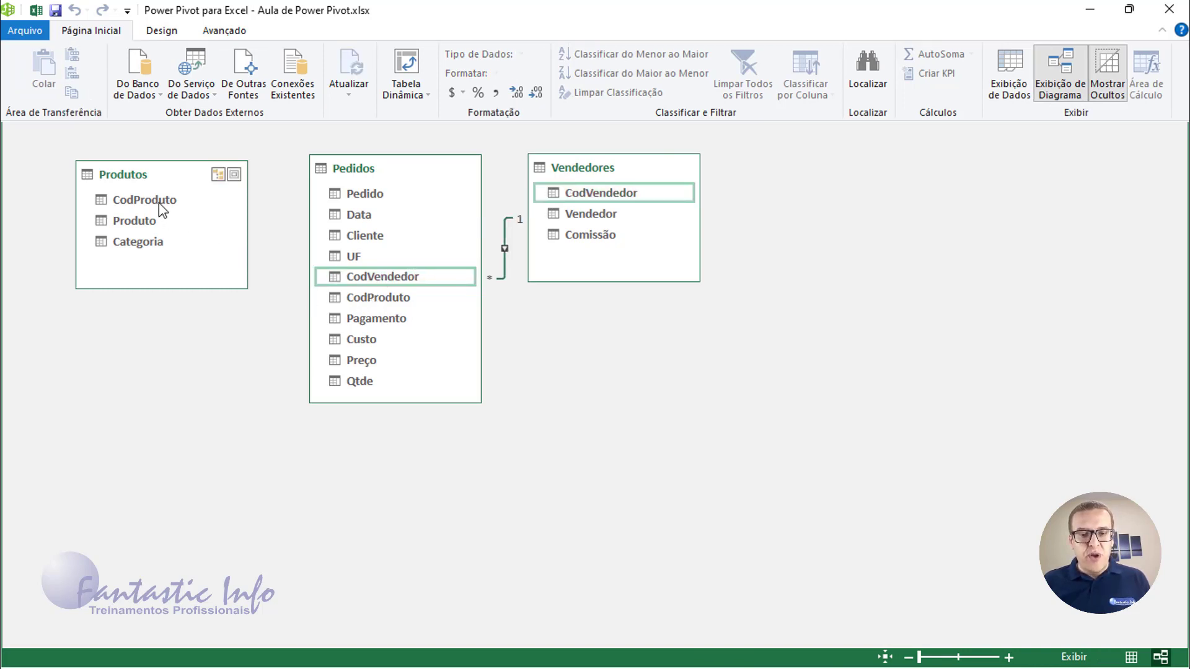
left_click_drag(160, 206, 363, 299)
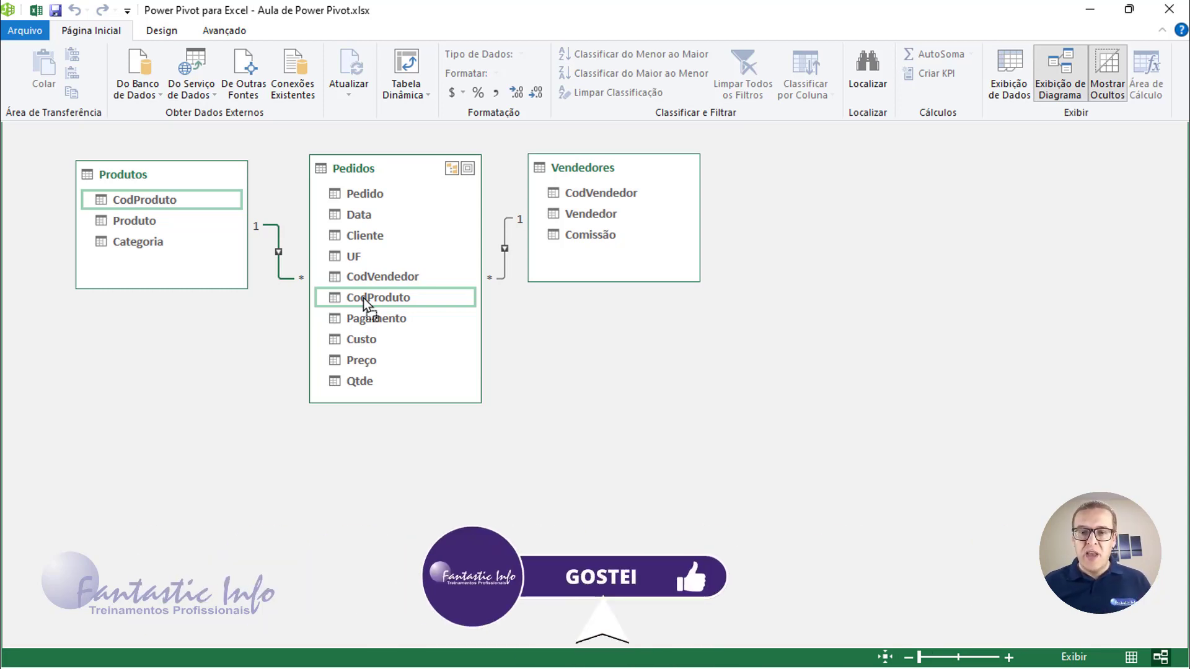
- Return to the data view and insert a PivotTable from the model in the existing Resumo sheet at cell B3
left_click(1008, 94)
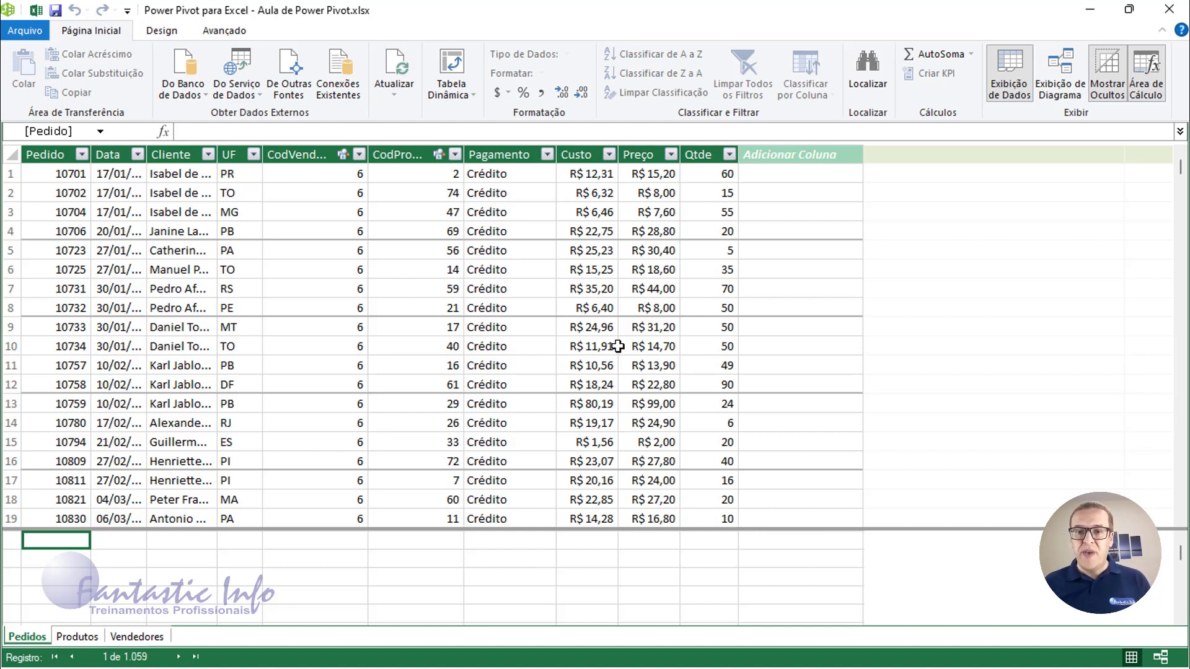
left_click(473, 100)
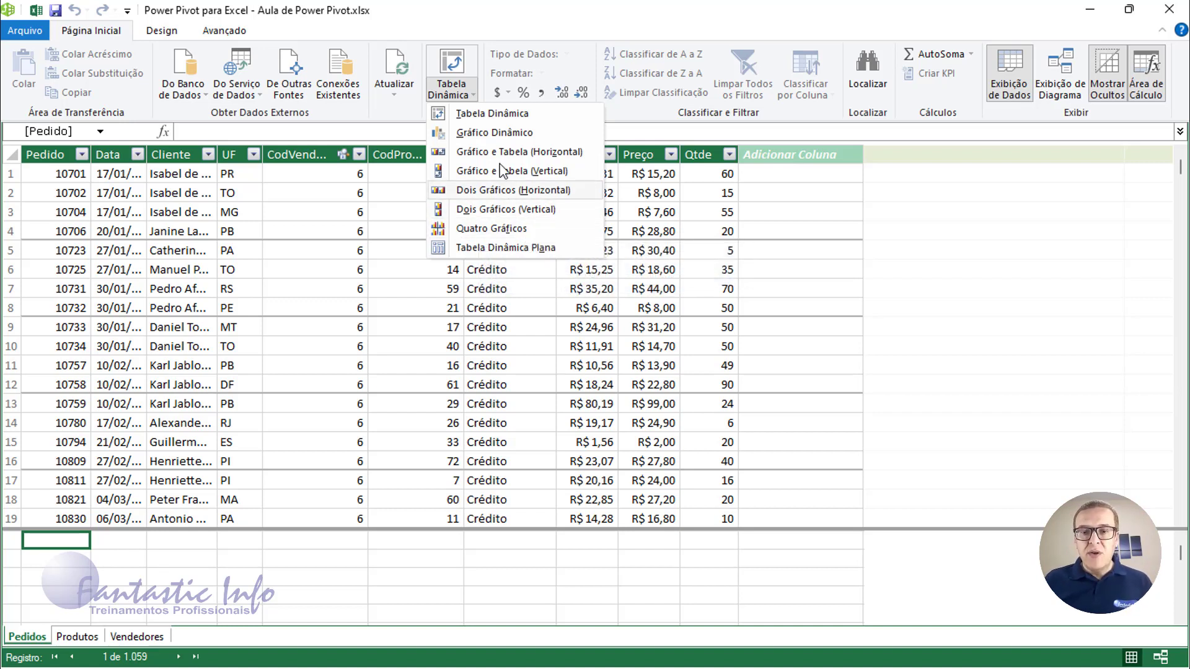
left_click(494, 114)
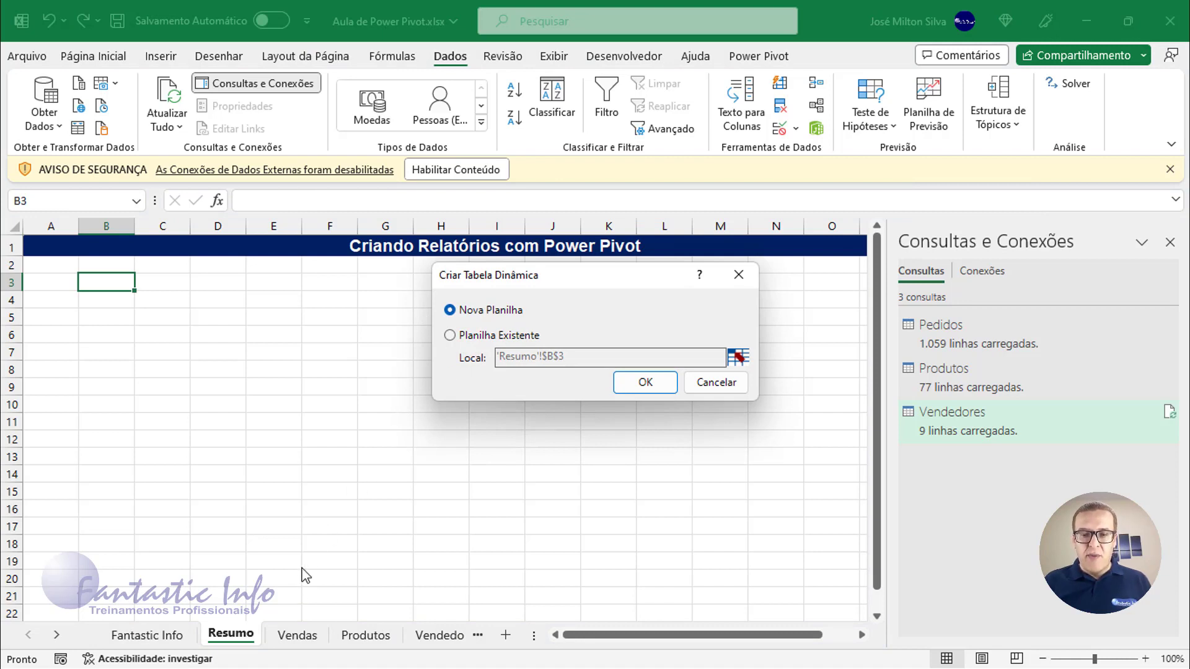
left_click(450, 335)
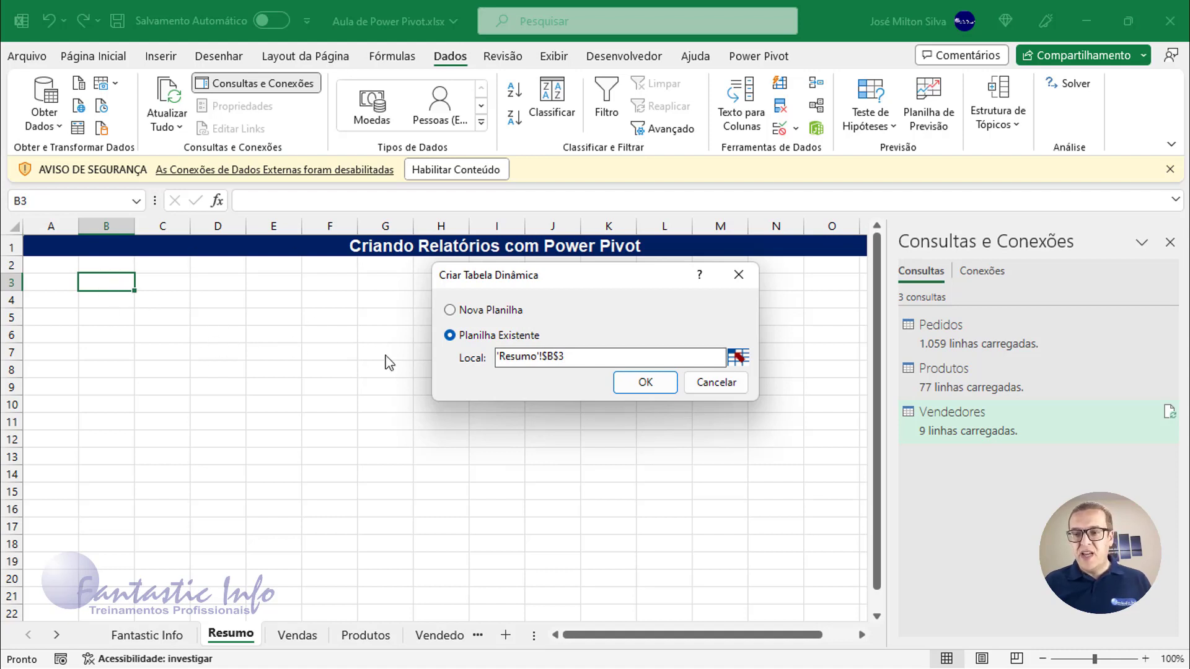
left_click(643, 383)
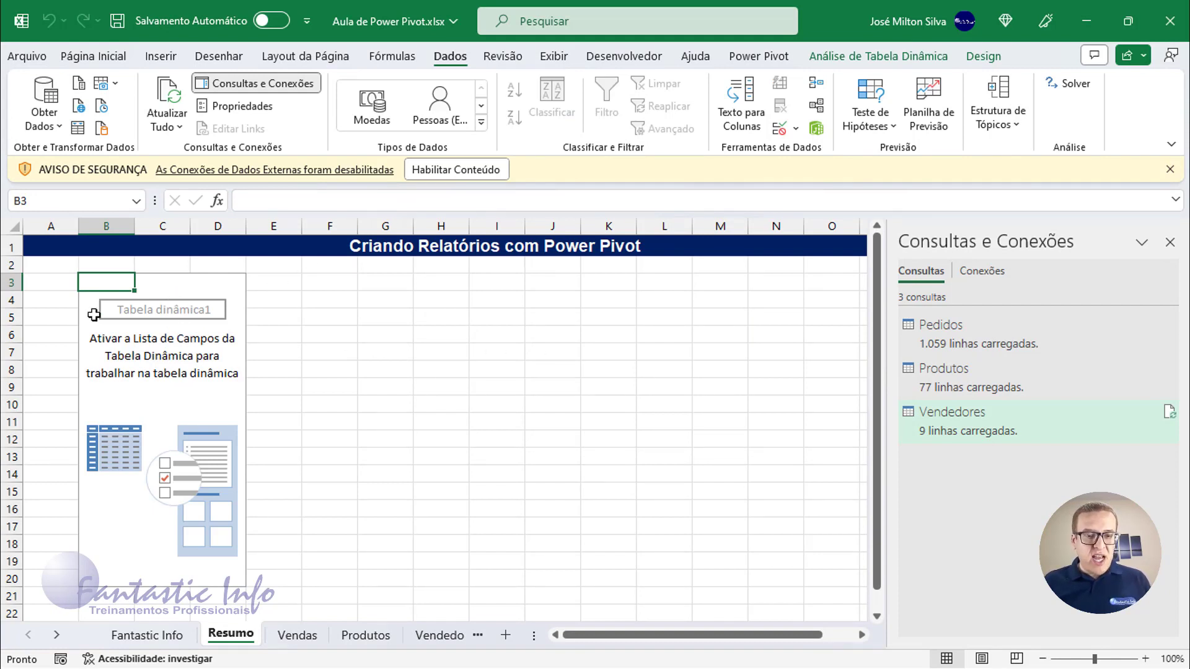
- Enable the workbook's external data content and show the field list for the empty PivotTable on the Resumo sheet
left_click(110, 420)
left_click(99, 286)
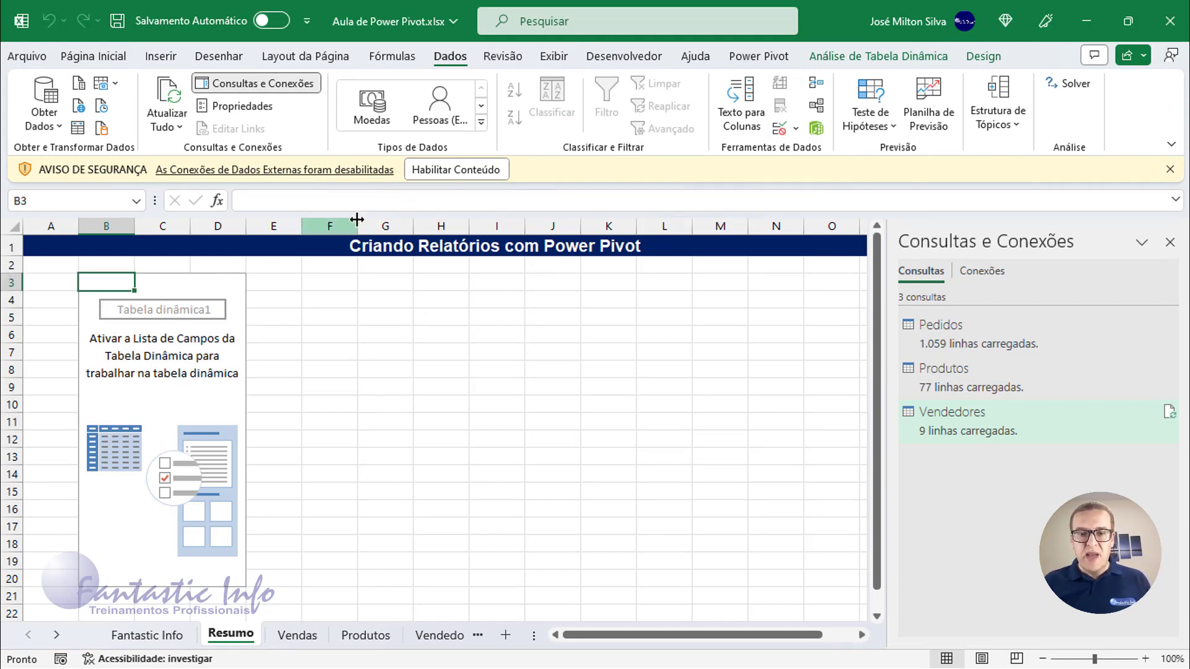
left_click(452, 175)
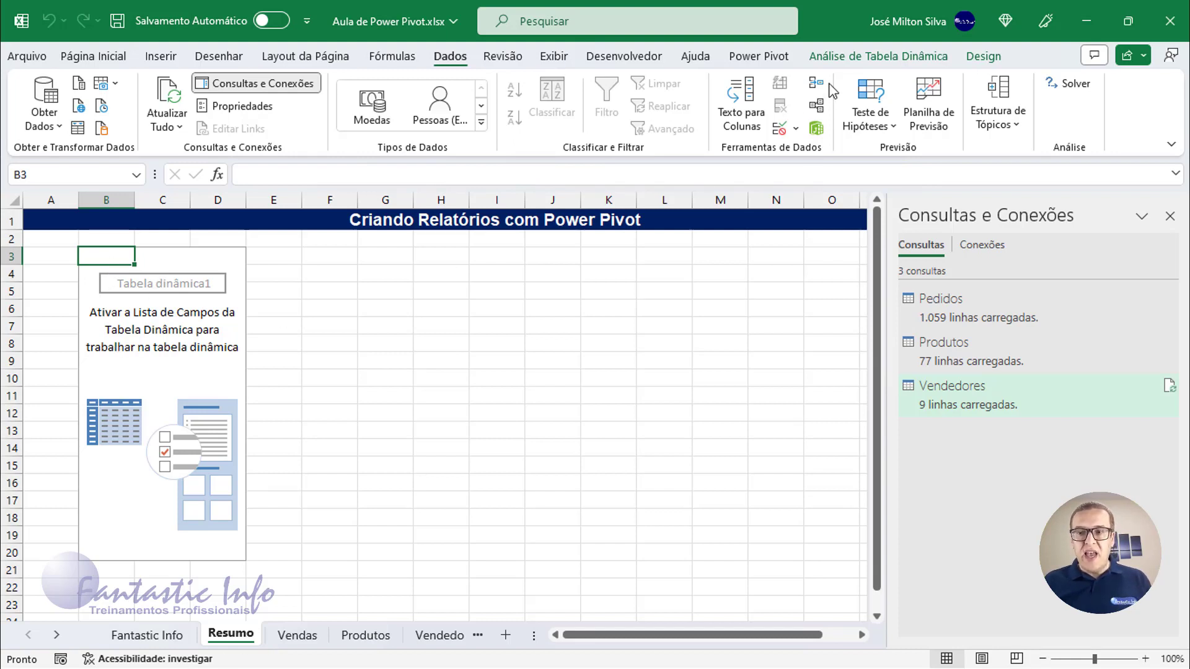
left_click(838, 59)
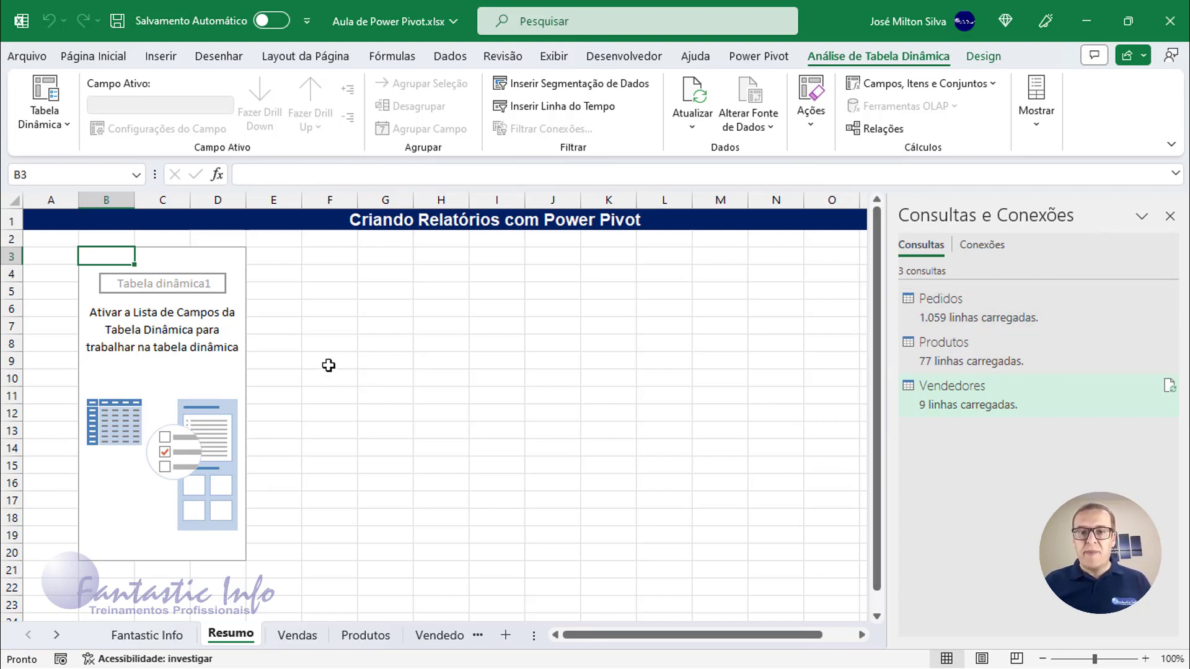
right_click(151, 268)
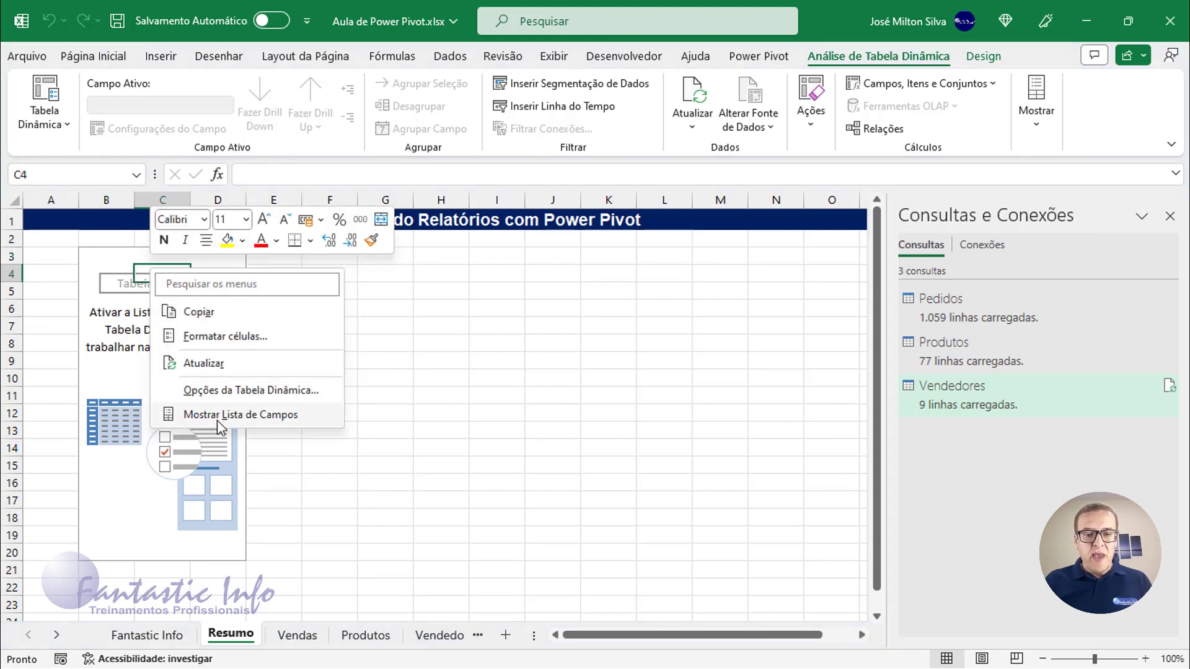
left_click(218, 415)
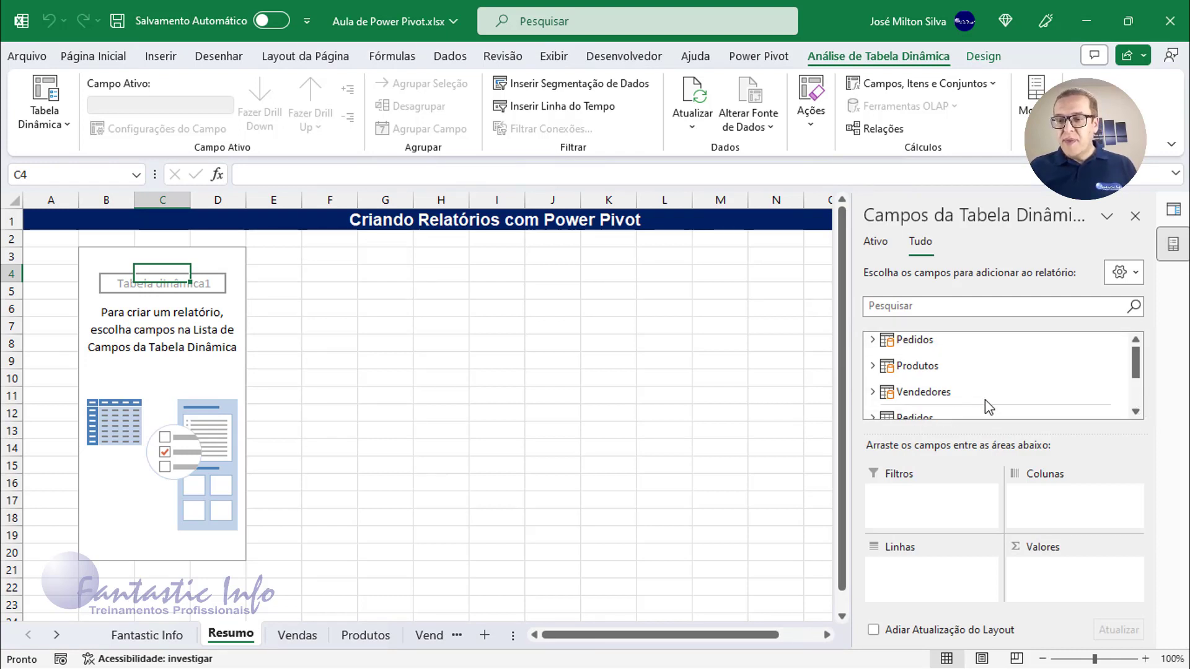
- Examine the tables available to the PivotTable, comparing the data sources of the model tables and the worksheet tables
left_click(1136, 412)
left_click(1136, 412)
left_click(1136, 412)
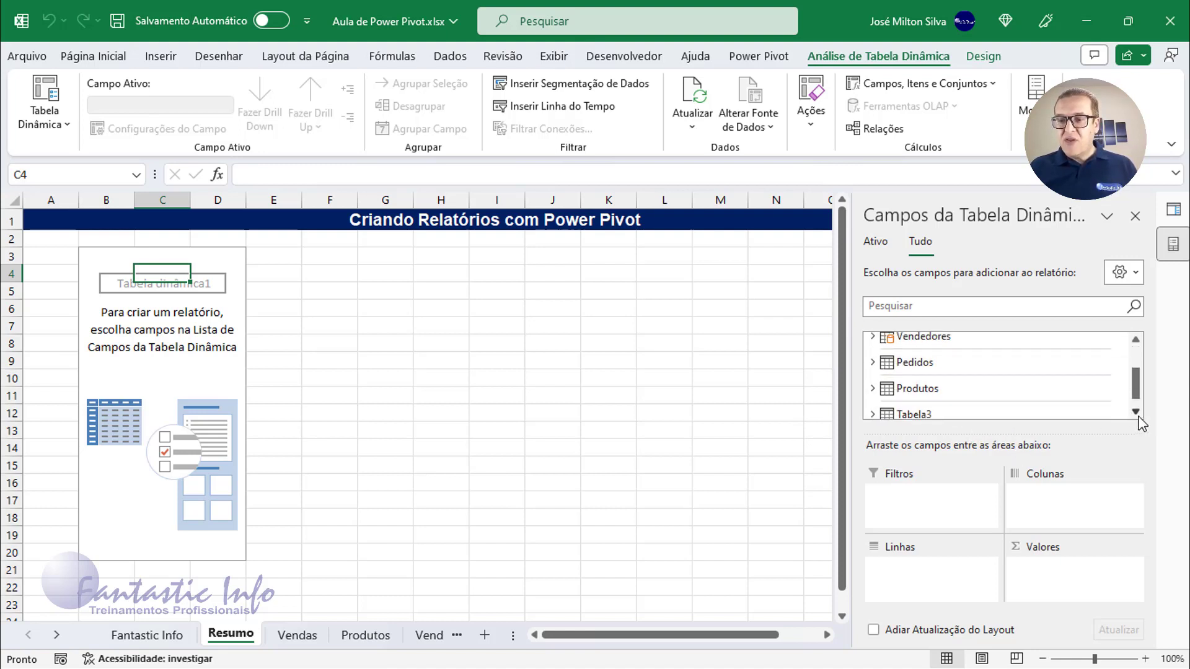
left_click(1136, 412)
left_click_drag(1137, 396, 1158, 347)
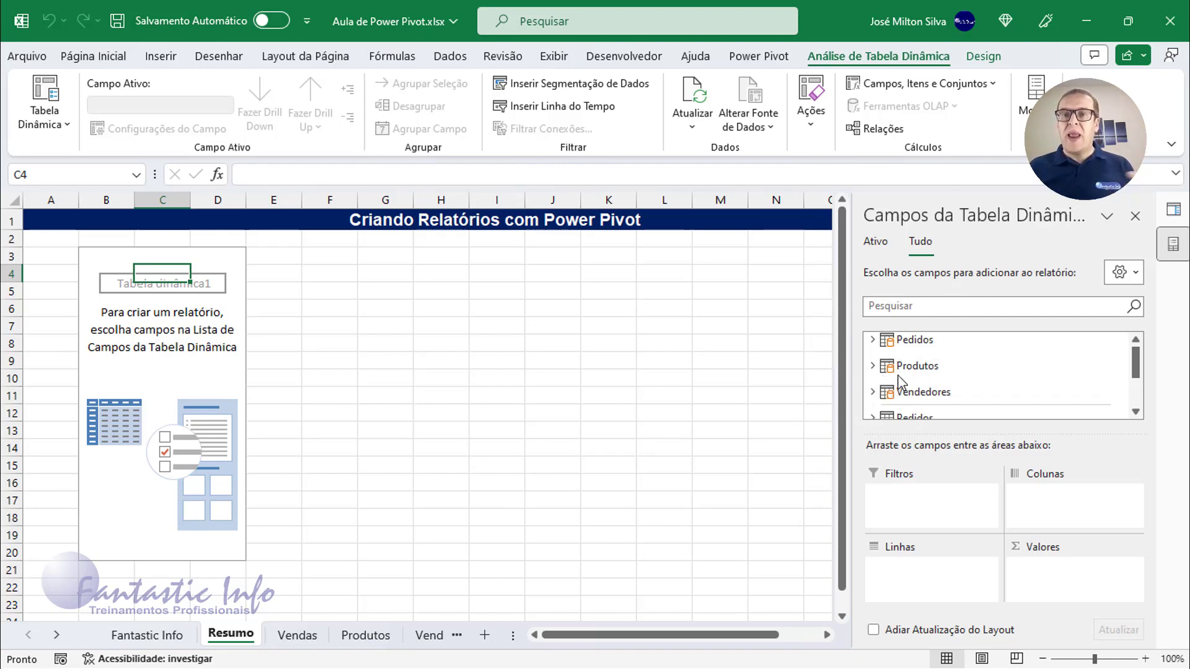
left_click(1137, 414)
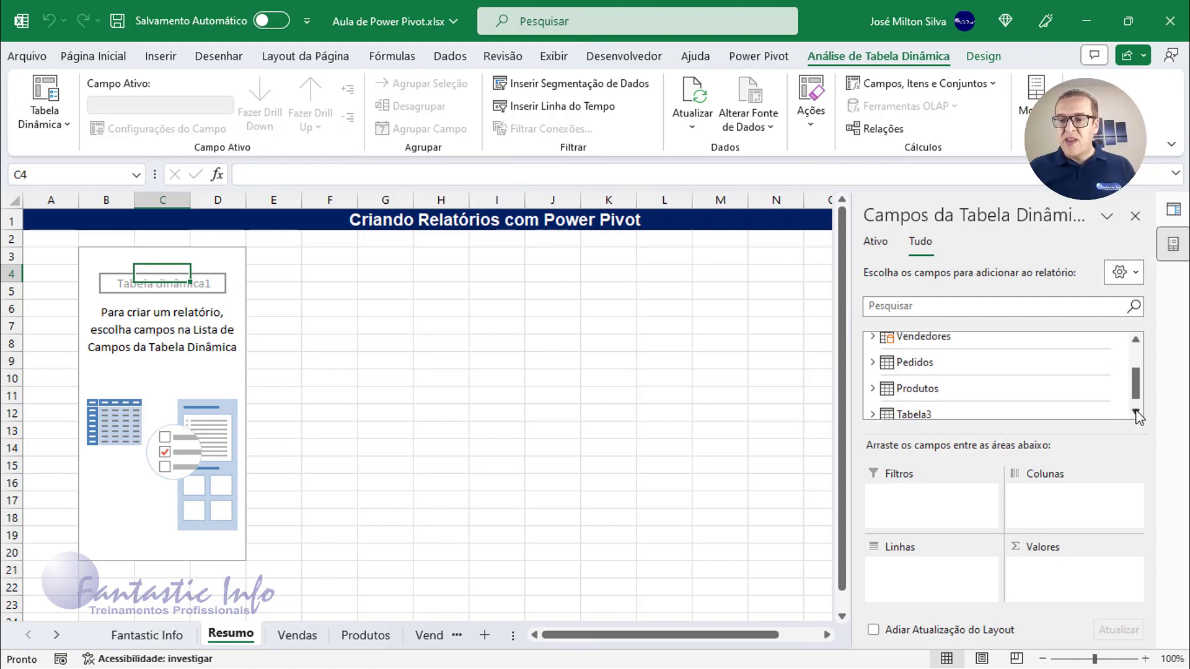
left_click(1137, 413)
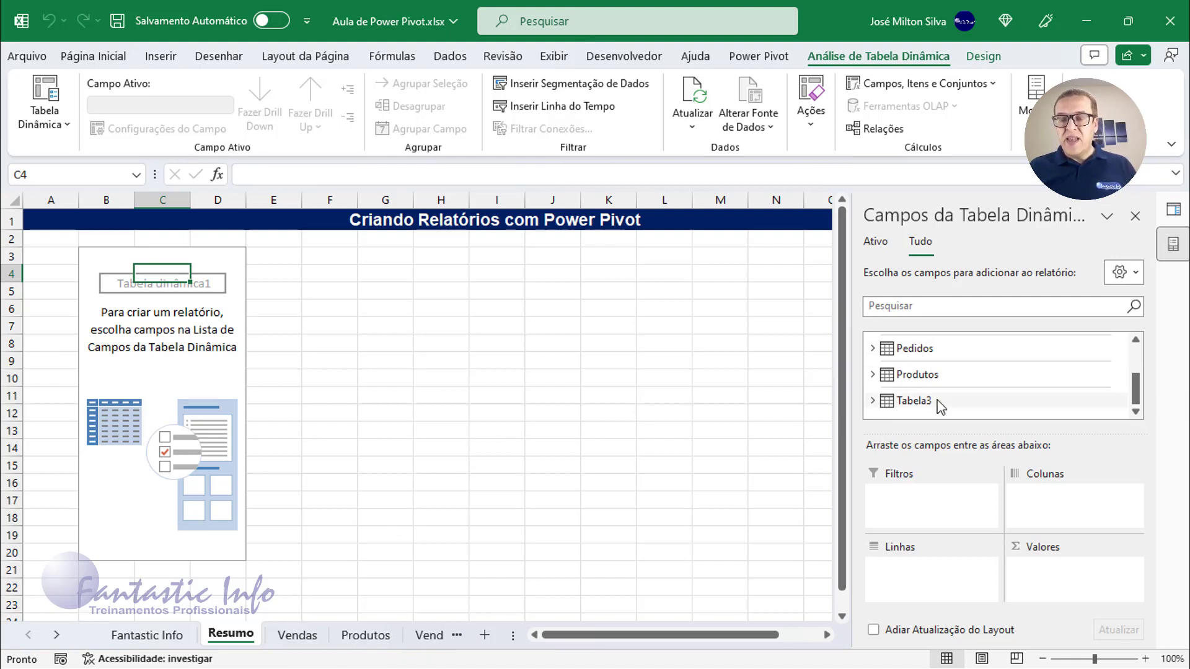
mouse_move(940, 407)
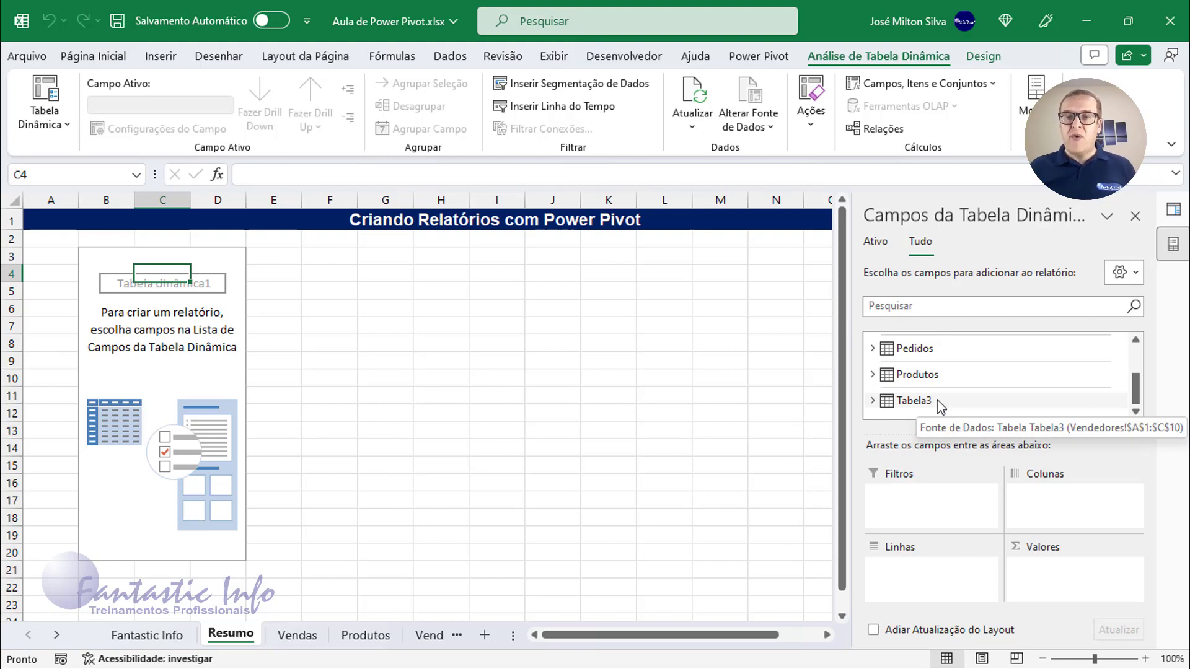
scroll(972, 368, "up", 2)
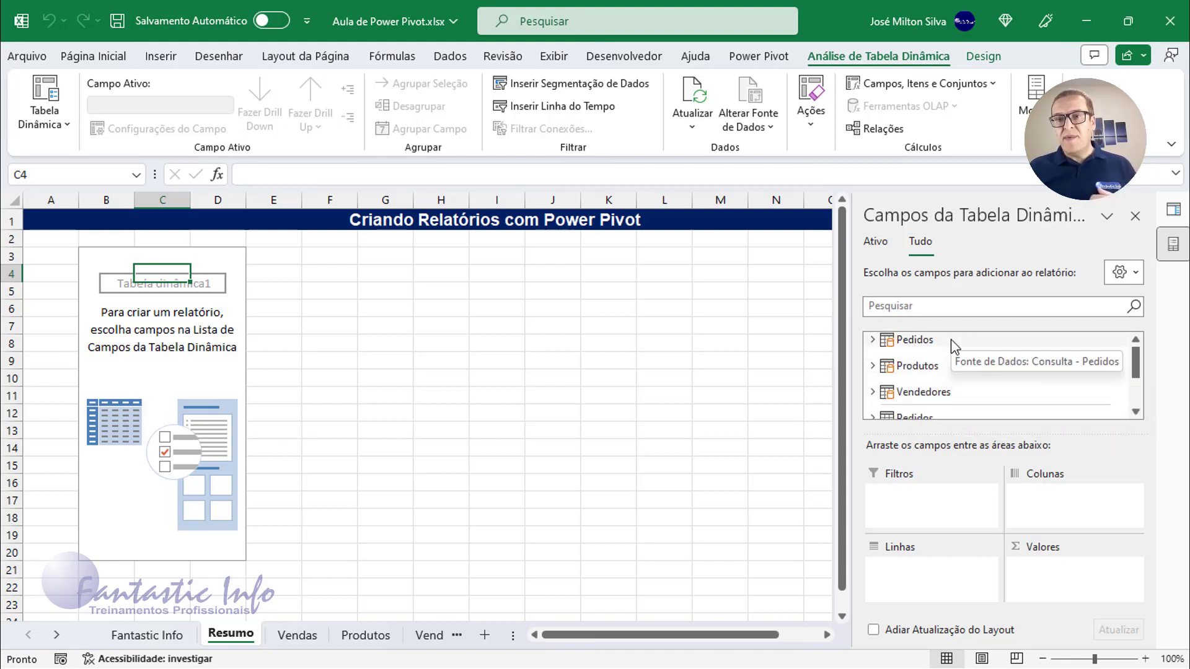
- Add the Pedidos, Produtos and Vendedores model tables to the active field list and display that list
right_click(923, 345)
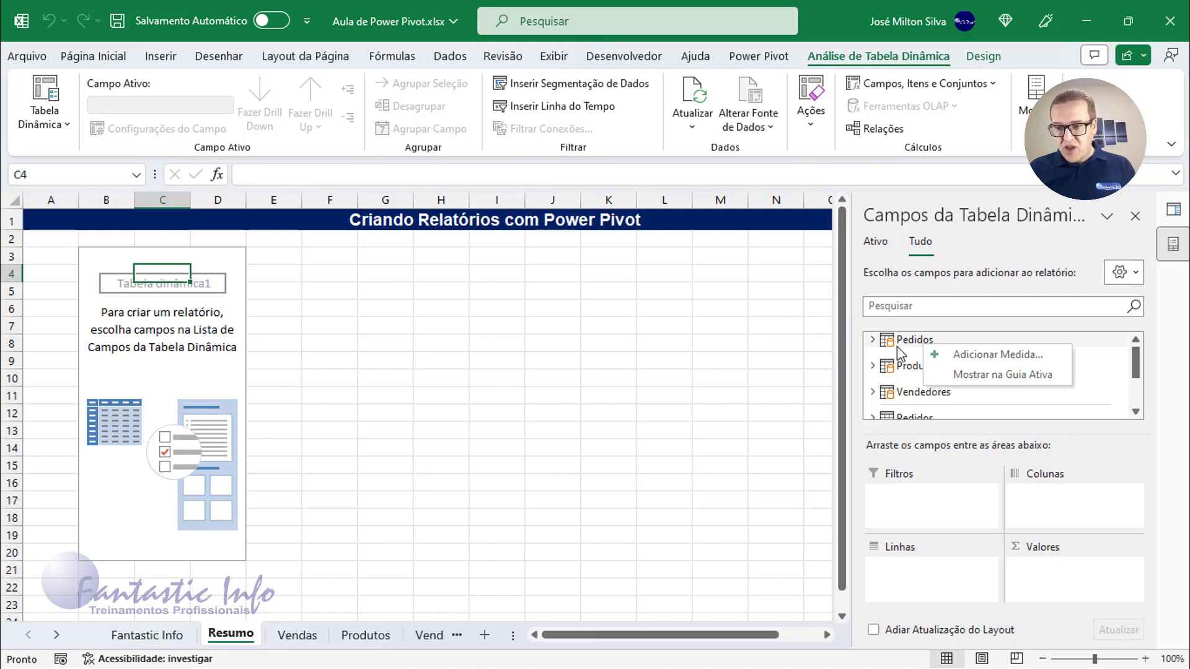
left_click(1002, 379)
right_click(923, 367)
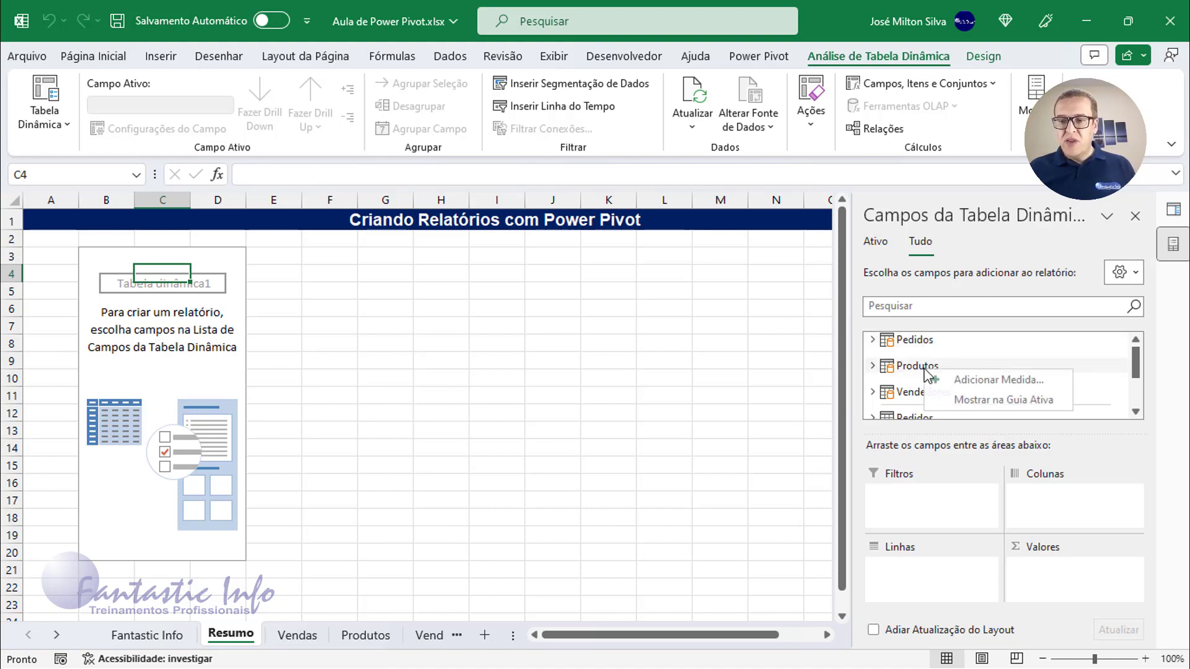
left_click(998, 404)
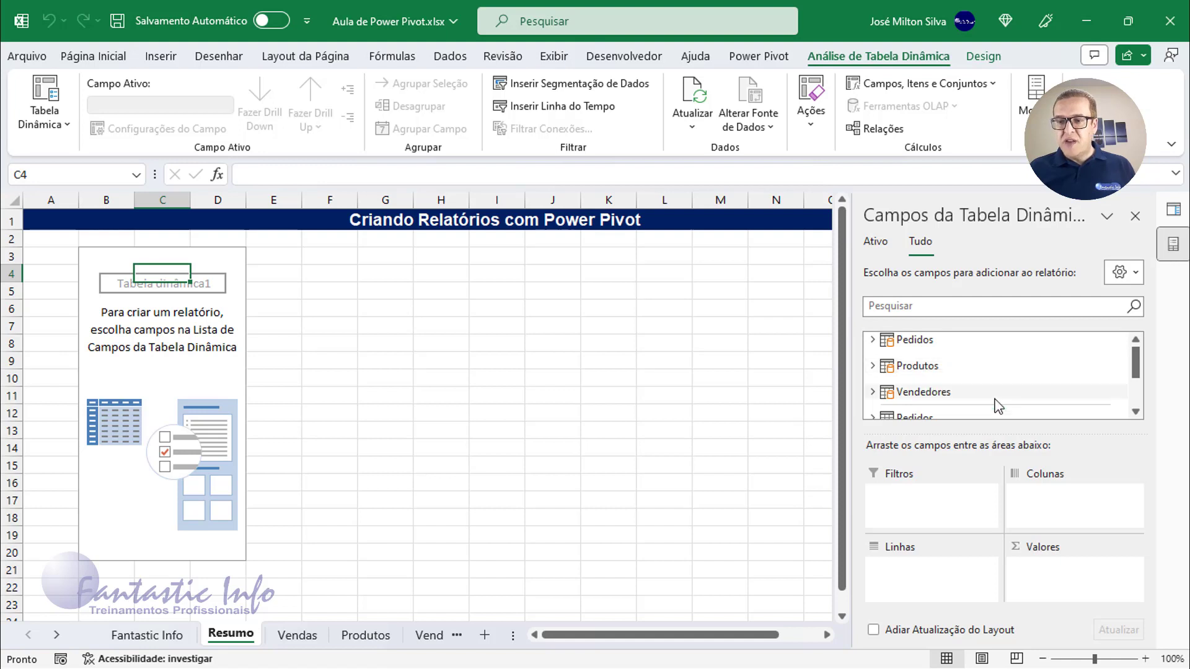
right_click(928, 397)
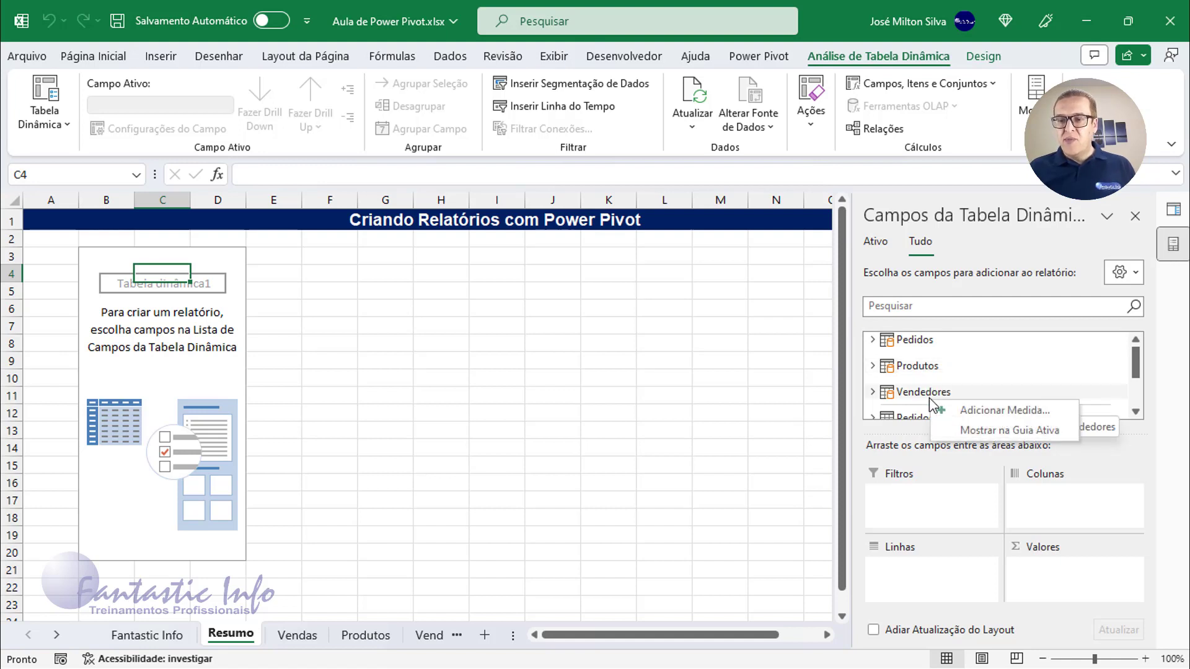
left_click(994, 434)
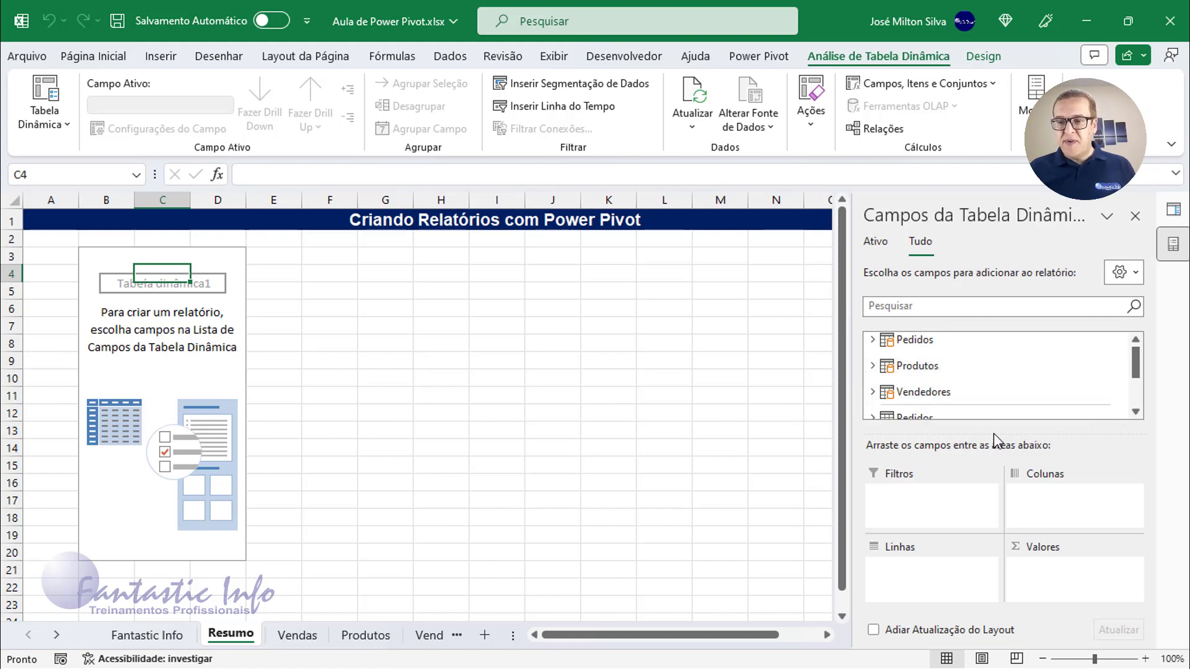
left_click(874, 243)
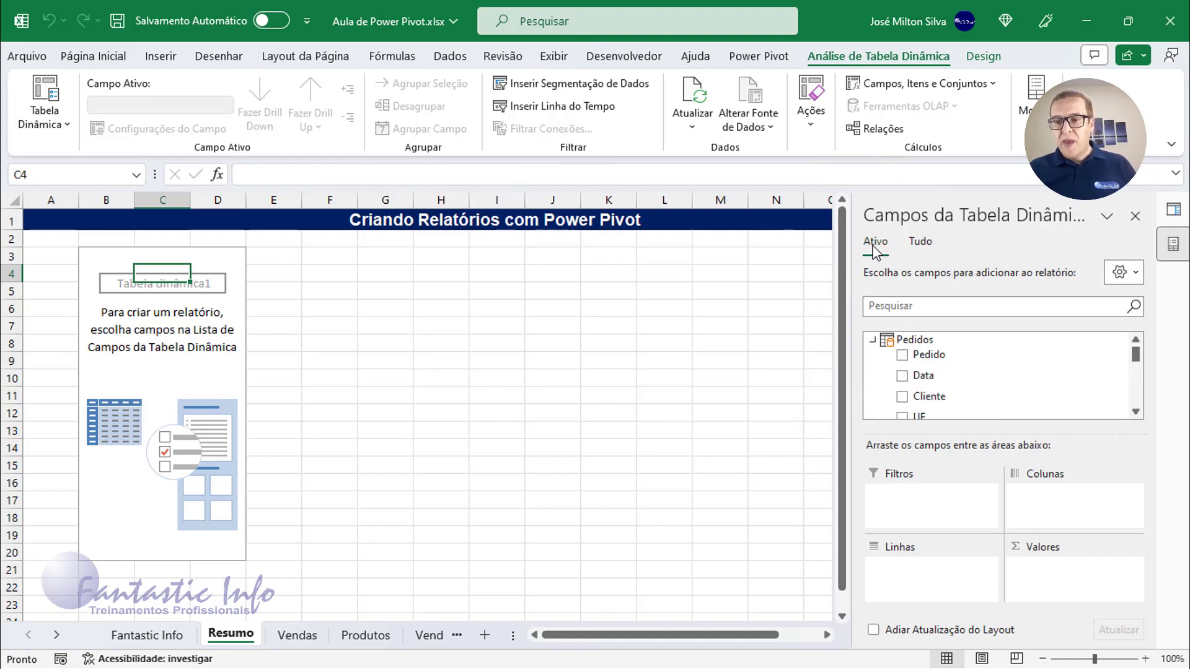
- Collapse the tables in the field list and place the Categoria field of Produtos in the PivotTable rows
left_click(872, 340)
left_click(873, 366)
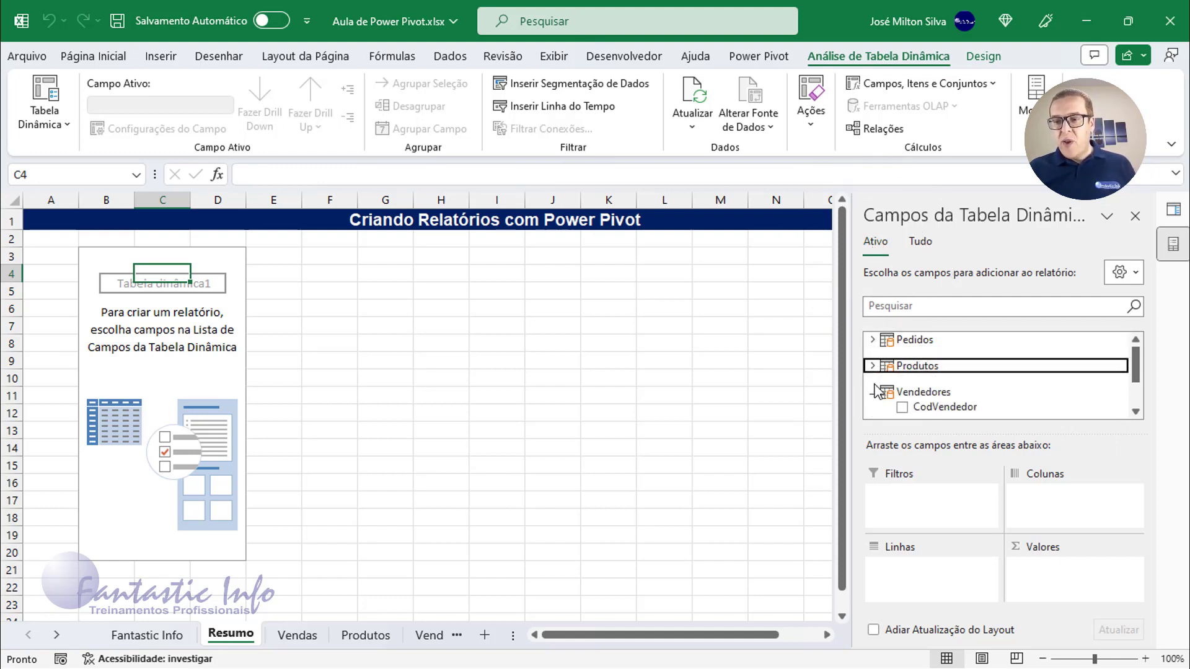
left_click(873, 391)
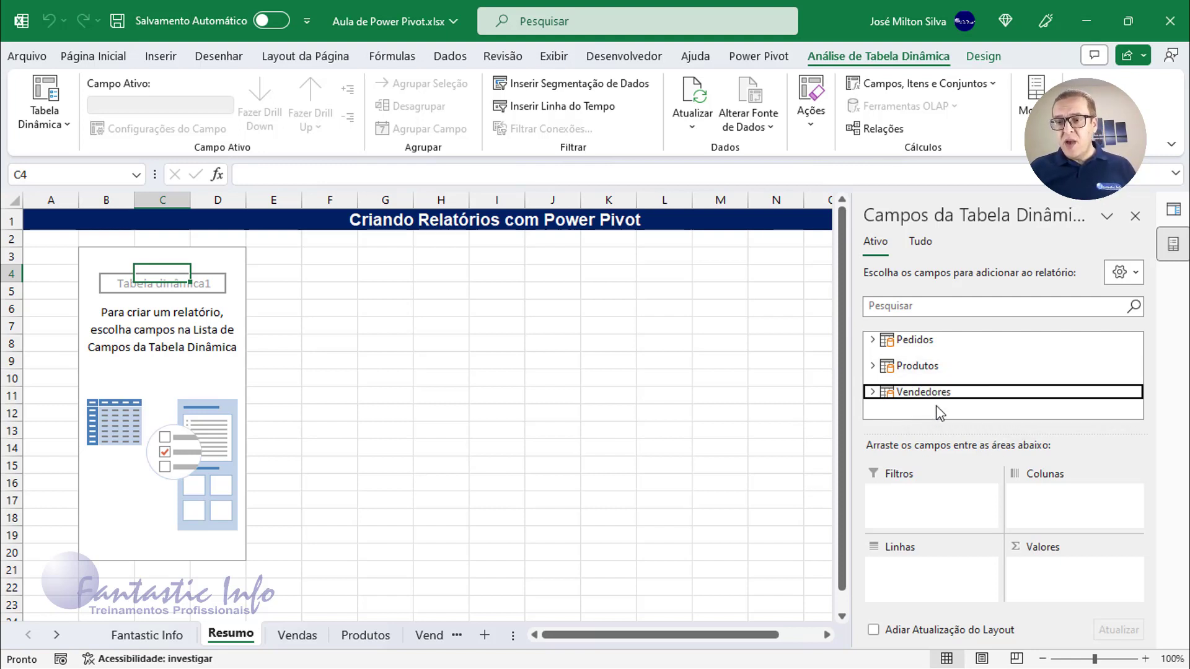
left_click(873, 368)
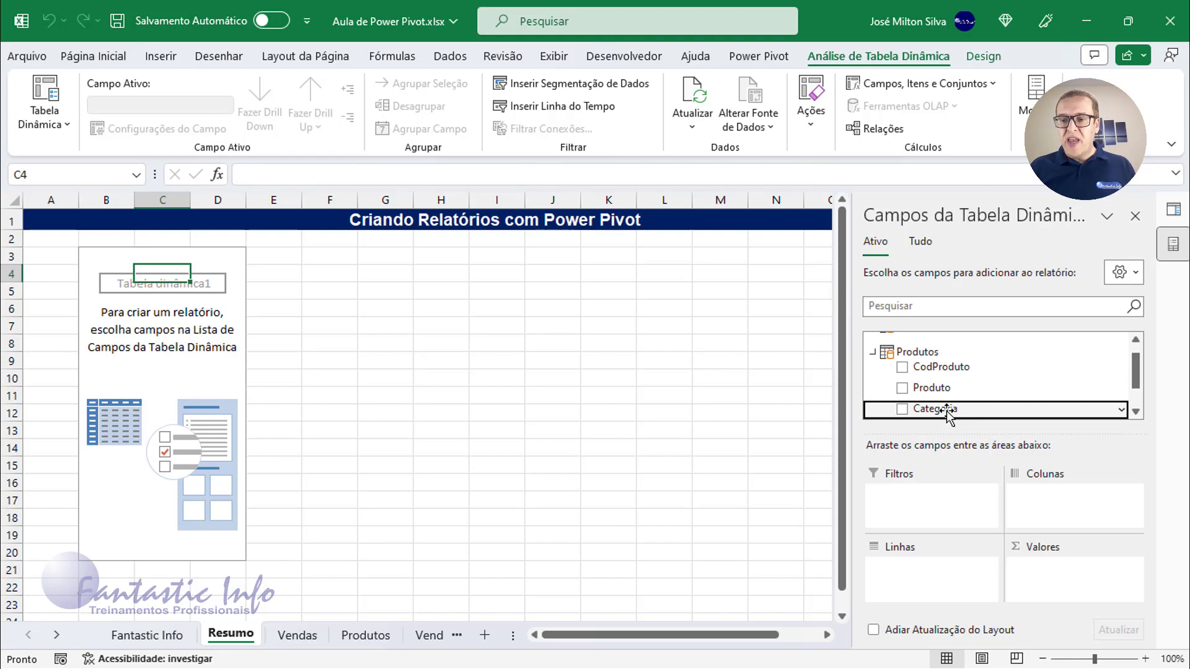
left_click_drag(946, 411, 923, 578)
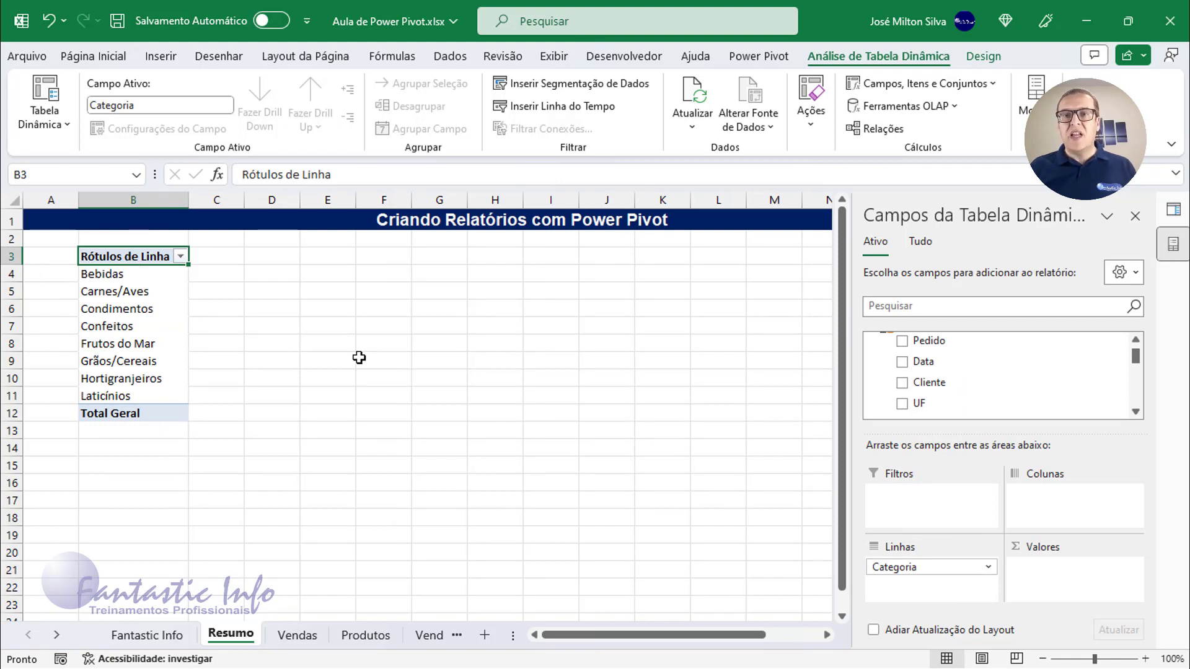
- Collapse the listed tables, then expand Pedidos and review its fields, including Custo, Preço and Qtde
scroll(877, 353, "up", 1)
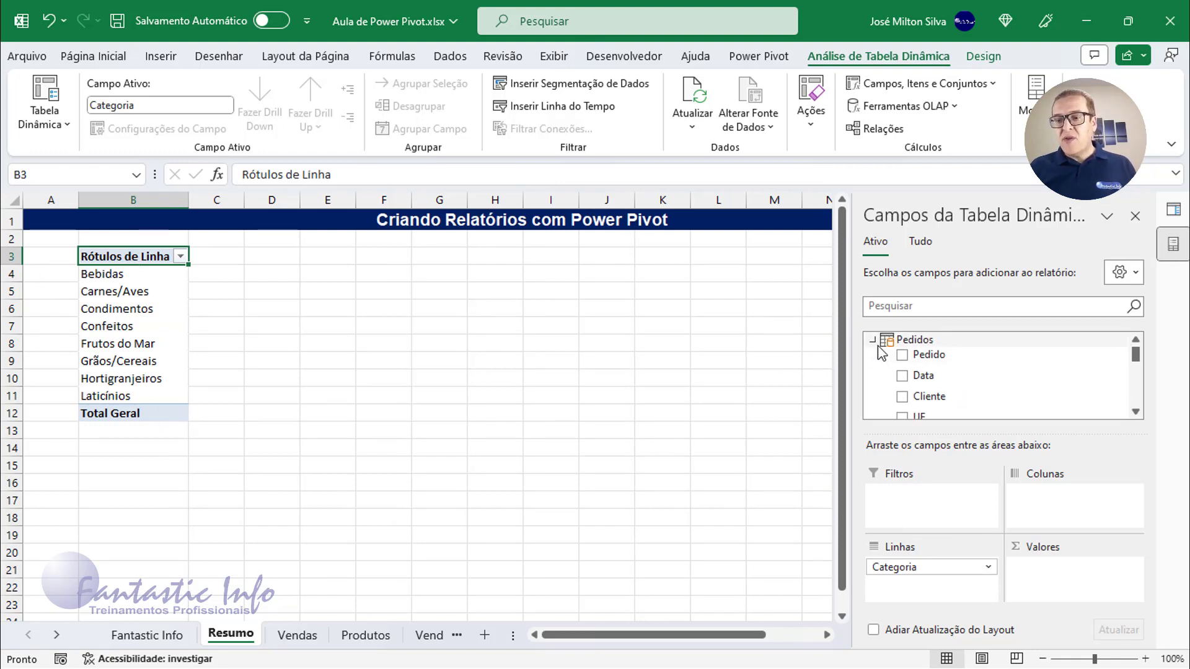
left_click(873, 341)
left_click(873, 366)
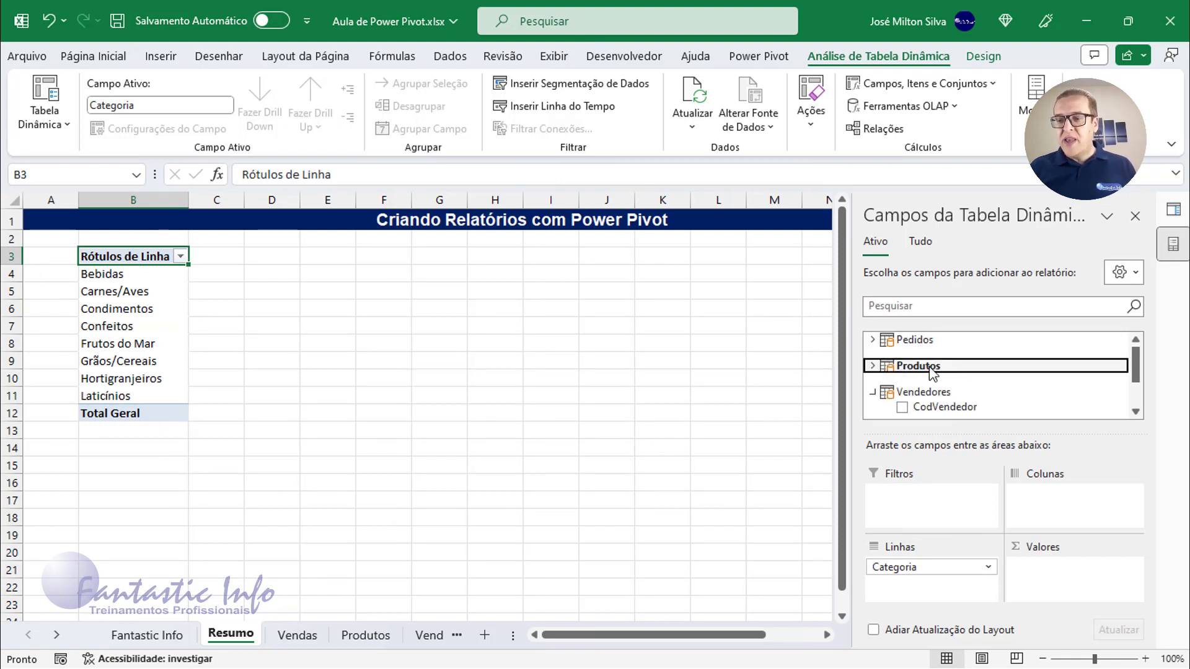
left_click(874, 392)
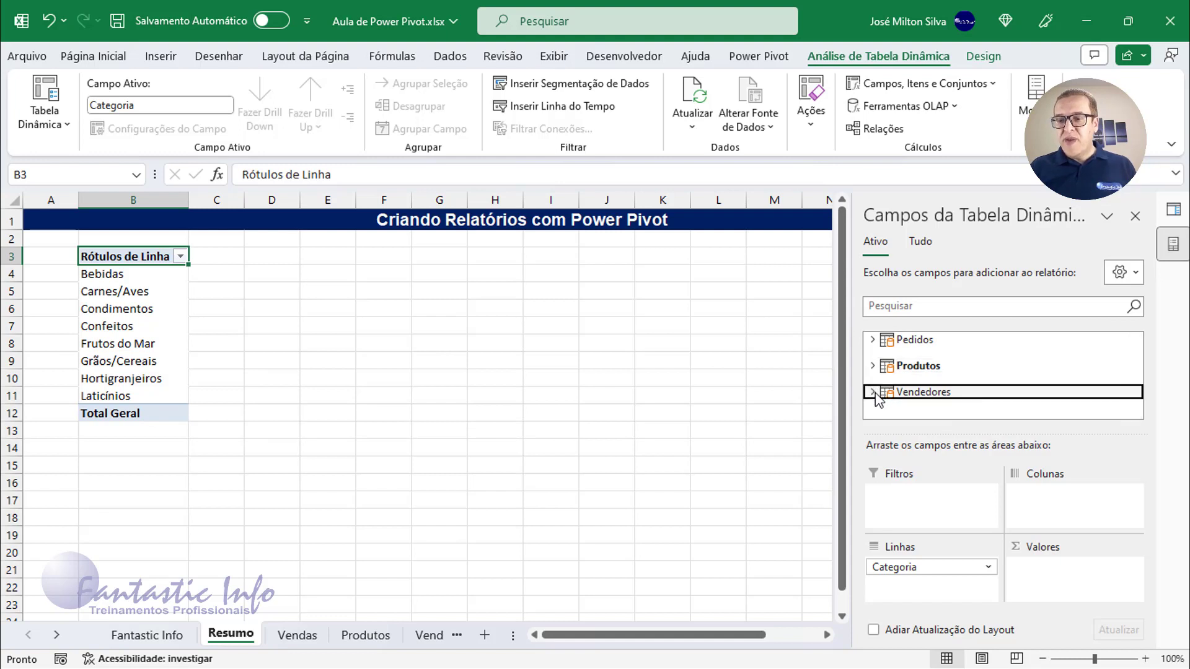
left_click(873, 339)
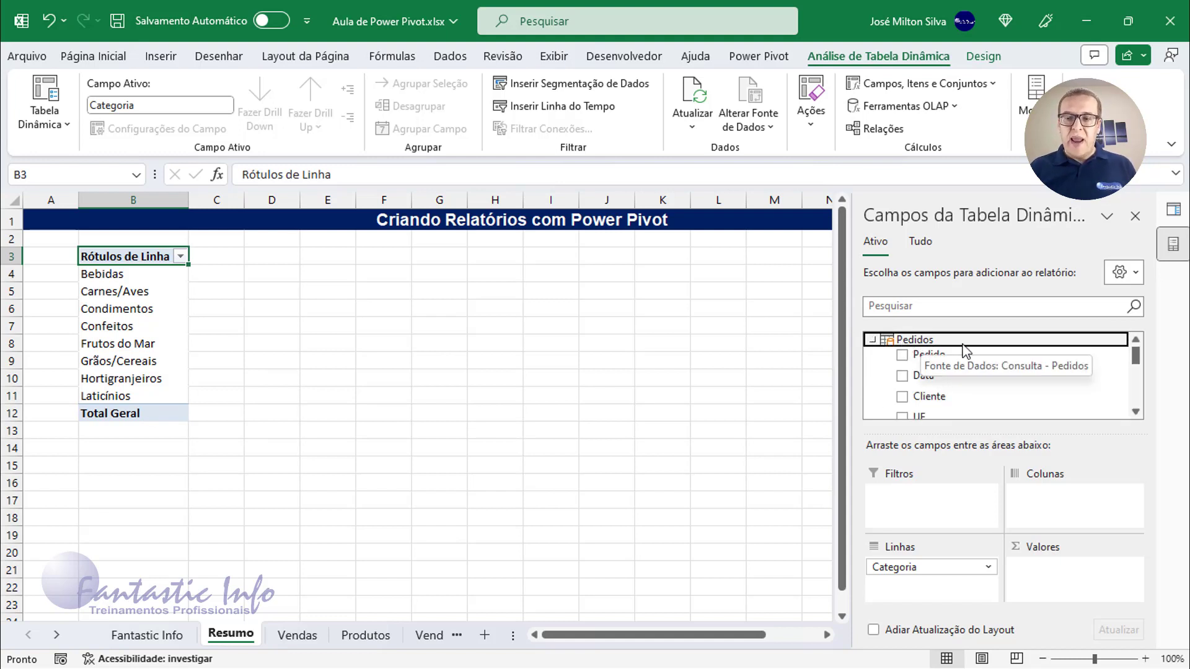
scroll(1007, 381, "down", 2)
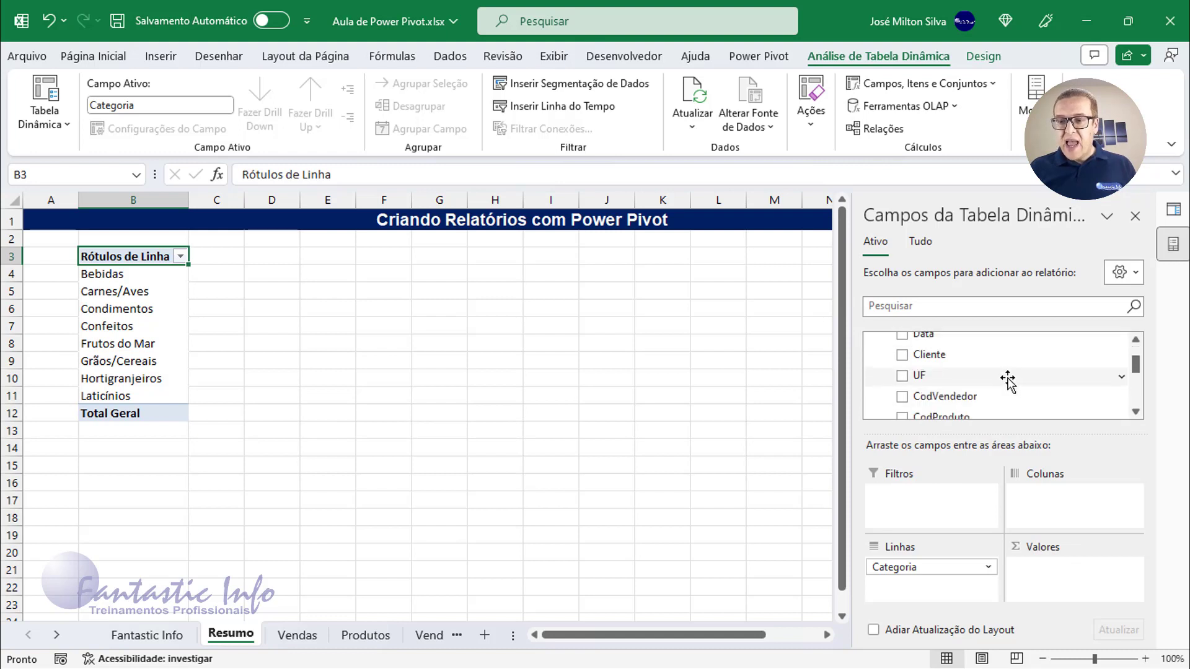
scroll(1007, 381, "down", 4)
scroll(992, 382, "down", 2)
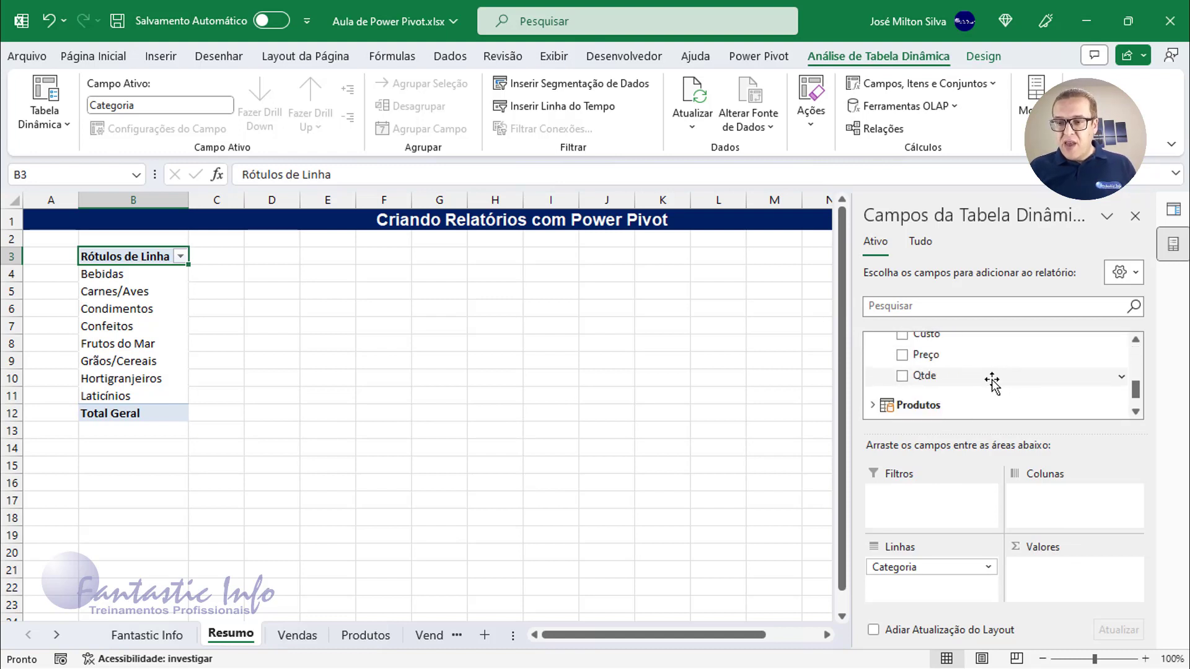
scroll(992, 383, "up", 2)
scroll(991, 383, "down", 2)
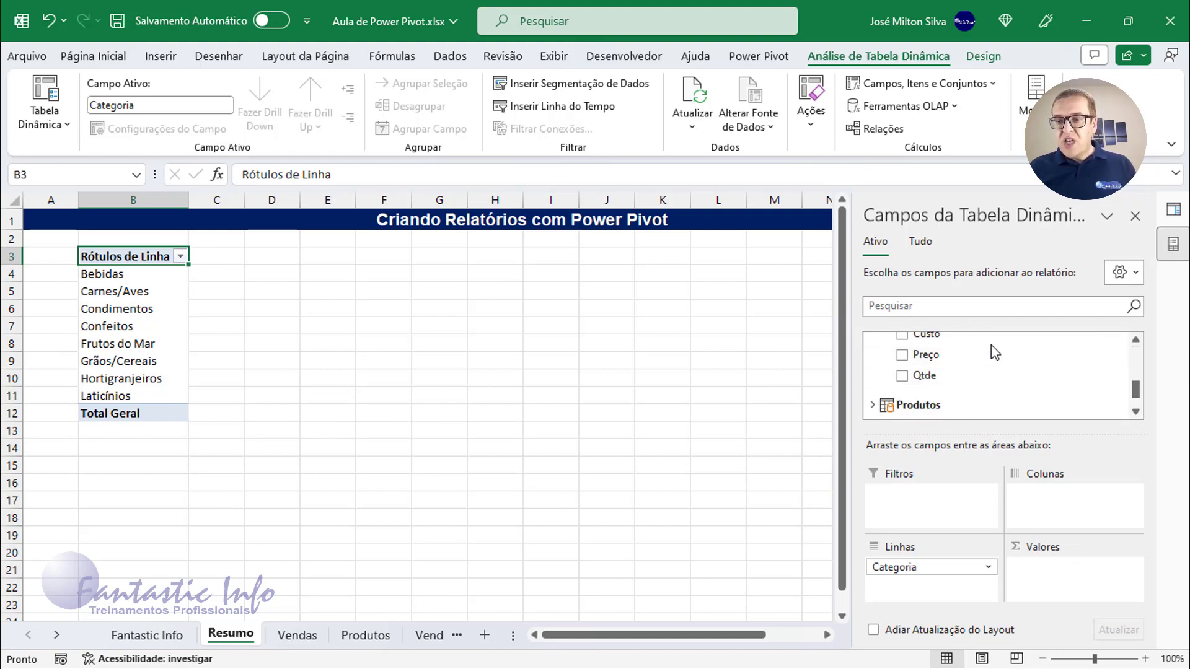
scroll(990, 372, "up", 1)
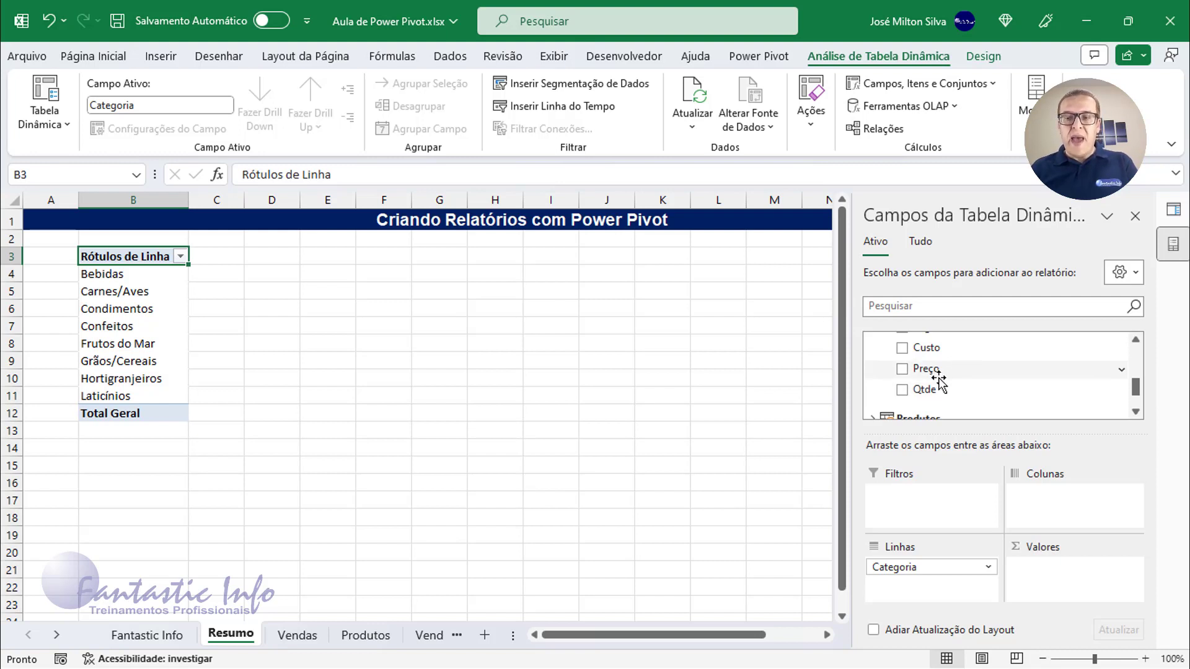
scroll(940, 380, "up", 2)
scroll(941, 380, "up", 3)
scroll(957, 377, "down", 3)
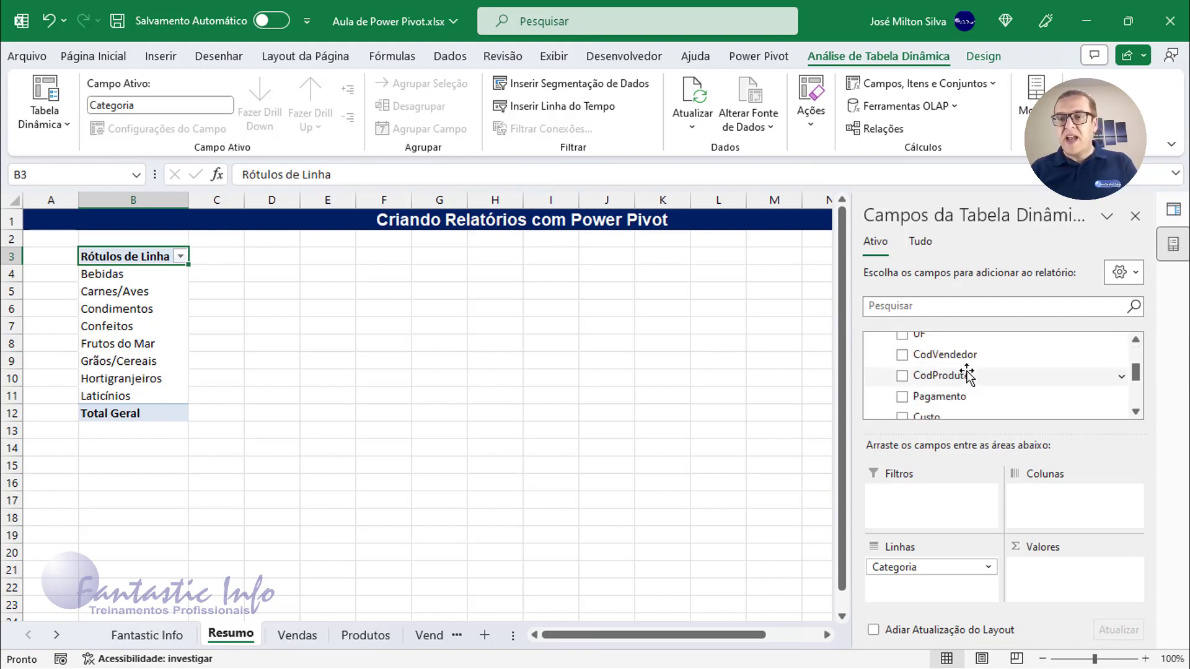
scroll(968, 375, "down", 3)
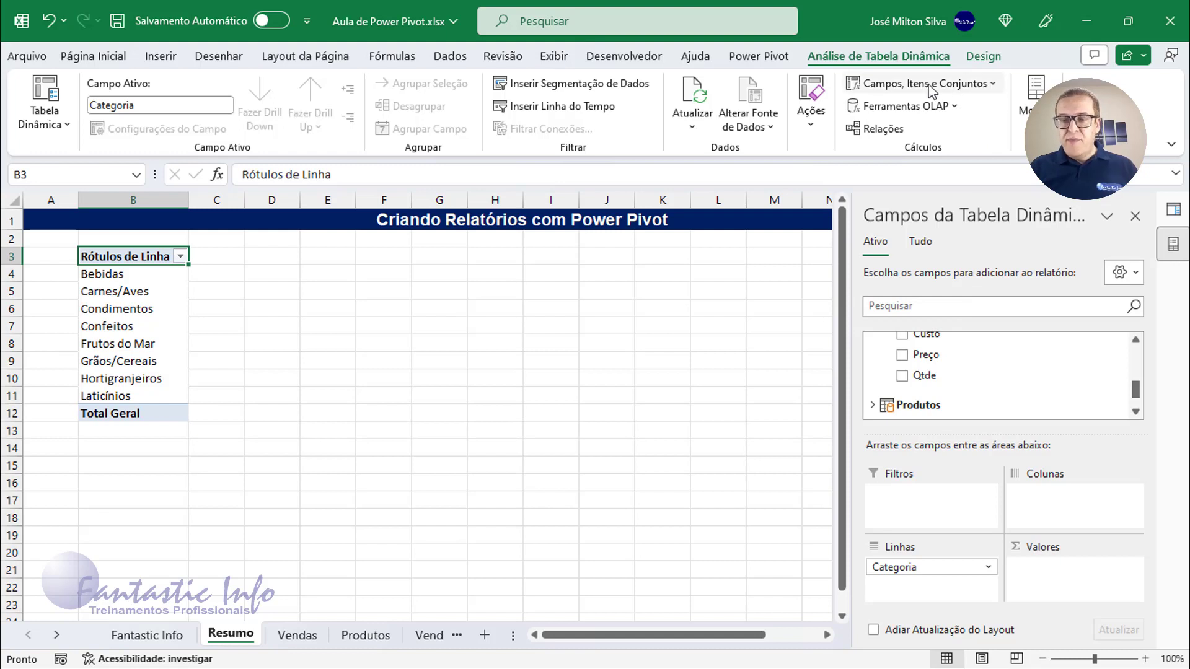
- Check whether calculated fields and calculated items can be inserted in this PivotTable
left_click(995, 90)
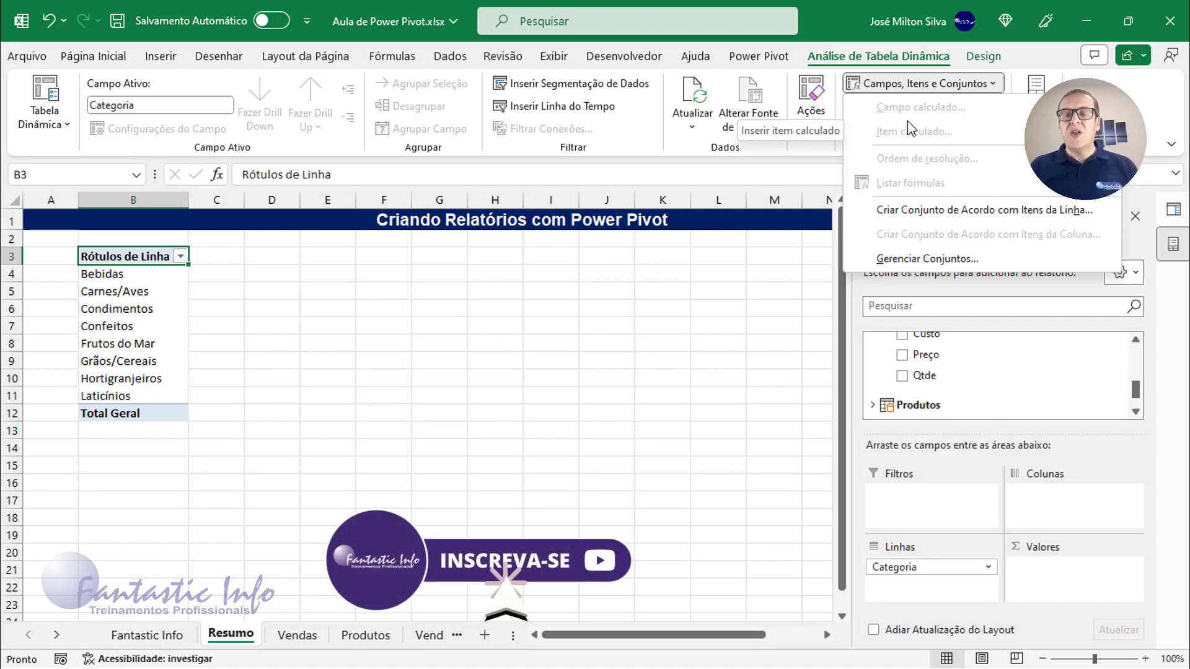
left_click(827, 156)
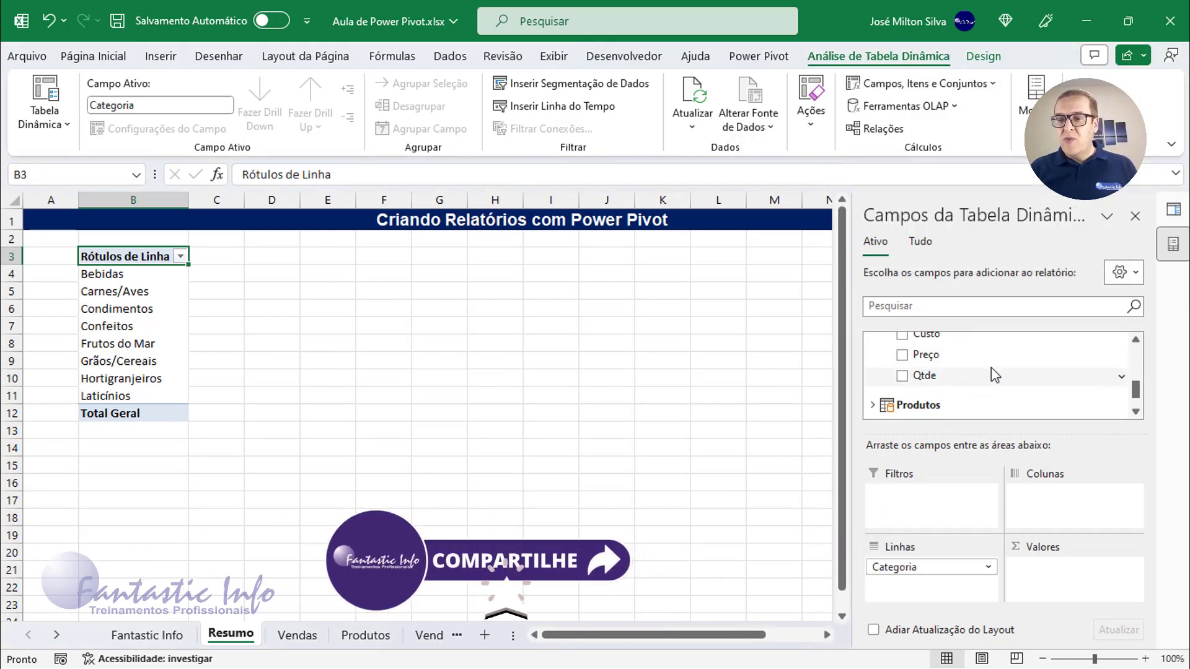
scroll(997, 372, "up", 1)
scroll(996, 372, "down", 1)
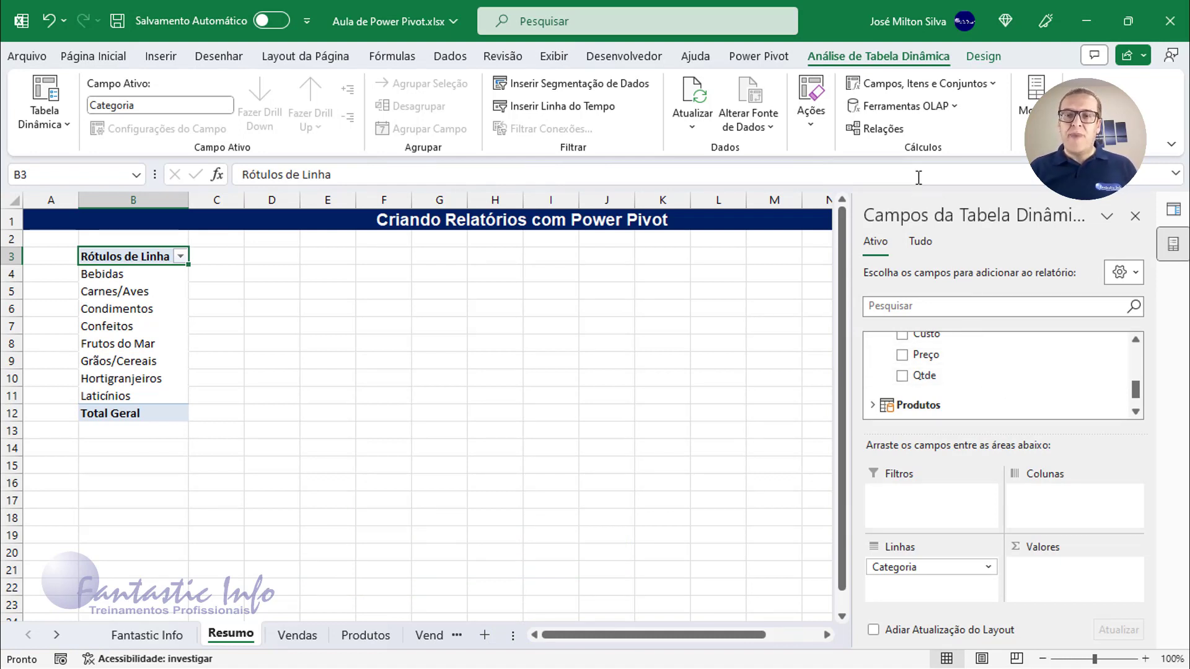
- Open the data model in the Power Pivot window
left_click(758, 57)
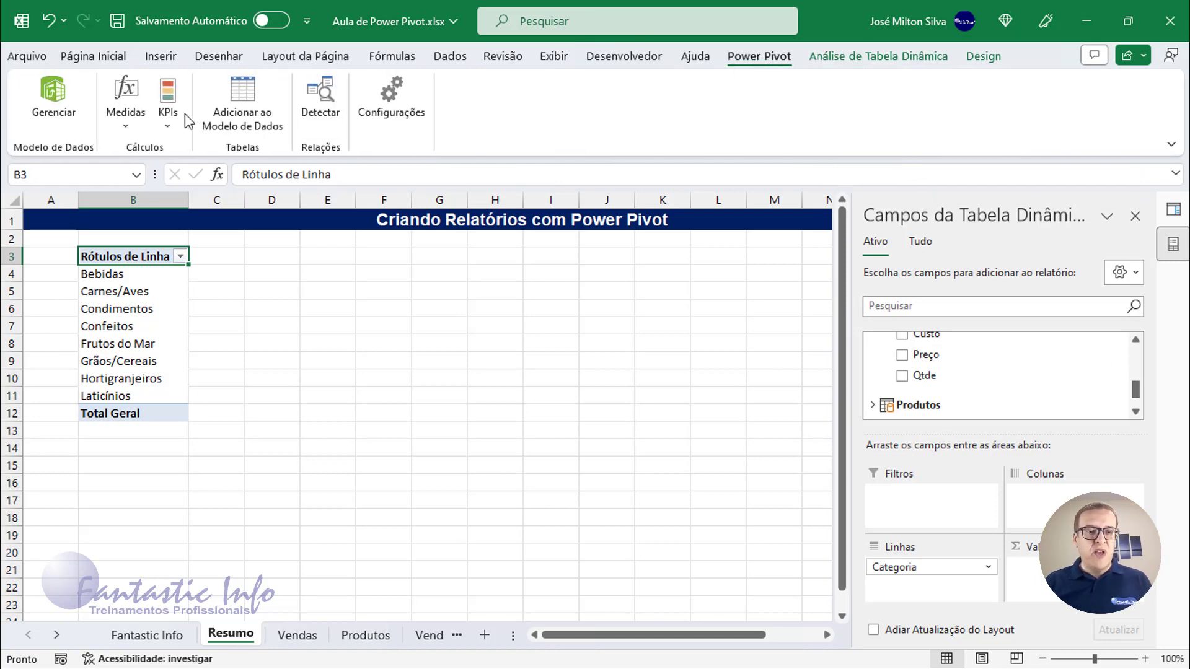
left_click(52, 108)
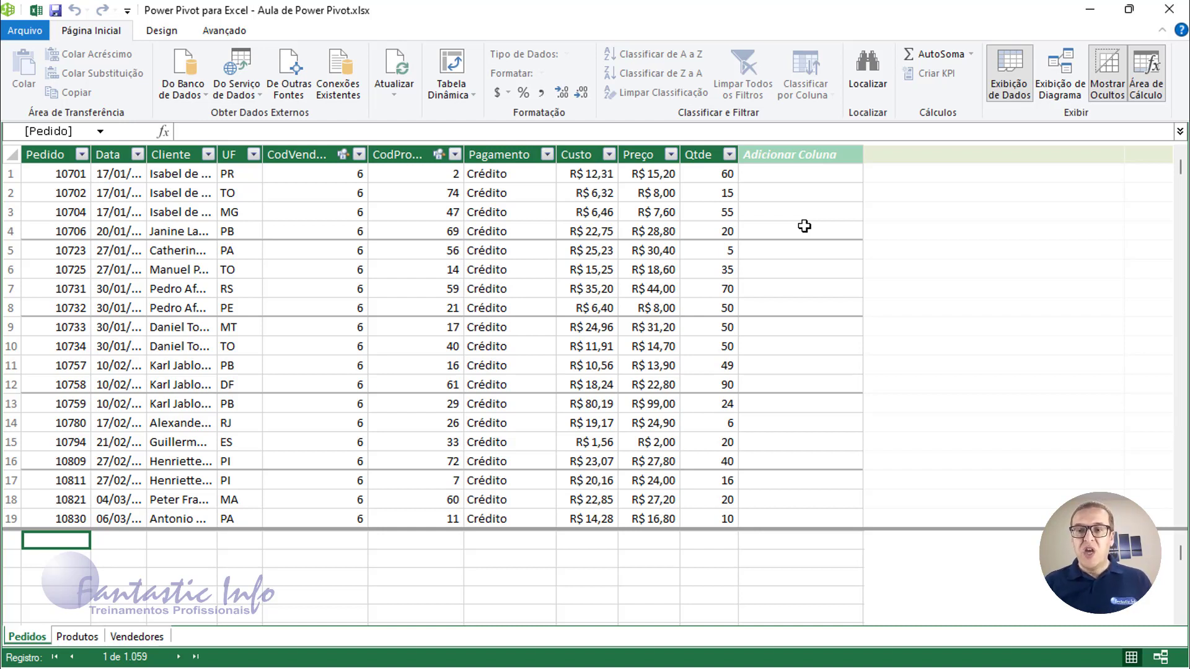
- Add a calculated column Faturamento to Pedidos with the formula =Pedidos[Preço]*Pedidos[Qtde] and format it as currency (Moeda)
left_click(786, 154)
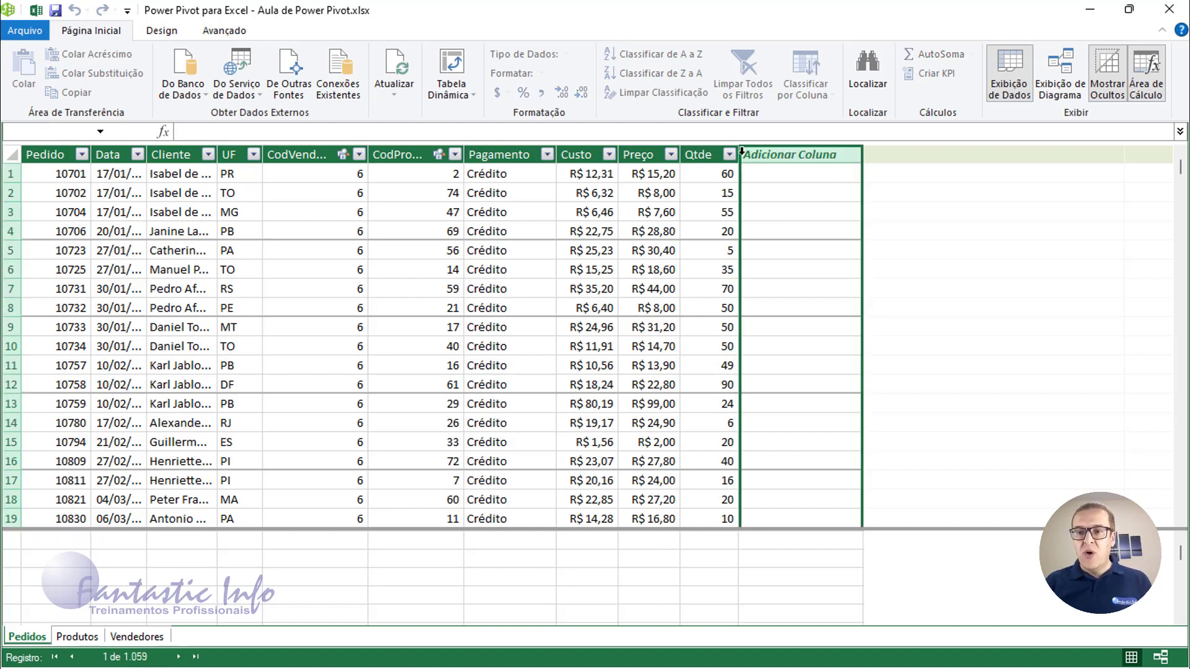
left_click(230, 132)
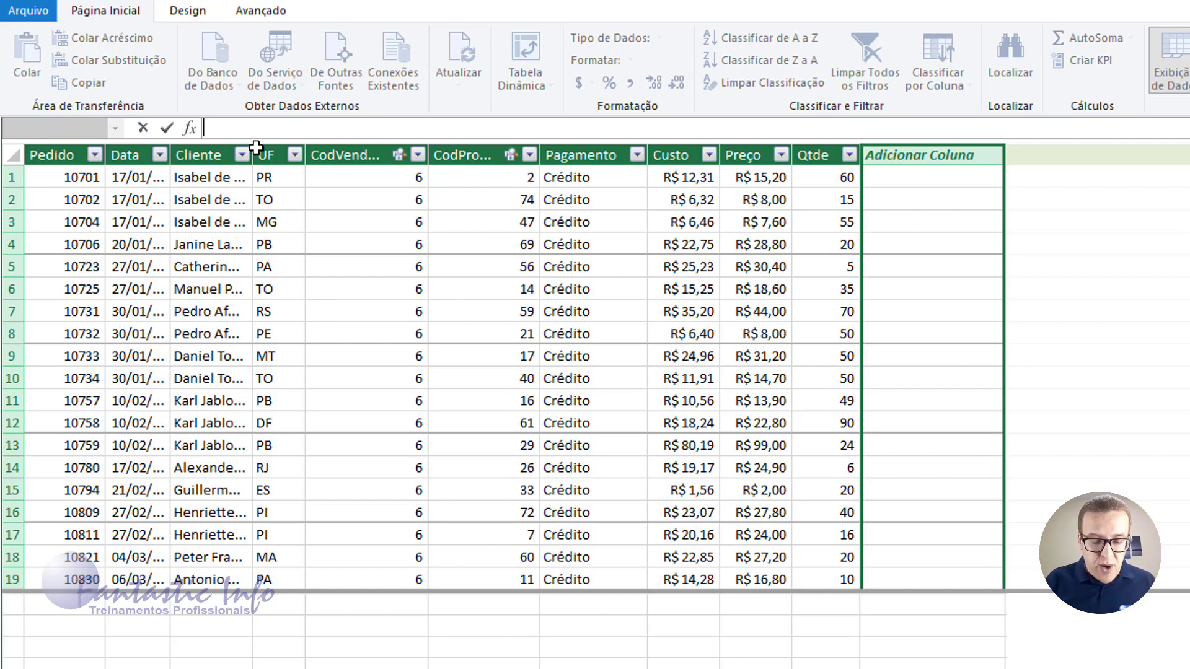
type("Fatura")
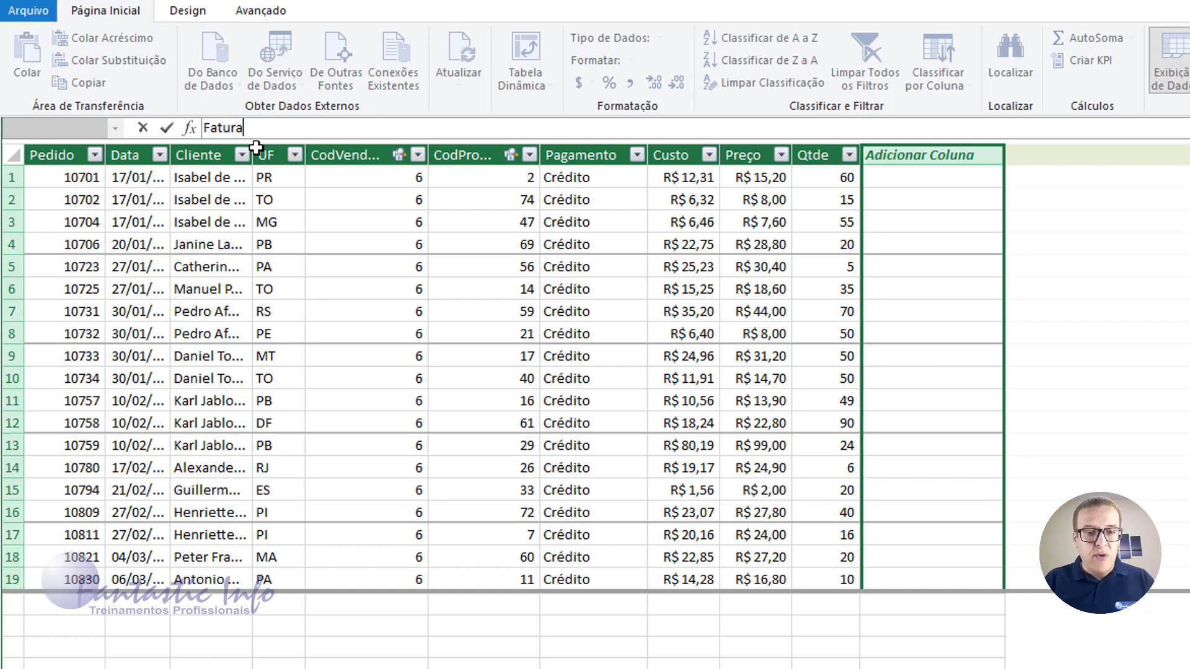
type("mento:=")
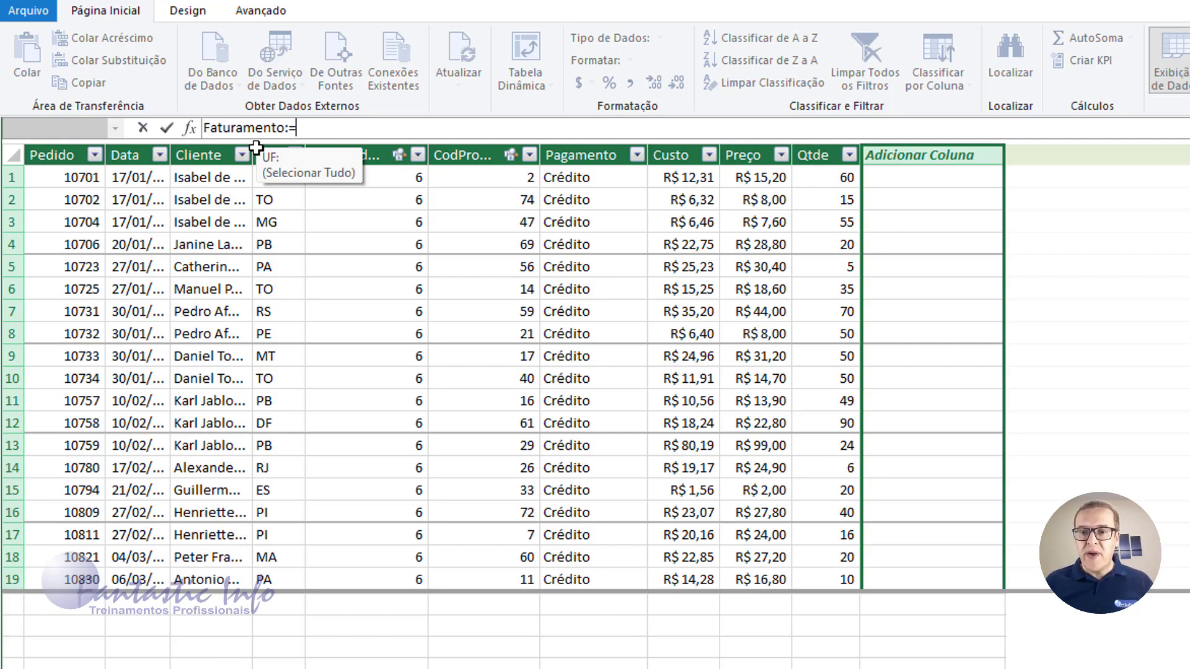
type("pre")
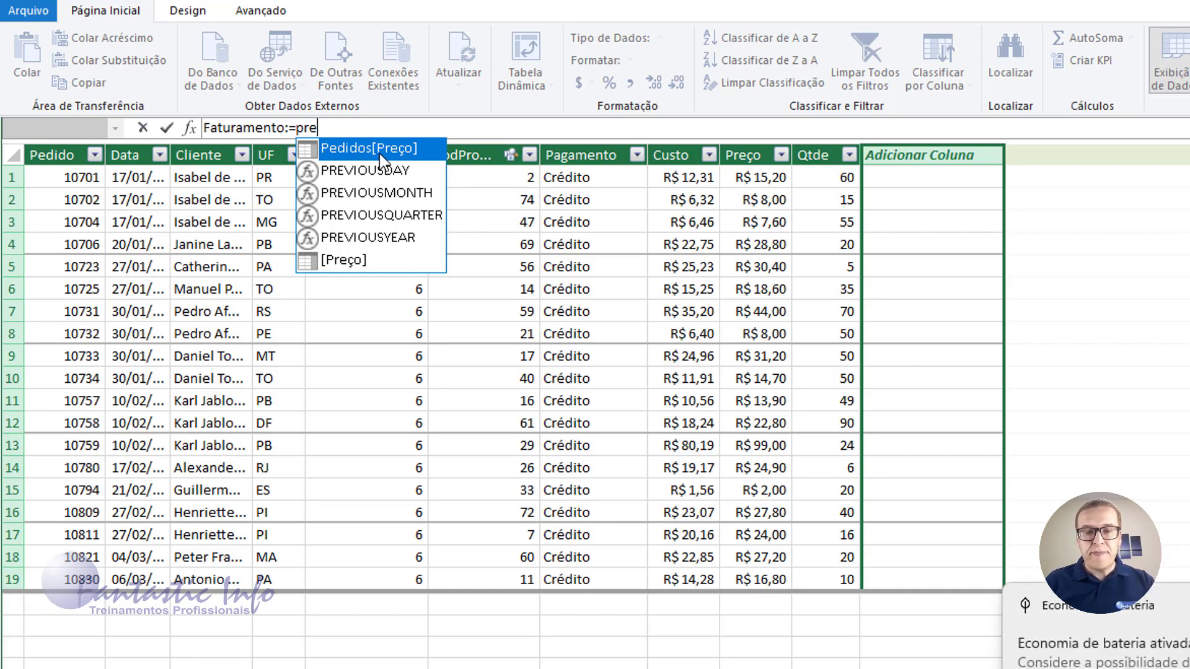
double_click(380, 152)
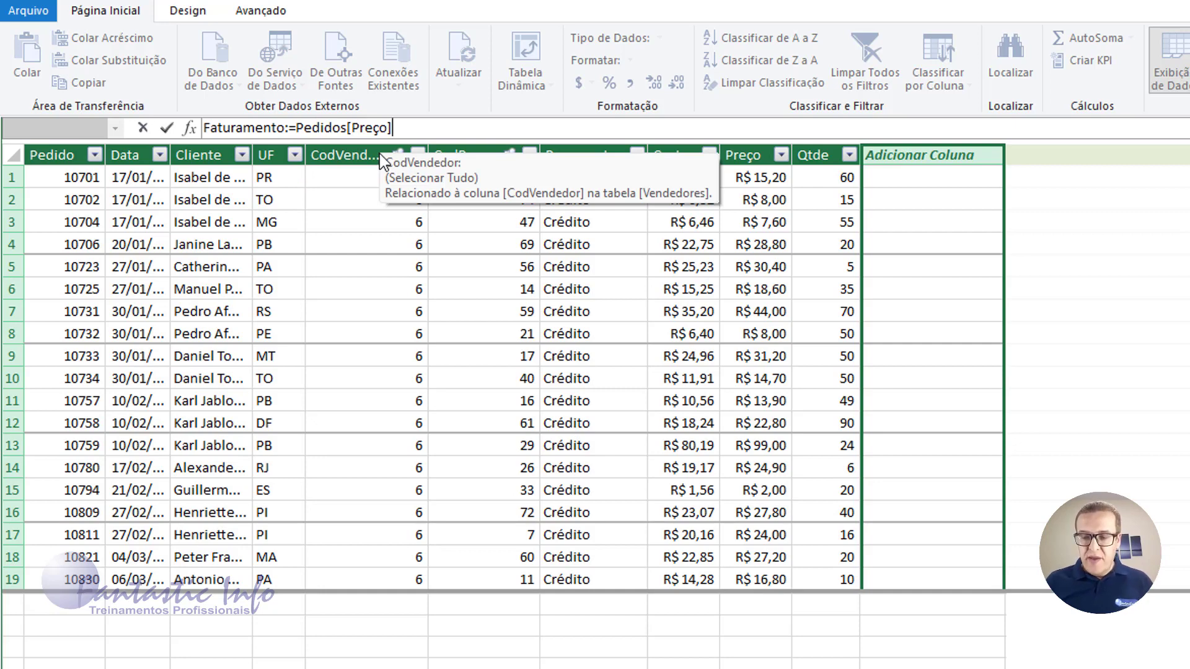
type("*qt")
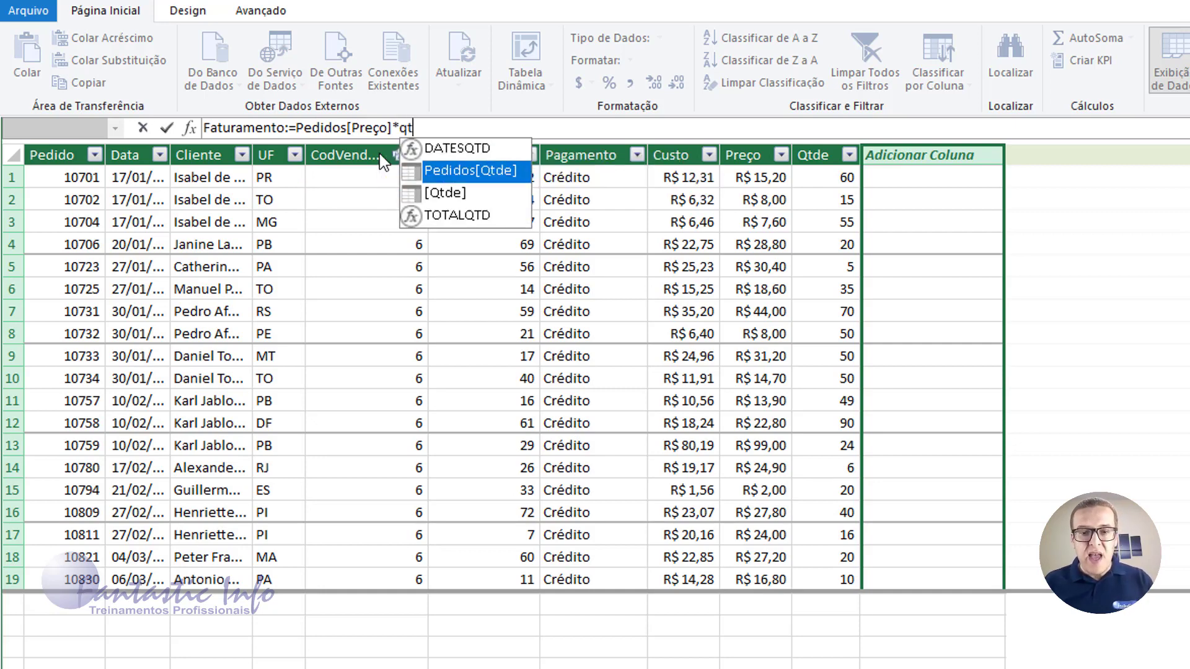
double_click(512, 174)
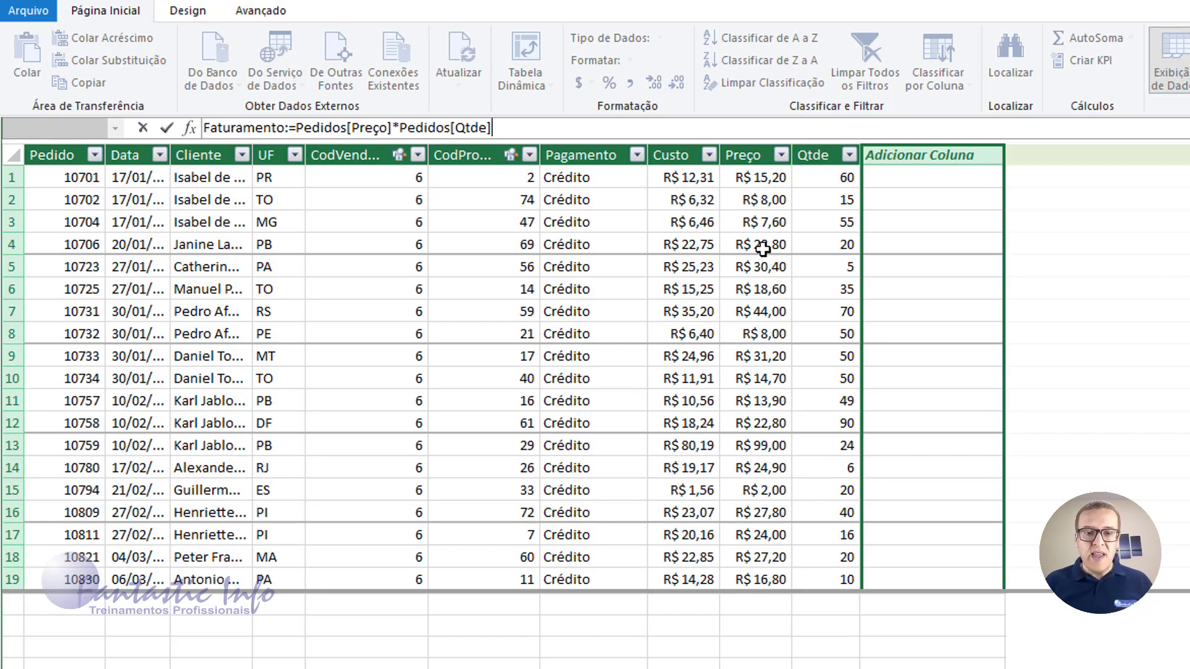
key("Return")
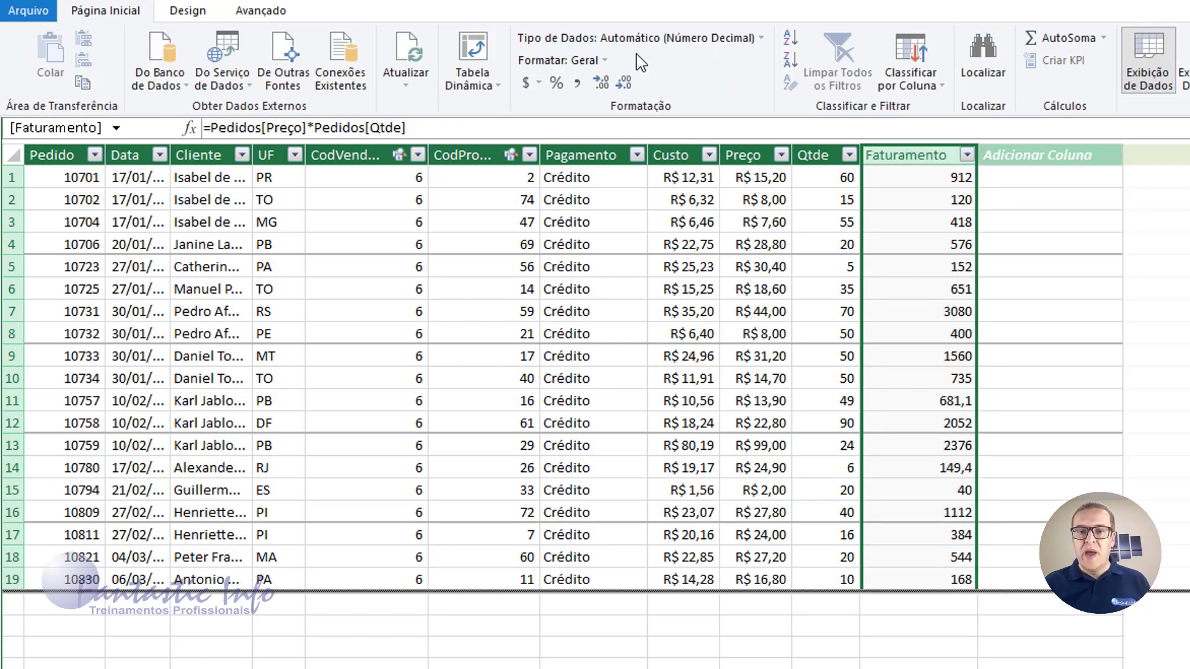
left_click(543, 83)
left_click(560, 106)
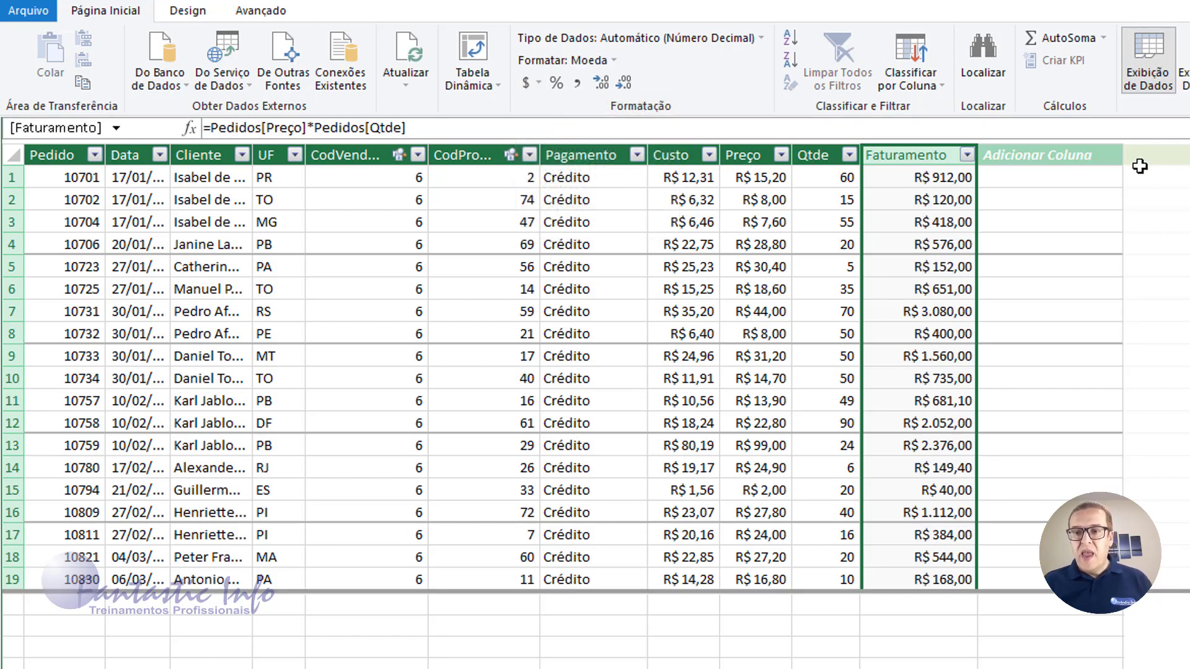
- Add a calculated column Custo Total to Pedidos with the formula =Pedidos[Custo]*Pedidos[Qtde] and format it as currency (Moeda)
left_click(1036, 161)
left_click(467, 124)
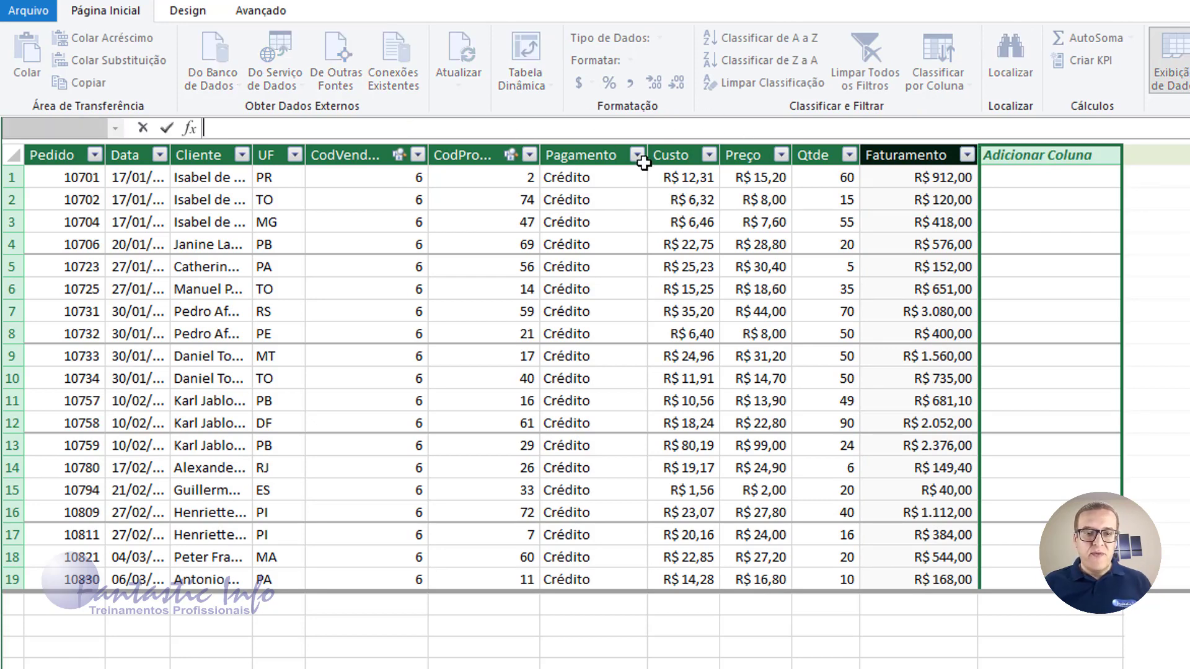
type("Cust")
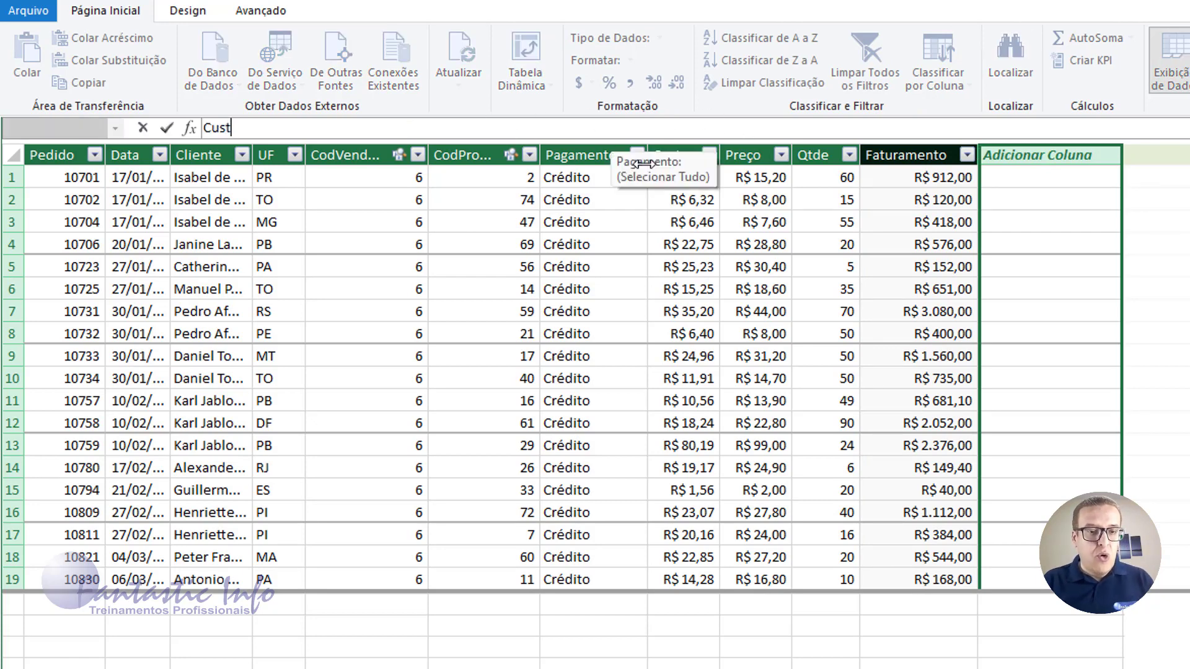
type("o Total:")
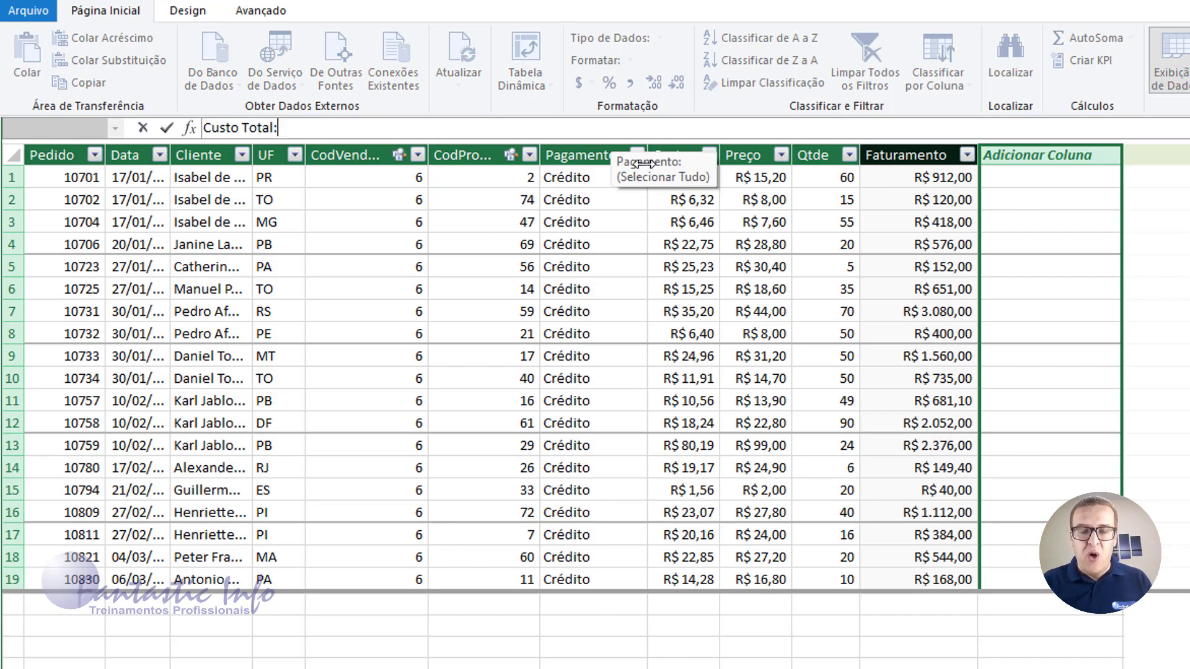
type(" =")
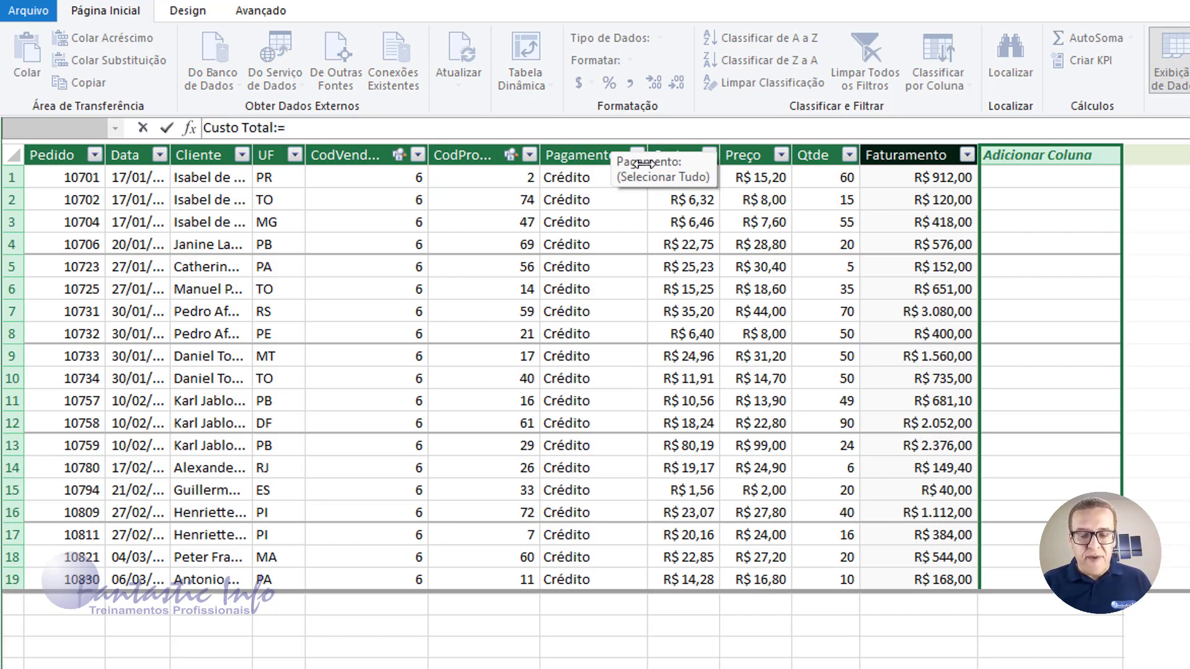
type("cus")
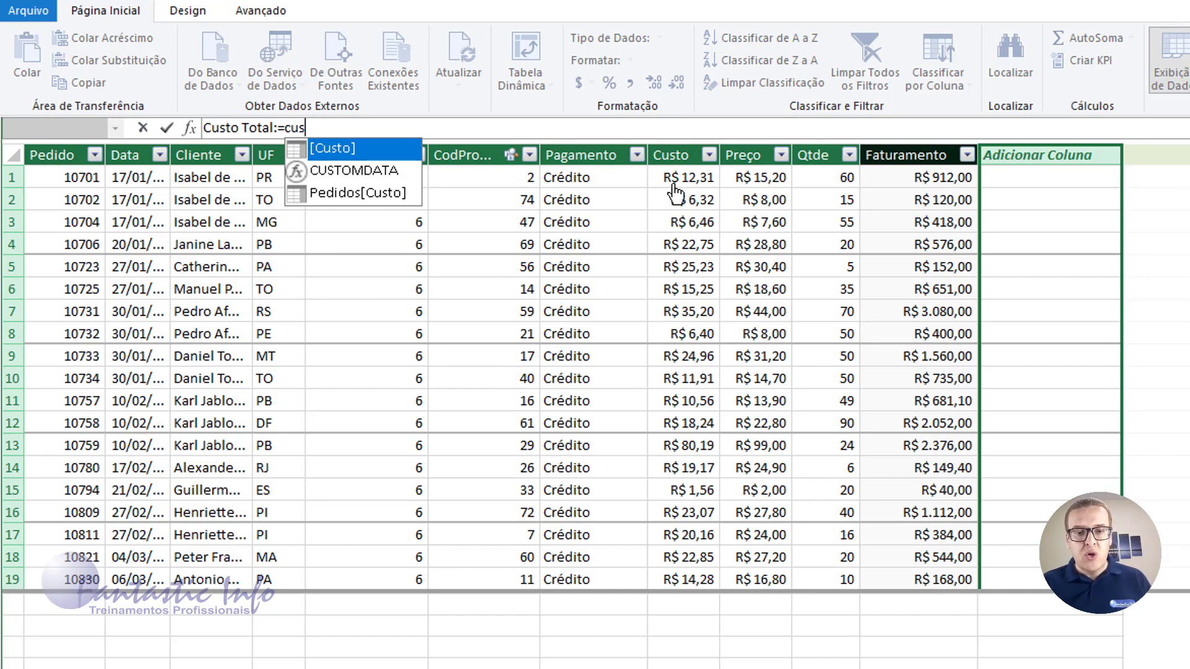
double_click(399, 193)
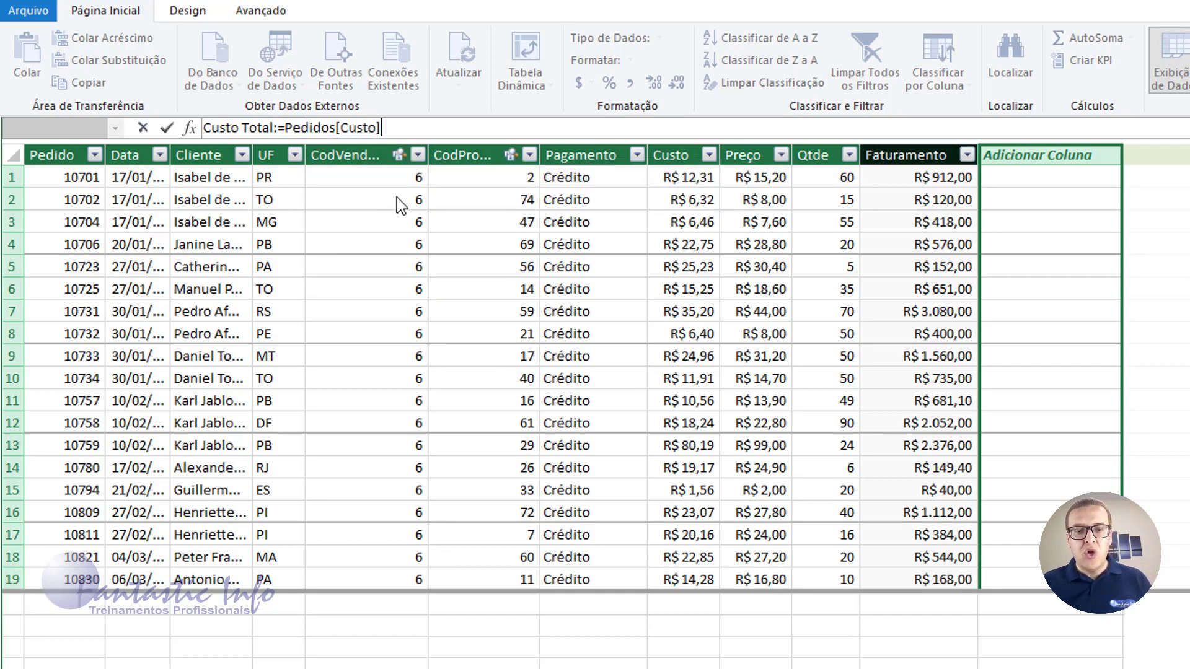
type("*qtde")
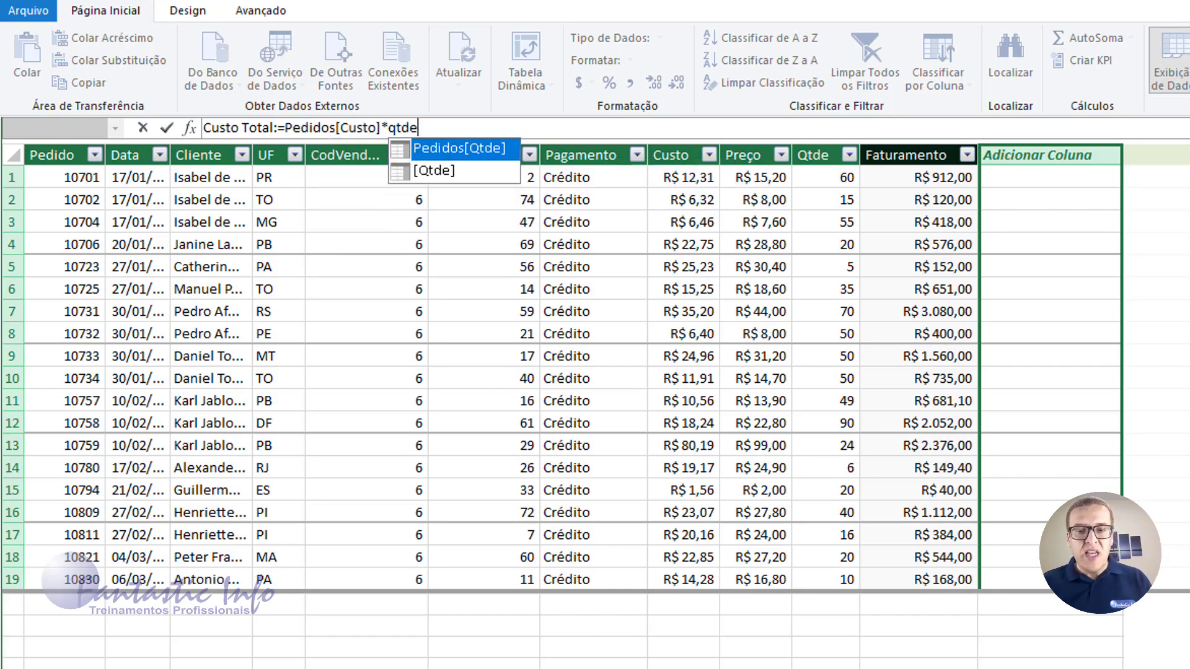
double_click(464, 150)
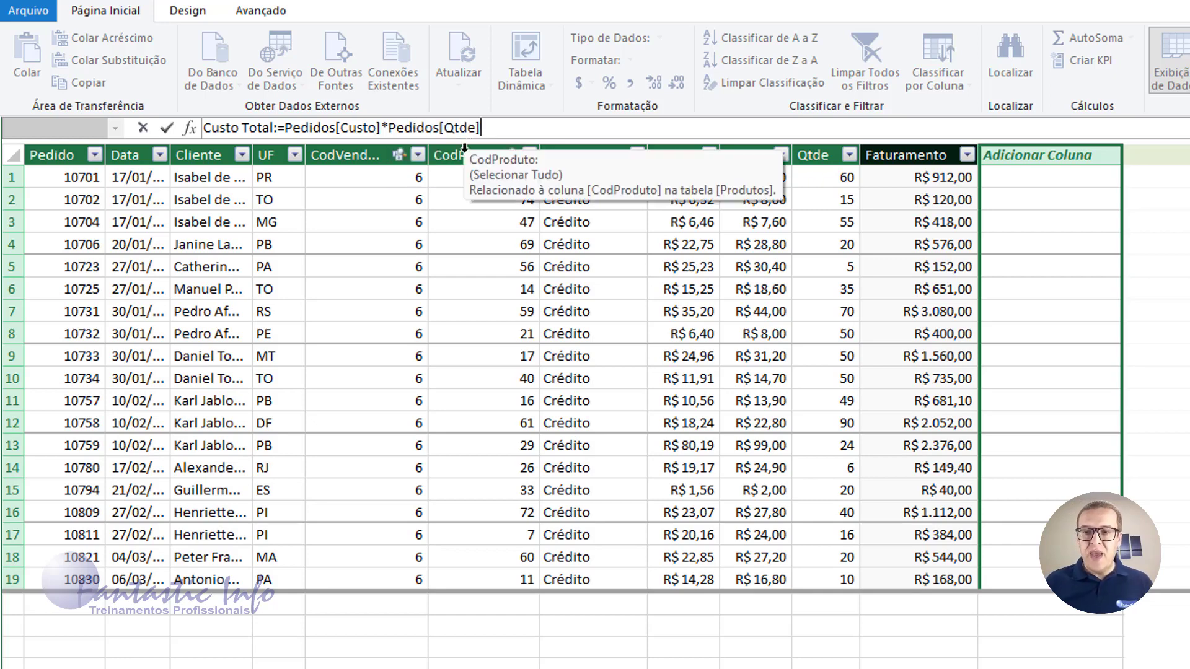
key("Return")
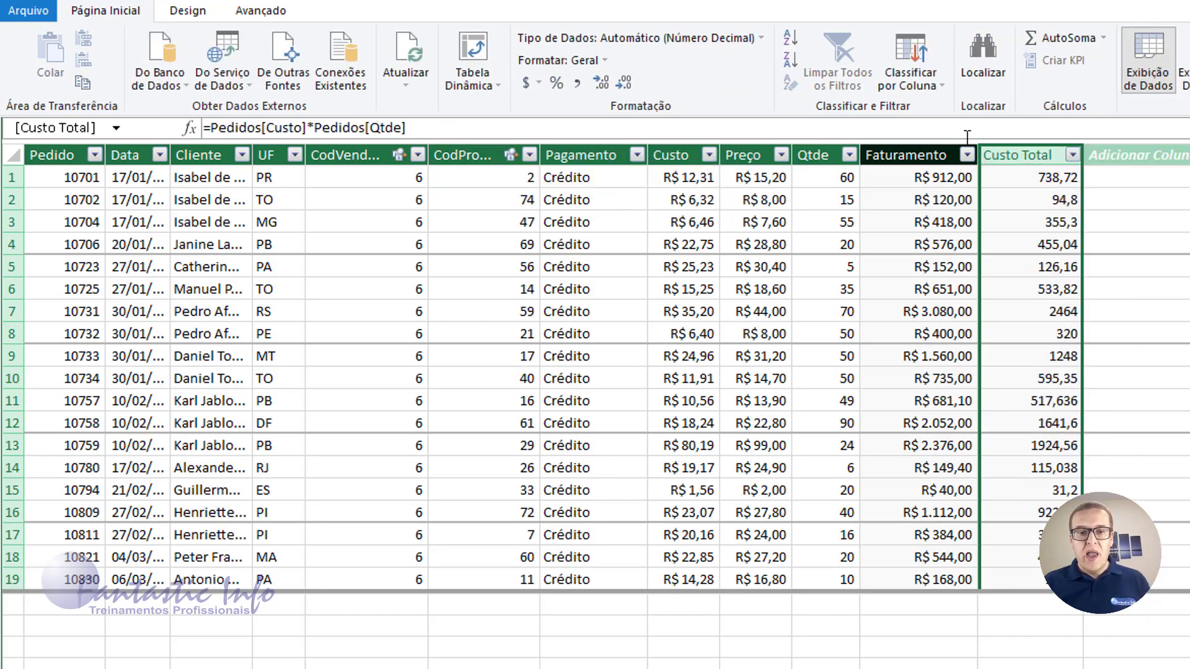
left_click(541, 86)
left_click(553, 110)
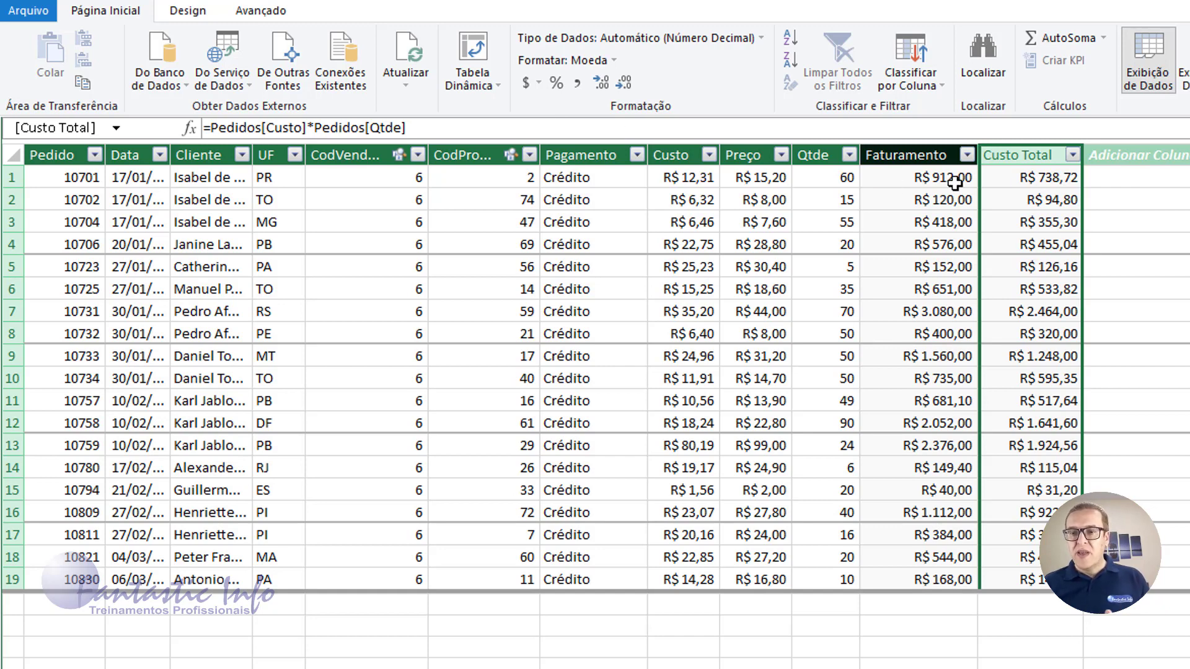
- Begin a calculated column named Lucro in the next empty column of Pedidos, entering Lucro:= as the formula's start
left_click(1136, 158)
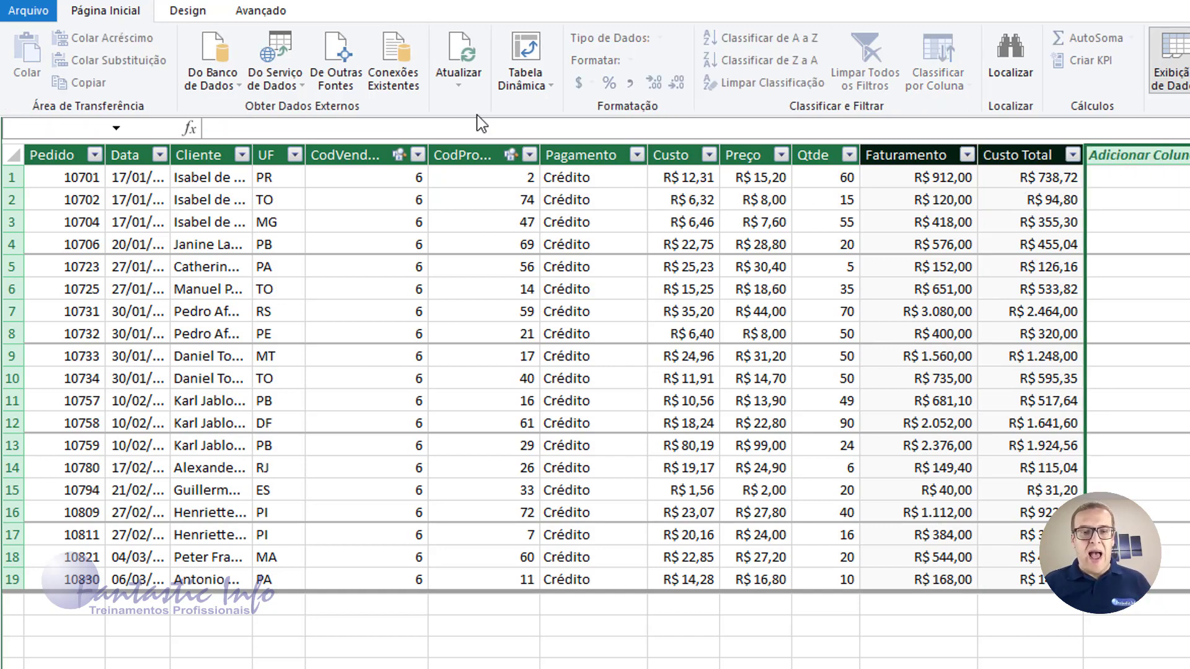
left_click(386, 134)
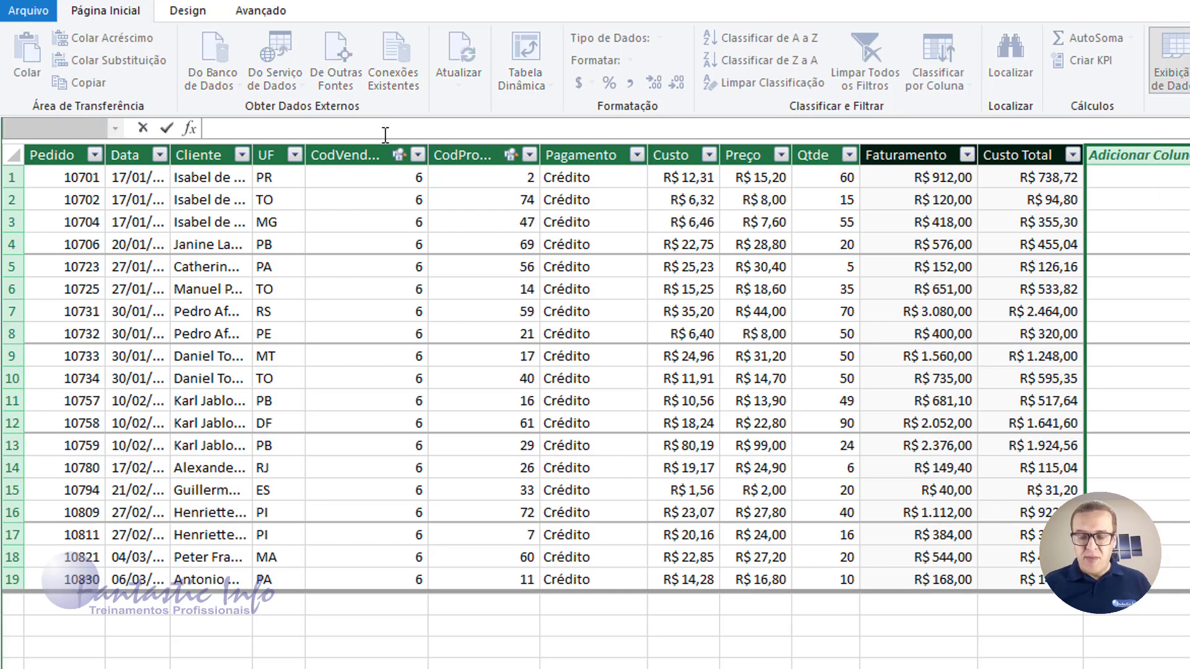
type("lucro")
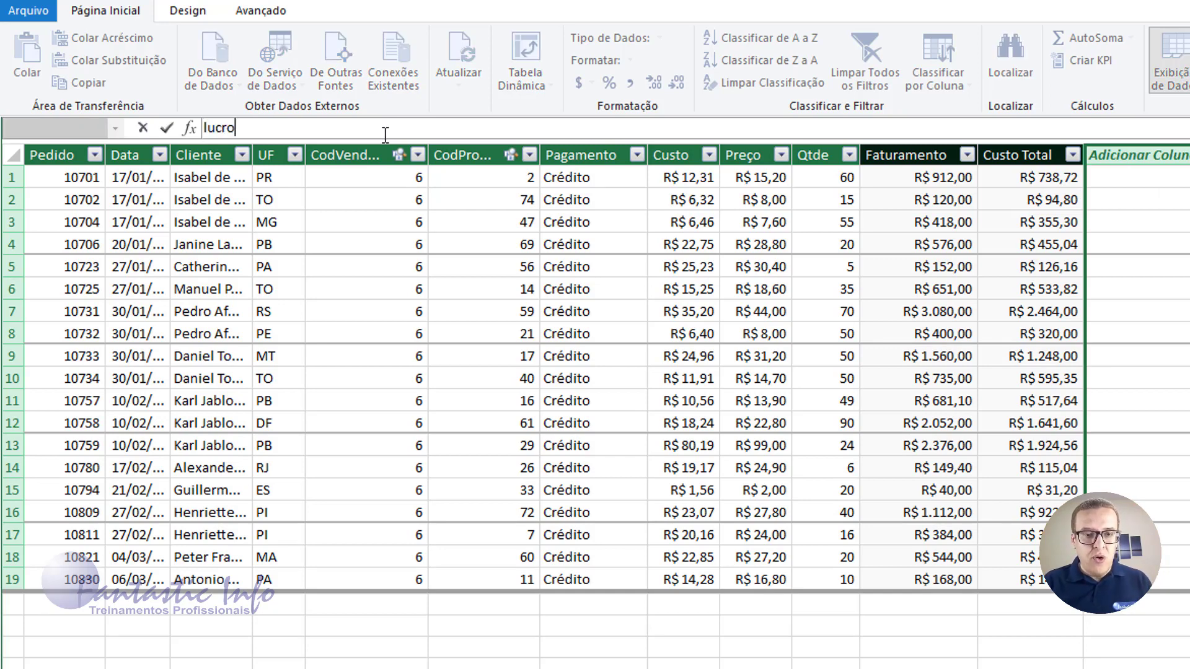
key("BackSpace")
key("BackSpace")
key("BackSpace")
key("BackSpace")
key("BackSpace")
type("Lucr")
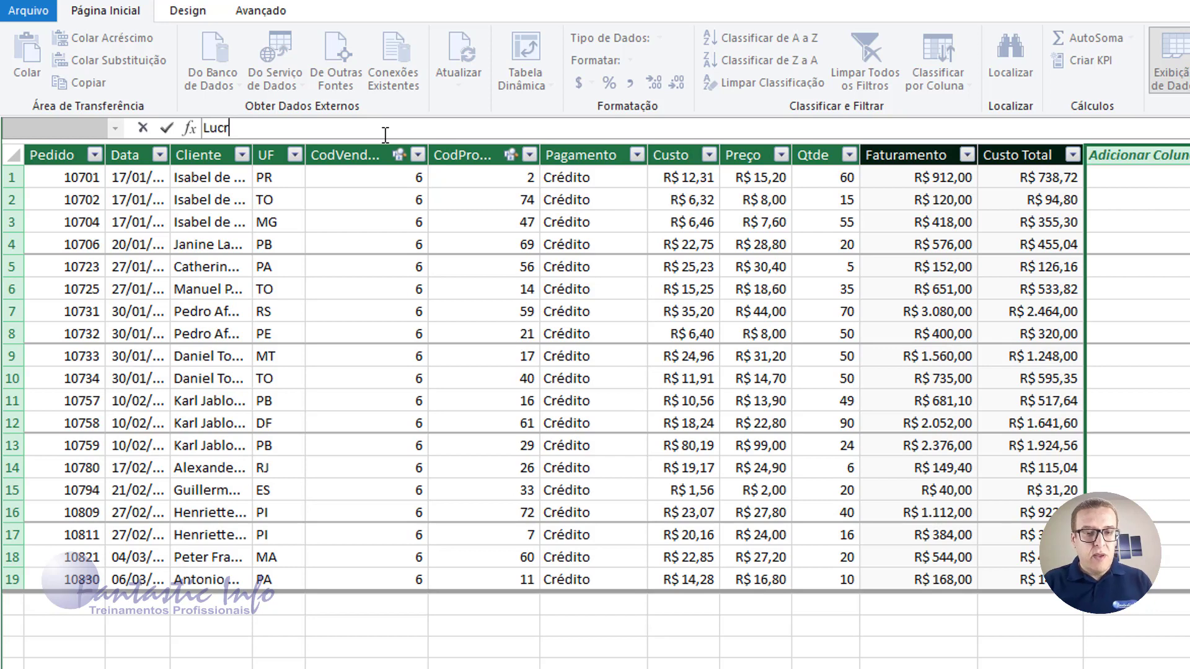
type("o:=")
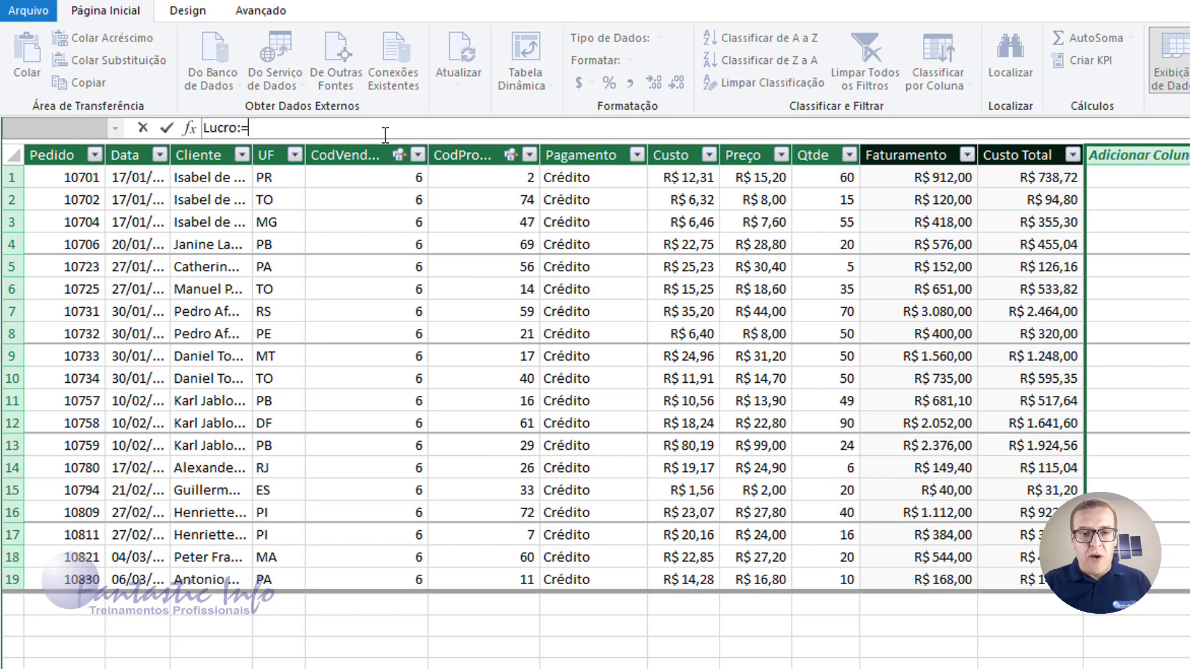
type("fat")
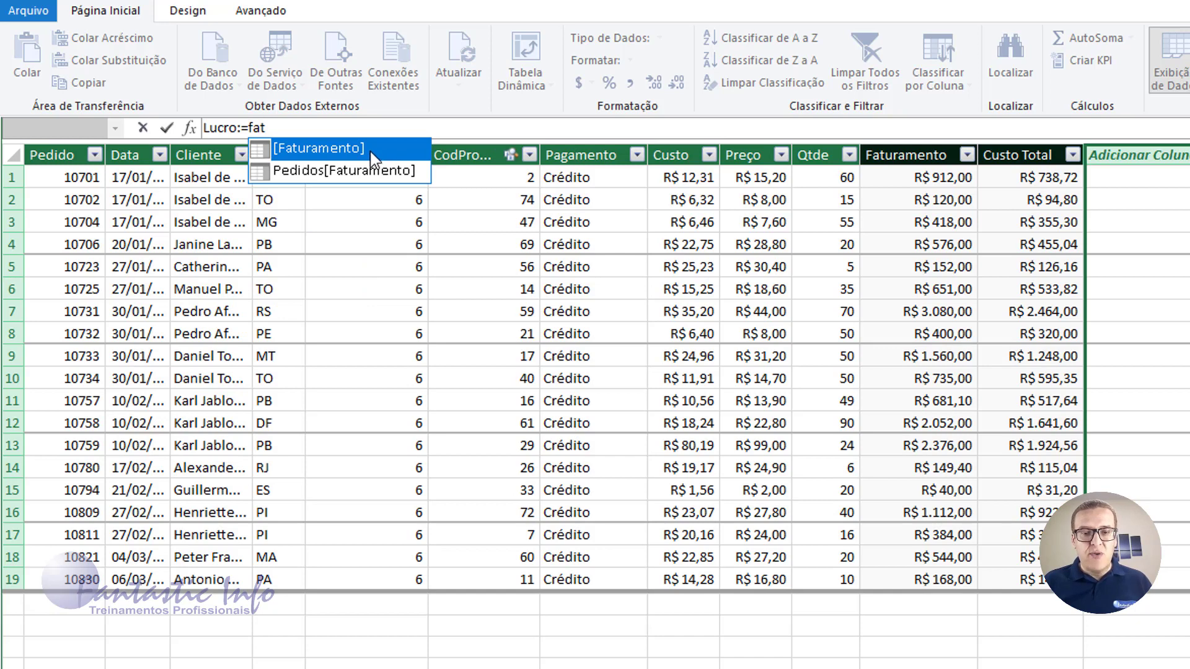
double_click(372, 160)
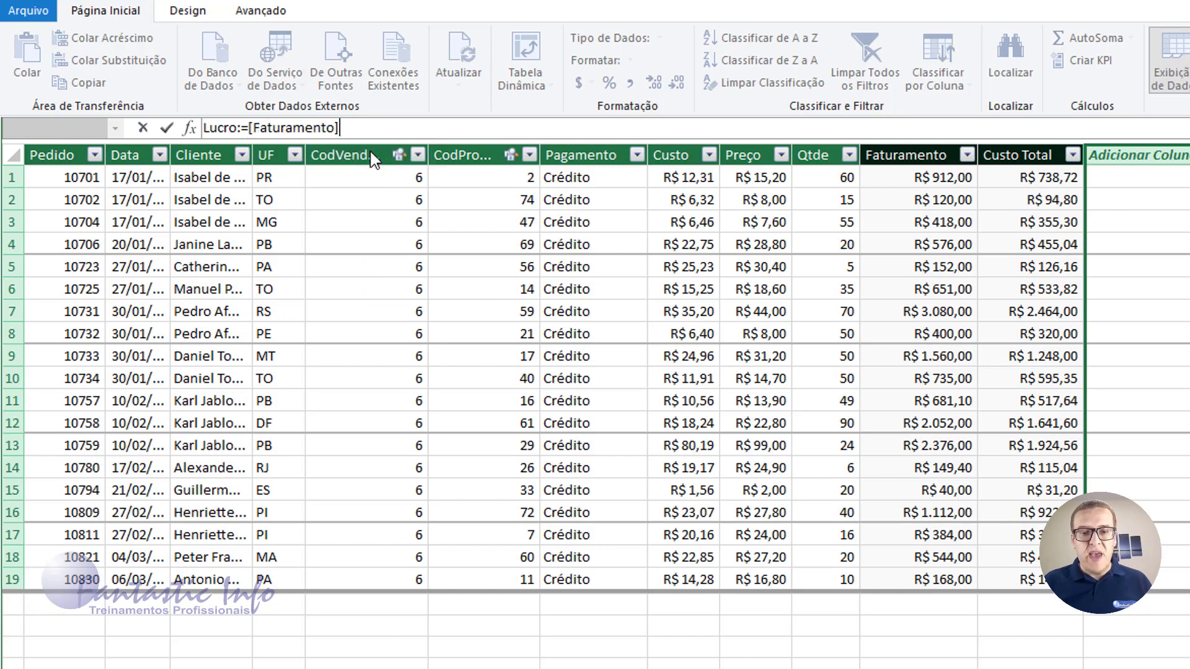
key("BackSpace")
key("BackSpace")
key("BackSpace")
key("BackSpace")
key("BackSpace")
key("BackSpace")
key("BackSpace")
key("BackSpace")
key("BackSpace")
key("BackSpace")
key("BackSpace")
key("BackSpace")
key("BackSpace")
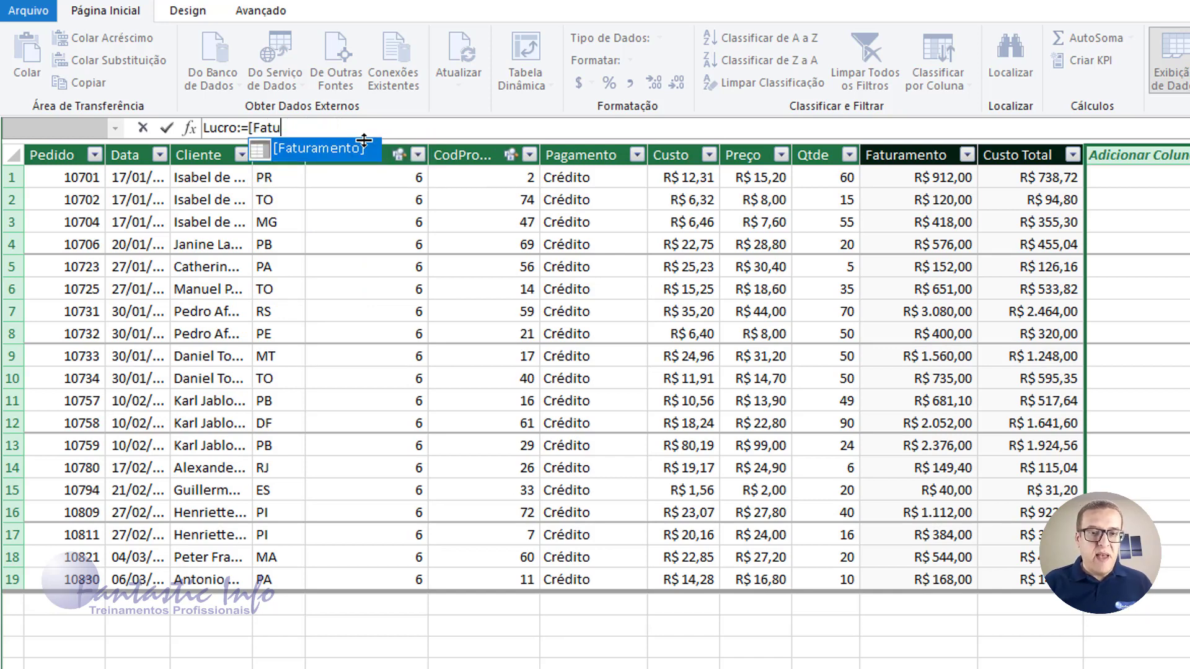
- Complete the Lucro calculated column in Pedidos with the formula =Pedidos[Faturamento]-Pedidos[Custo Total]
type("fat")
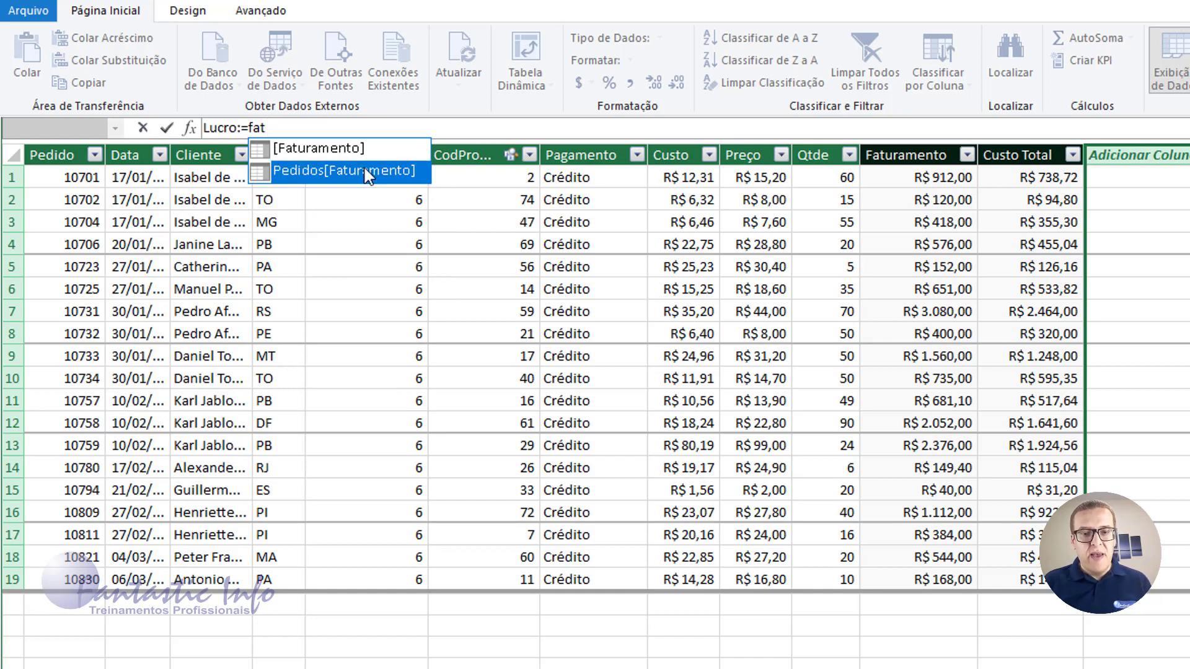
double_click(369, 171)
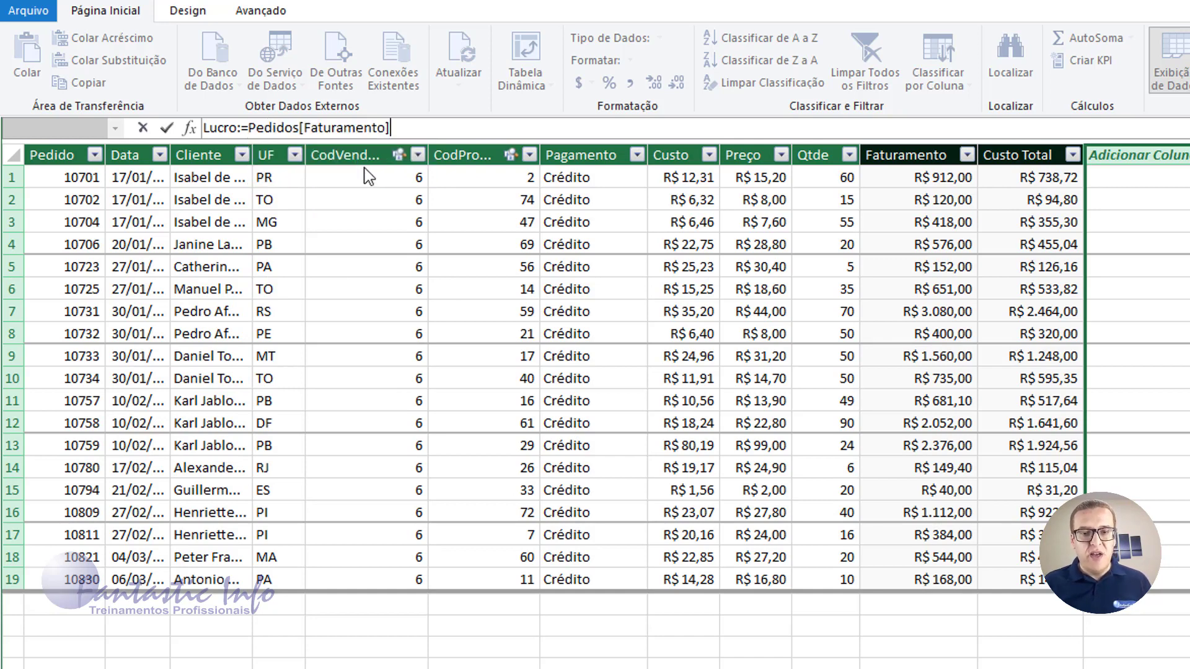
type("-")
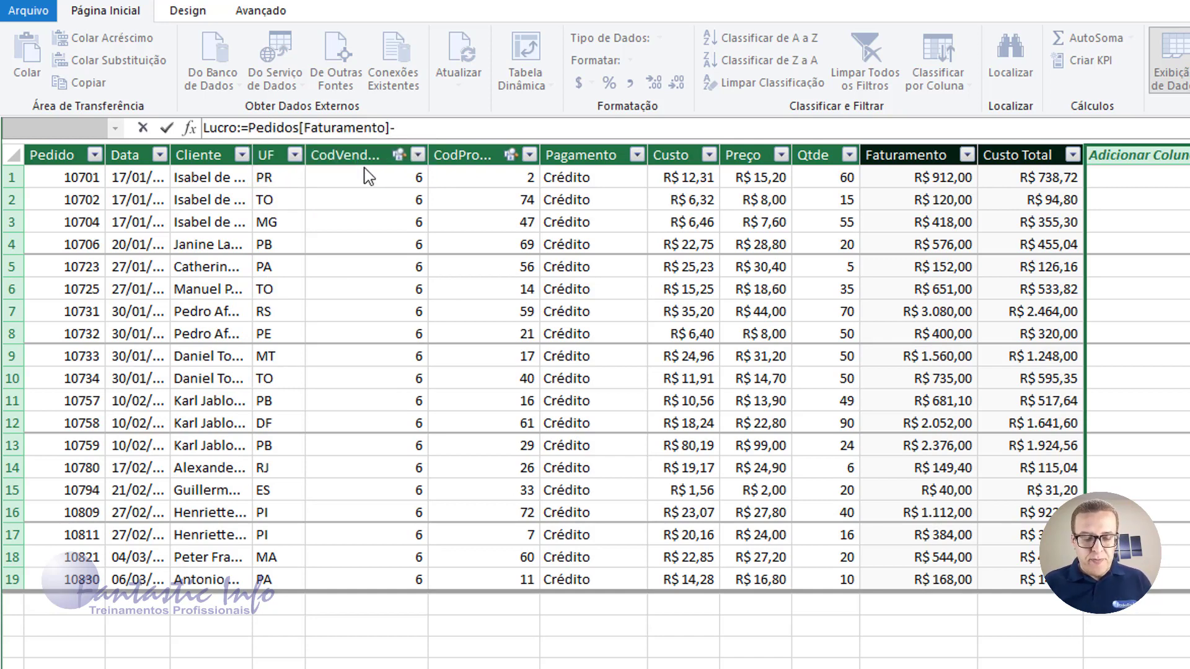
type("custo")
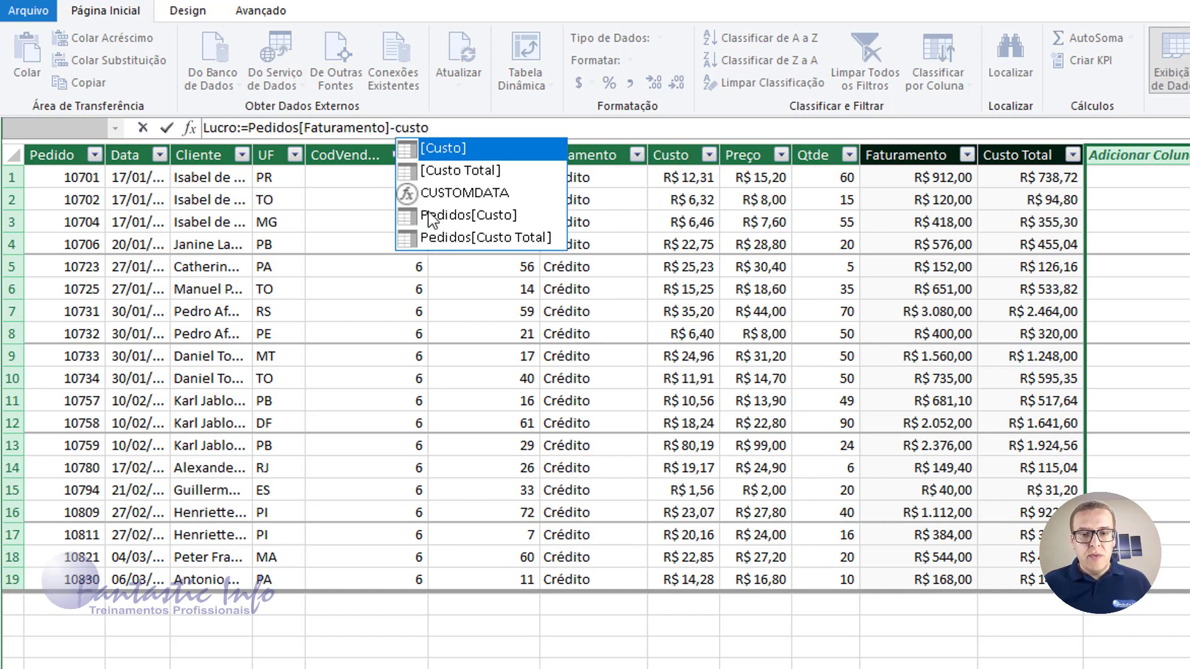
double_click(474, 240)
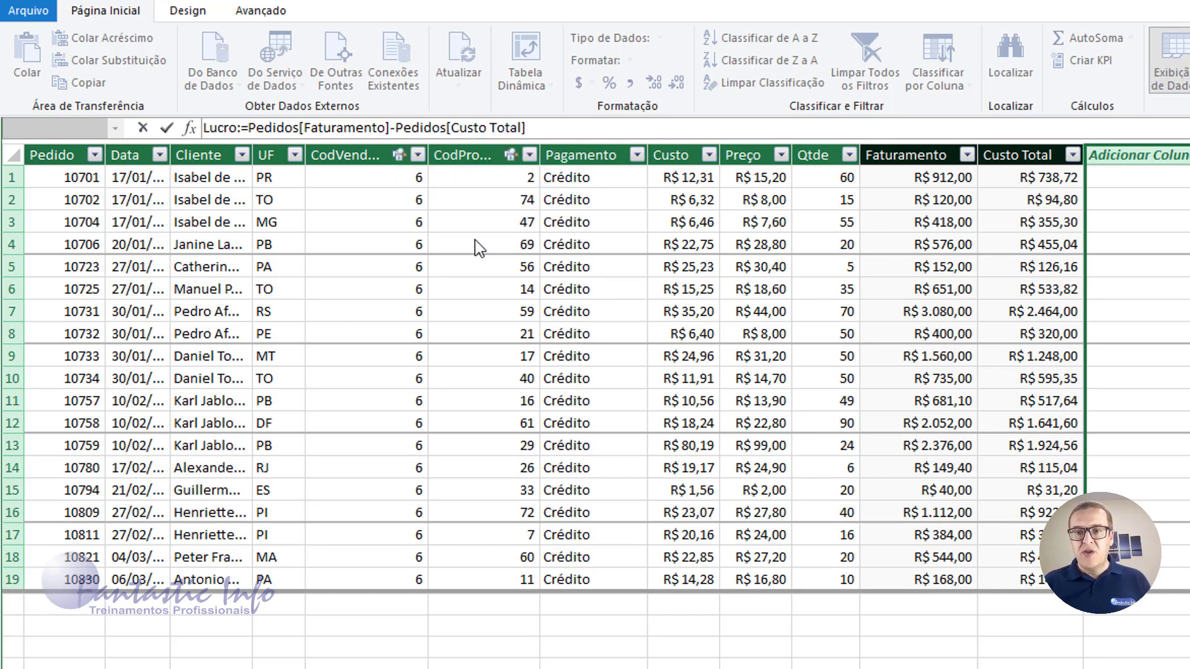
key("Return")
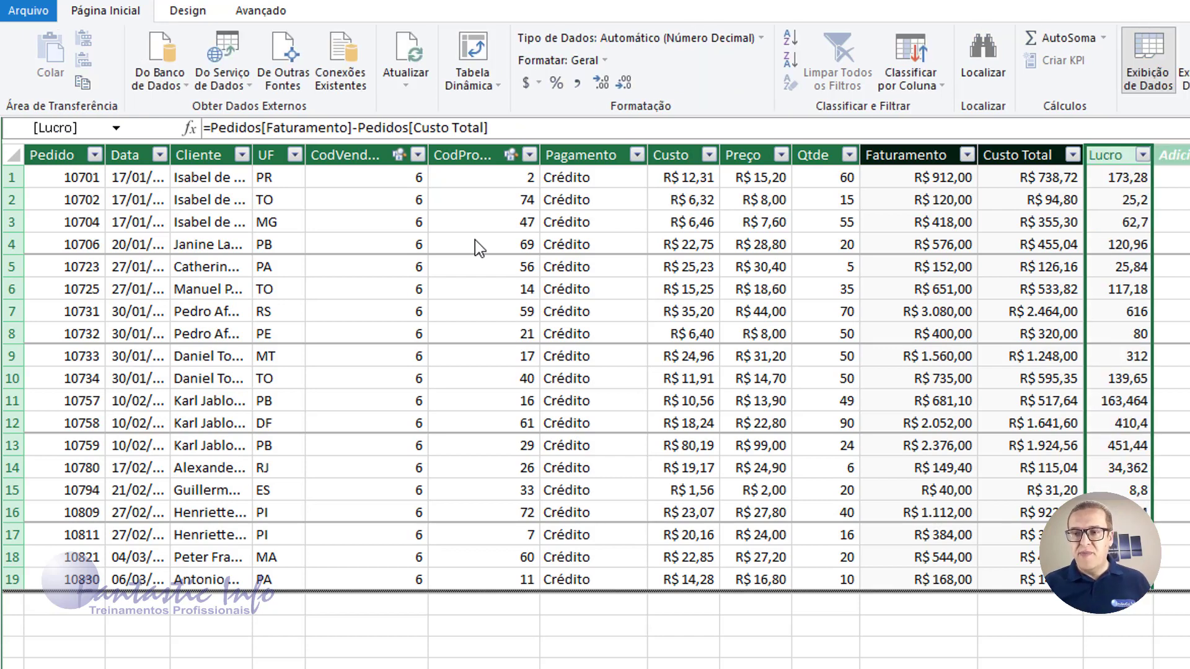
- Format the Lucro column as currency with R$ Português (Brasil) and widen the column slightly
left_click(524, 82)
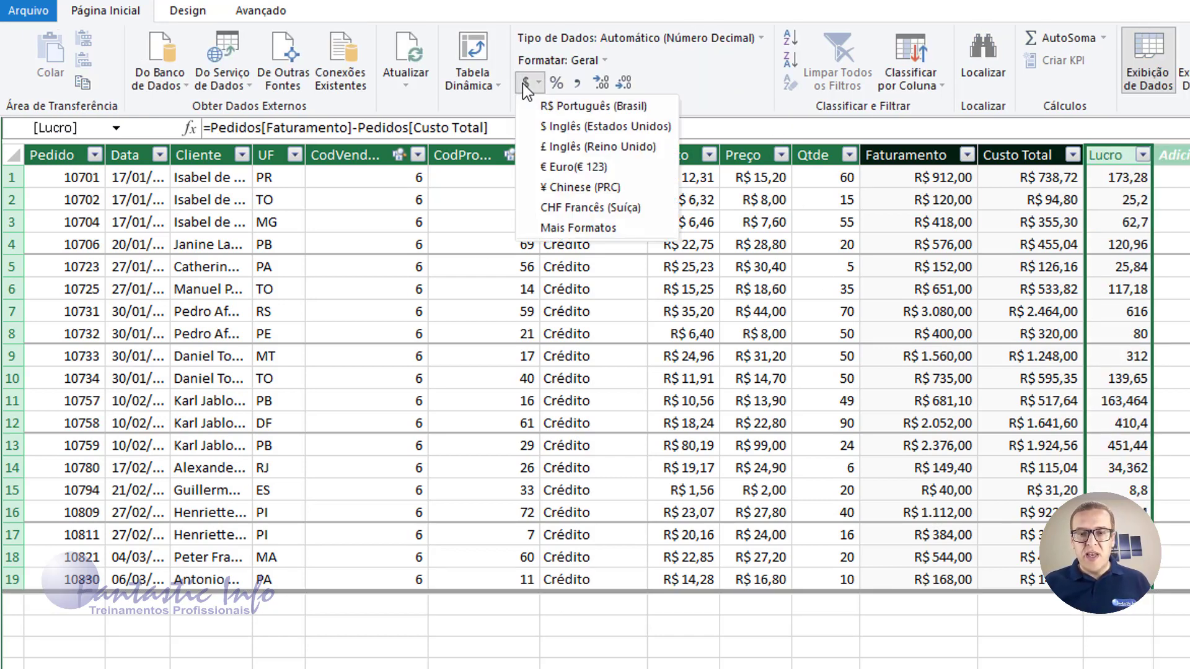
left_click(546, 107)
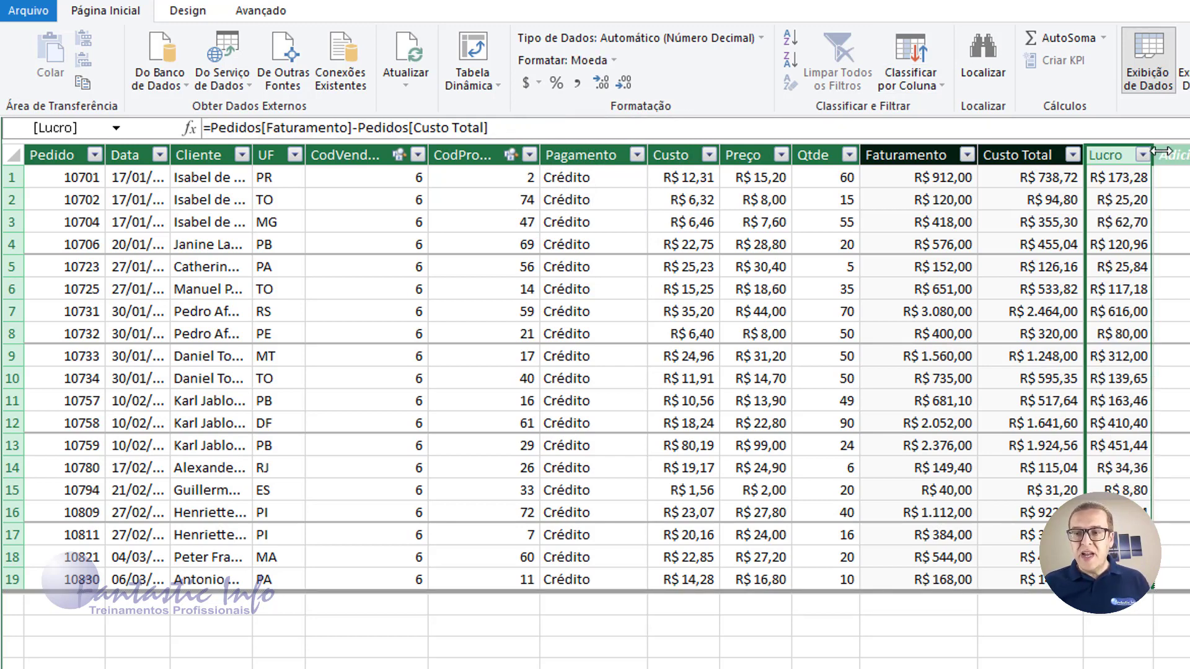
left_click_drag(1151, 155, 1168, 154)
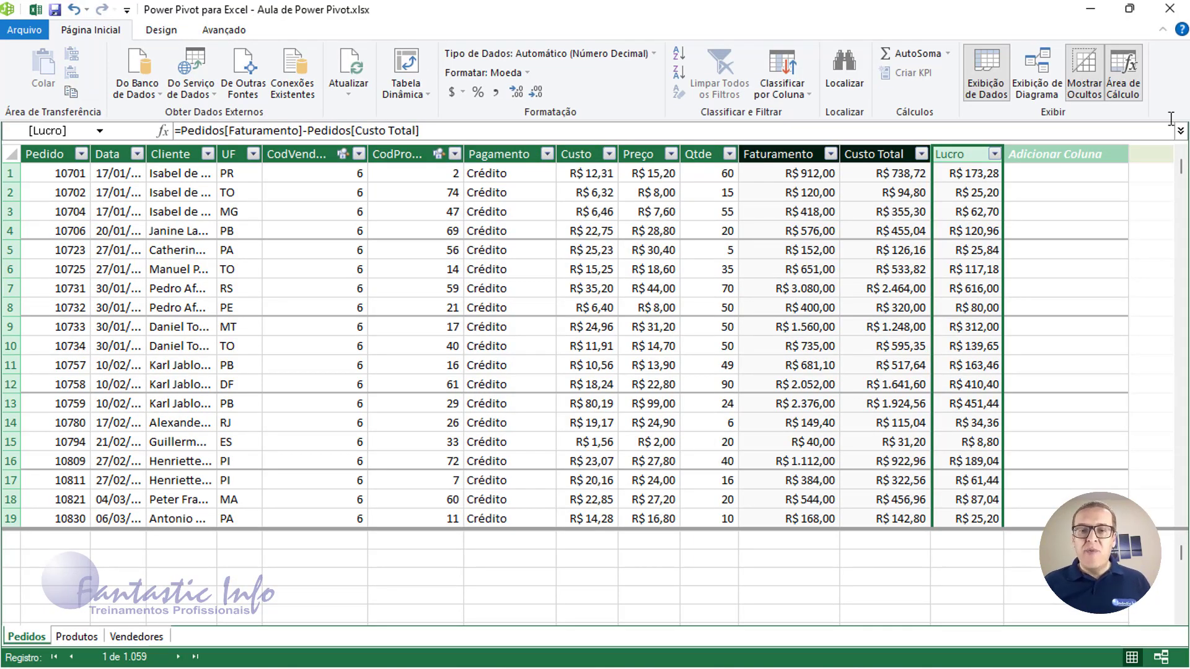
- Return to the Excel workbook and add Faturamento, Custo Total and Lucro from Pedidos as values in the category PivotTable
left_click(1170, 8)
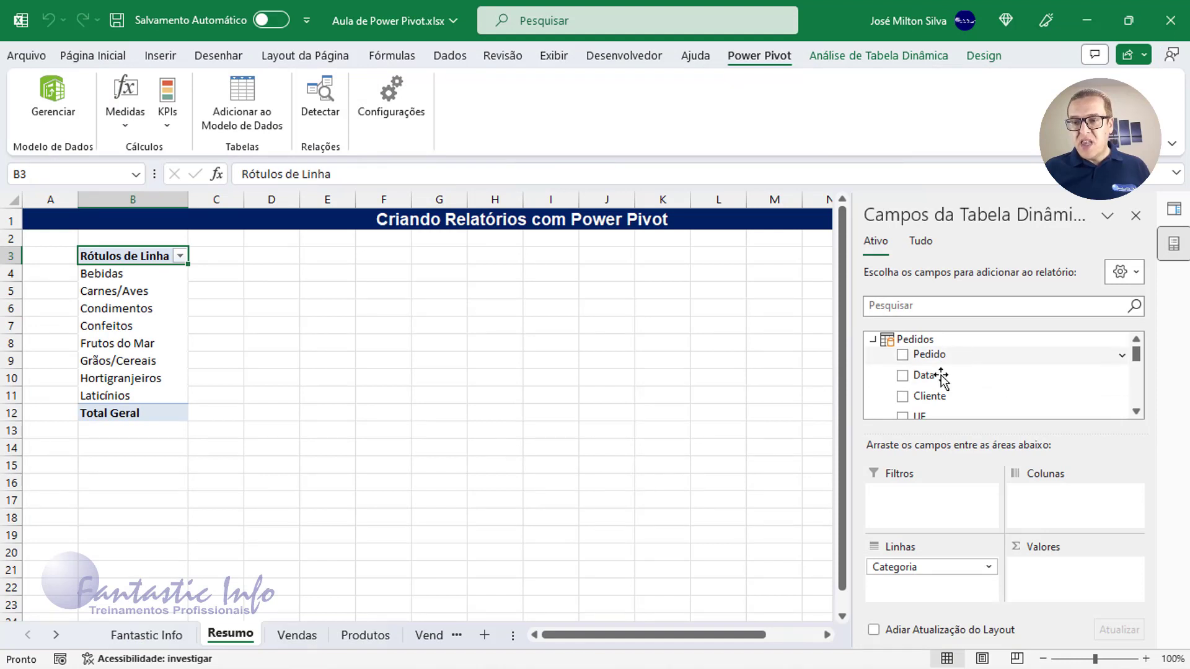
scroll(1137, 410, "down", 5)
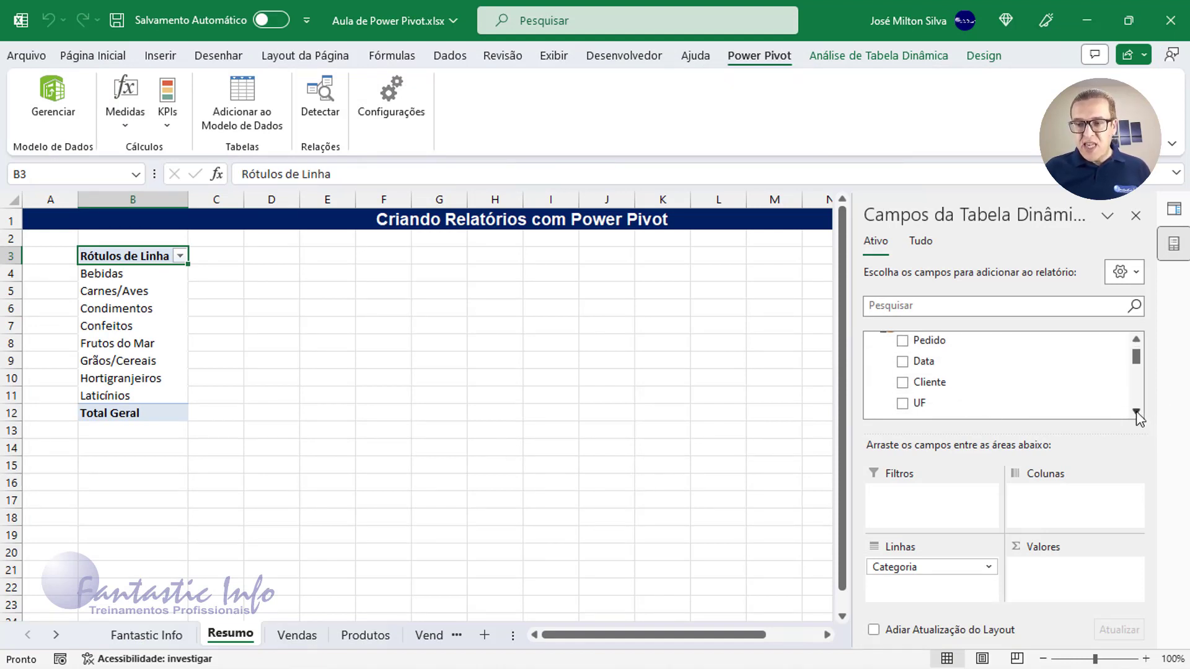
scroll(1136, 410, "down", 5)
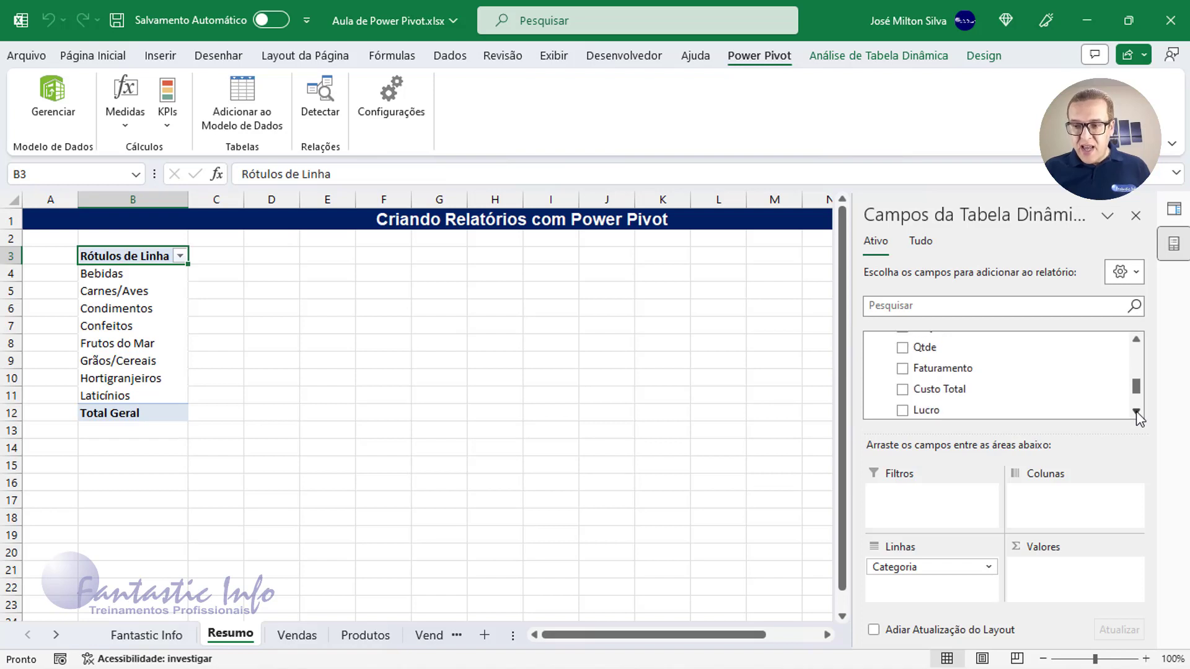
scroll(1135, 411, "down", 1)
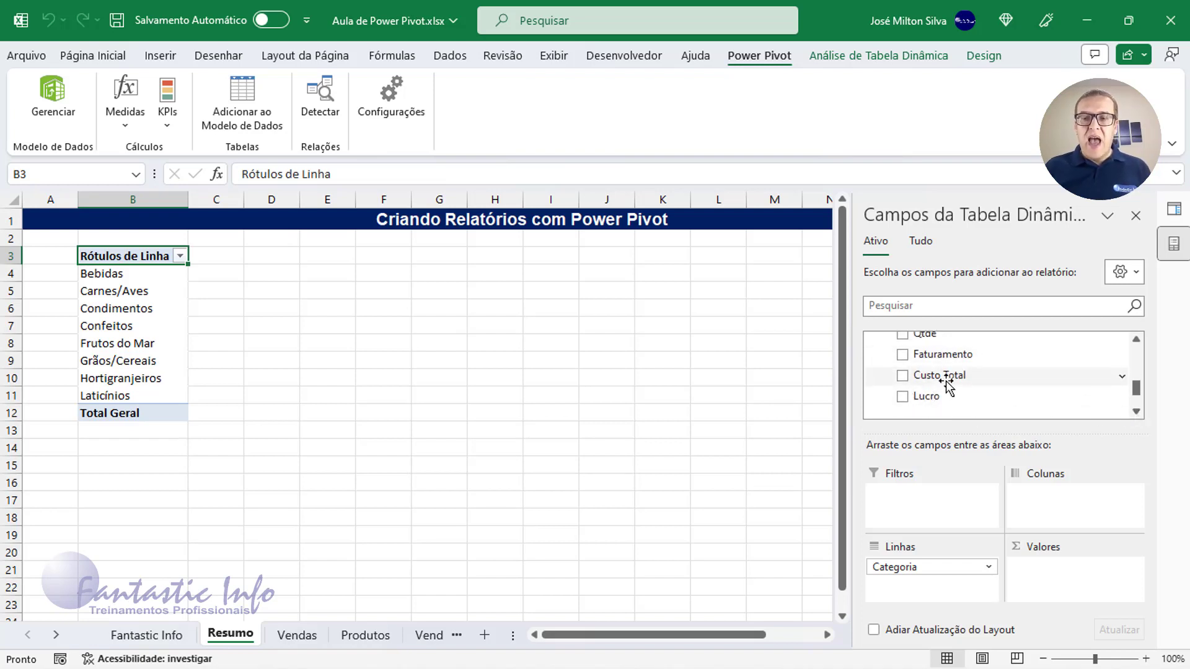
left_click_drag(952, 355, 1072, 583)
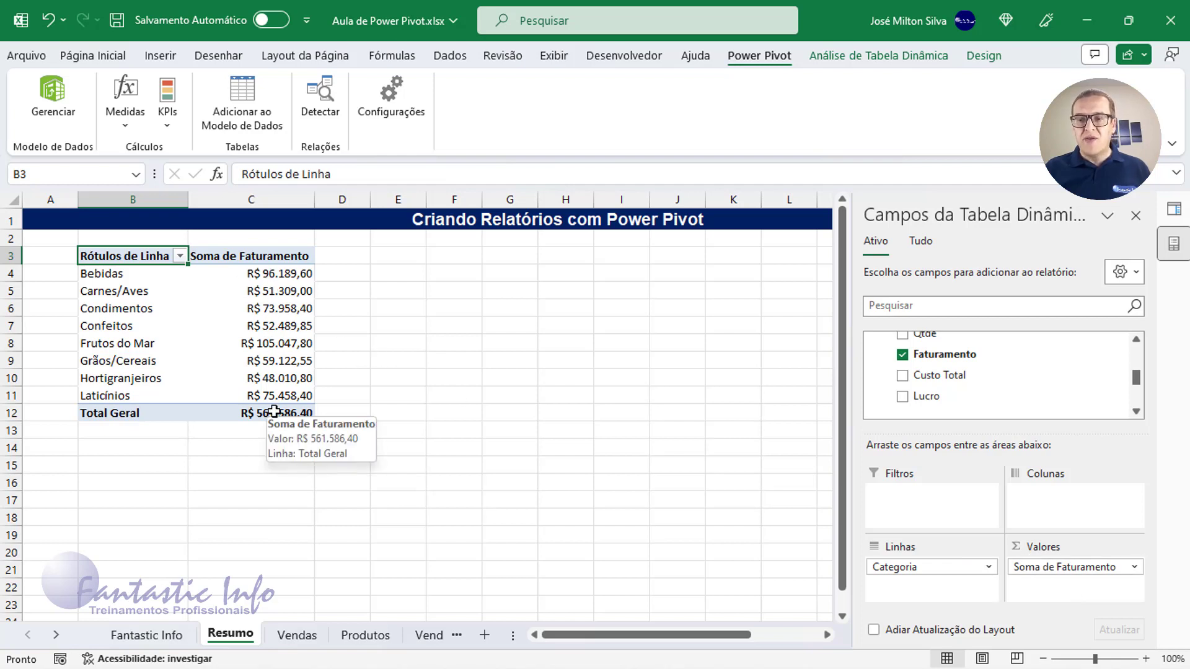
left_click_drag(941, 385, 1077, 581)
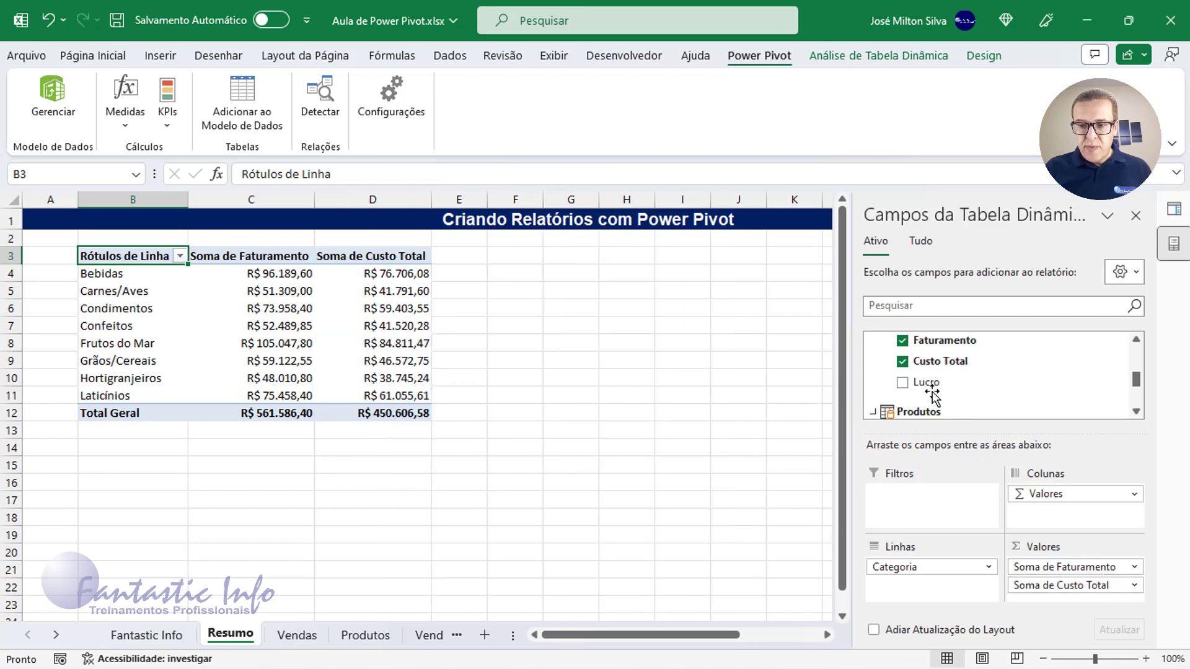
left_click_drag(943, 384, 1098, 605)
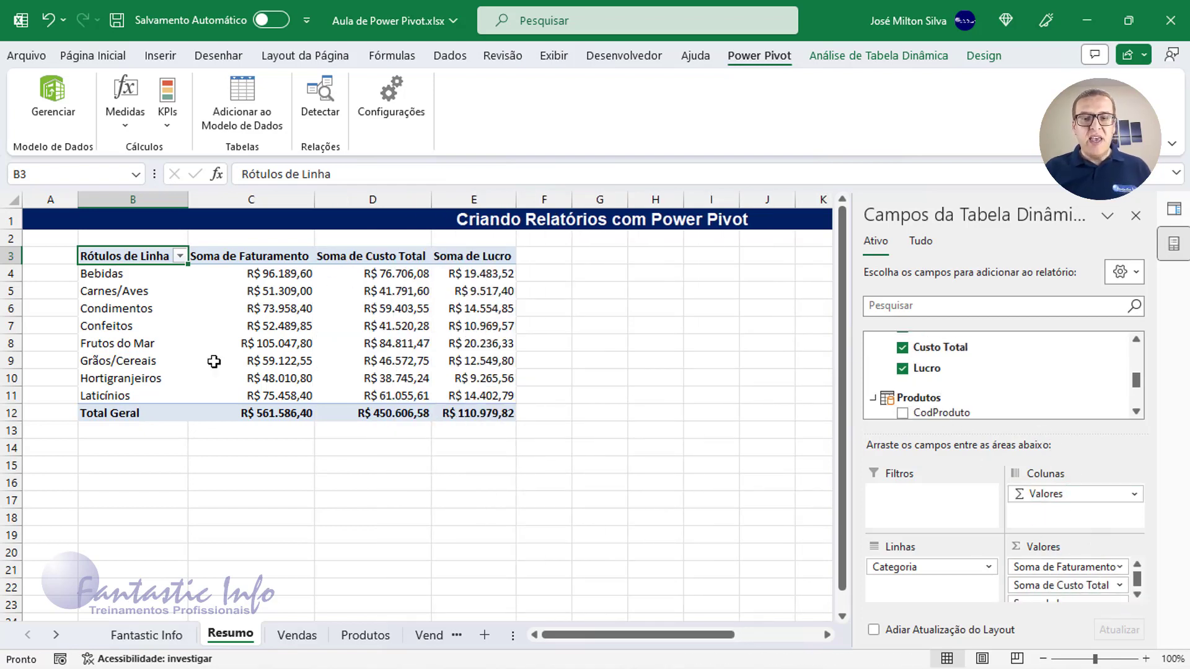
- Remove Custo Total and Lucro from the PivotTable's values, keeping only Faturamento
mouse_move(389, 398)
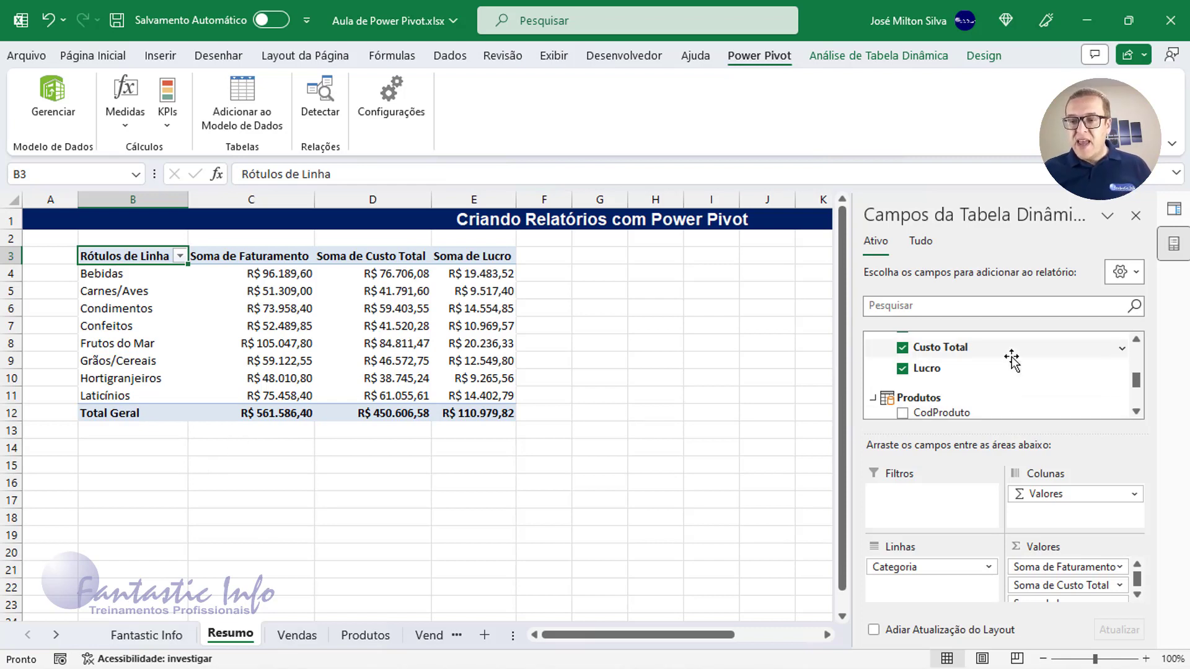
scroll(985, 362, "up", 1)
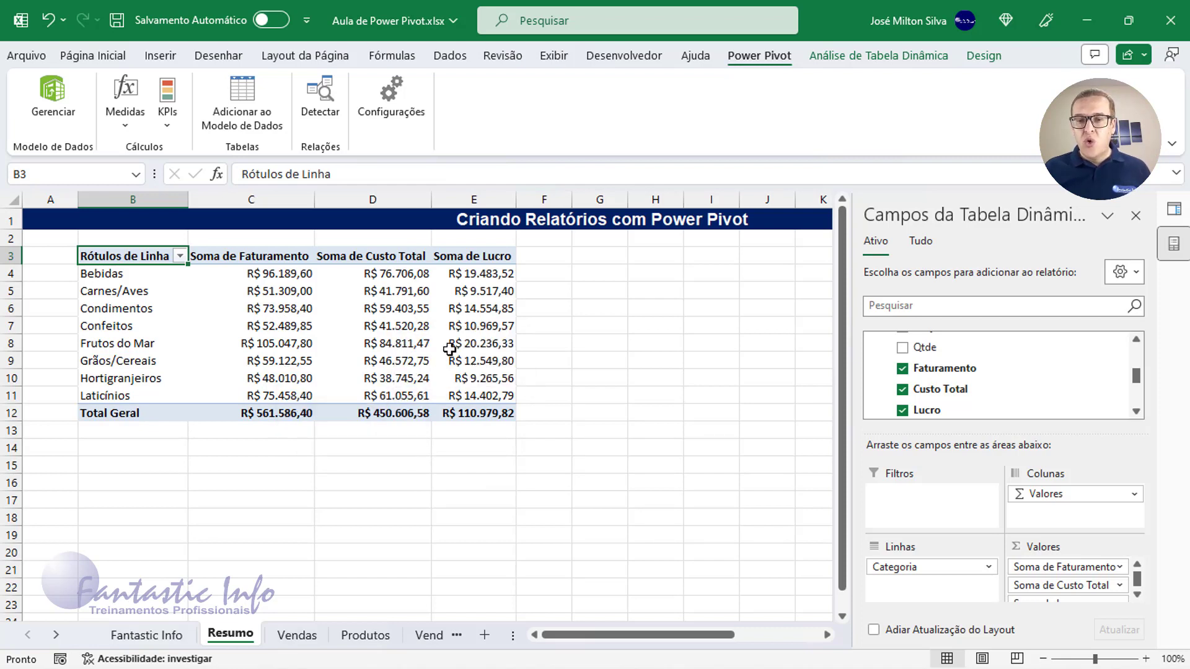
mouse_move(484, 324)
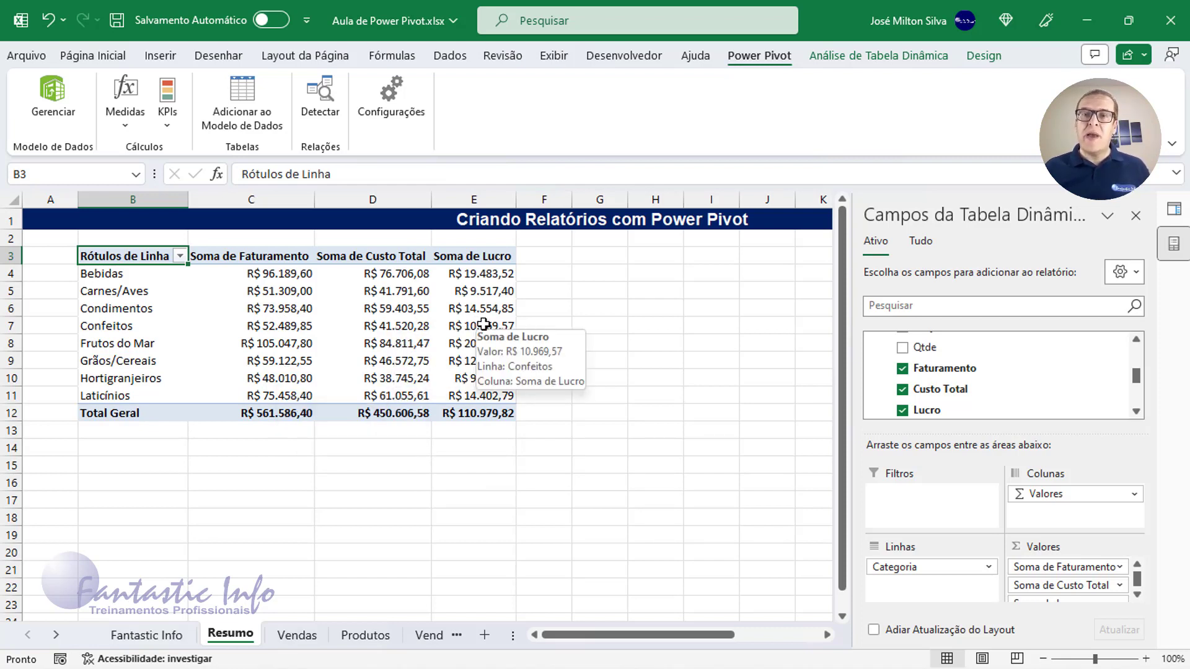
left_click(1095, 586)
left_click(901, 387)
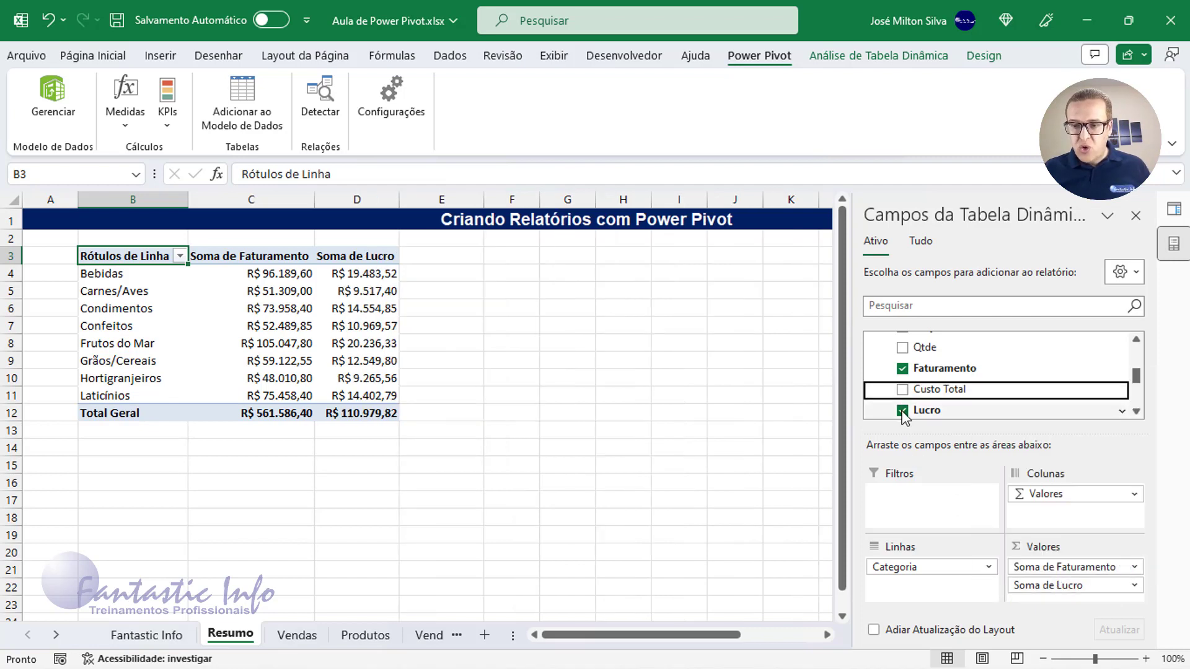
left_click(902, 410)
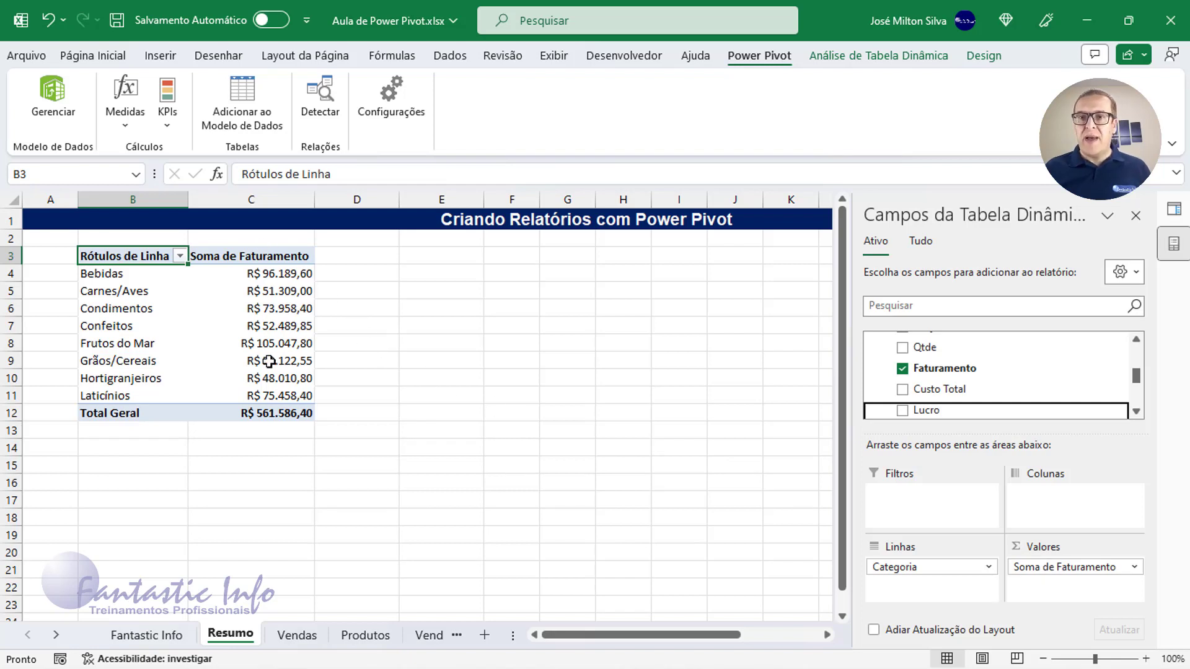
- Summarize the PivotTable's Faturamento values by average (Média) in the value field settings
left_click(1134, 567)
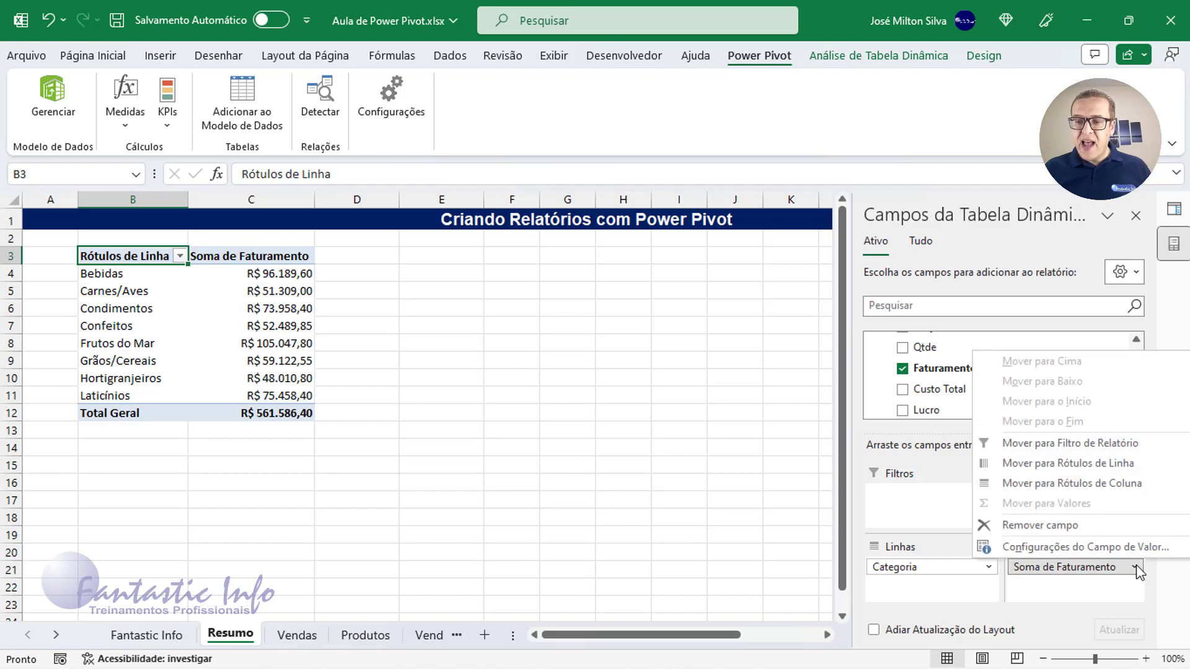
left_click(1081, 554)
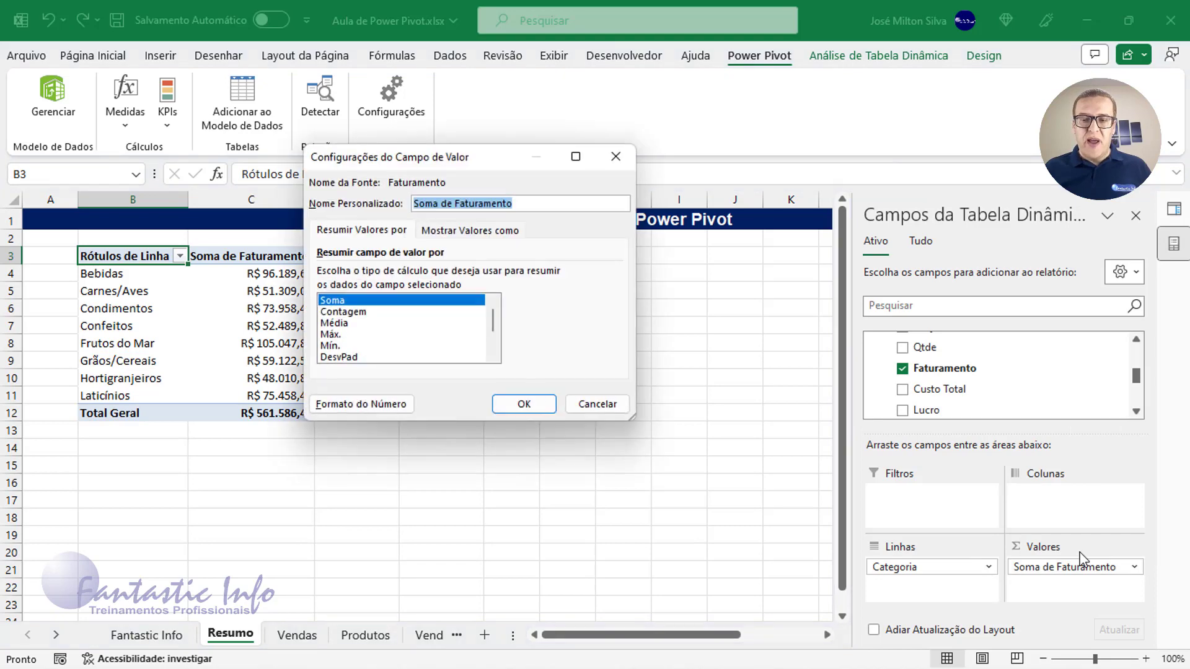
left_click(343, 323)
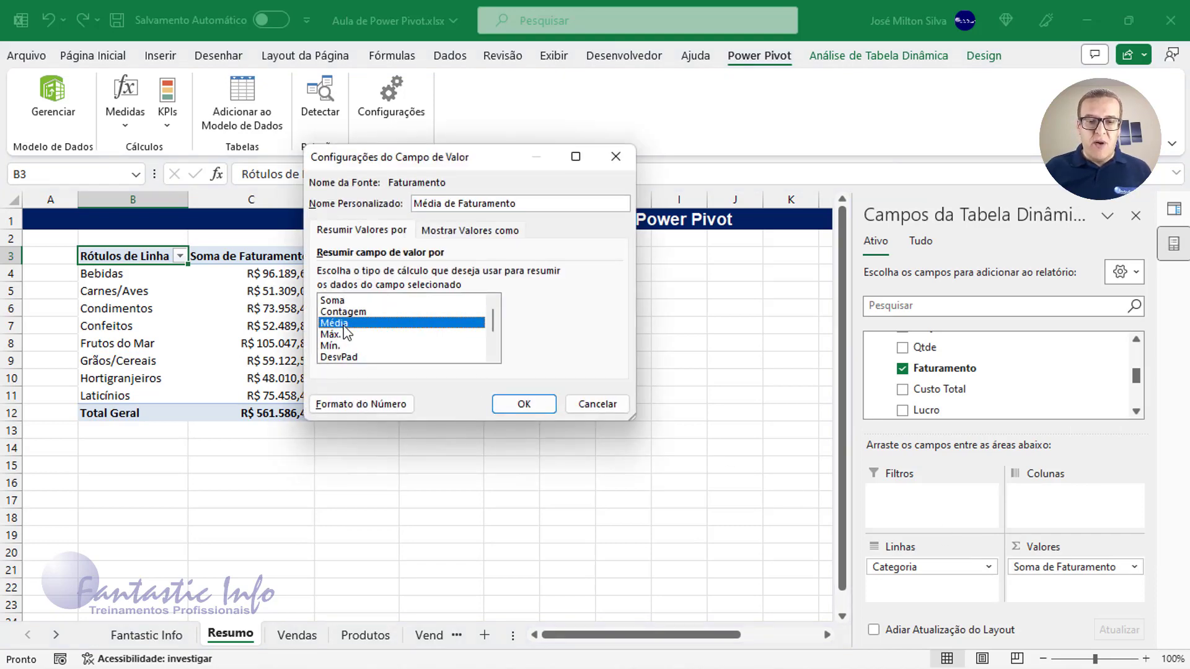
left_click(522, 404)
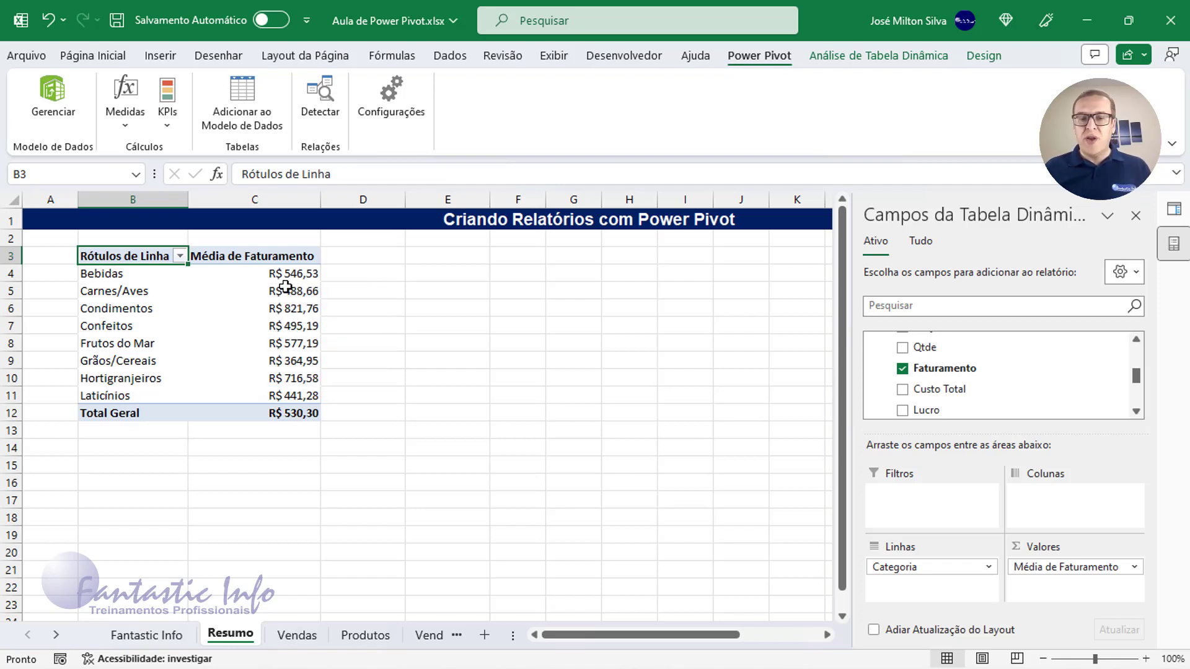
left_click_drag(1061, 564, 270, 290)
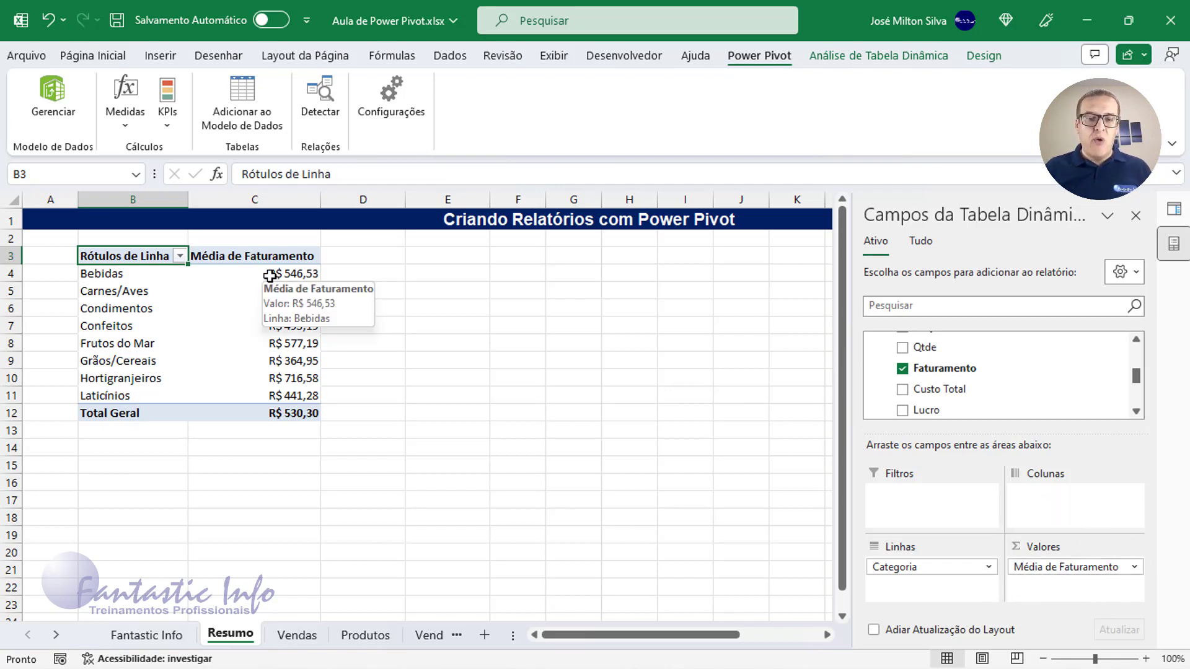
- Switch the Faturamento values' summary function back to Soma directly from the PivotTable
right_click(270, 275)
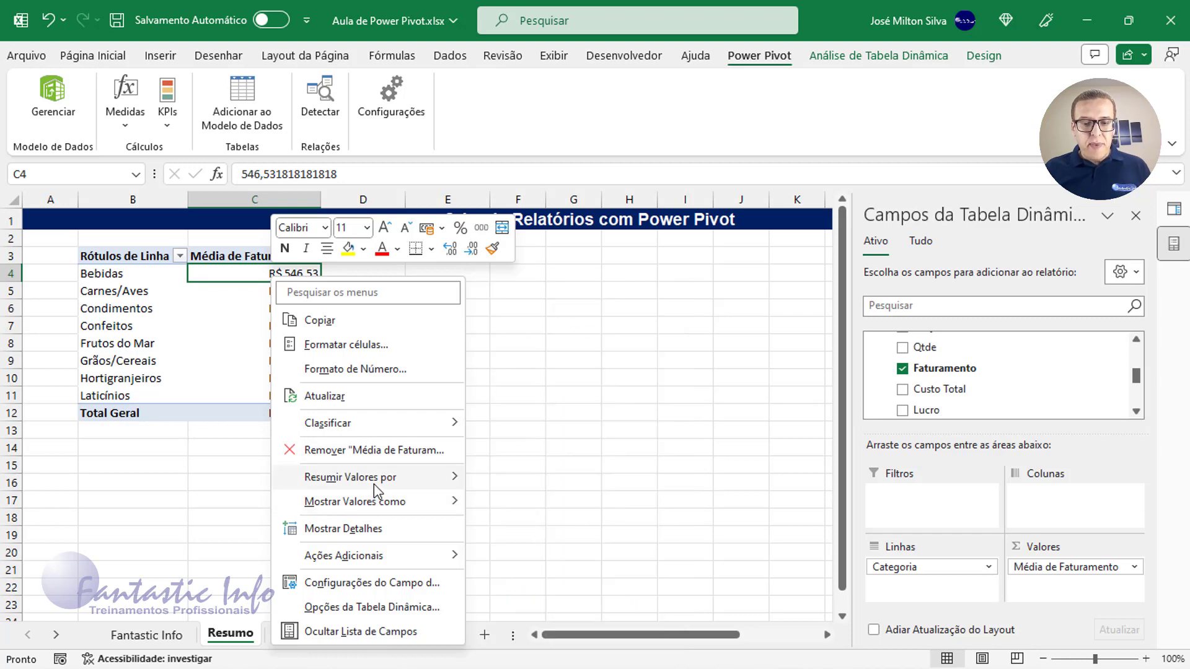
mouse_move(380, 487)
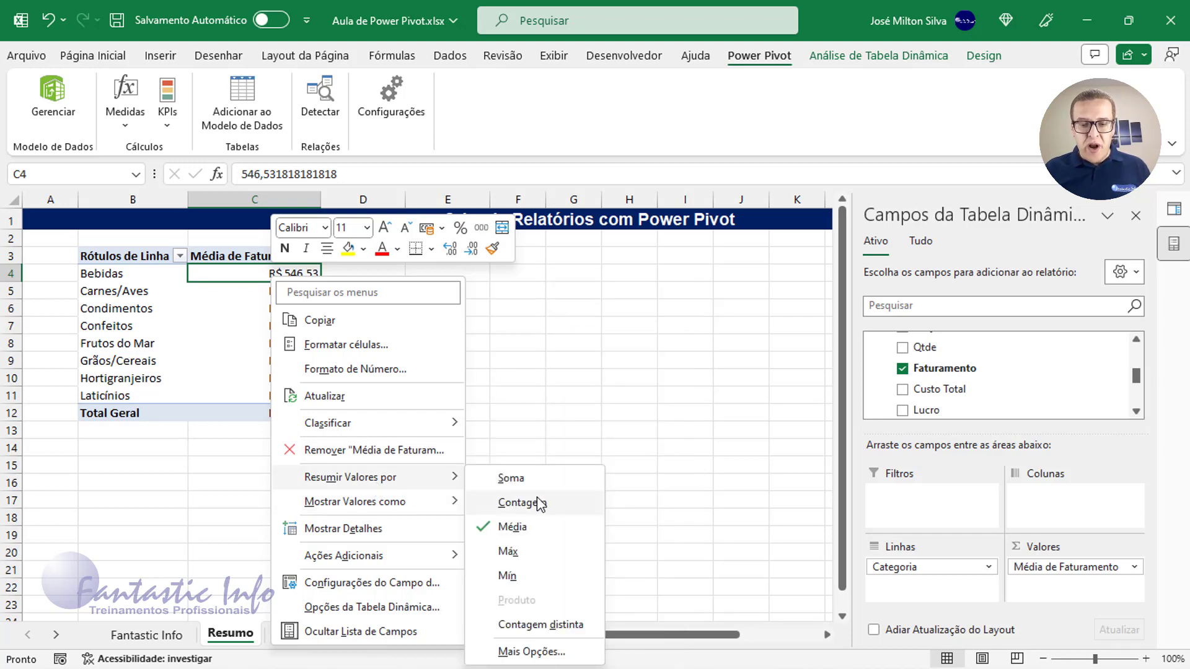
left_click(528, 482)
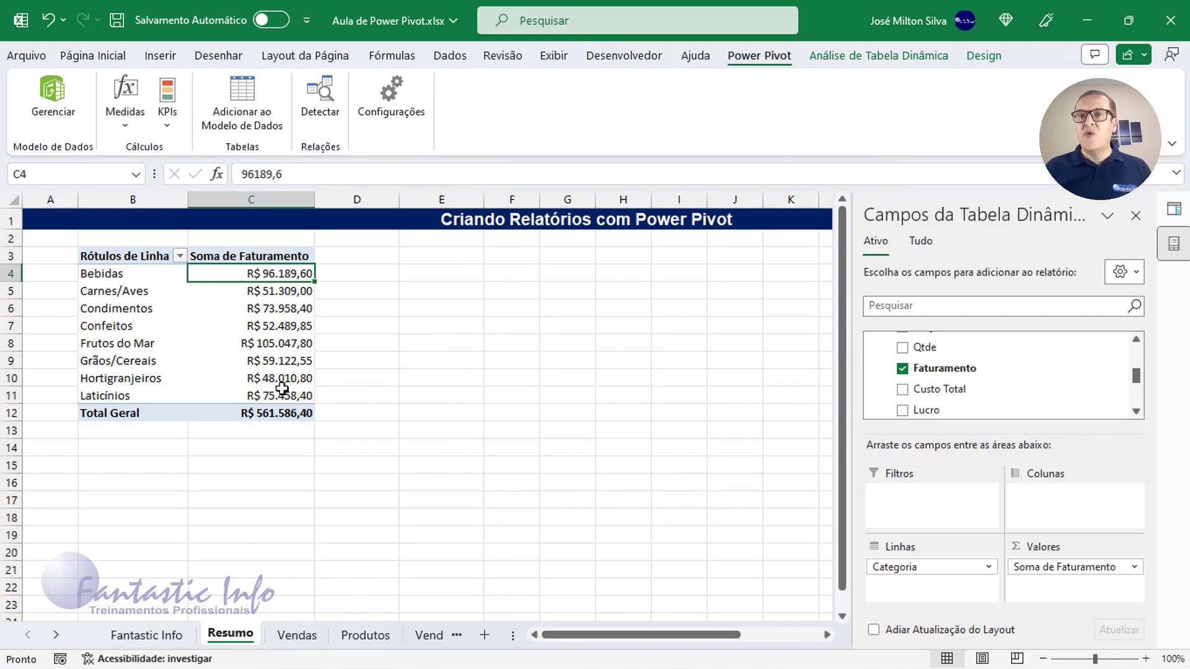
mouse_move(283, 394)
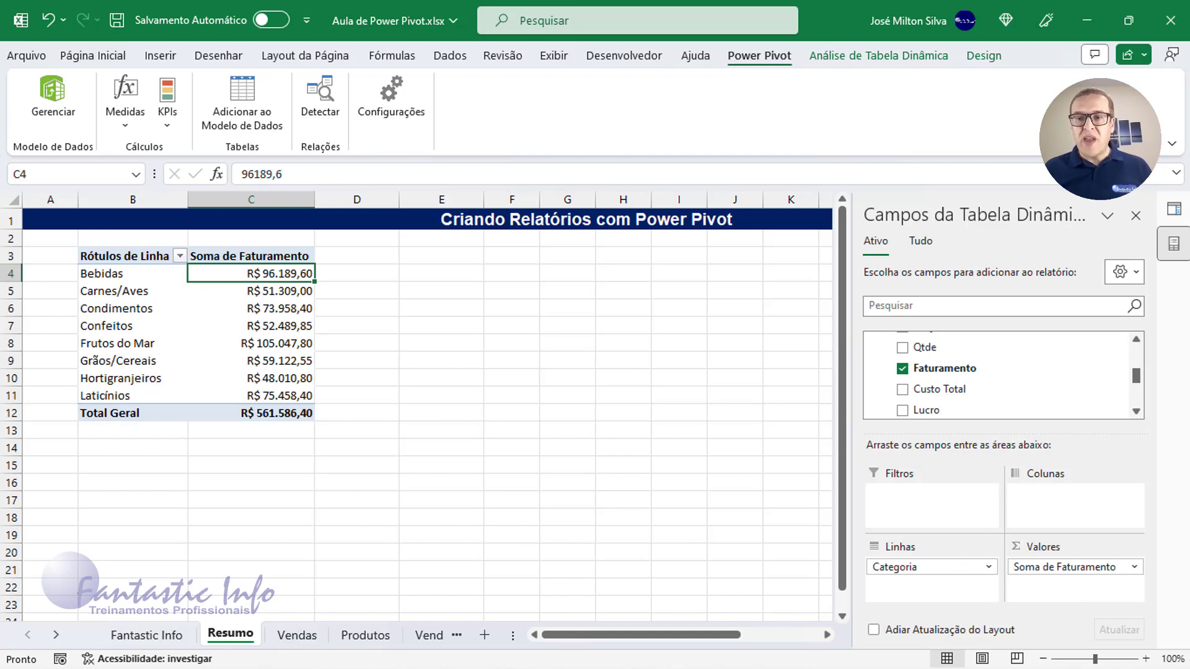
- Open the data model in the Power Pivot window and enlarge the calculation area beneath the Pedidos table
left_click(61, 106)
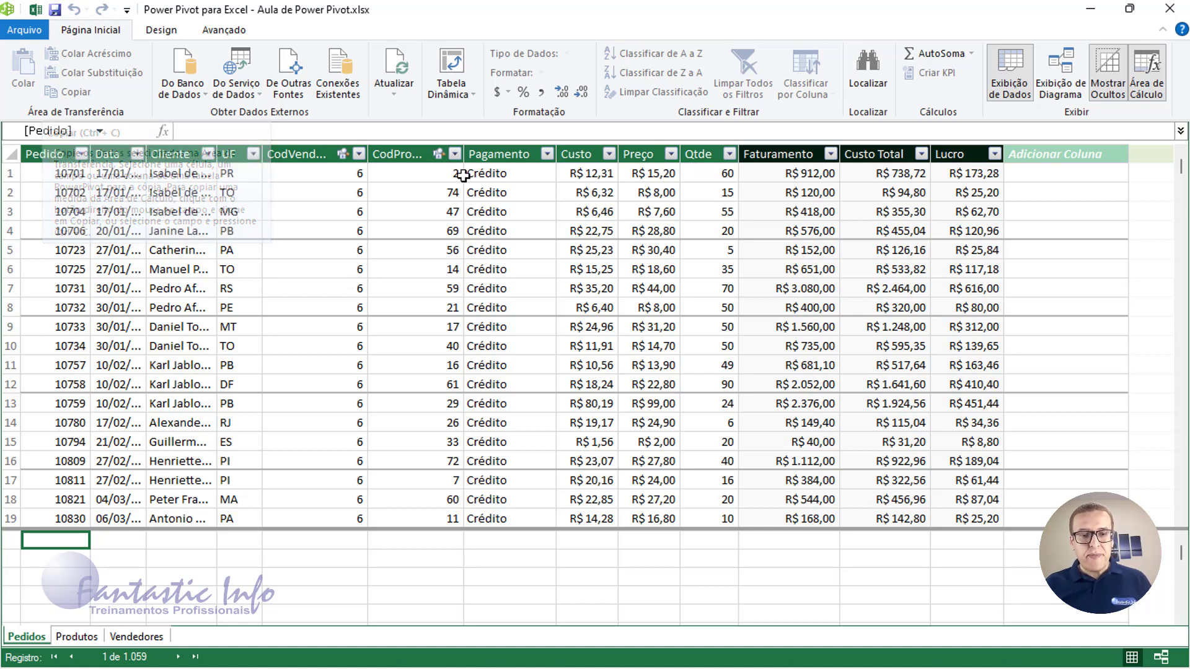
left_click(479, 567)
left_click(481, 561)
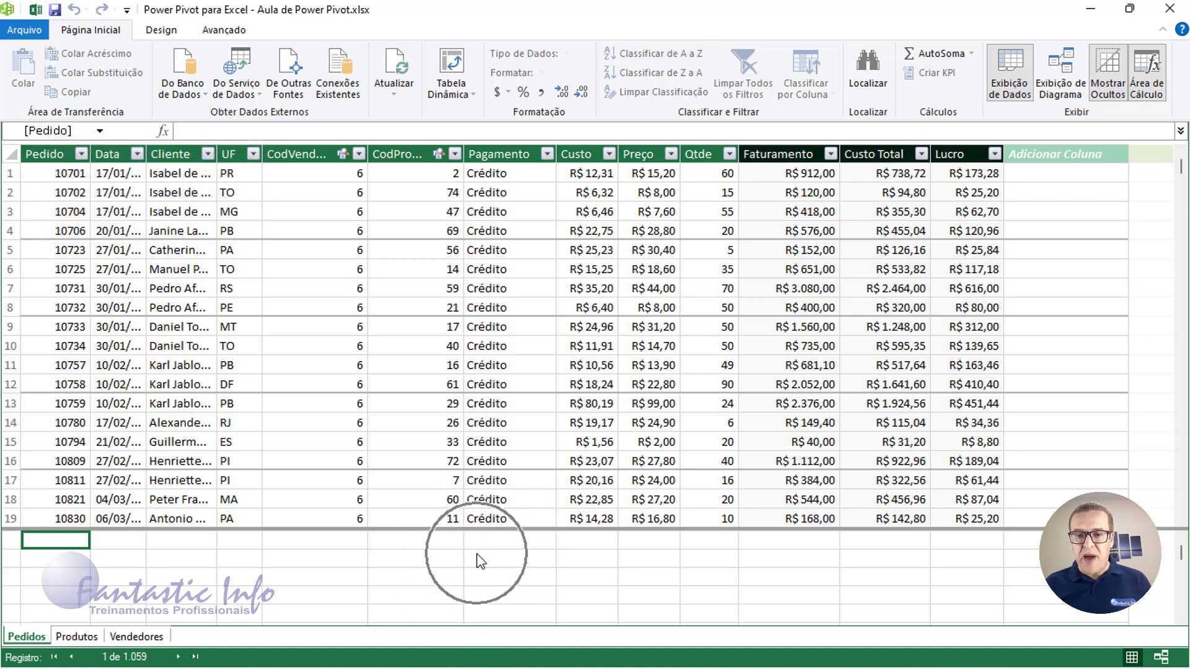
left_click_drag(481, 529, 481, 467)
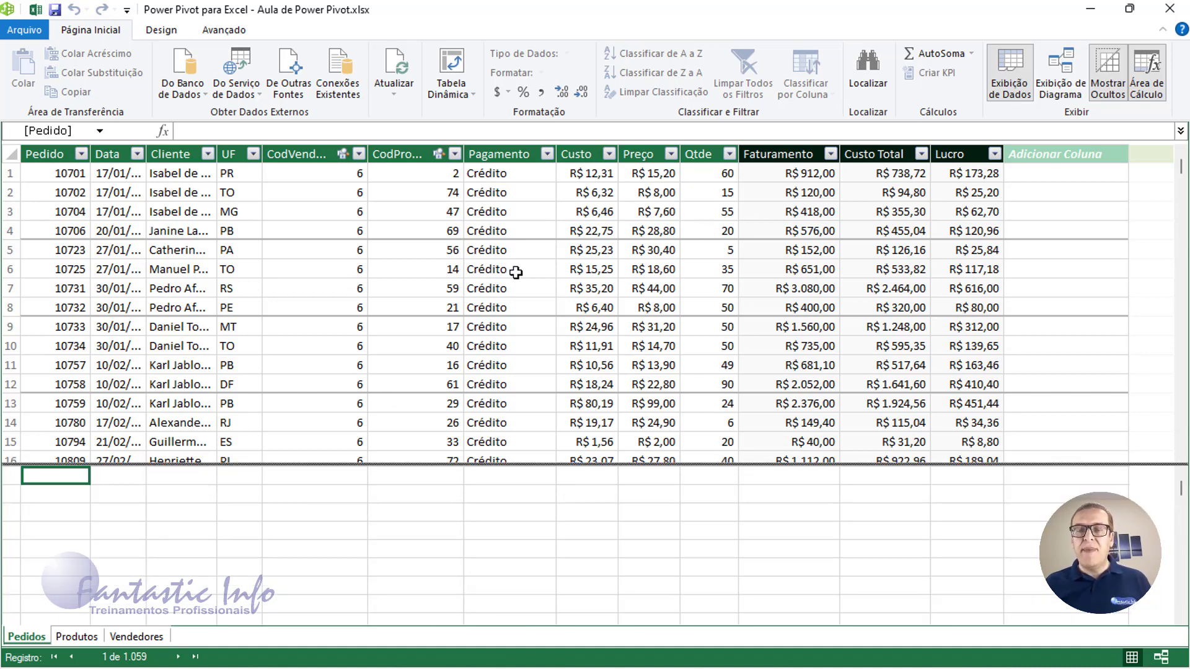
- Create the measure Faturamento Total:=SUM(Pedidos[Faturamento]) in the third calculation area row under the CodVendedor column
left_click(305, 533)
key("Up")
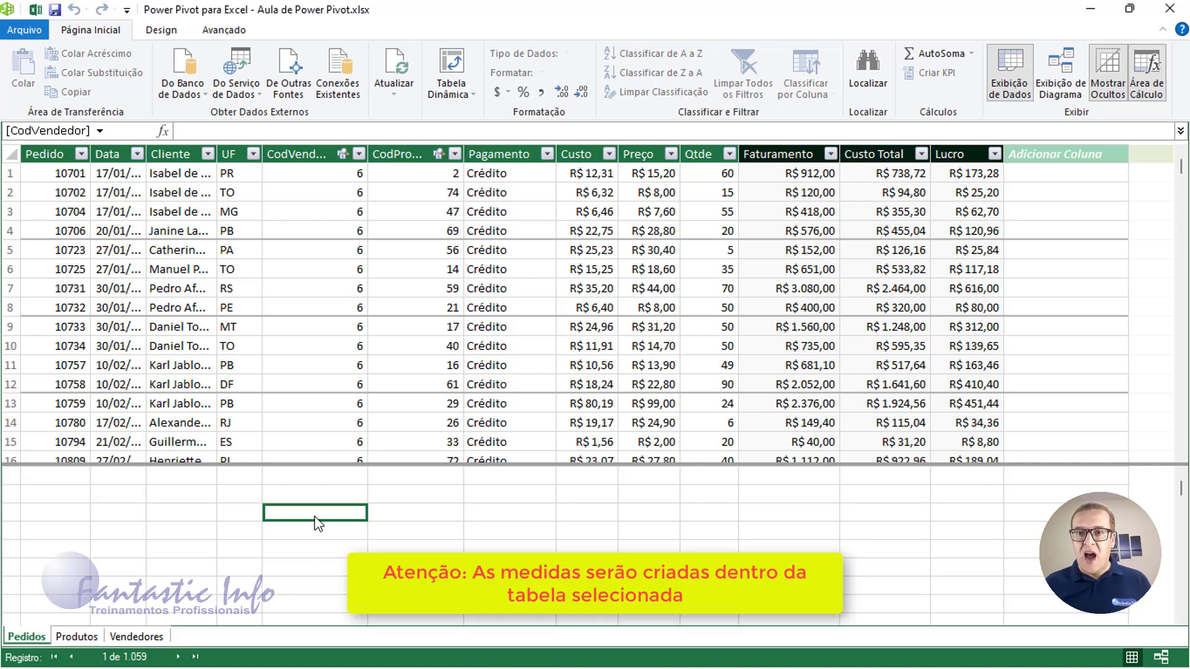
left_click(315, 517)
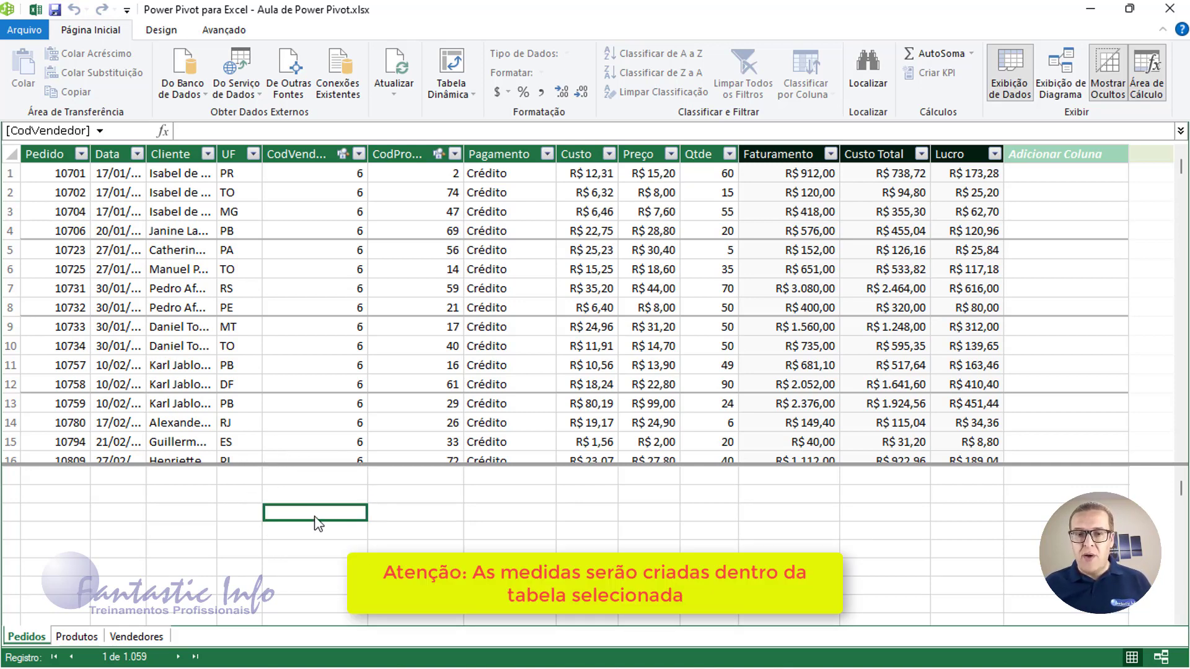
left_click(206, 135)
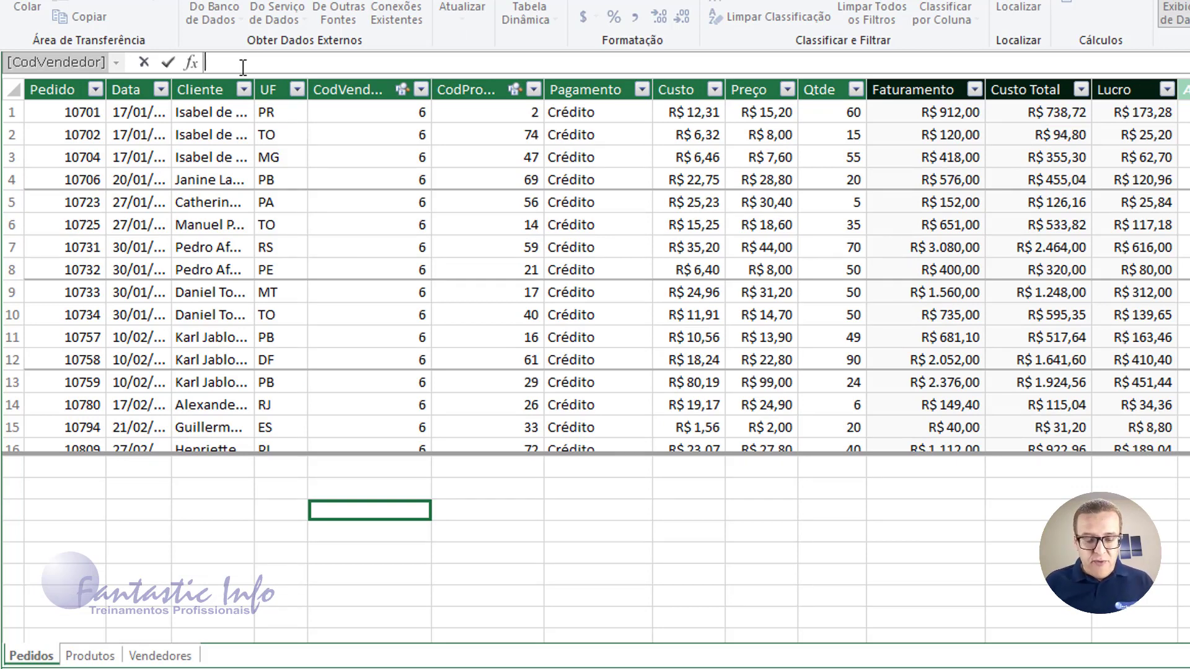
type("Fatu")
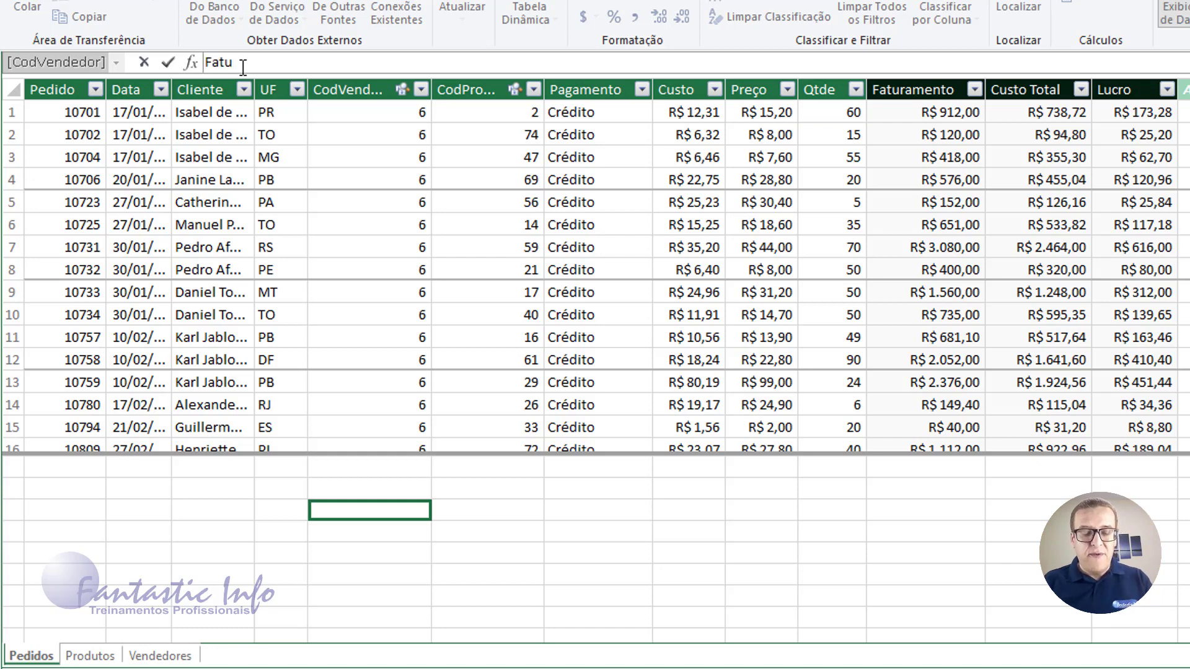
type("ramento T")
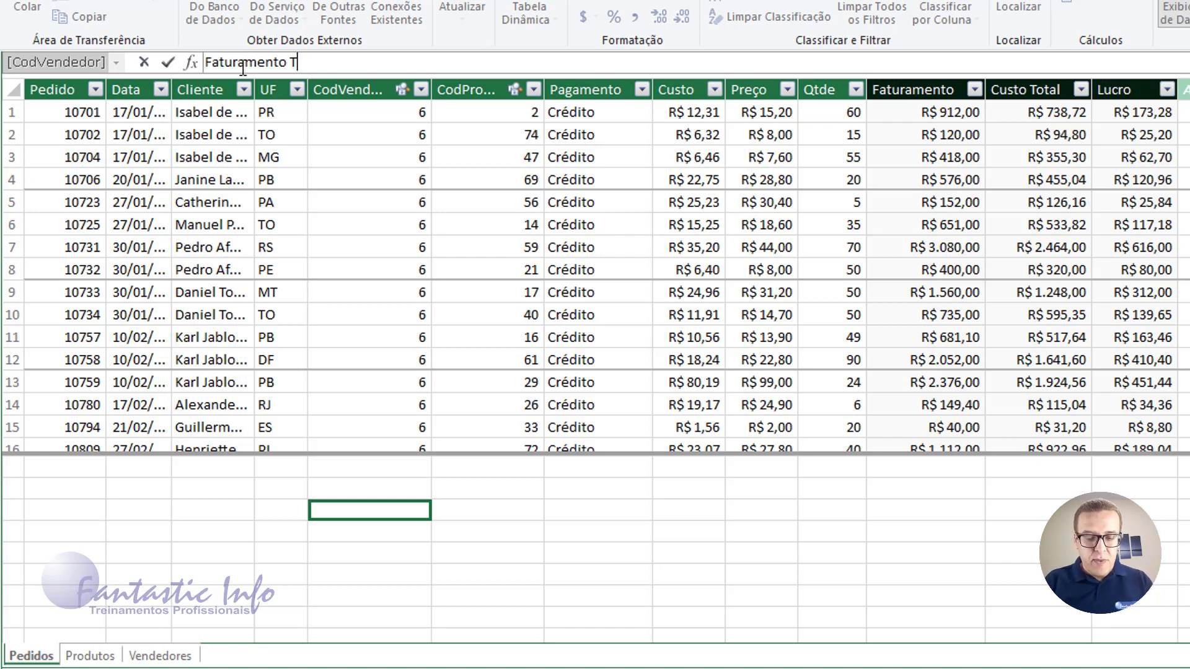
type("otal:")
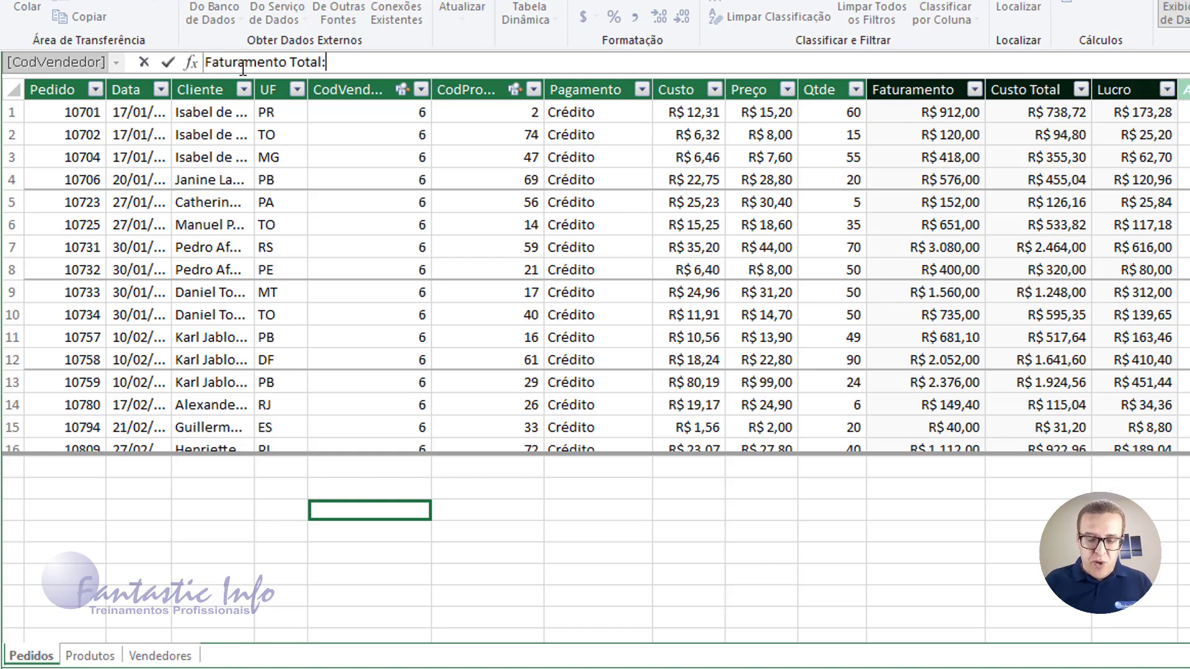
type("=")
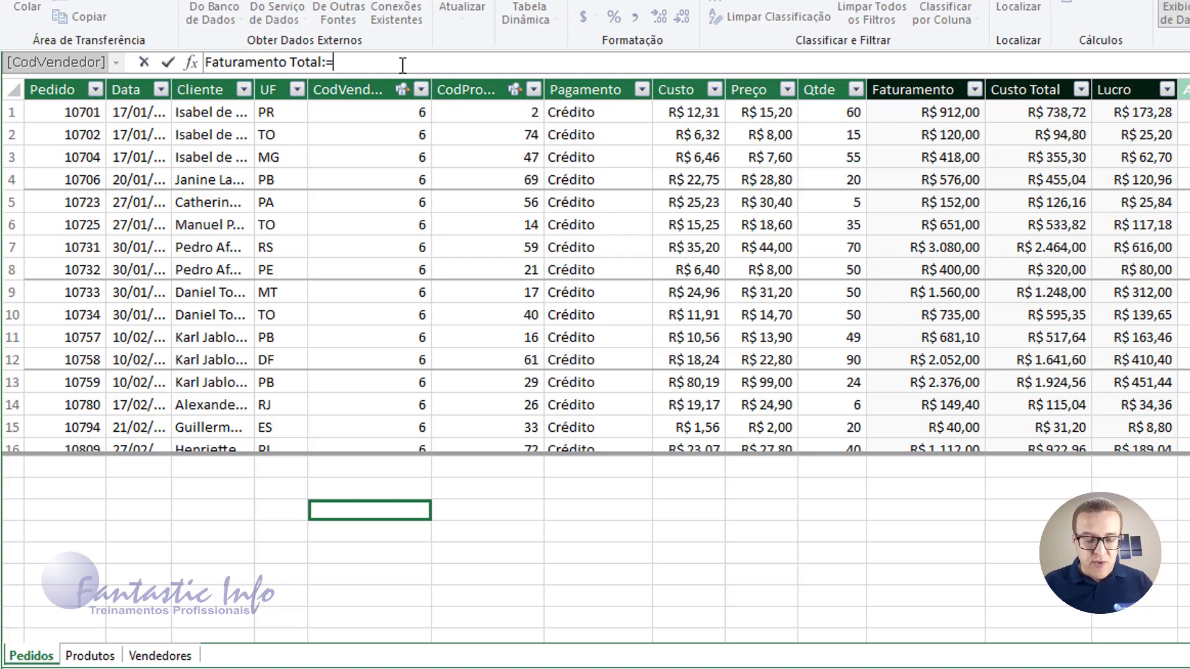
type("S")
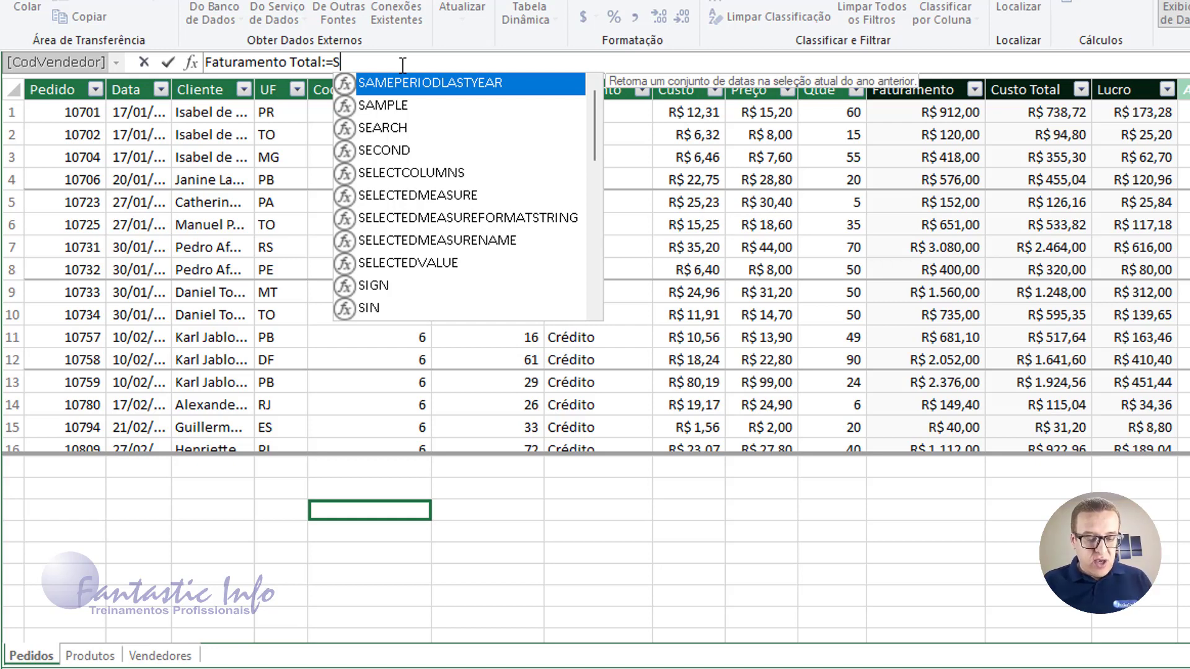
type("UM")
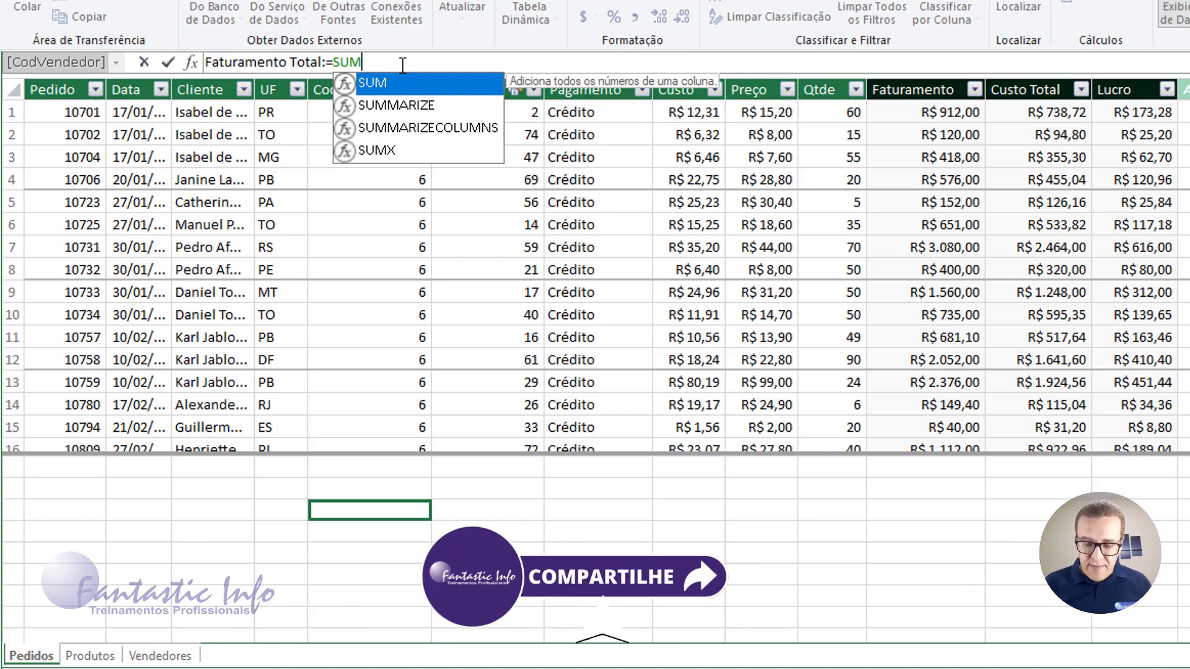
type("(")
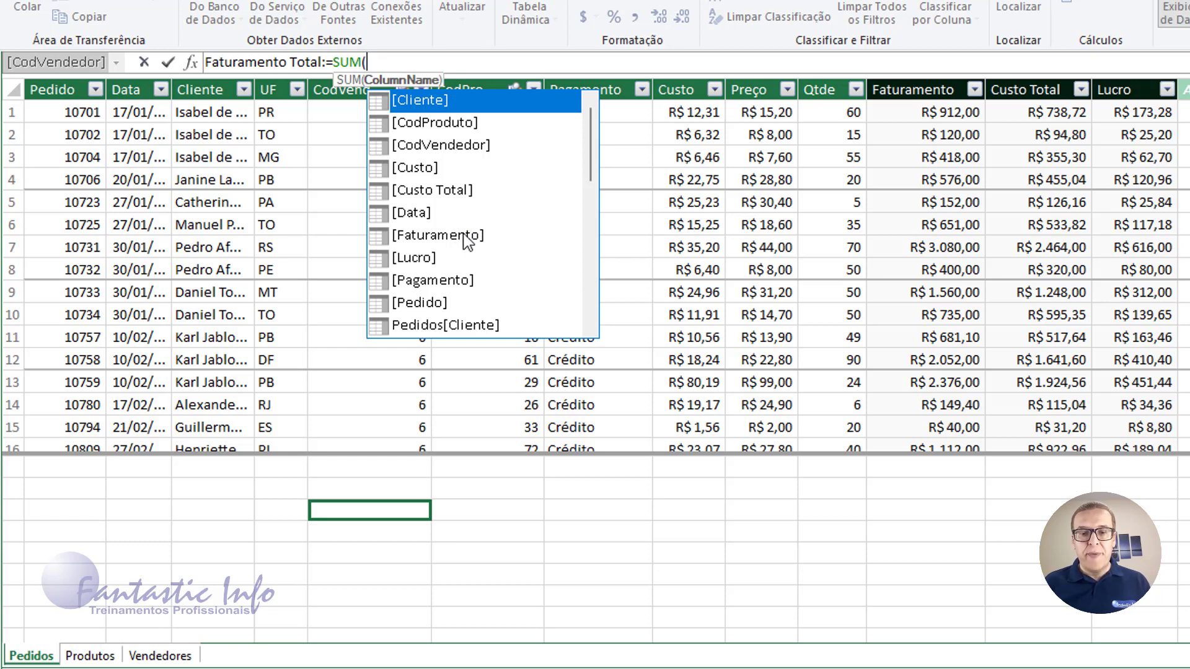
scroll(465, 239, "down", 2)
scroll(464, 239, "down", 3)
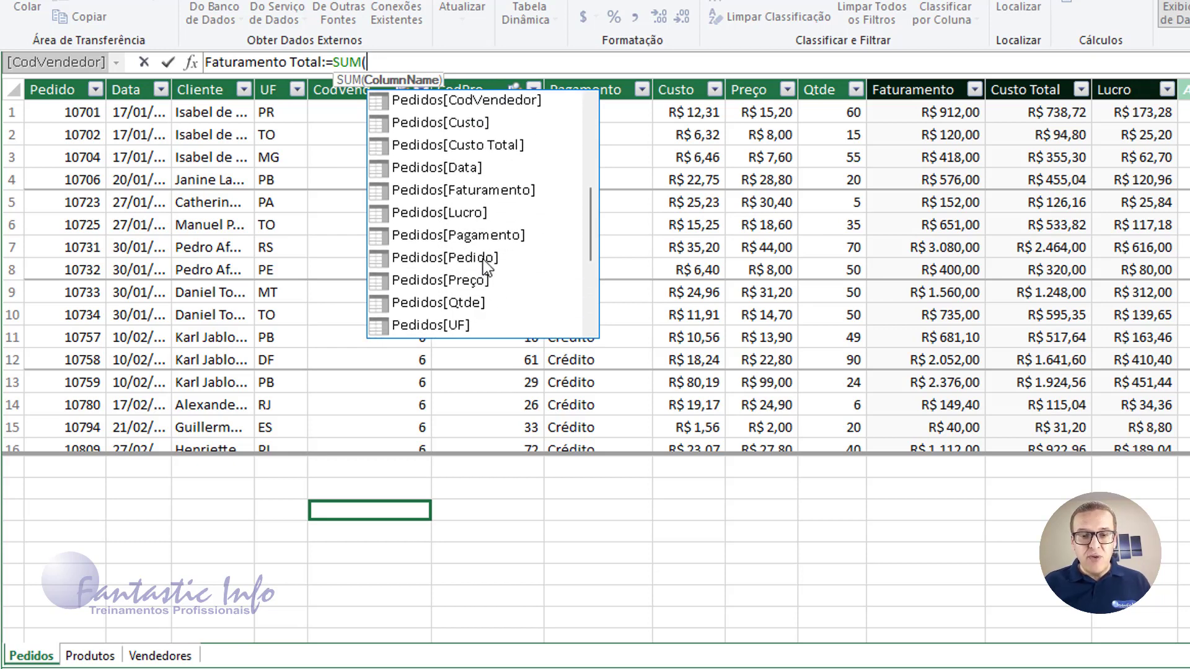
double_click(456, 190)
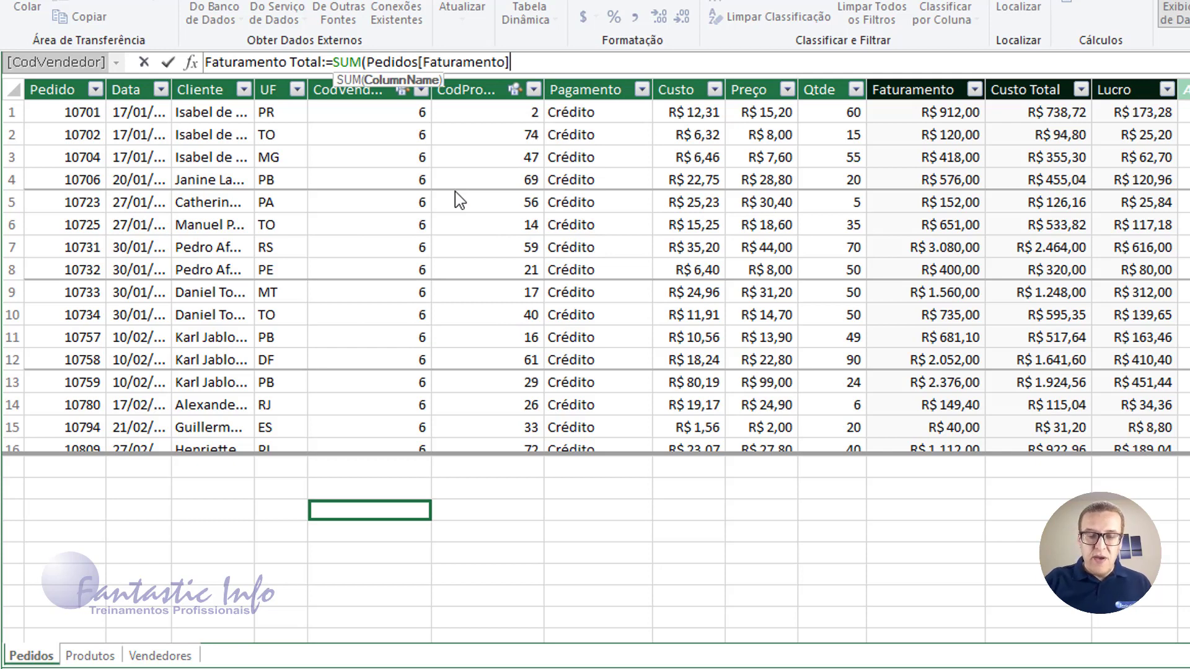
type(")")
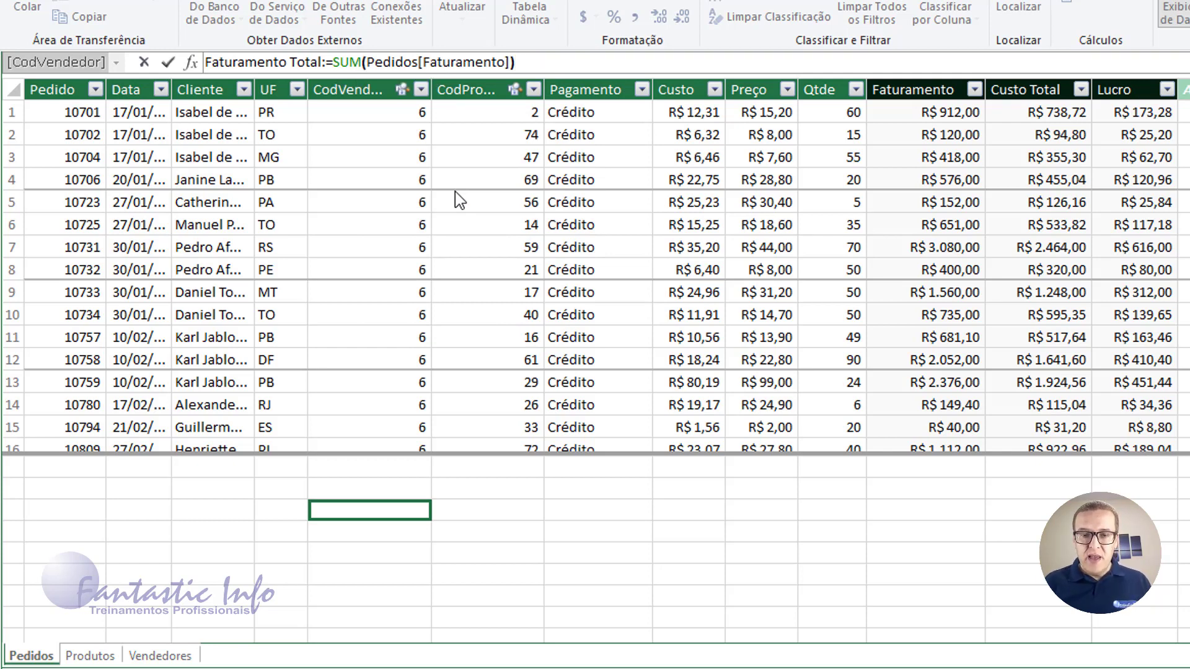
key("Return")
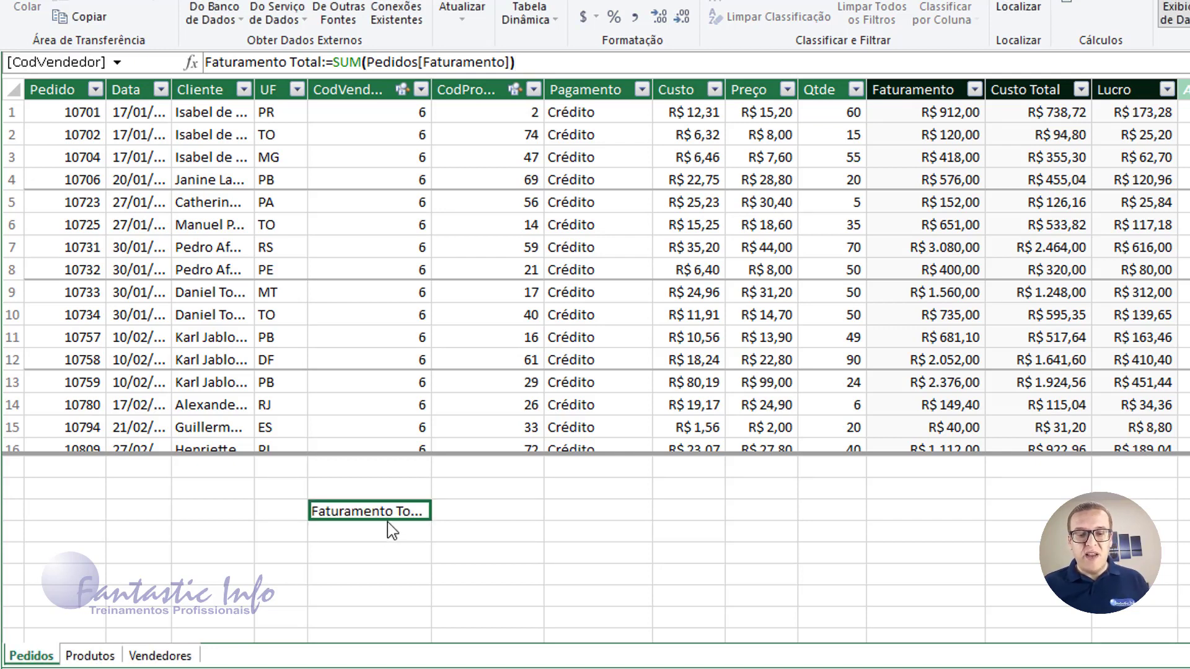
- Format the Faturamento Total measure as Brazilian currency, R$ Português (Brasil)
mouse_move(407, 519)
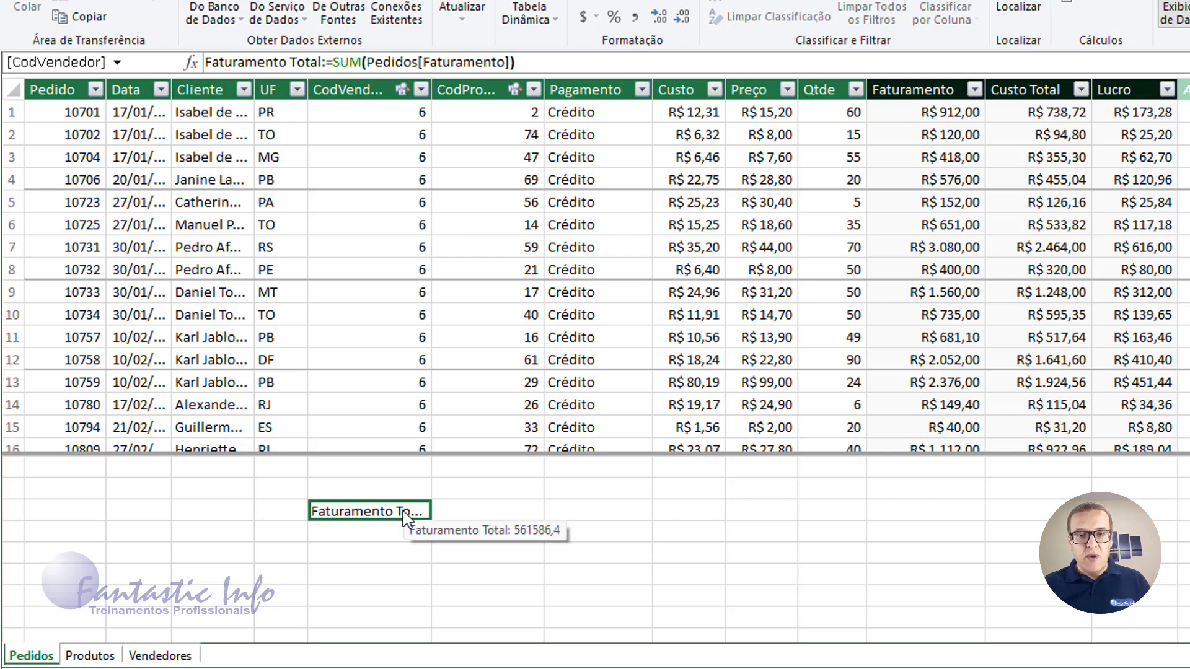
left_click(596, 17)
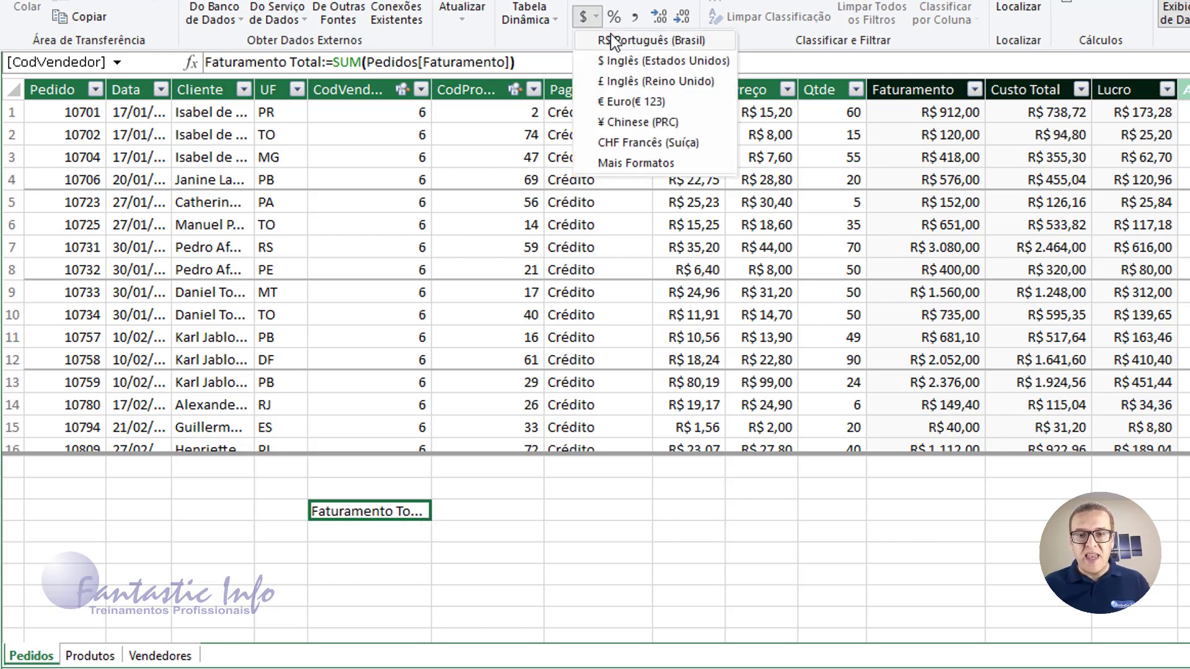
left_click(651, 40)
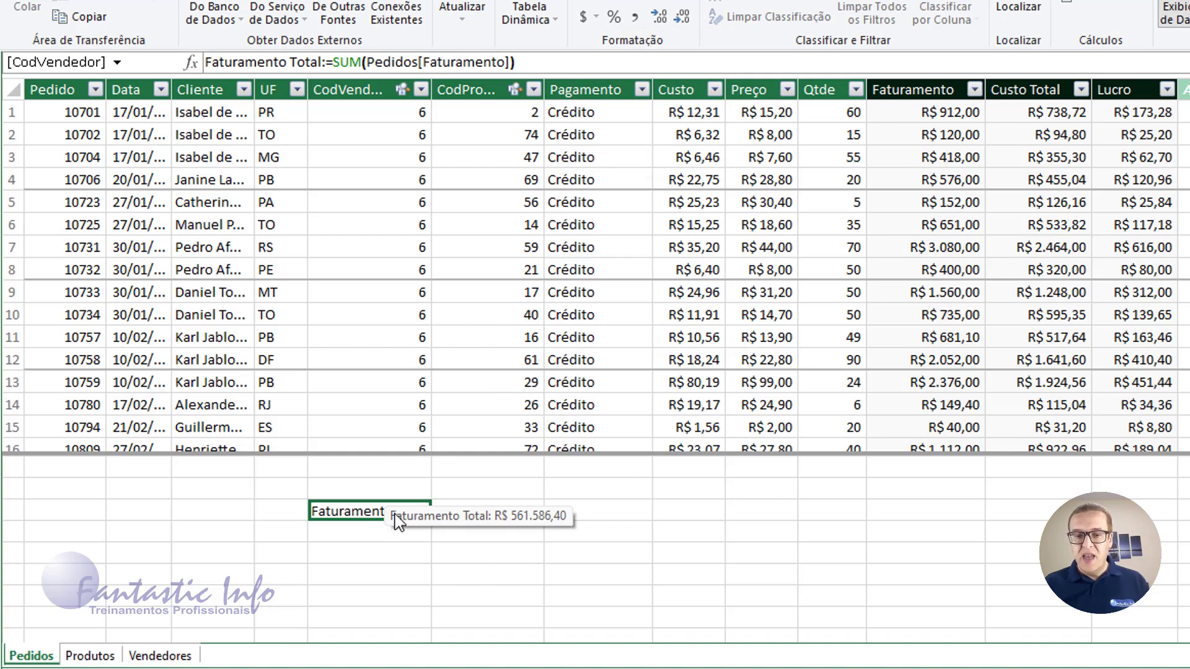
- Create the measure Custo Geral:=SUM(Pedidos[Custo Total]) in the cell directly below Faturamento Total
left_click(377, 528)
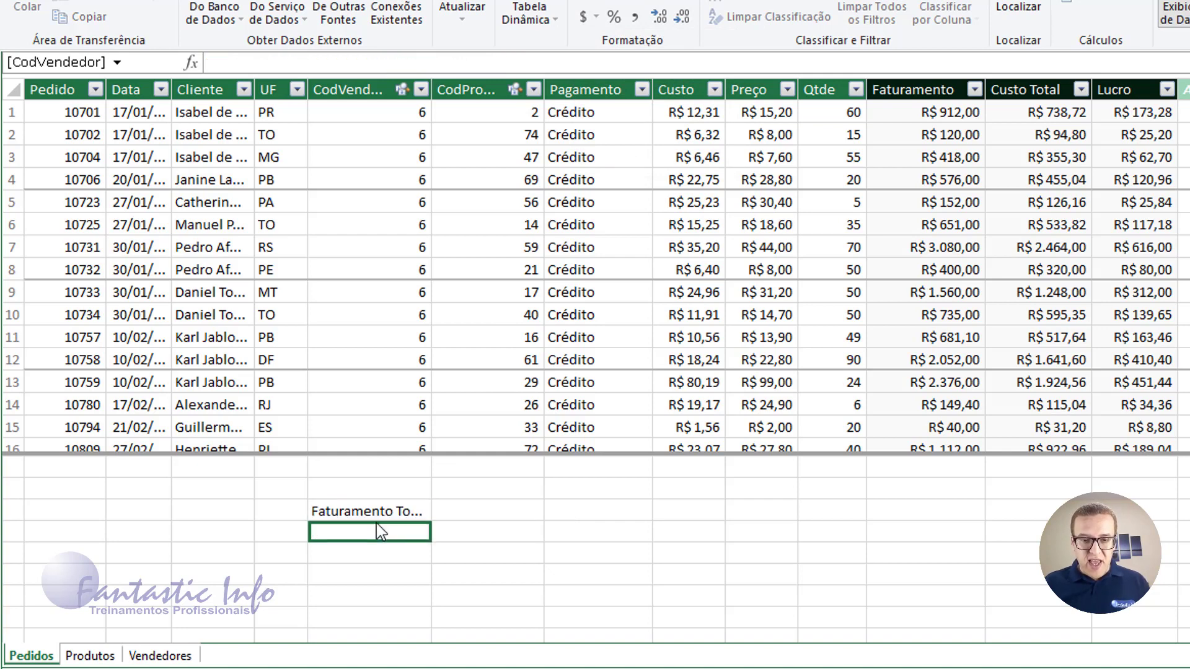
left_click(354, 72)
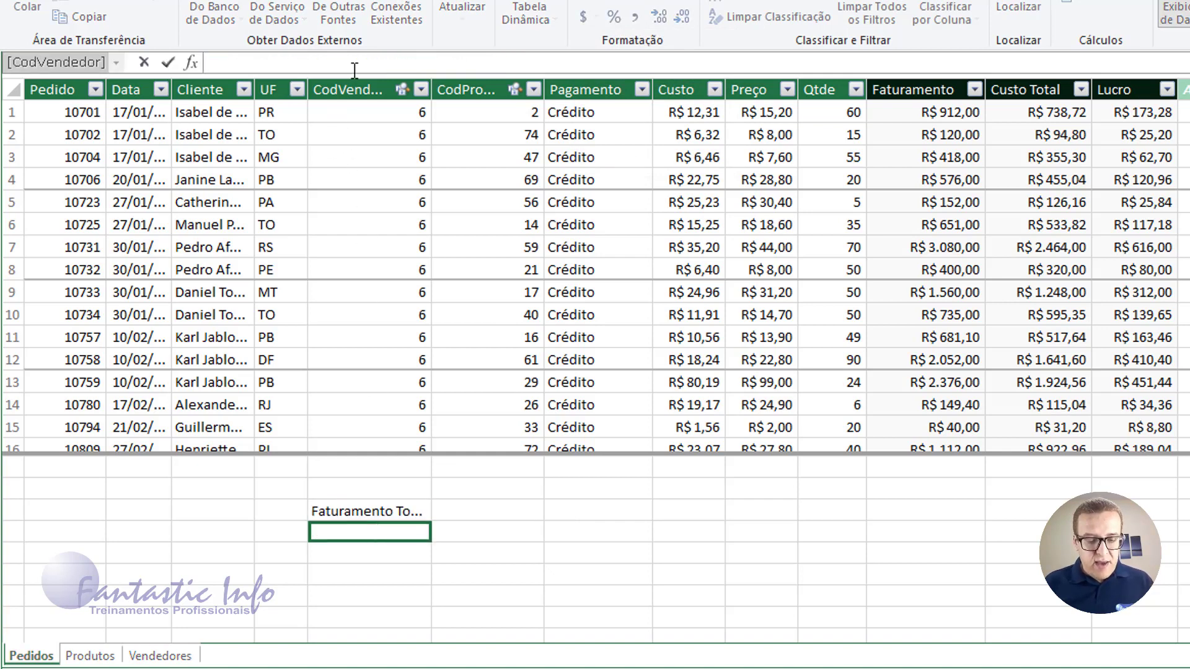
type("cUSTO")
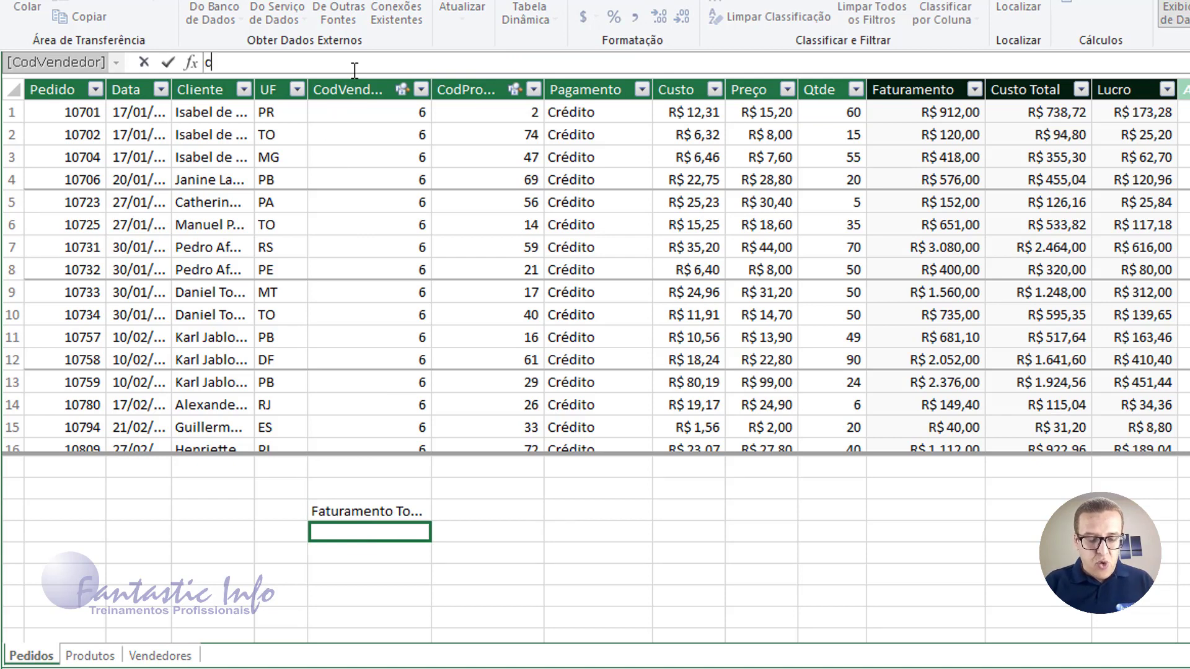
key("BackSpace")
key("BackSpace")
key("BackSpace")
key("BackSpace")
key("BackSpace")
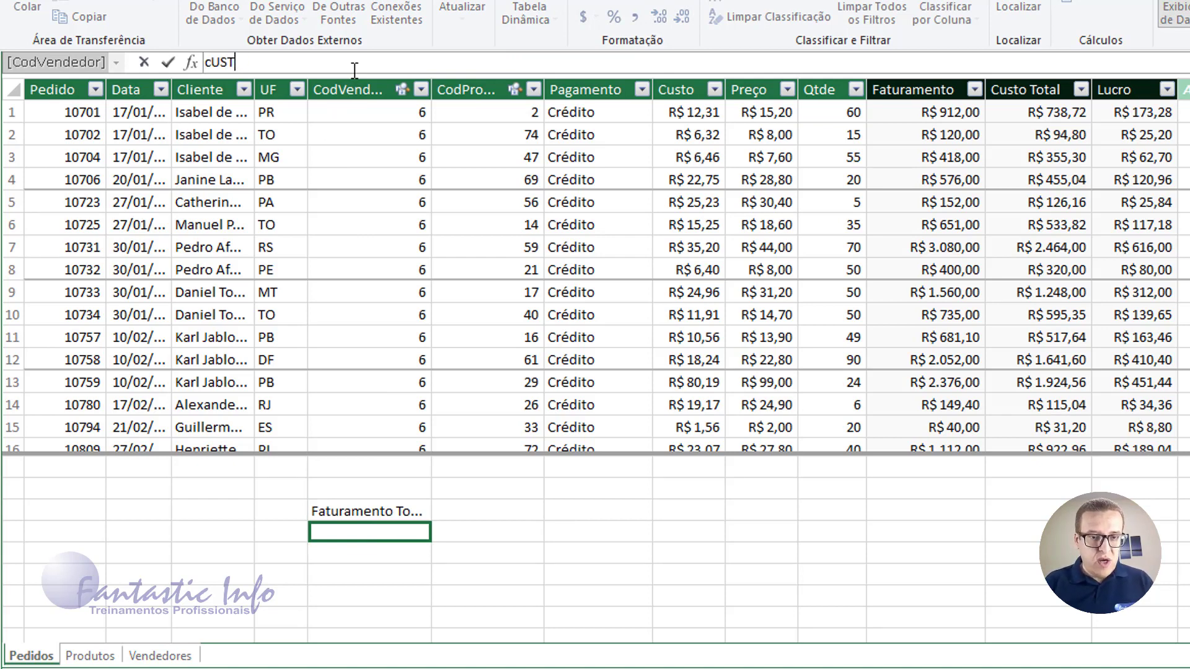
type("Cust")
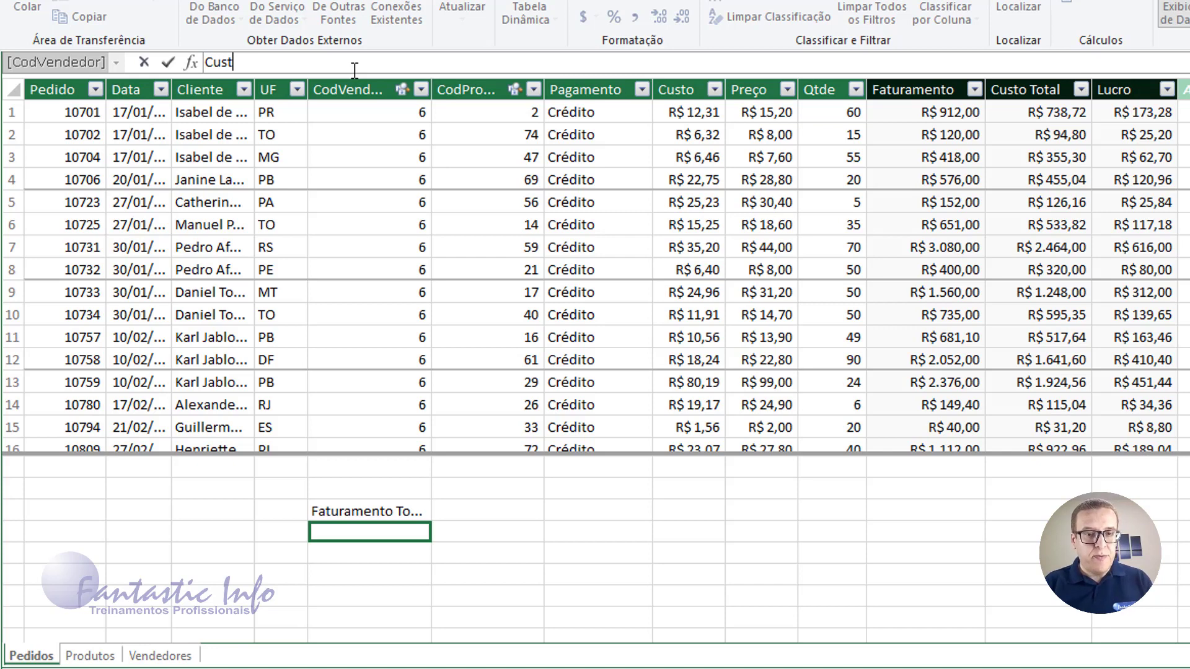
type("o Geral")
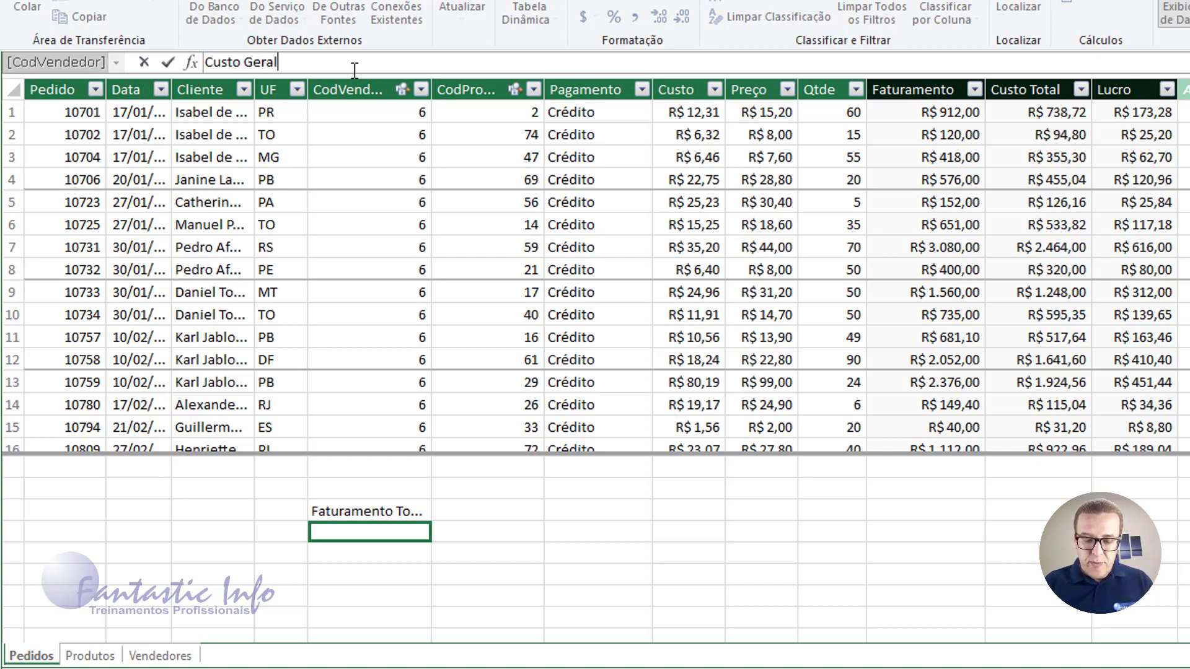
type(":=")
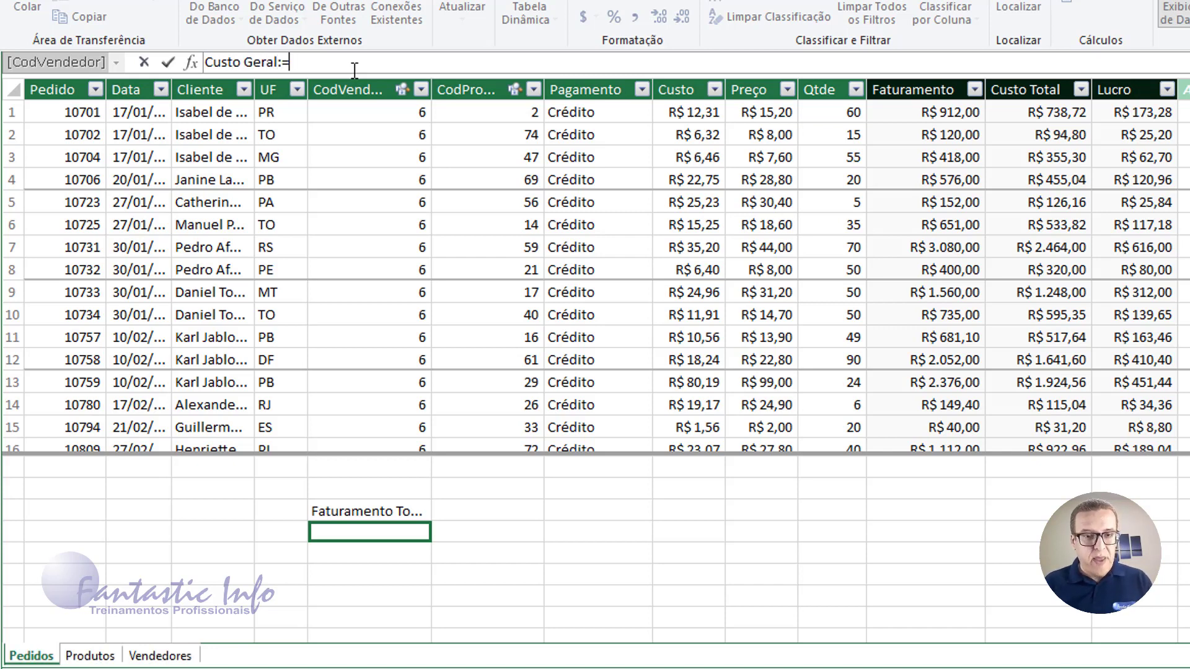
type("sum(")
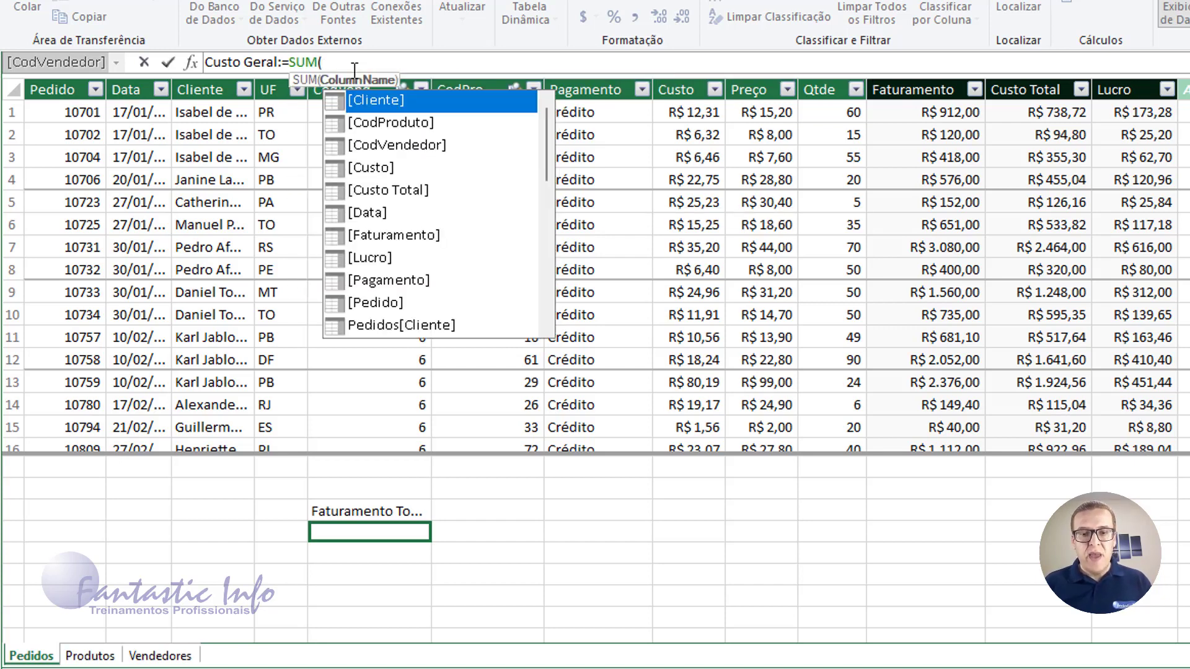
scroll(455, 189, "down", 2)
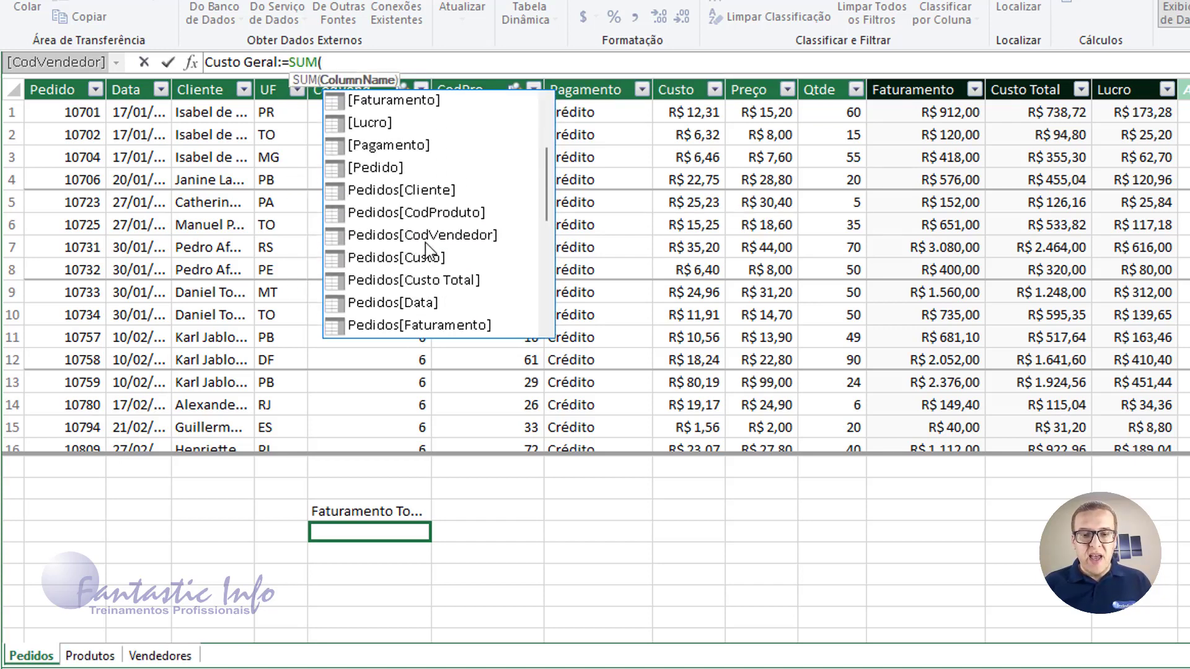
left_click(414, 284)
double_click(432, 282)
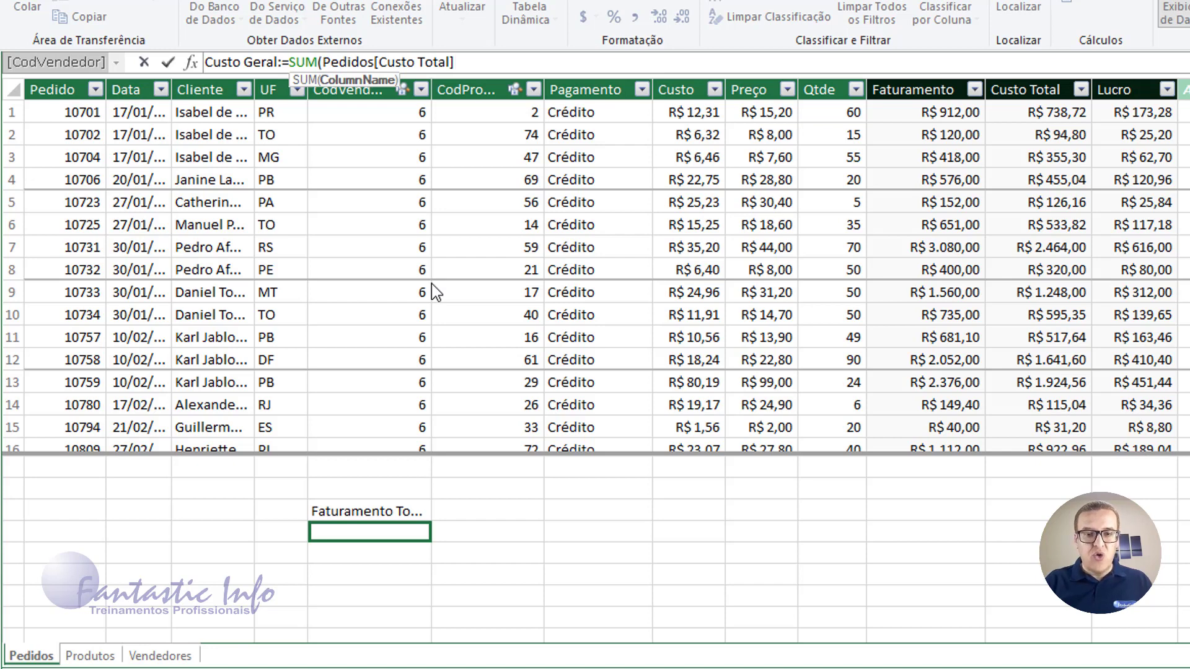
type(")")
key("Return")
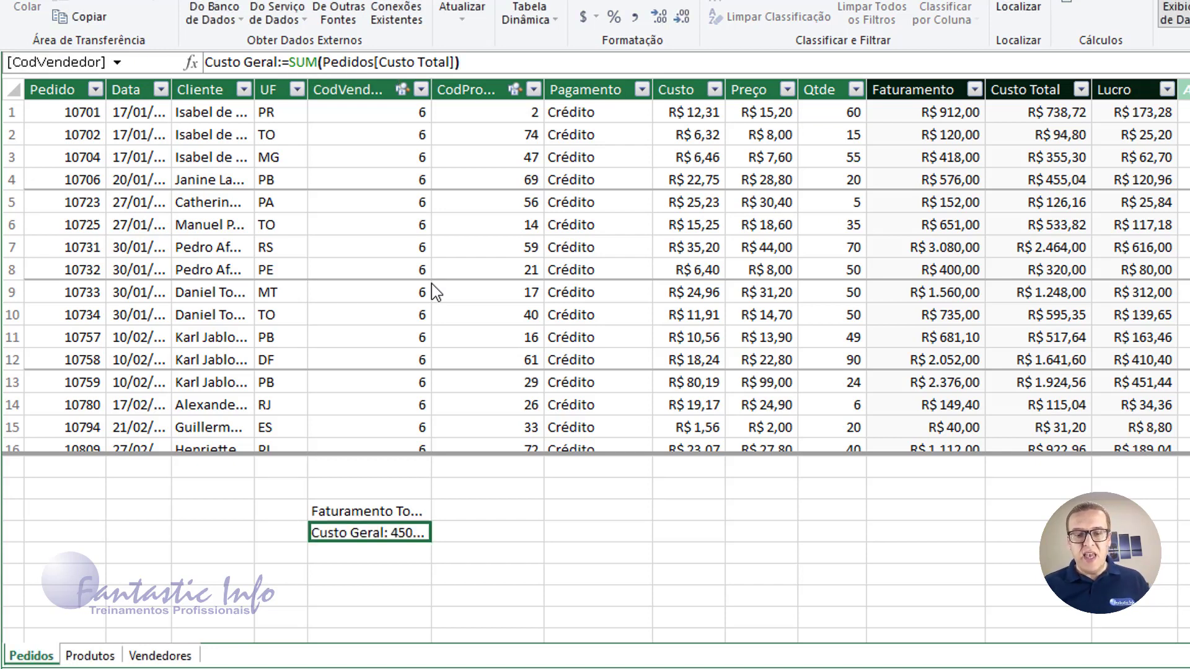
- Format the Custo Geral measure as Brazilian currency, R$ Português (Brasil)
mouse_move(397, 542)
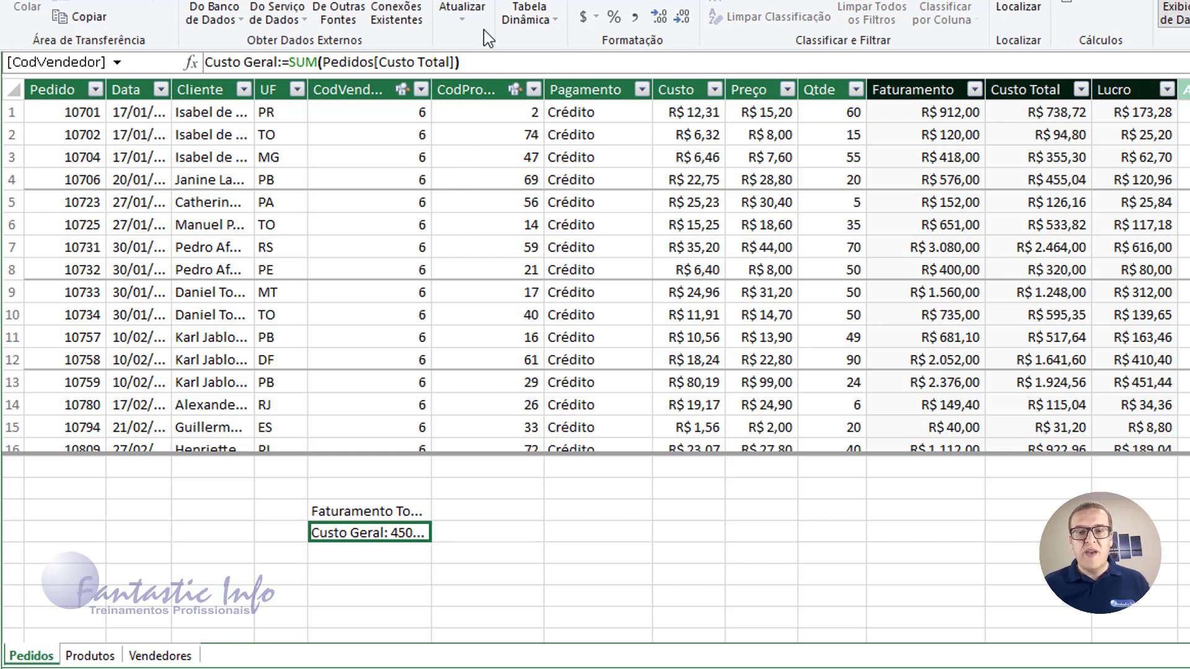
left_click(595, 17)
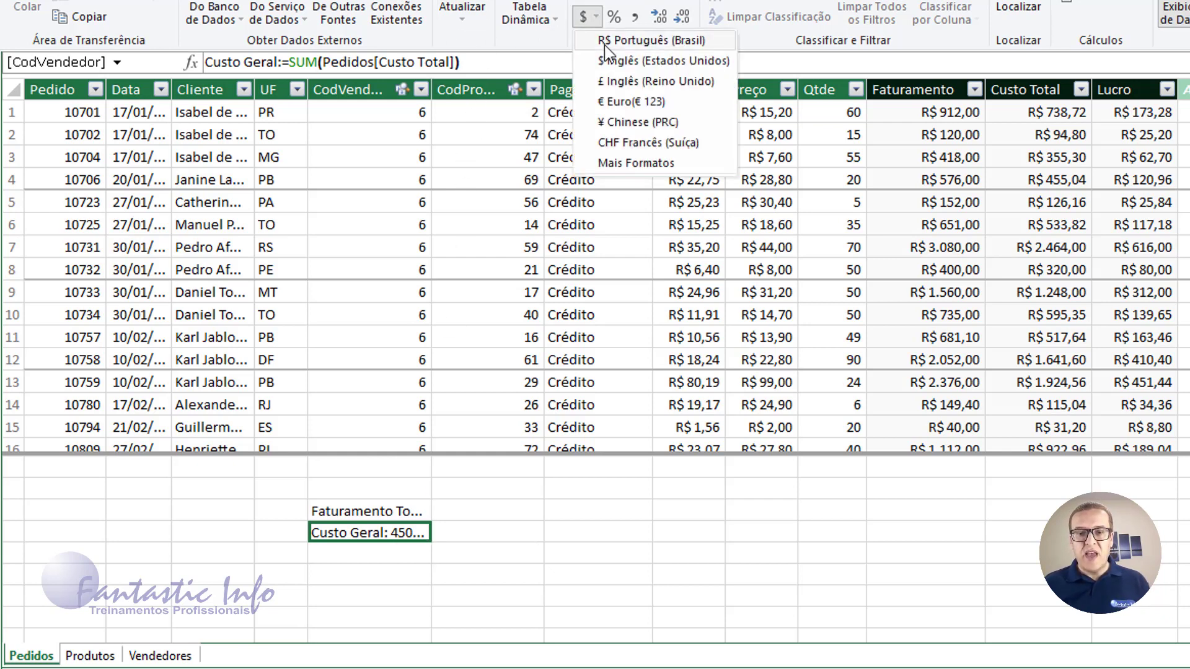
left_click(605, 46)
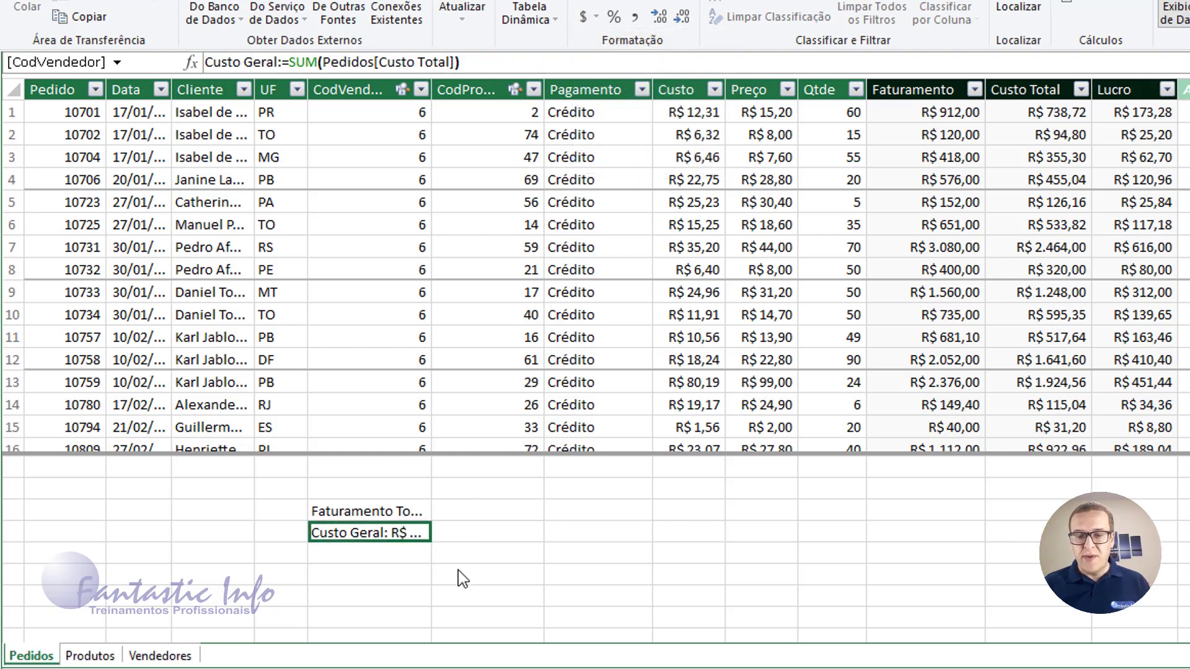
- Create the measure Média Faturamento:=AVERAGE(Pedidos[Faturamento]) in the calculation area cell directly below Custo Geral
left_click(393, 554)
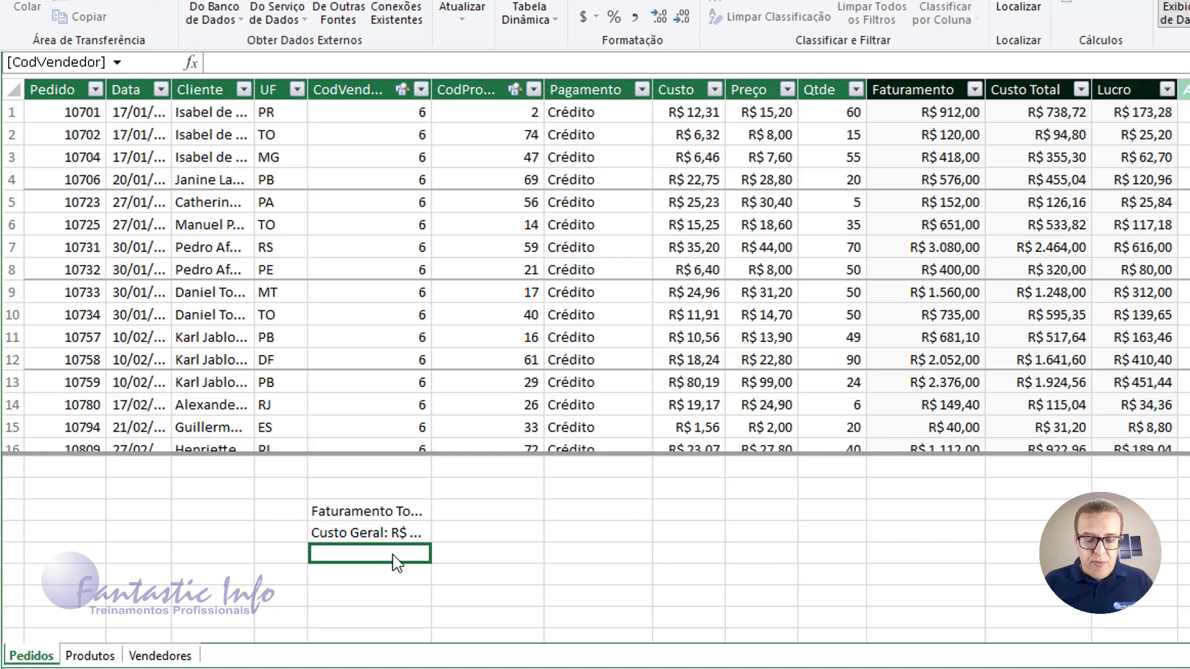
type("Mé")
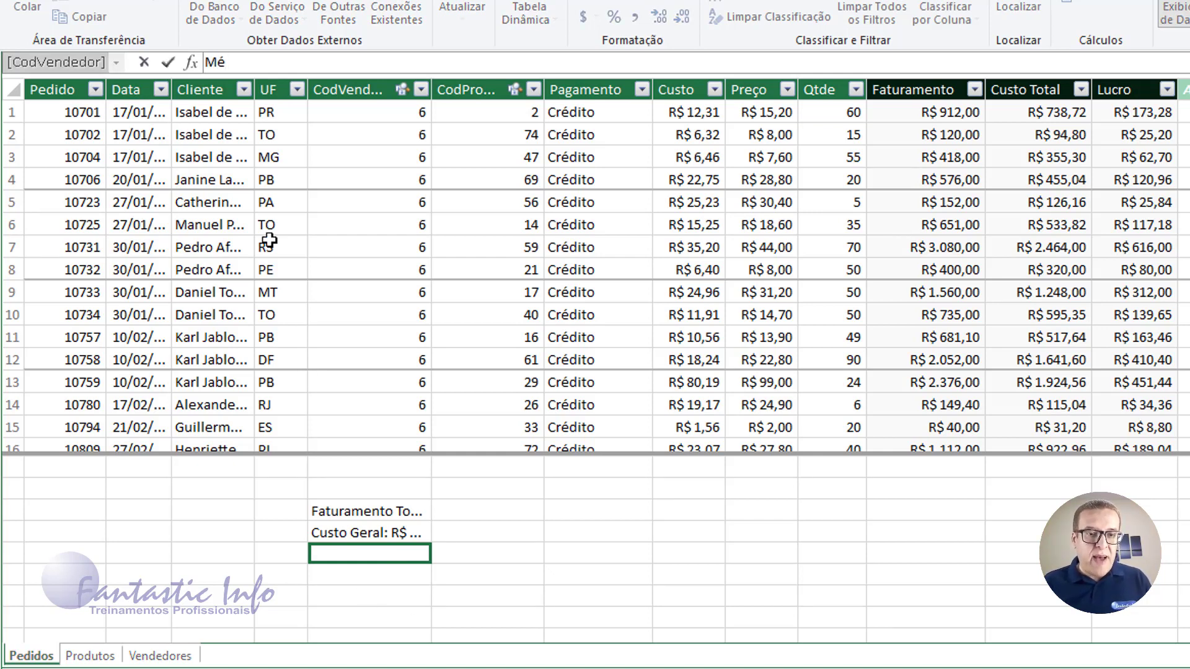
type("dia ")
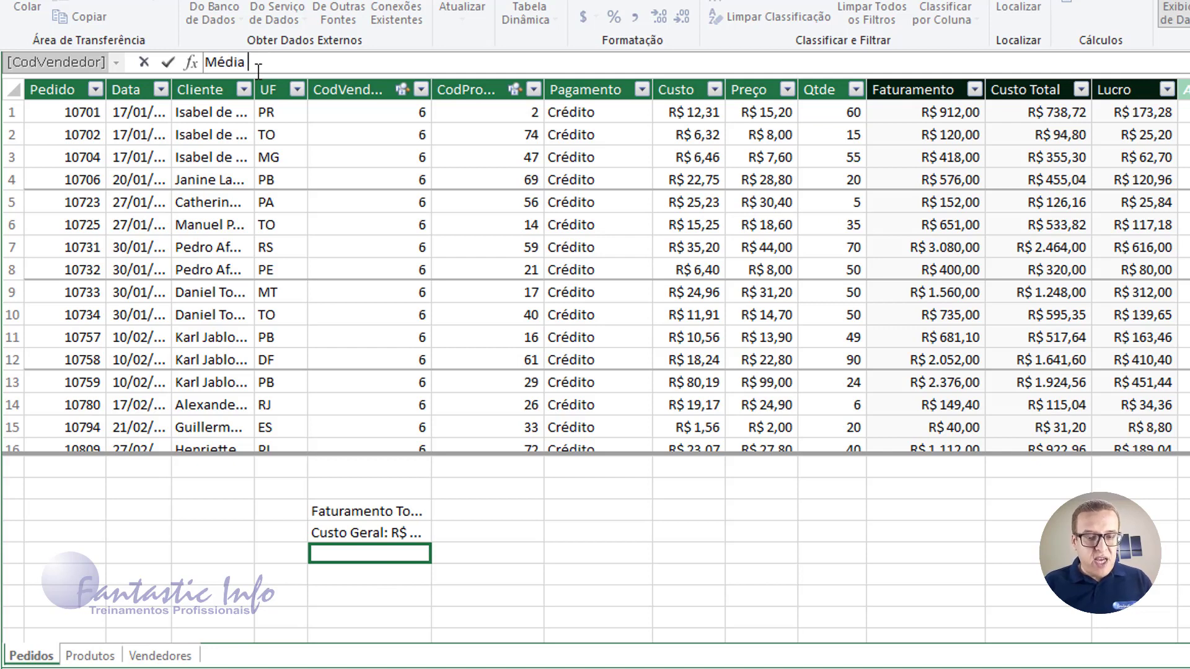
type("Faturamento")
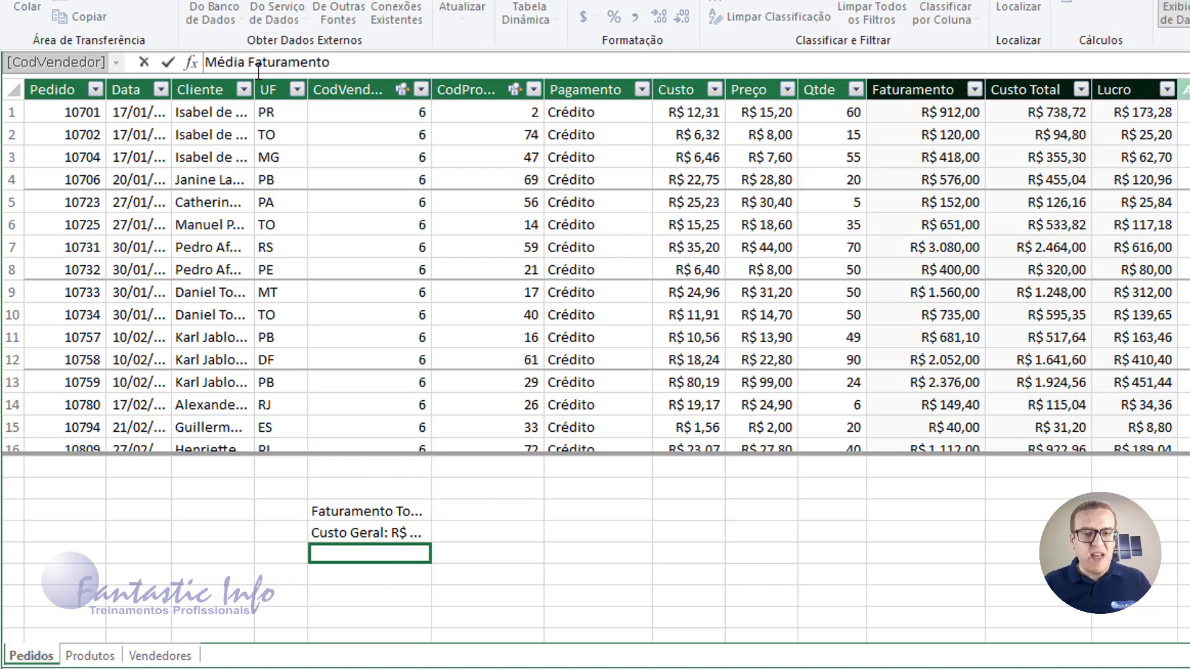
type(":=")
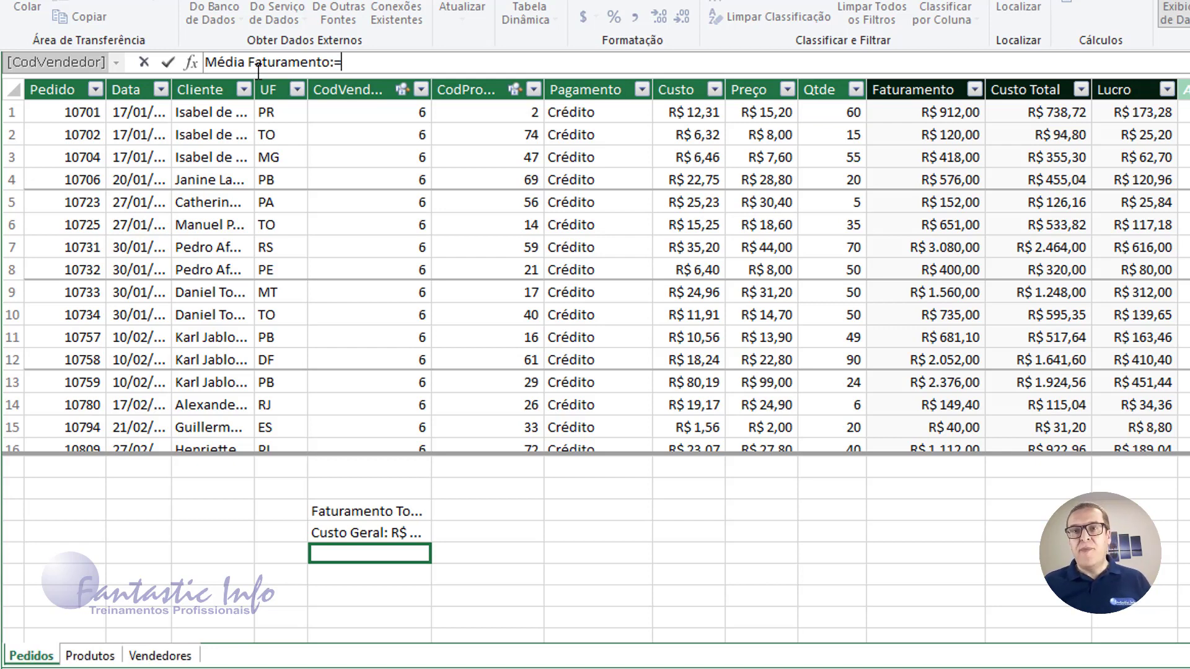
type("avera")
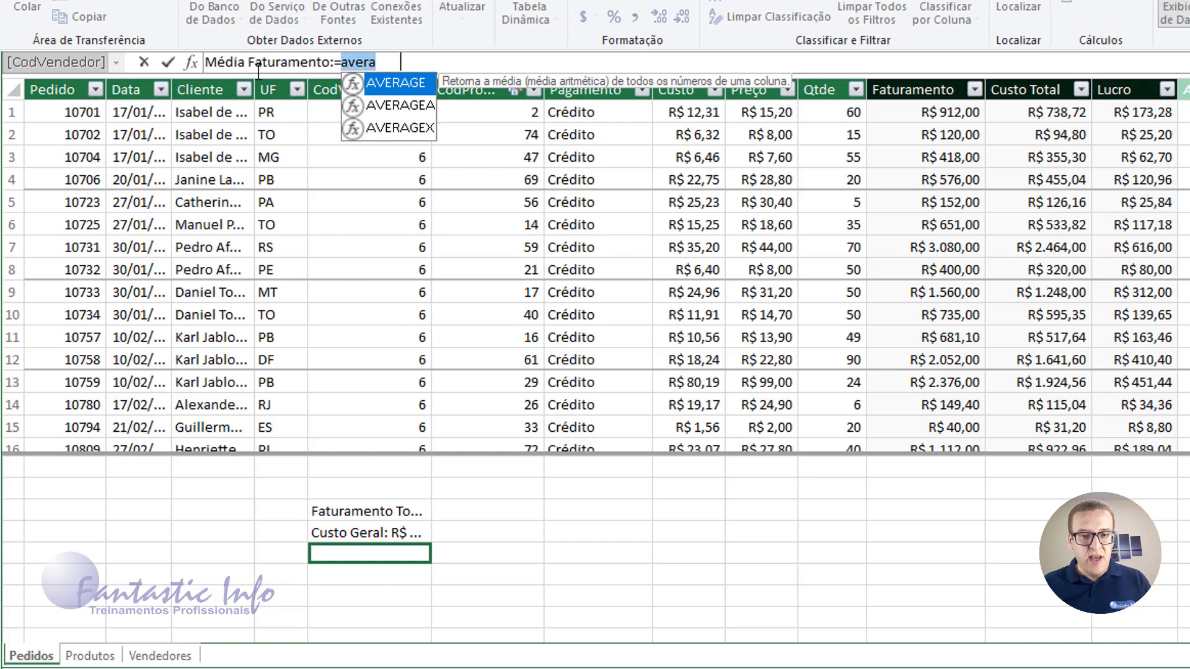
key("Tab")
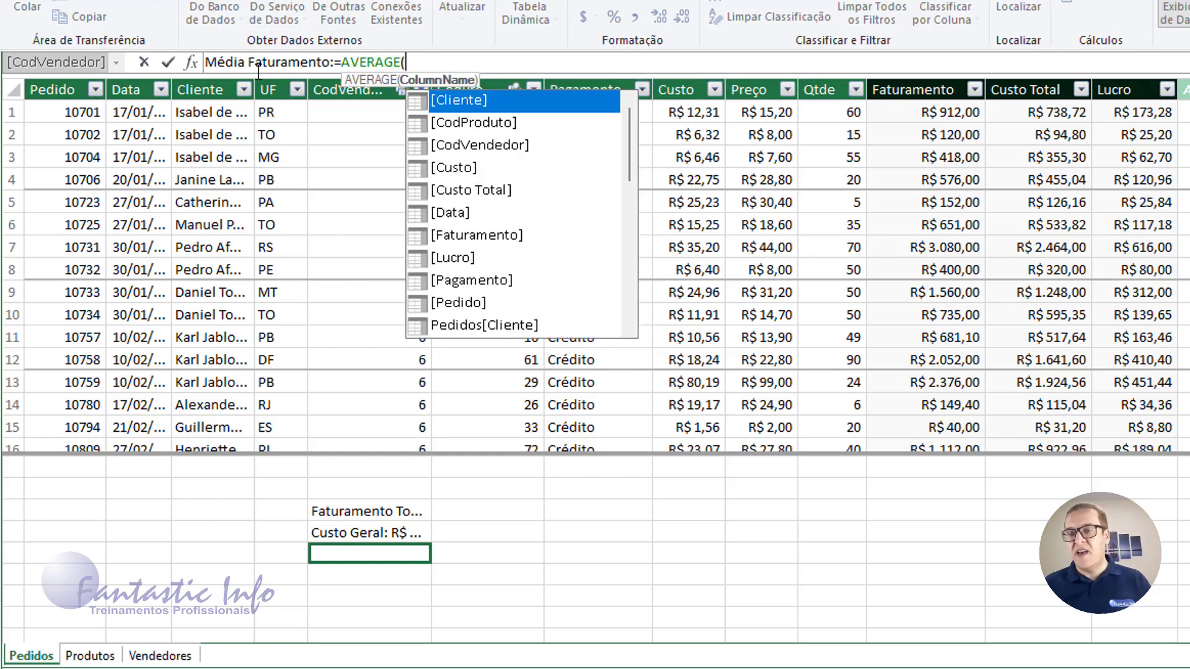
scroll(538, 240, "down", 3)
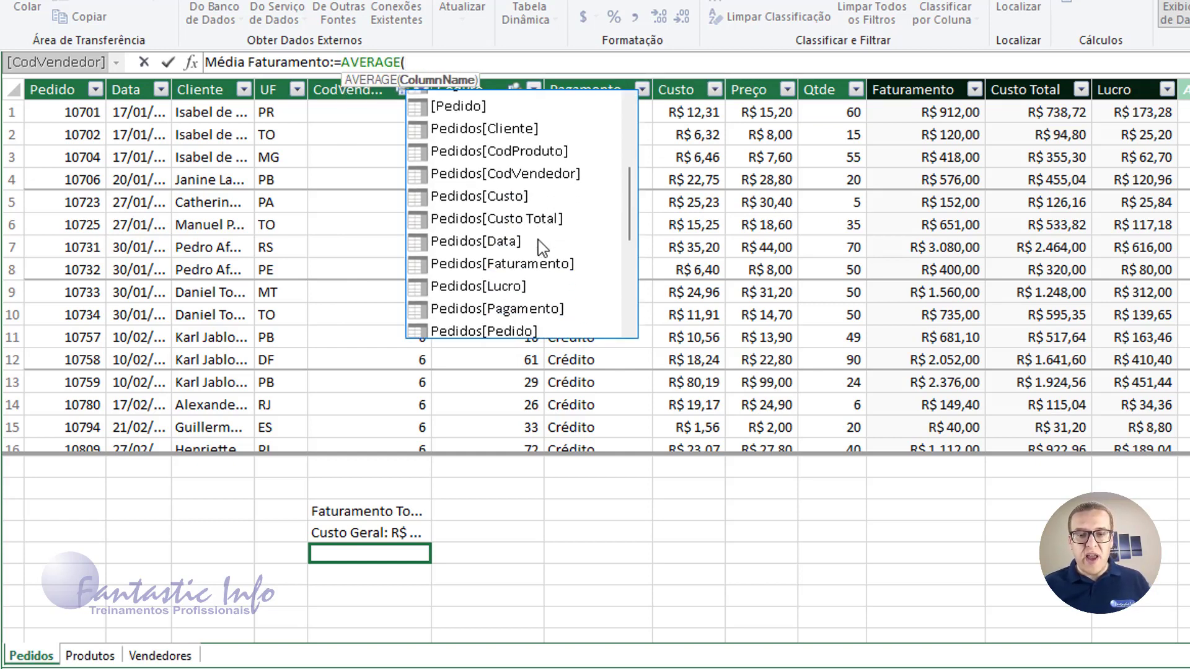
double_click(546, 263)
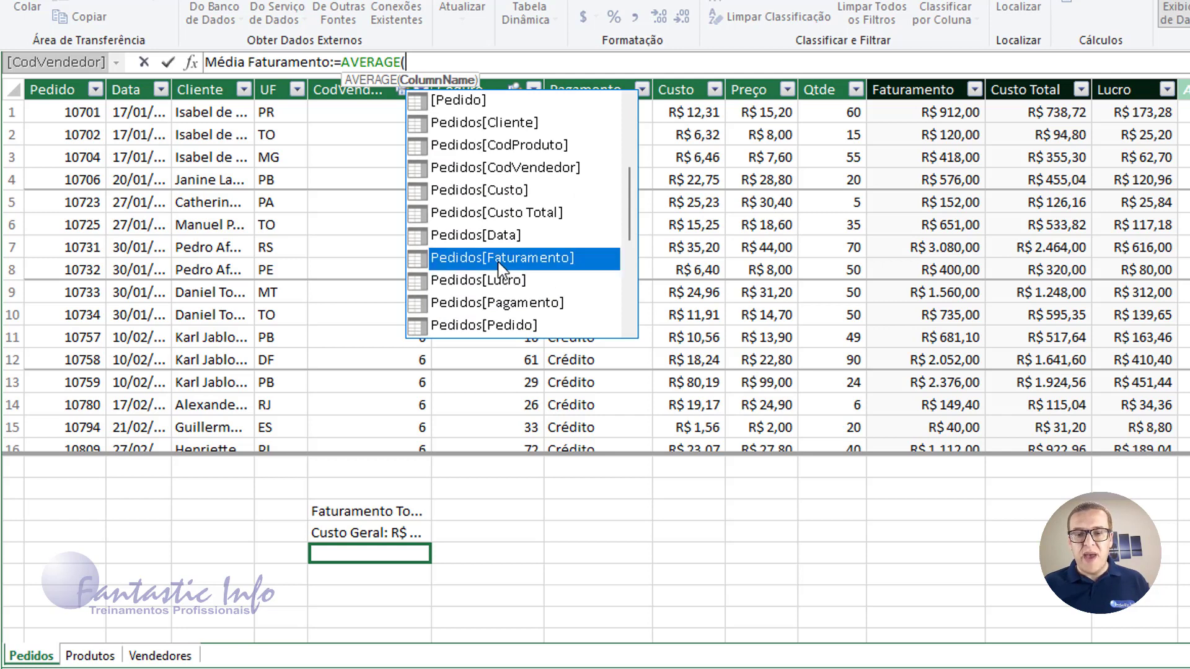
type(")")
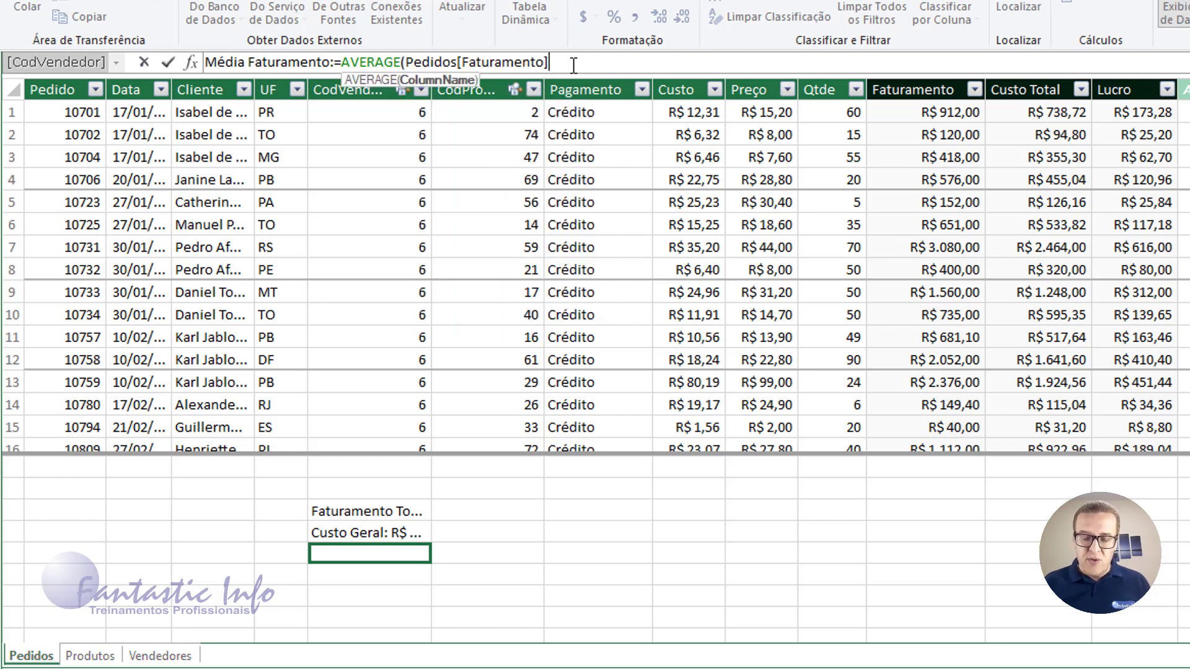
type(")")
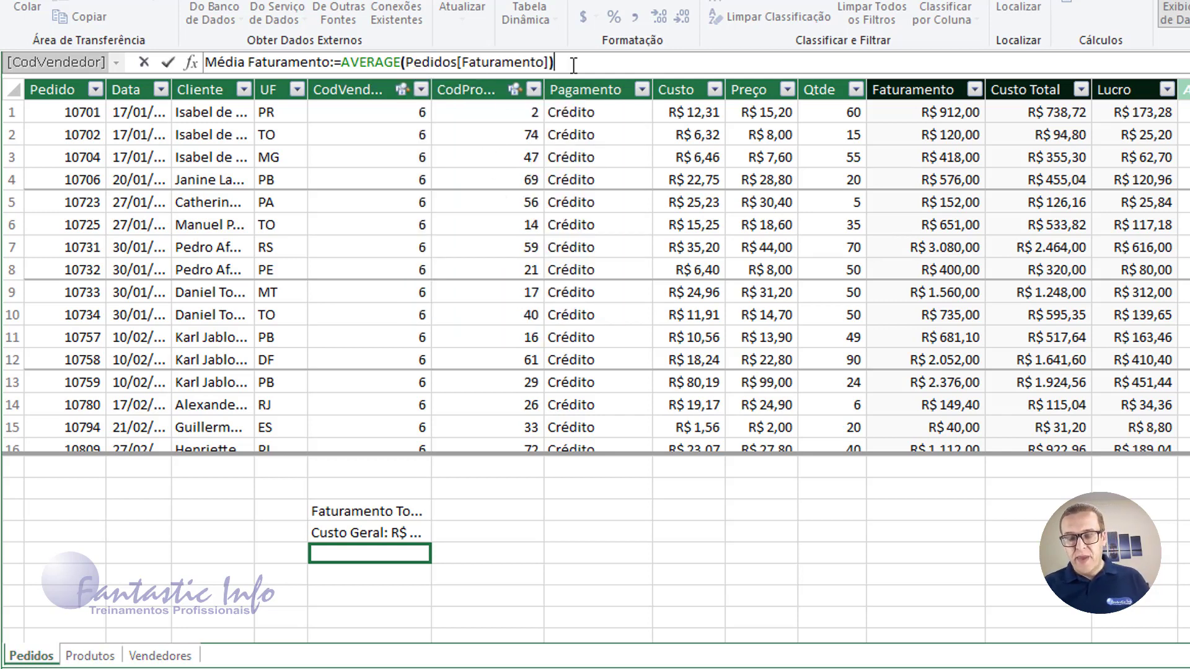
key("Return")
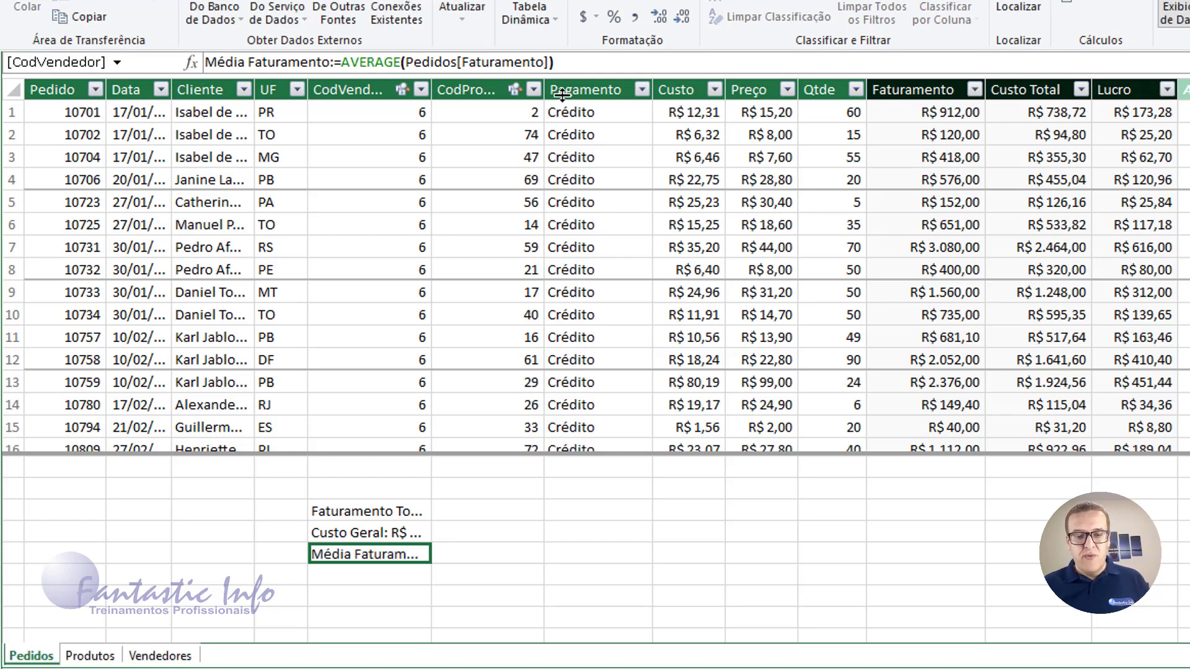
- Format the Média Faturamento measure as Brazilian currency (R$)
mouse_move(404, 561)
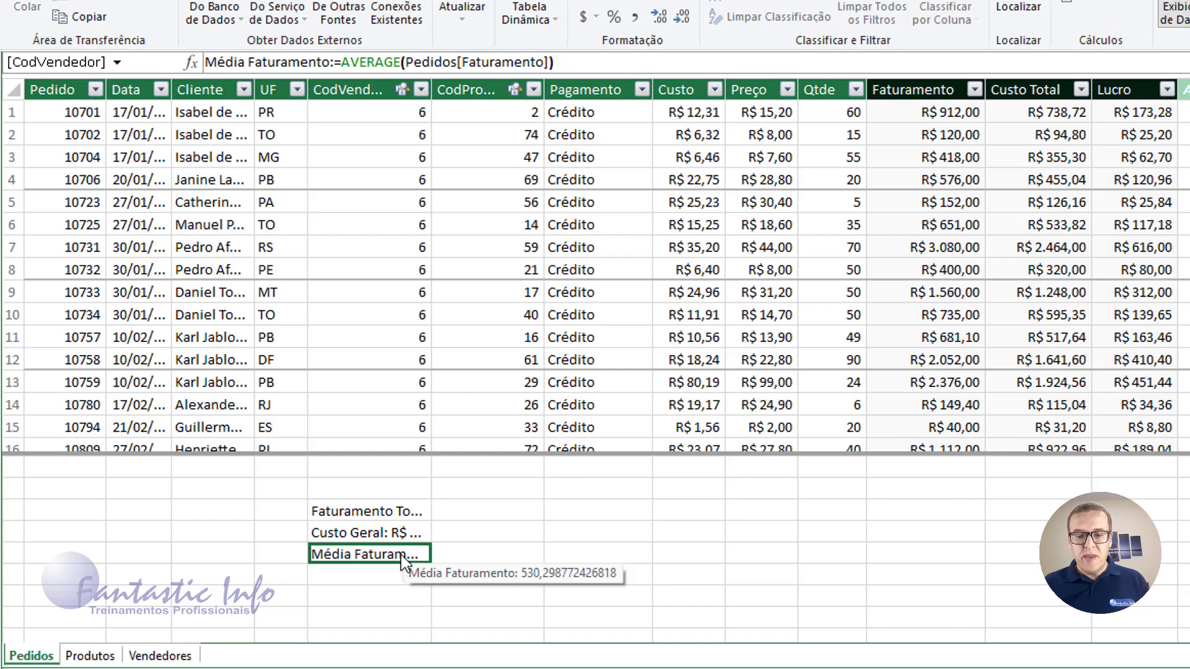
left_click(601, 16)
left_click(601, 42)
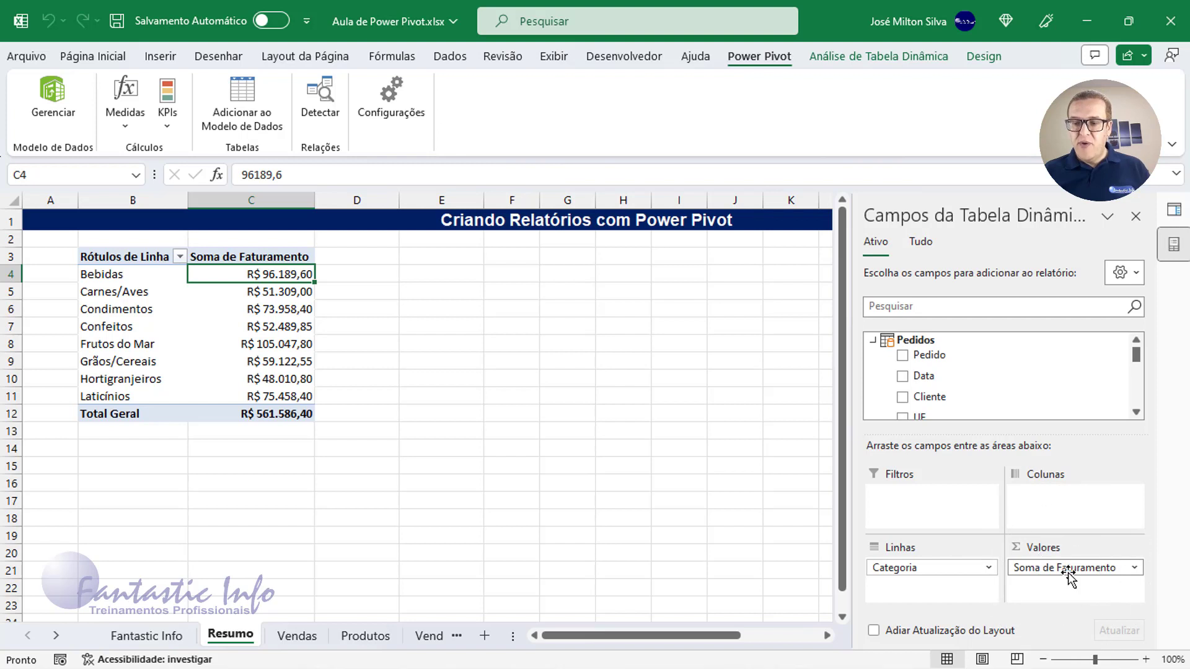
- In Excel's Resumo pivot table, replace Soma de Faturamento with the Faturamento Total measure from Pedidos as the value field
left_click_drag(1064, 572, 948, 406)
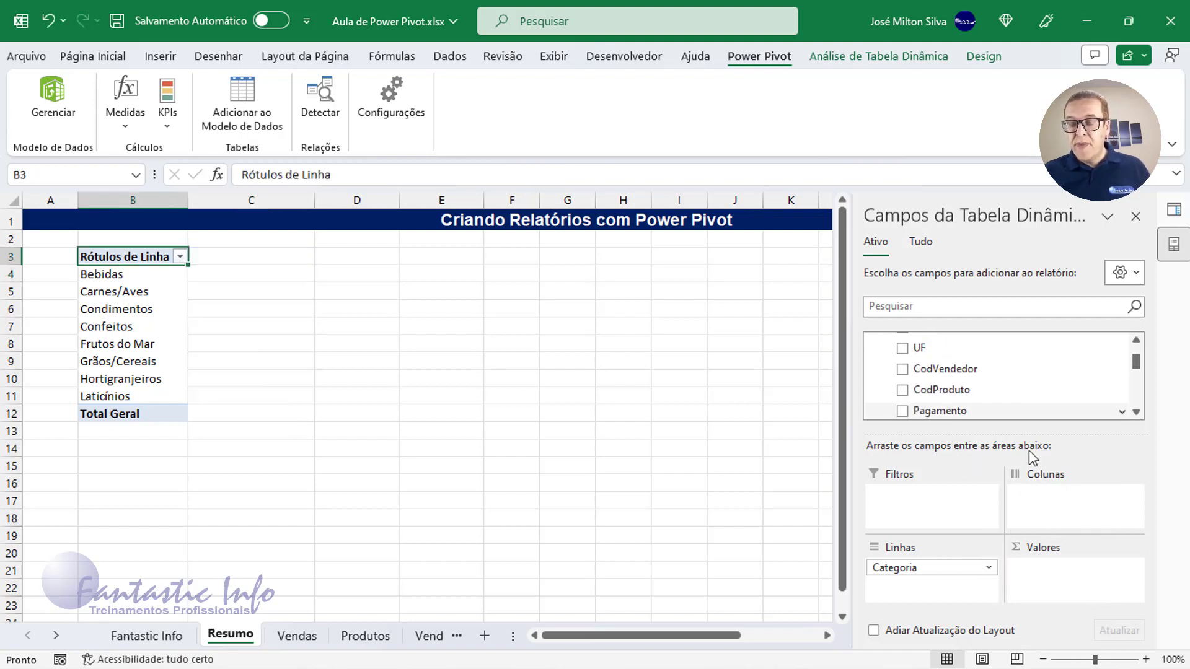
left_click(1139, 412)
left_click(1140, 412)
left_click(1140, 413)
left_click(1140, 412)
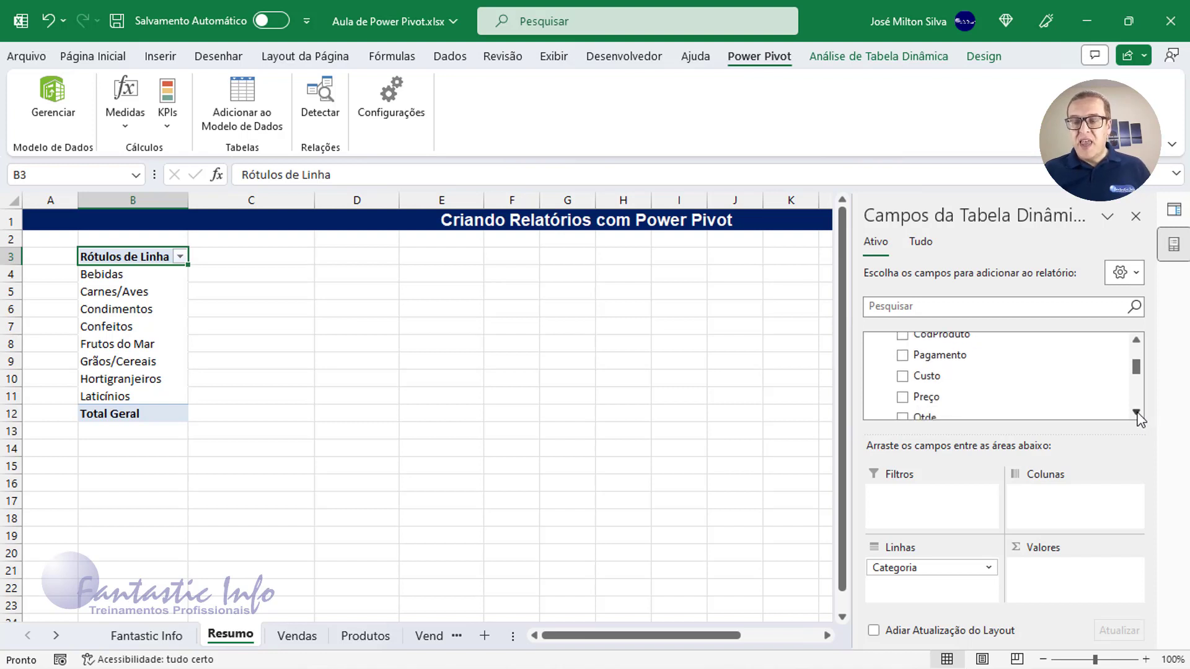
left_click(1138, 412)
left_click(1139, 412)
left_click(1137, 412)
left_click(1137, 413)
left_click(1137, 413)
left_click(1137, 412)
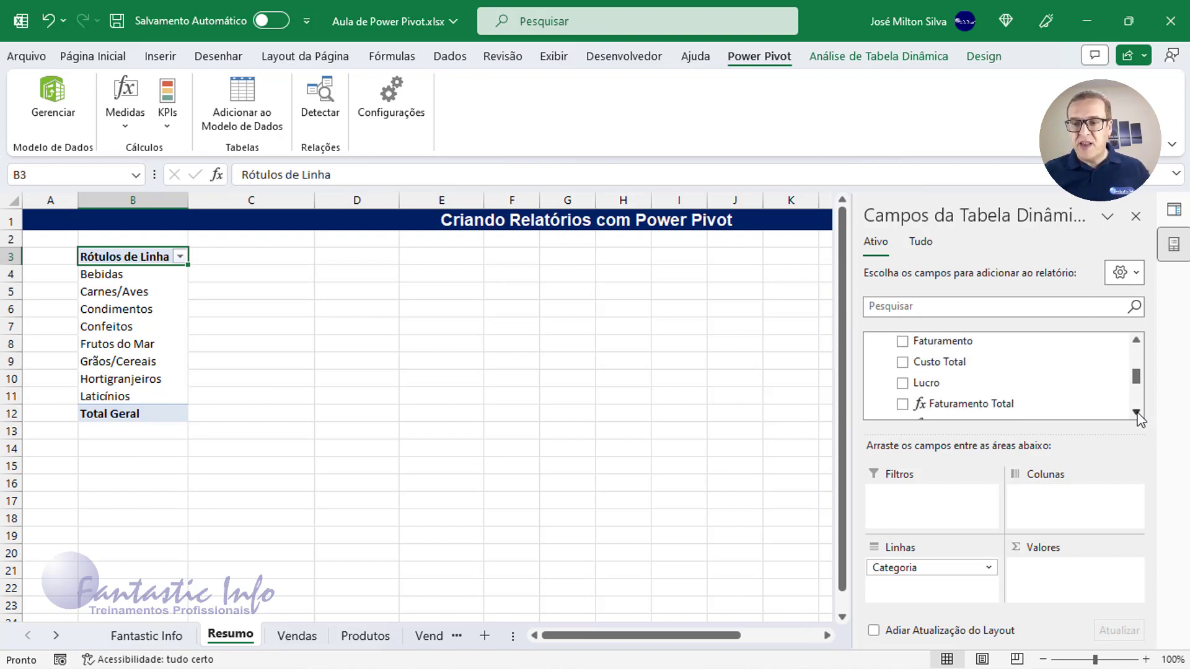
left_click(1138, 412)
left_click(1137, 412)
left_click(1138, 412)
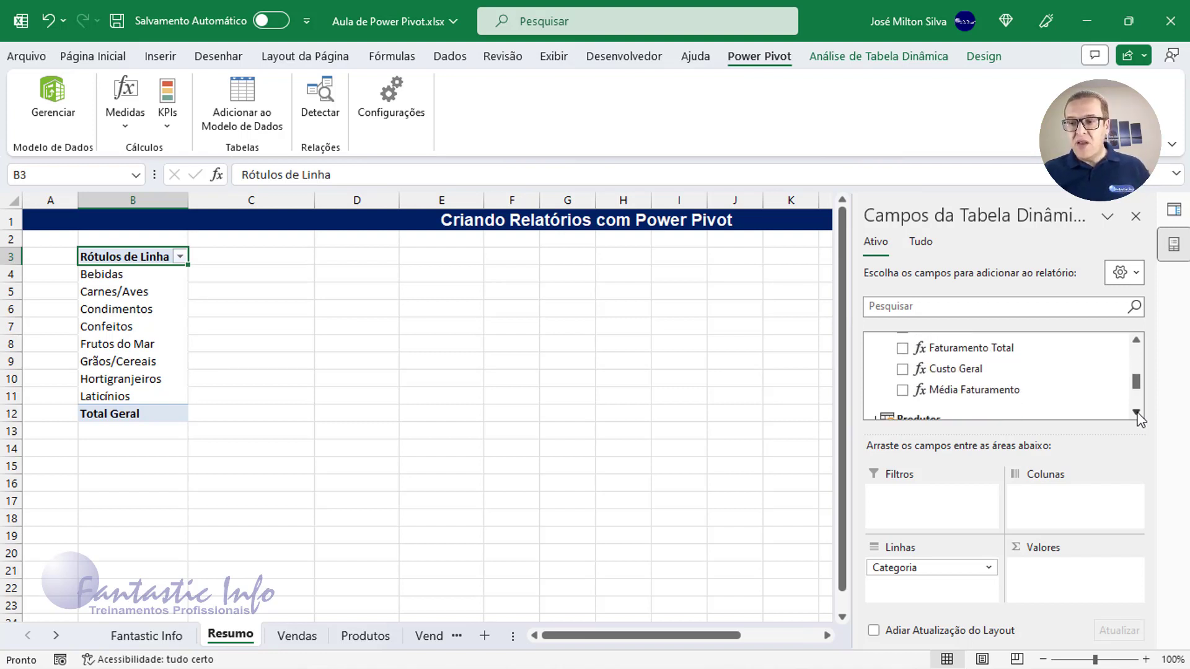
left_click(1136, 340)
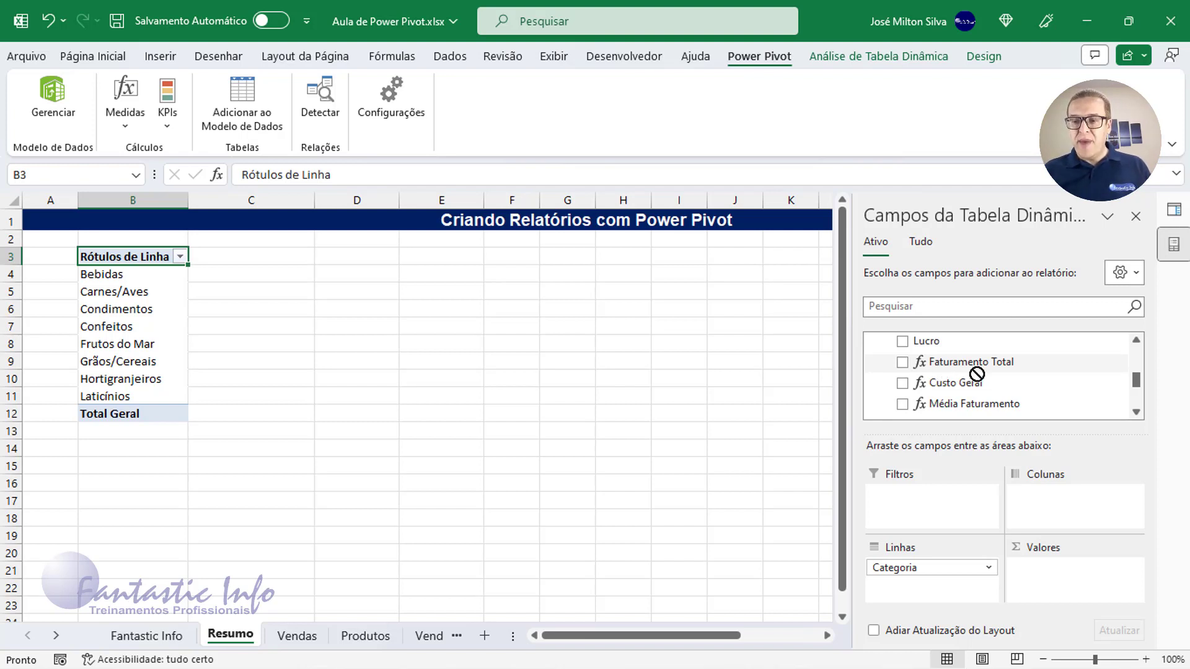
left_click_drag(974, 364, 1061, 576)
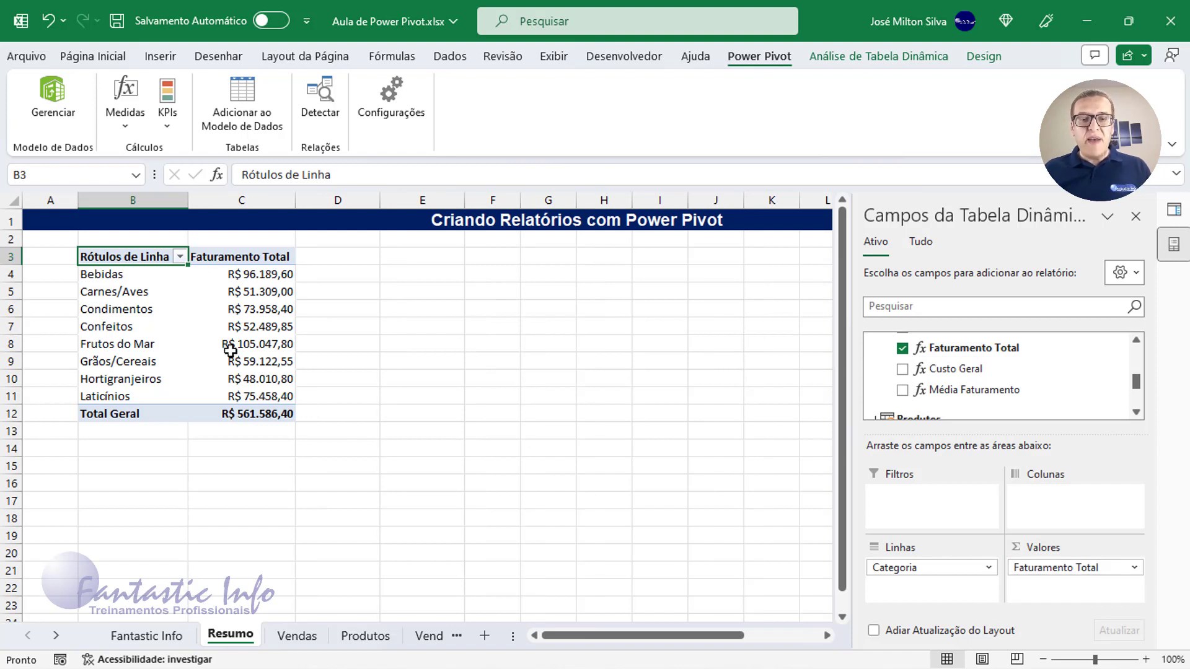
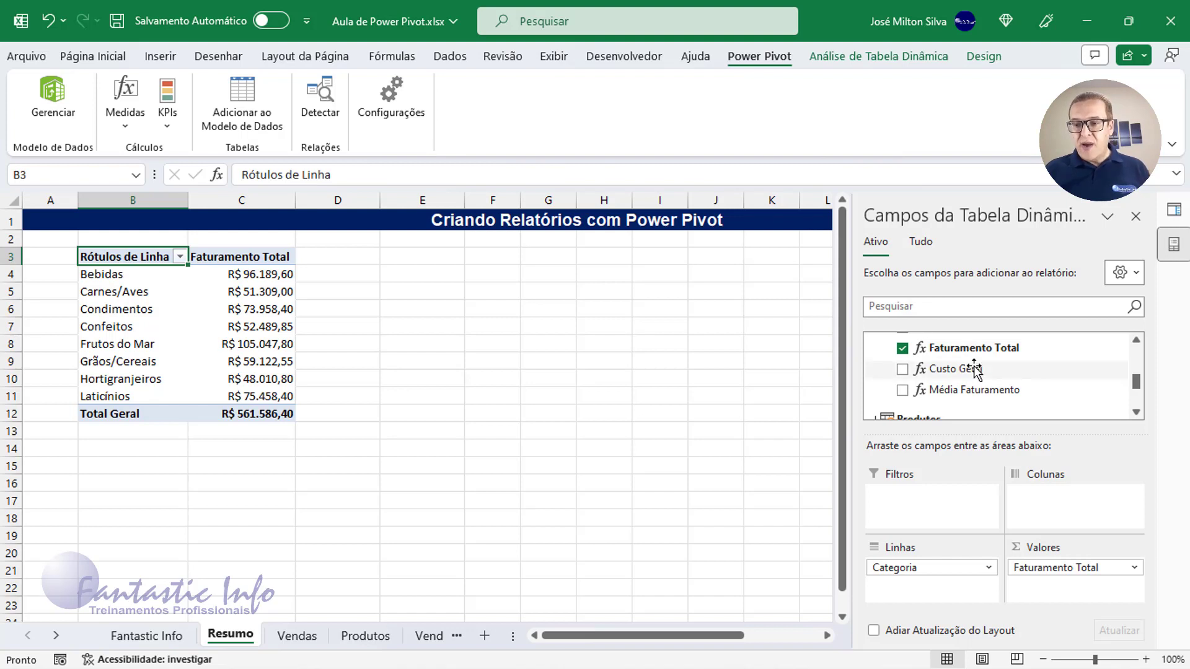
- Add the Custo Geral and Média Faturamento measures to the pivot table's values, following Faturamento Total
left_click_drag(906, 370, 1060, 579)
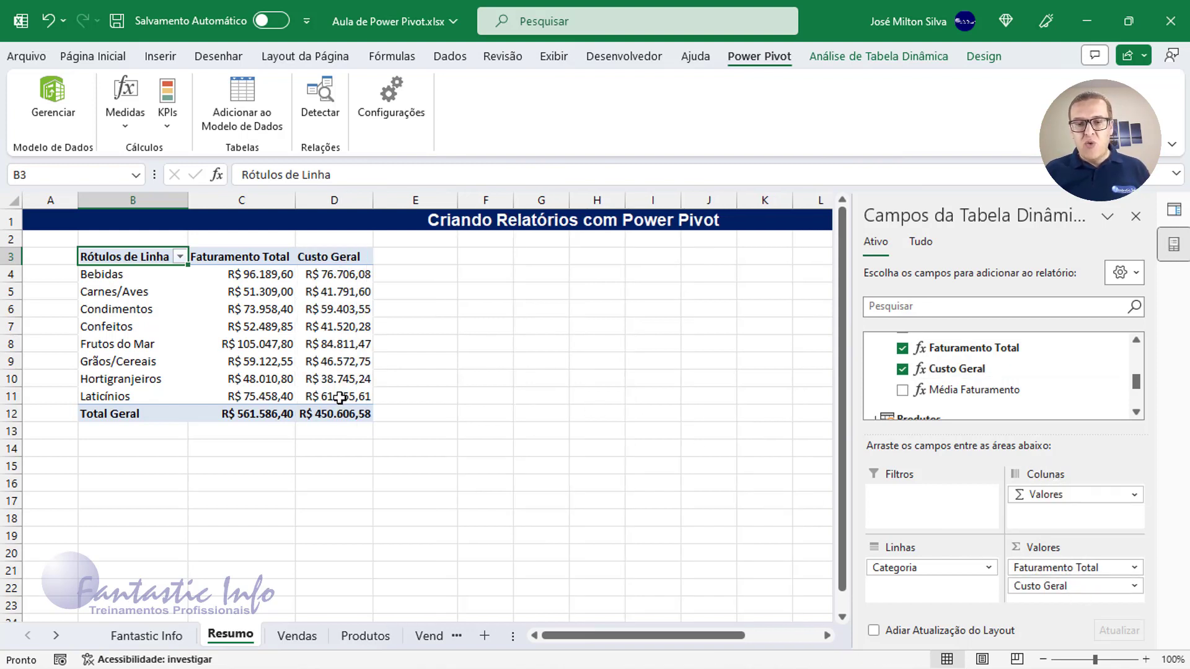
left_click_drag(972, 391, 1033, 567)
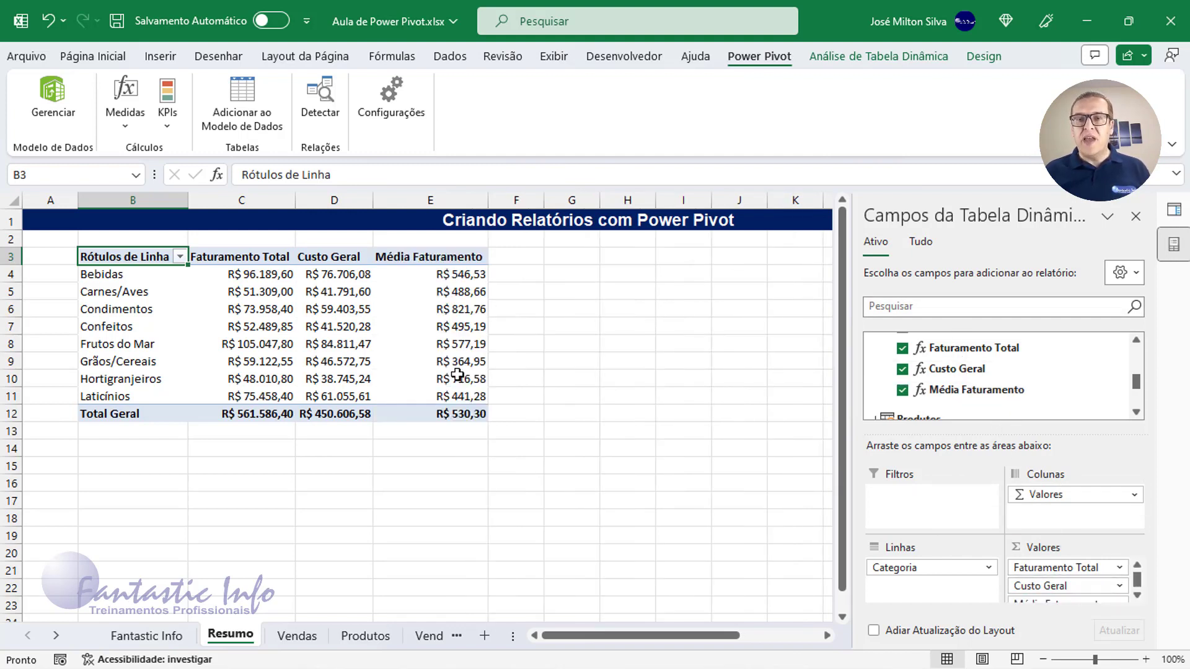
mouse_move(457, 375)
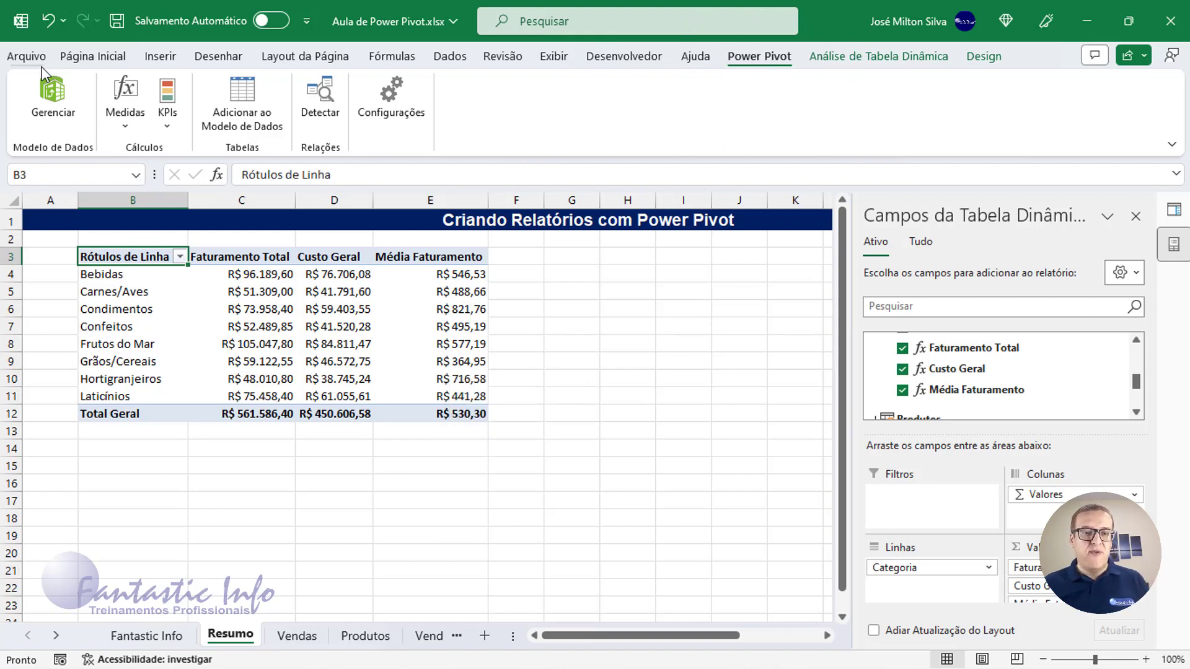
- In the Power Pivot window, create the measure Qtde Pedidos:=COUNTROWS(Pedidos) in the Pagamento column's calculation area, level with Faturamento Total
left_click(44, 112)
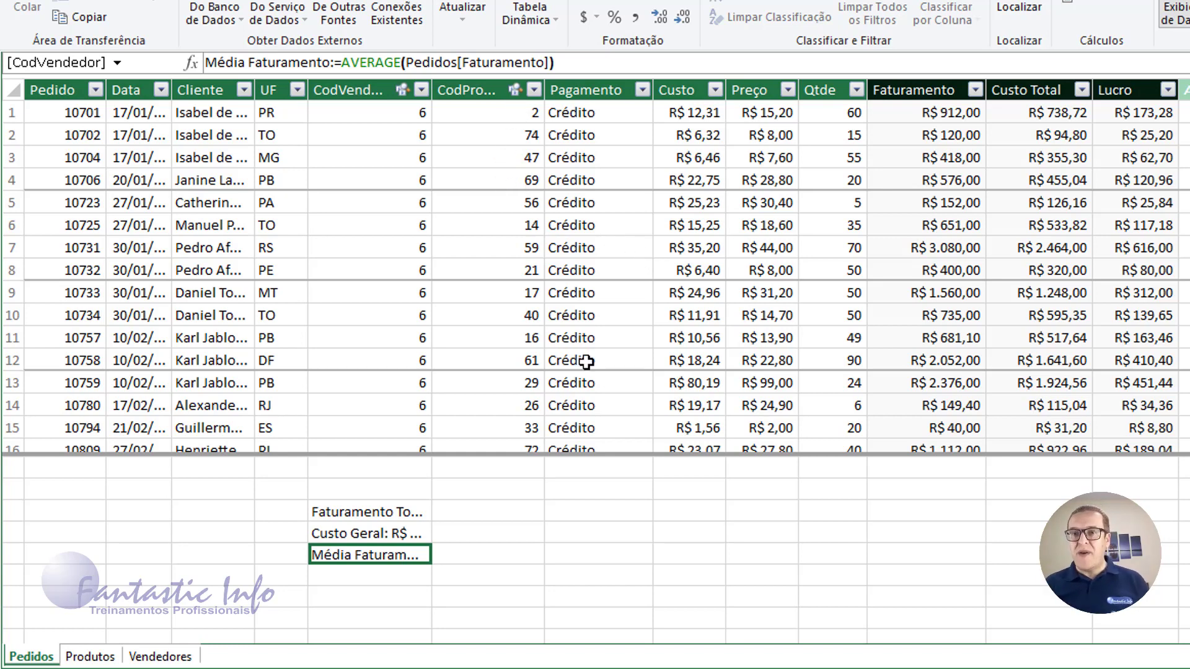
left_click(601, 526)
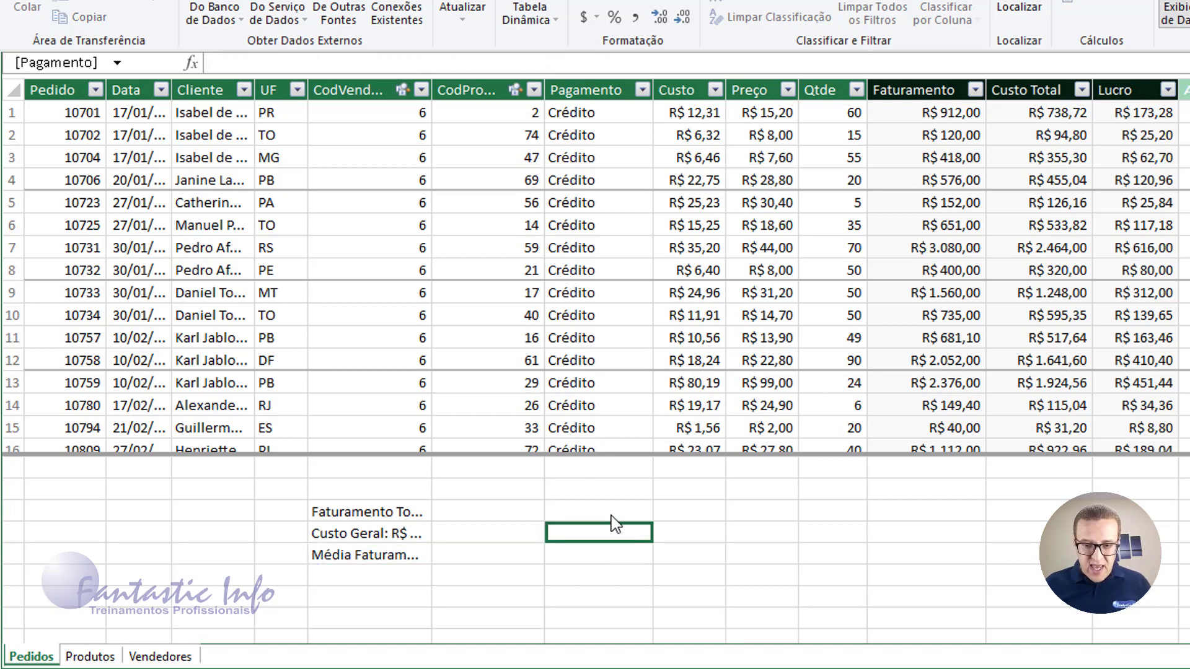
left_click(574, 511)
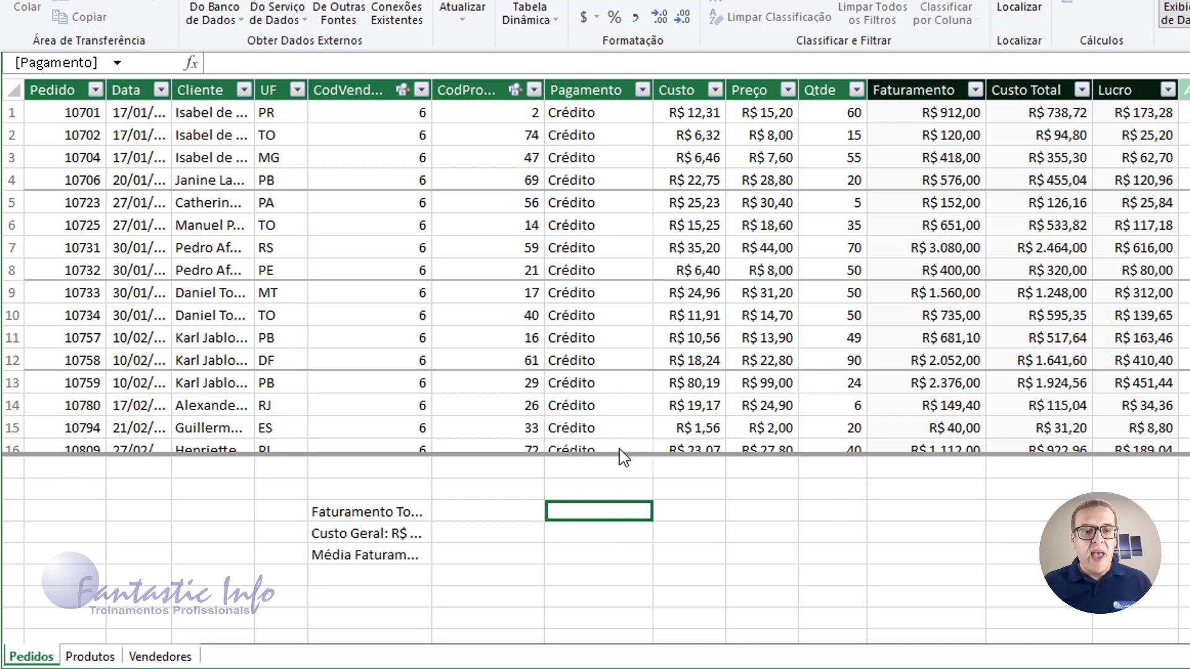
left_click(261, 64)
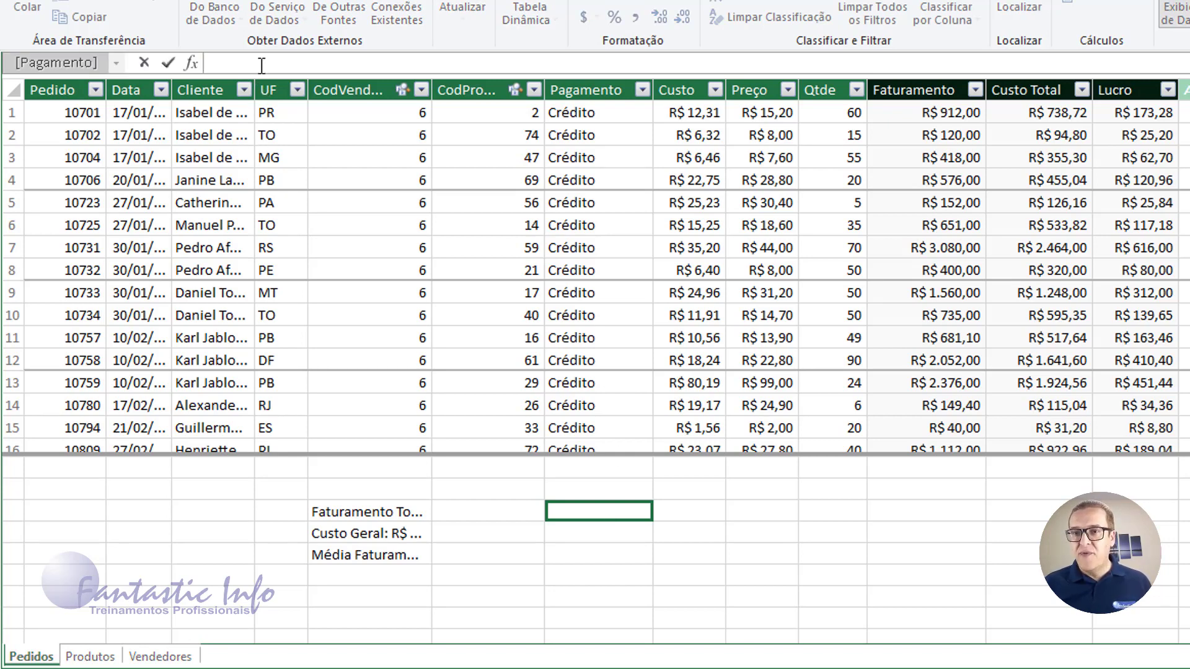
type("Q")
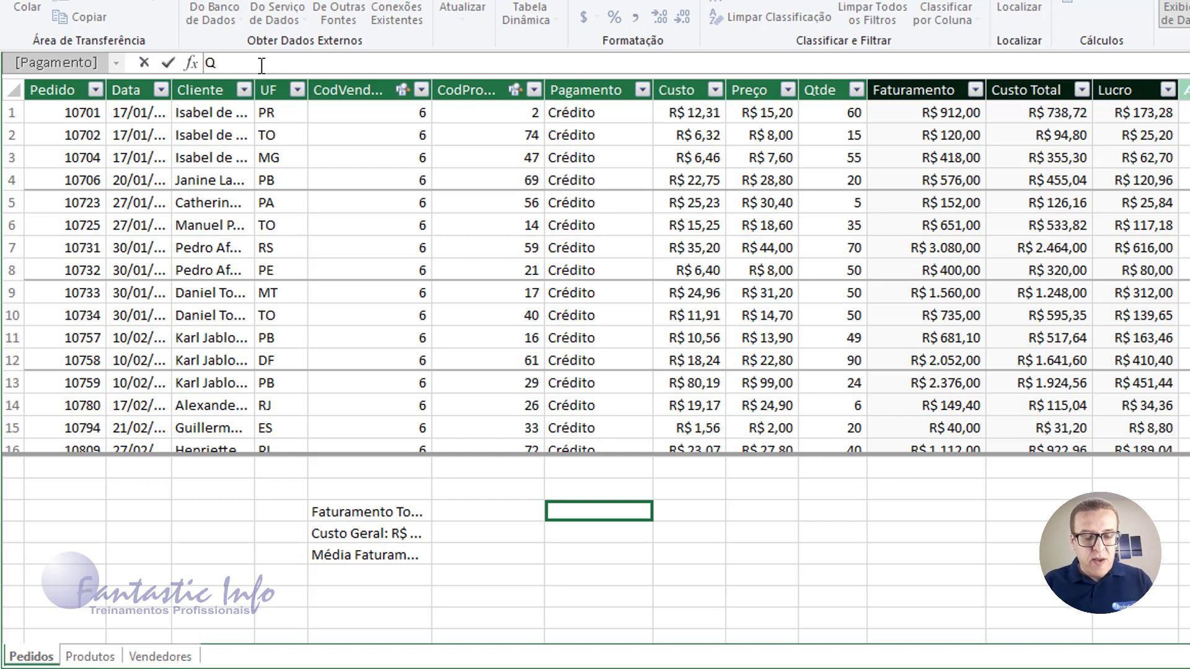
type("tde Pedidto")
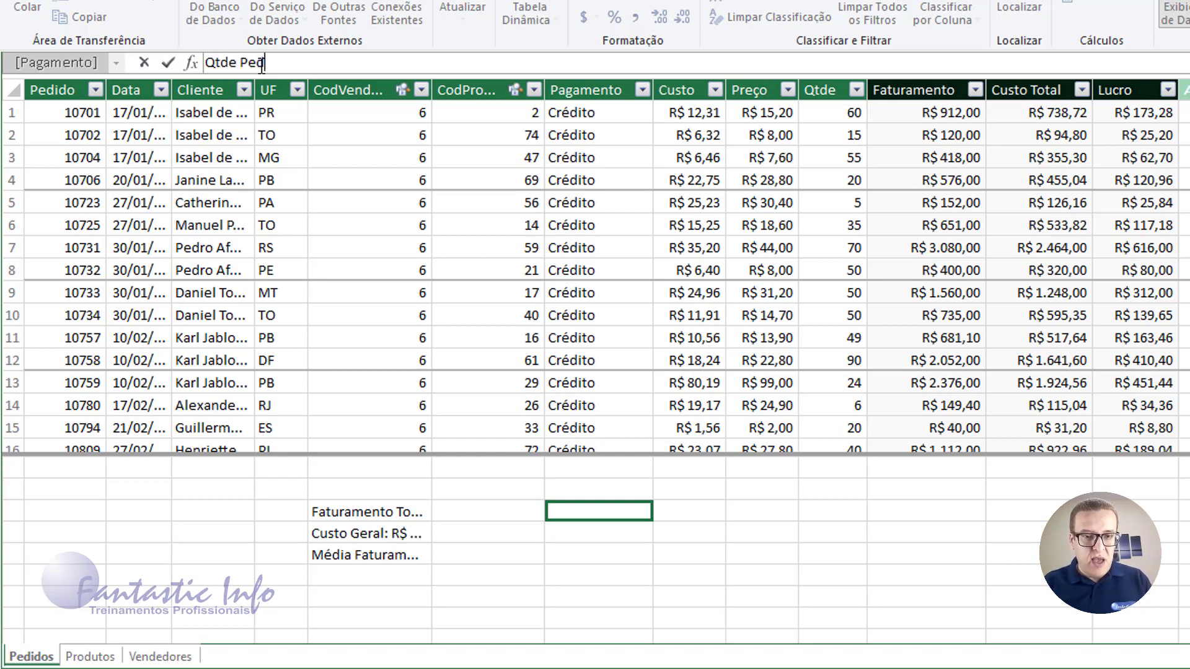
key("BackSpace")
key("BackSpace")
type("ps")
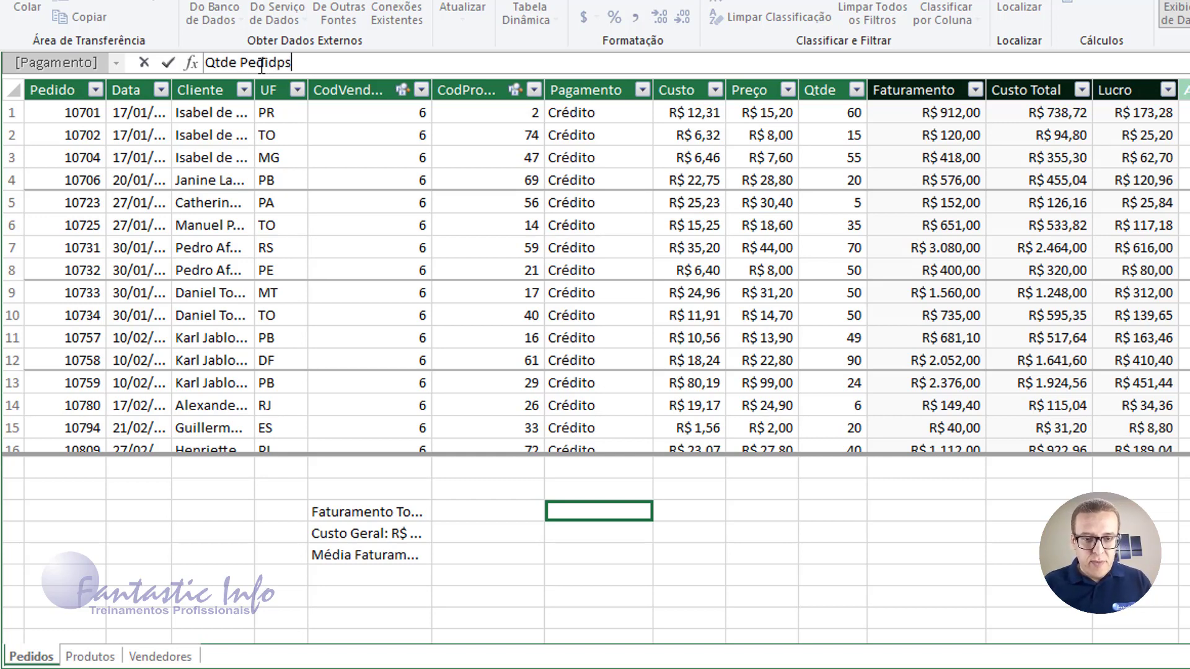
key("BackSpace")
key("BackSpace")
type("o")
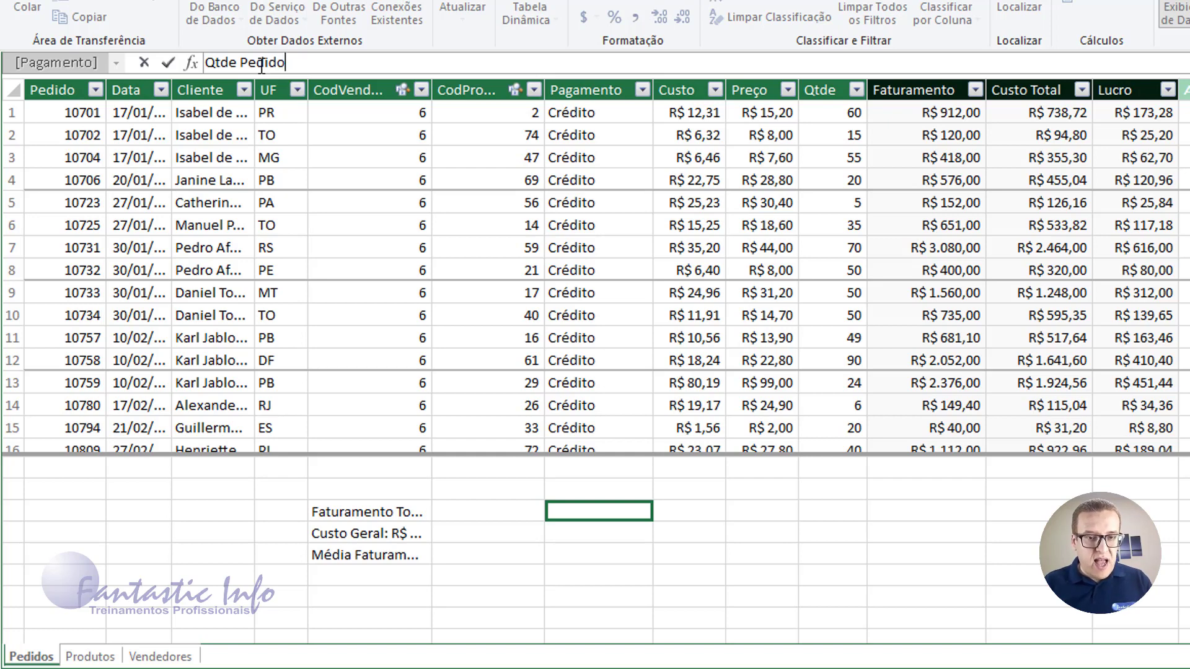
type("s:=")
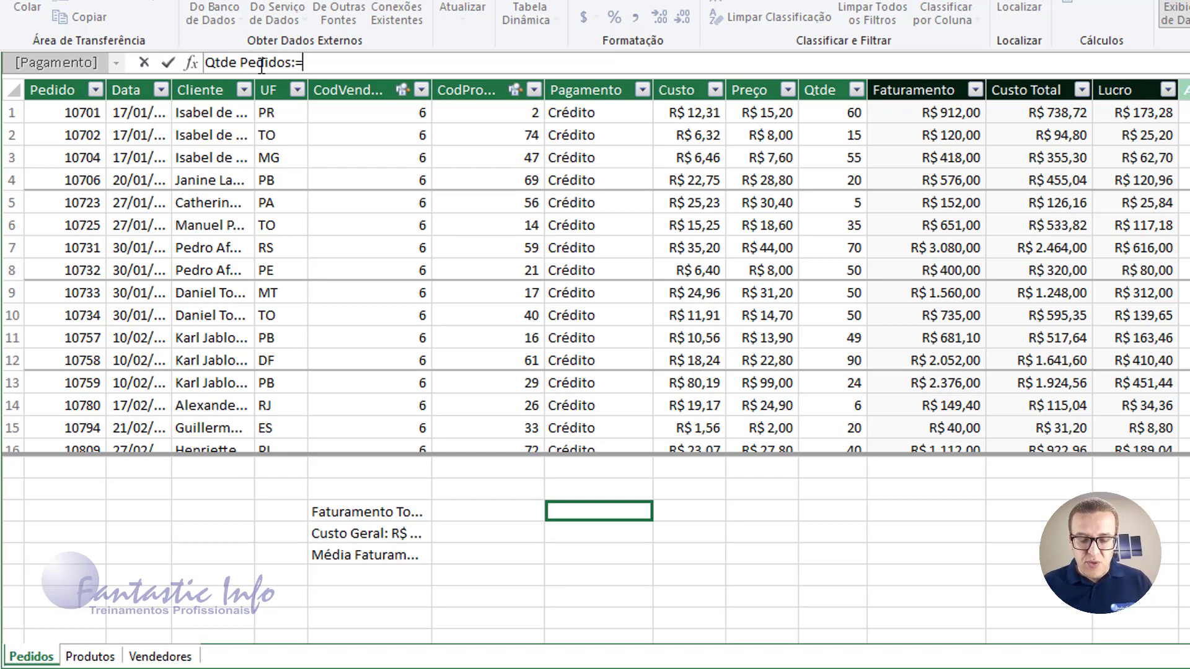
type("COUNT")
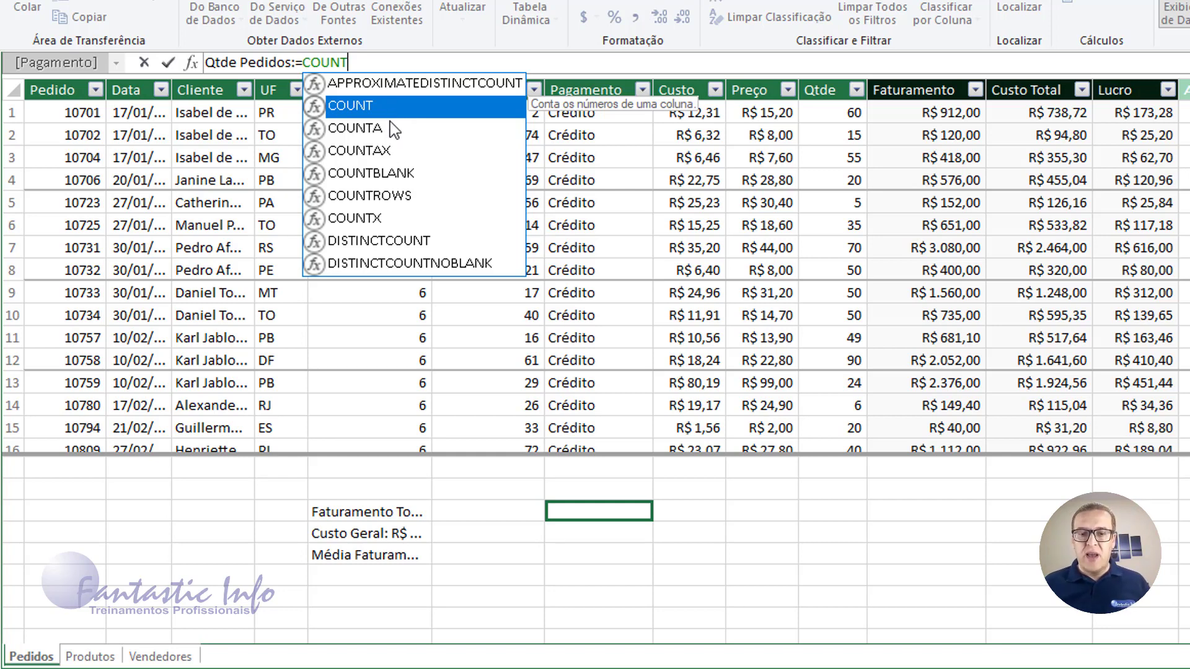
double_click(385, 197)
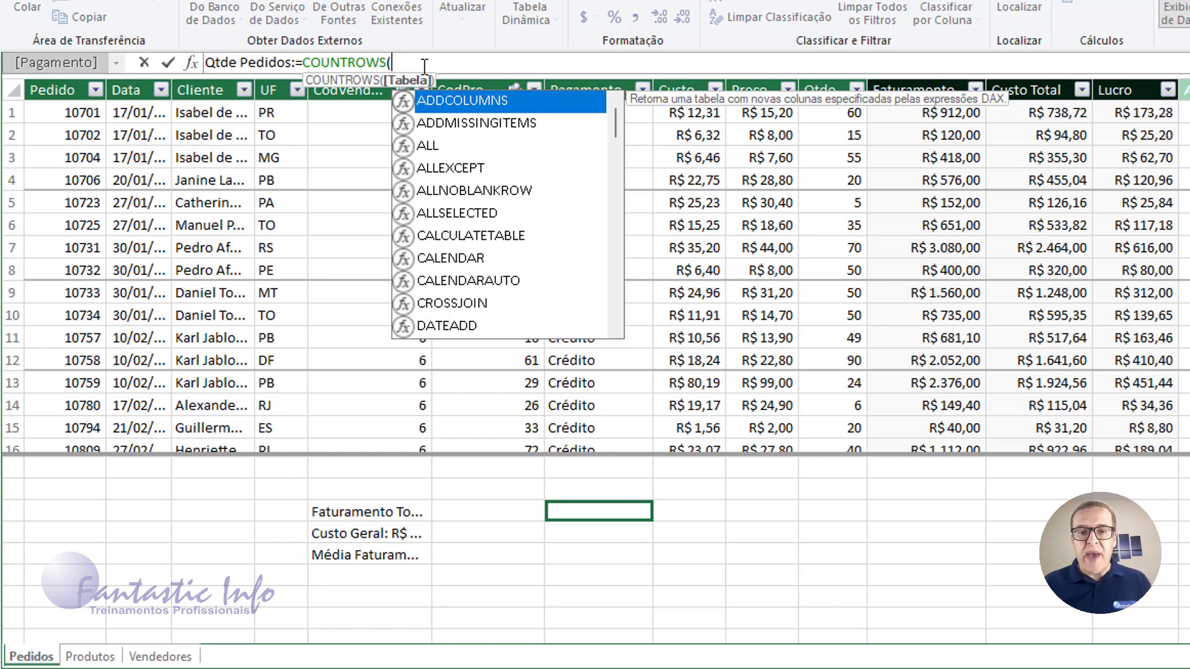
type("PEDI")
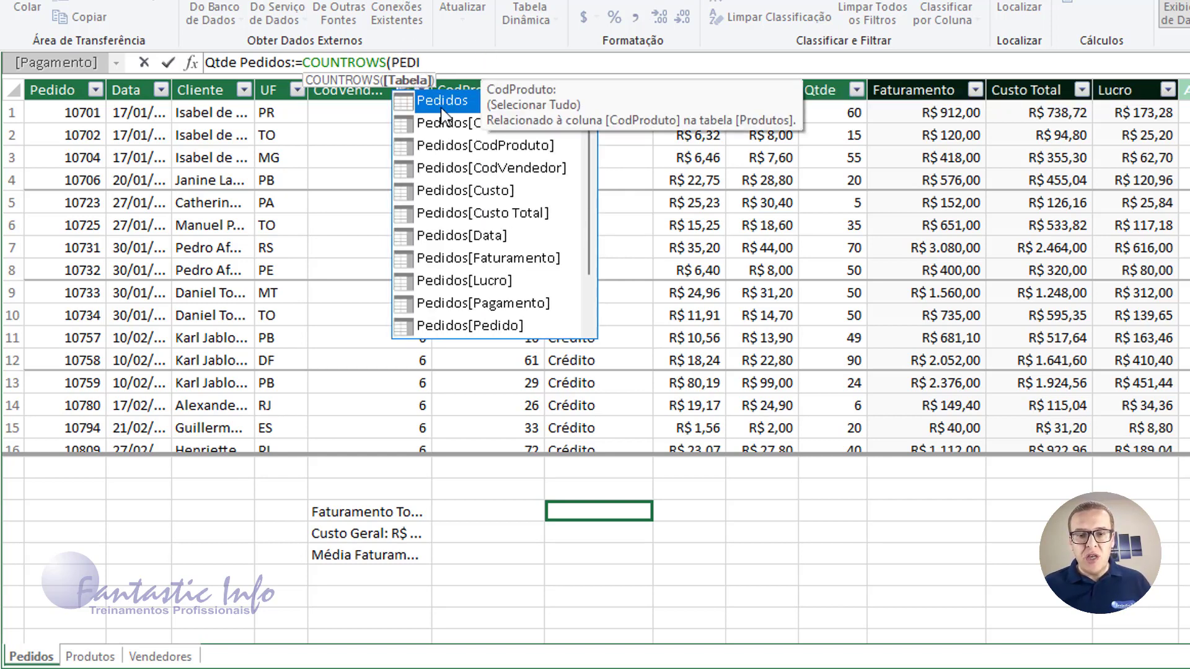
double_click(442, 102)
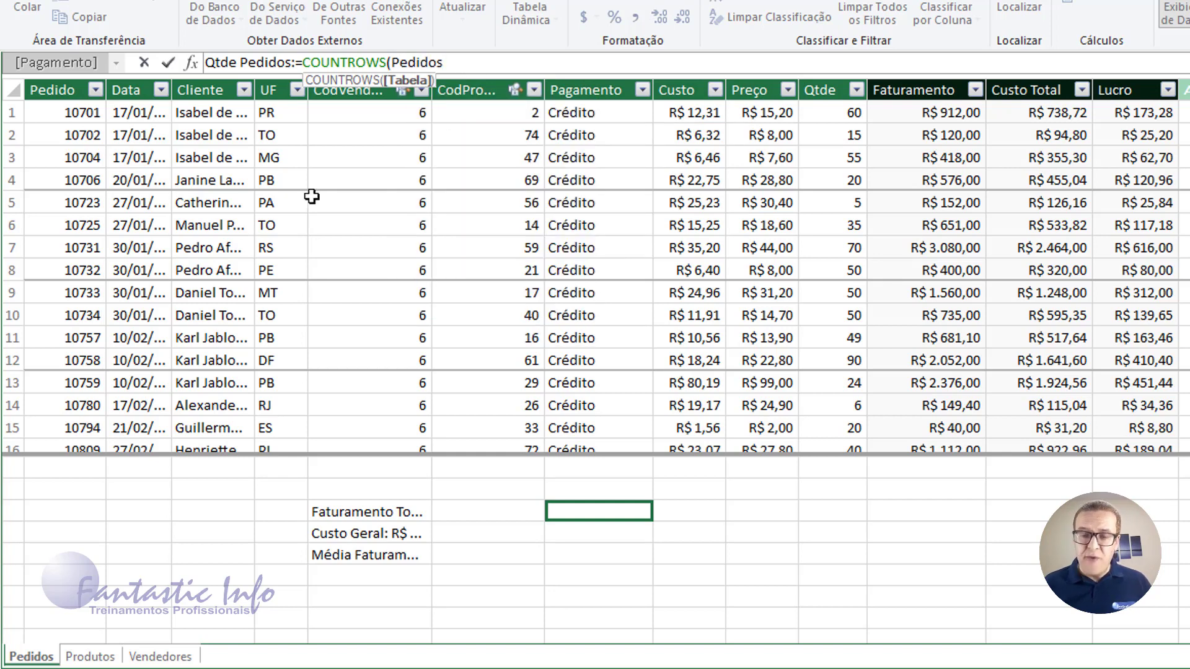
type(")")
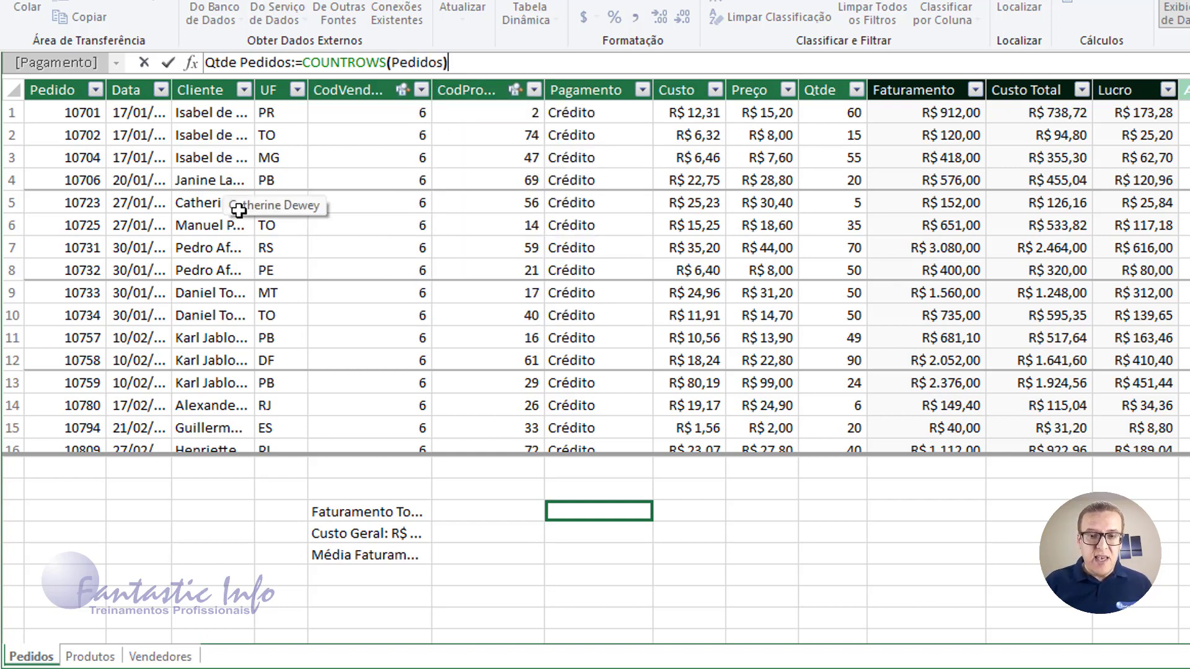
key("Return")
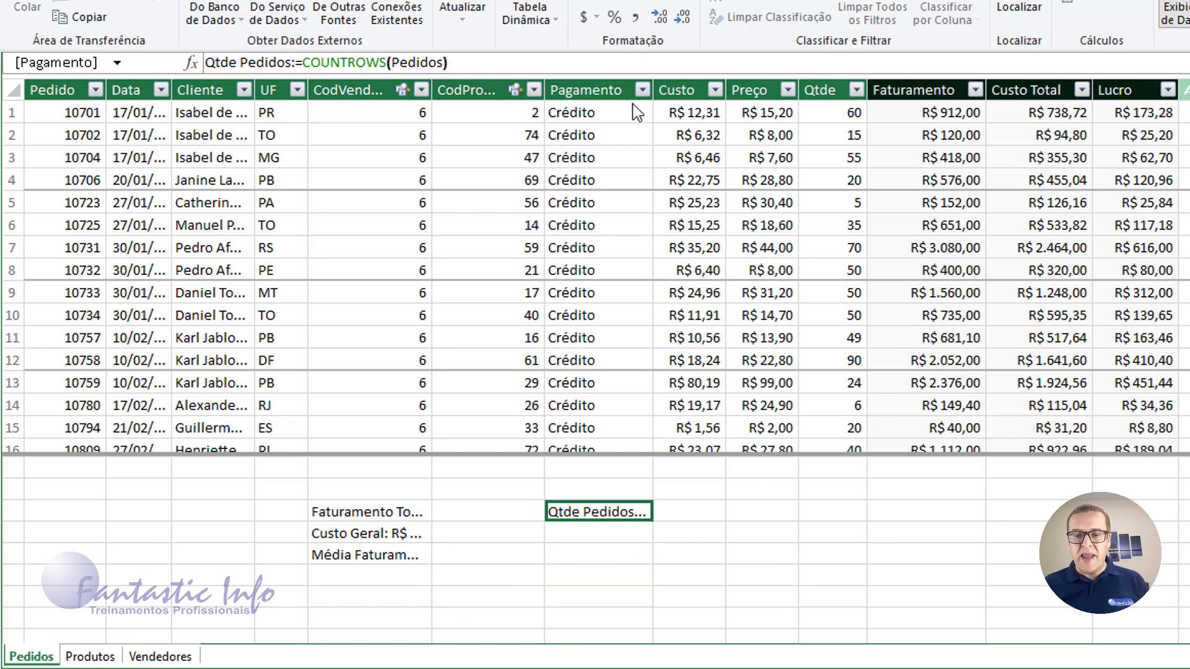
- Widen the Pagamento column and format the Qtde Pedidos measure with a thousands separator and no decimal places
left_click_drag(658, 79, 720, 84)
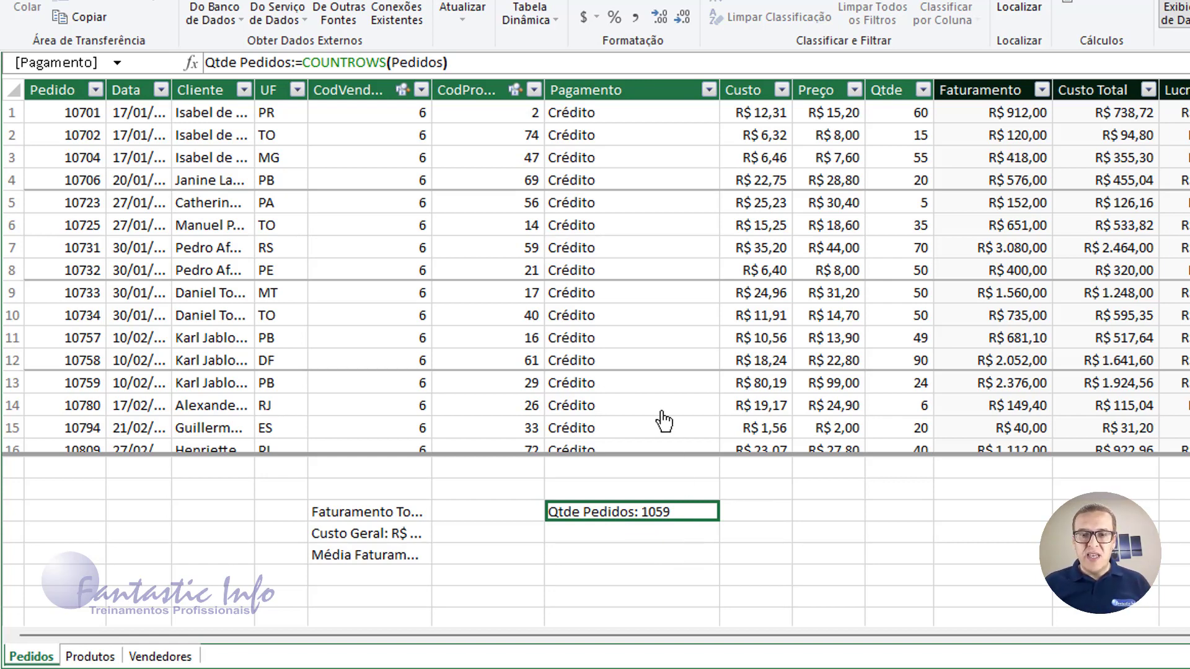
left_click(638, 25)
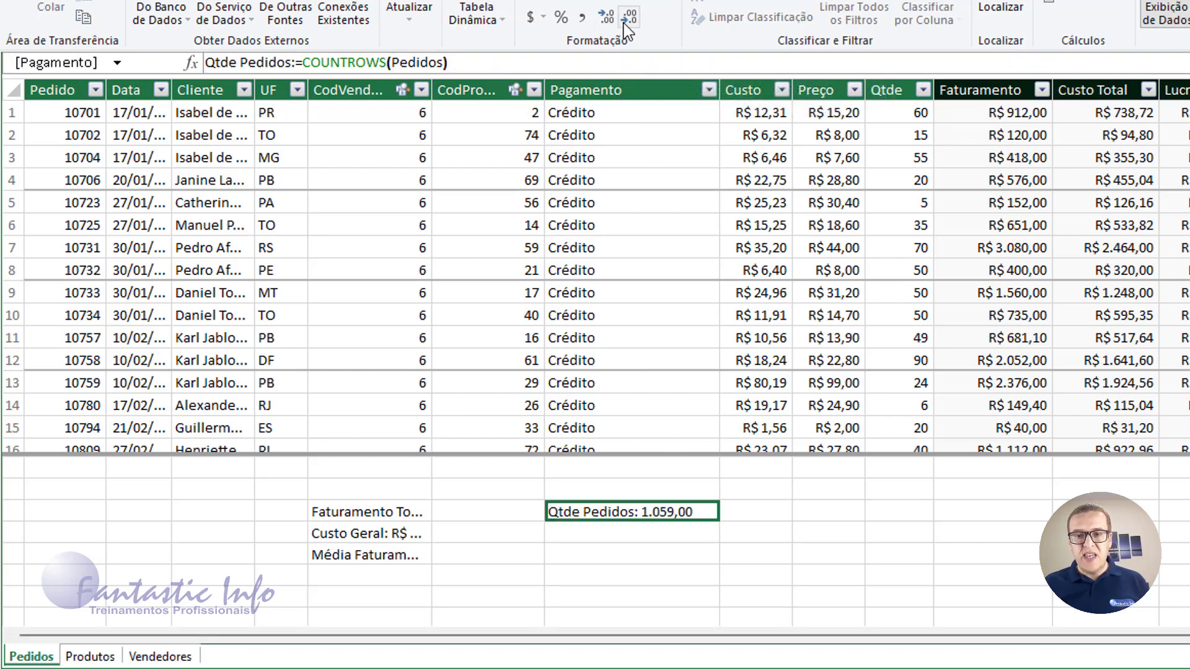
left_click(629, 18)
left_click(611, 21)
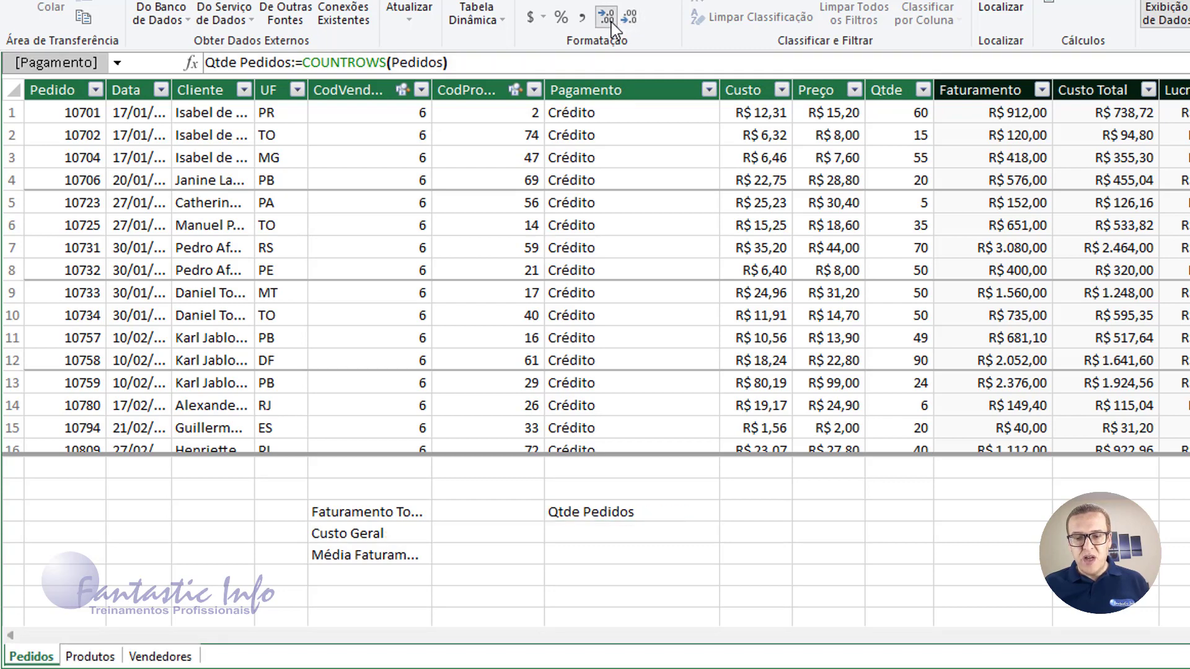
left_click(635, 23)
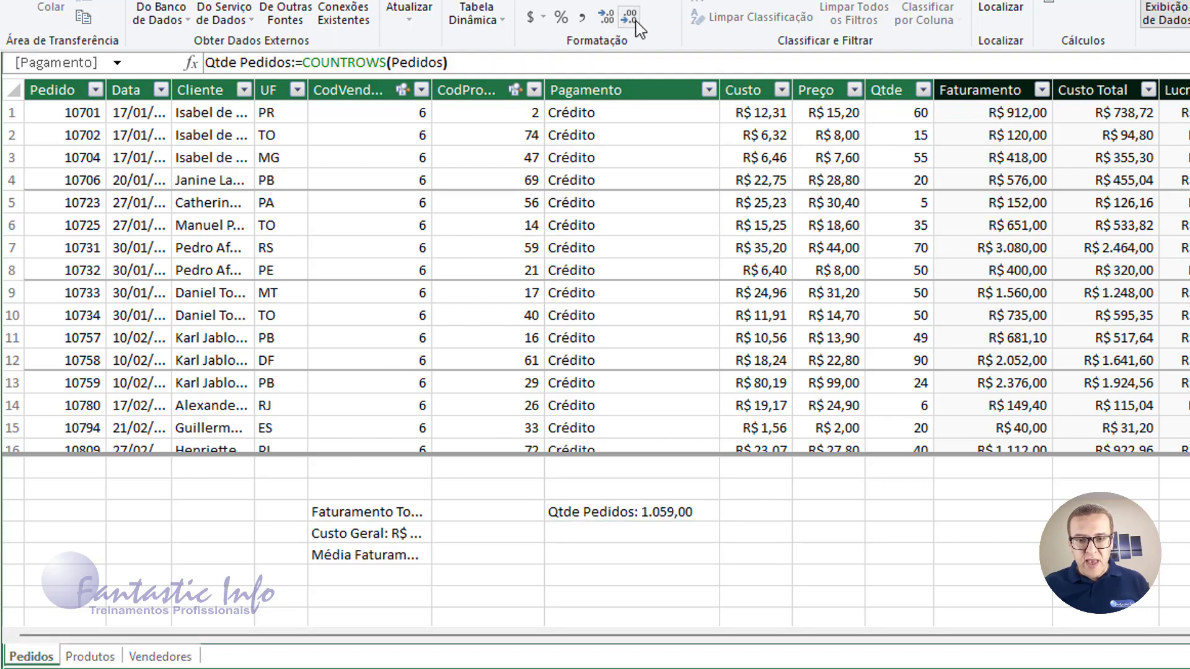
left_click(636, 24)
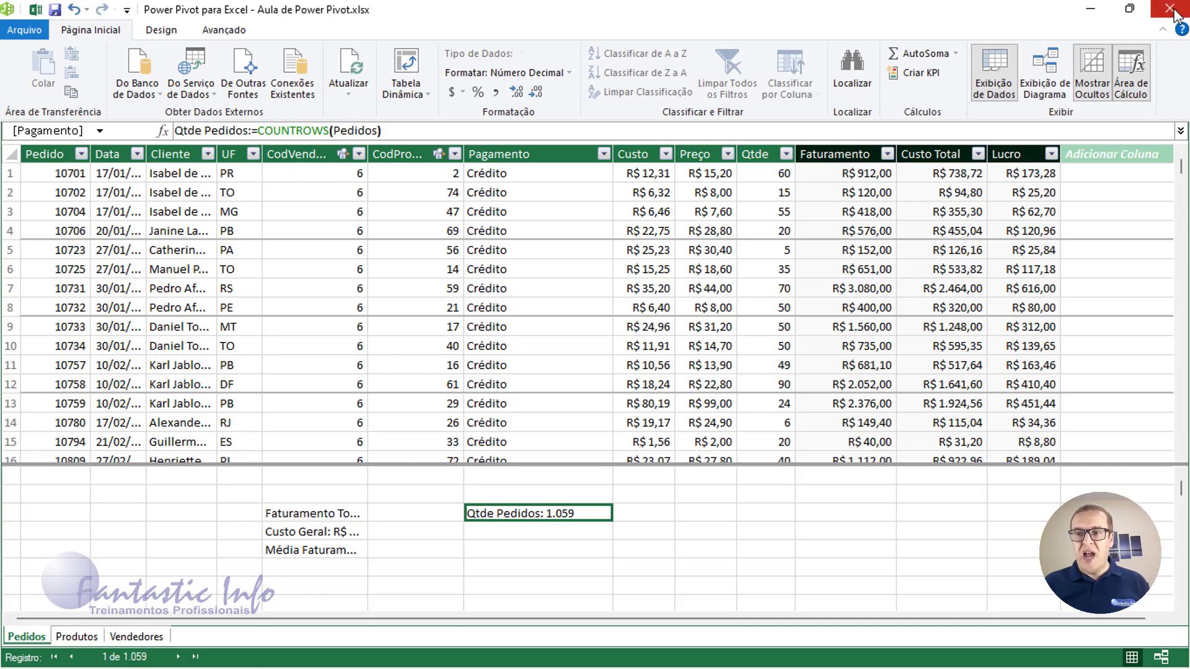
- Back in Excel's Resumo pivot table, add the Qtde Pedidos measure as the first value field, ahead of Faturamento Total
left_click(1172, 10)
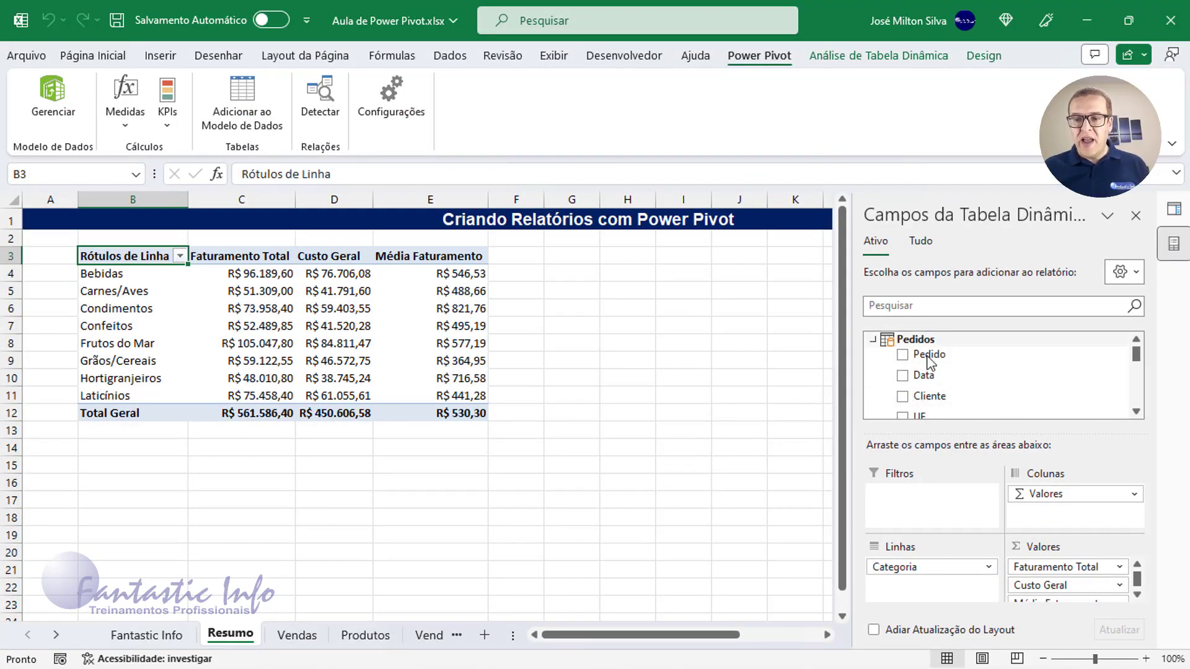
scroll(930, 362, "down", 10)
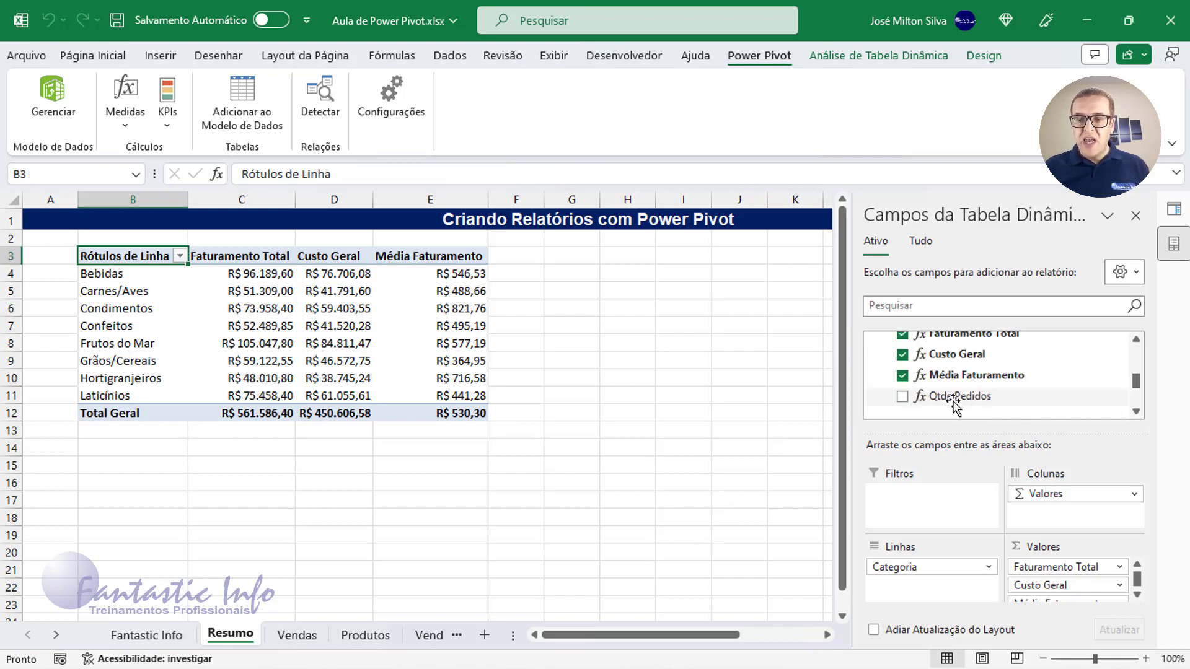
left_click_drag(955, 406, 1069, 567)
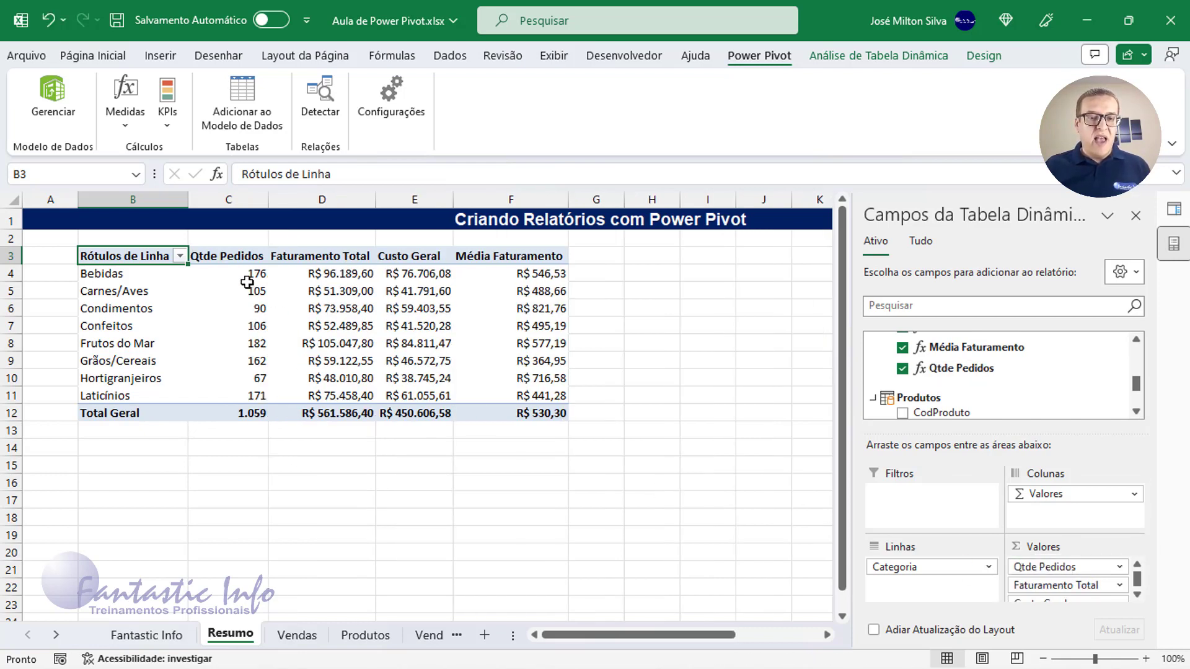
- Replace Categoria with the Vendedor field from Vendedores as the pivot table's row field
mouse_move(376, 404)
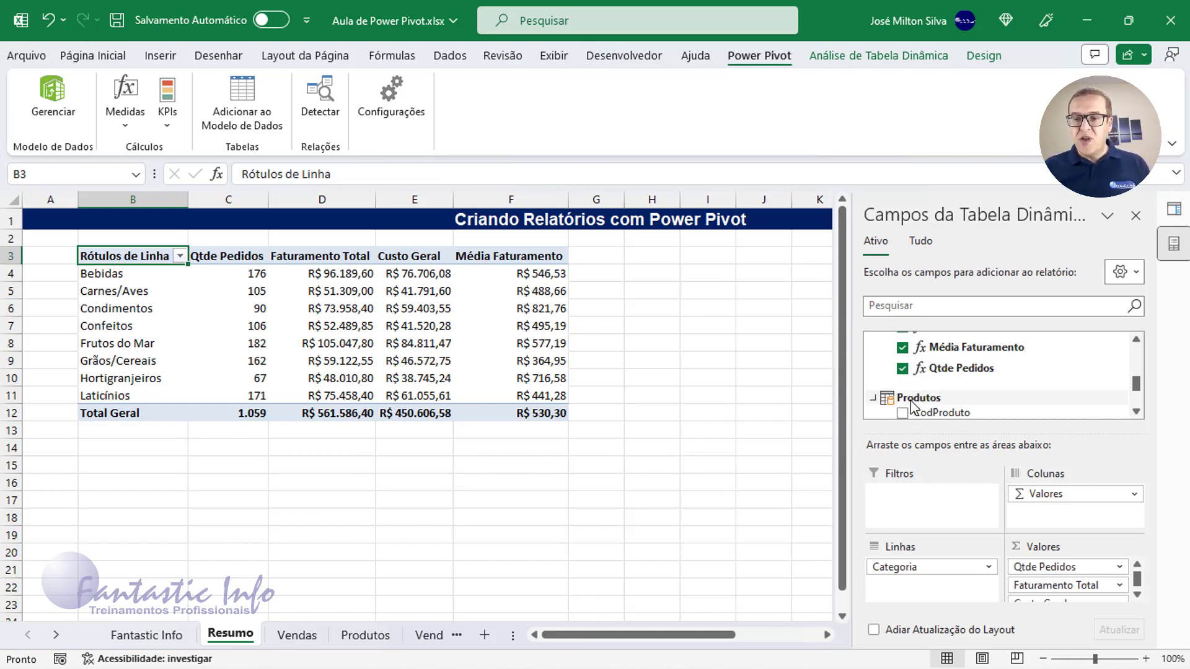
scroll(914, 406, "down", 1)
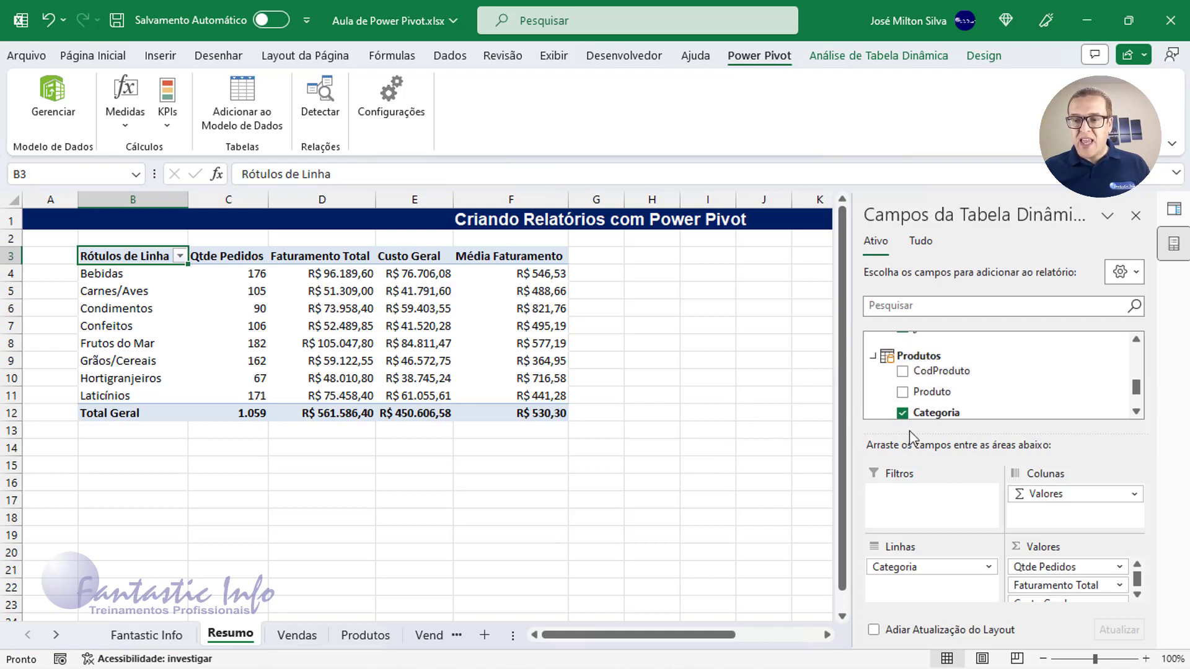
scroll(911, 403, "down", 1)
left_click(904, 372)
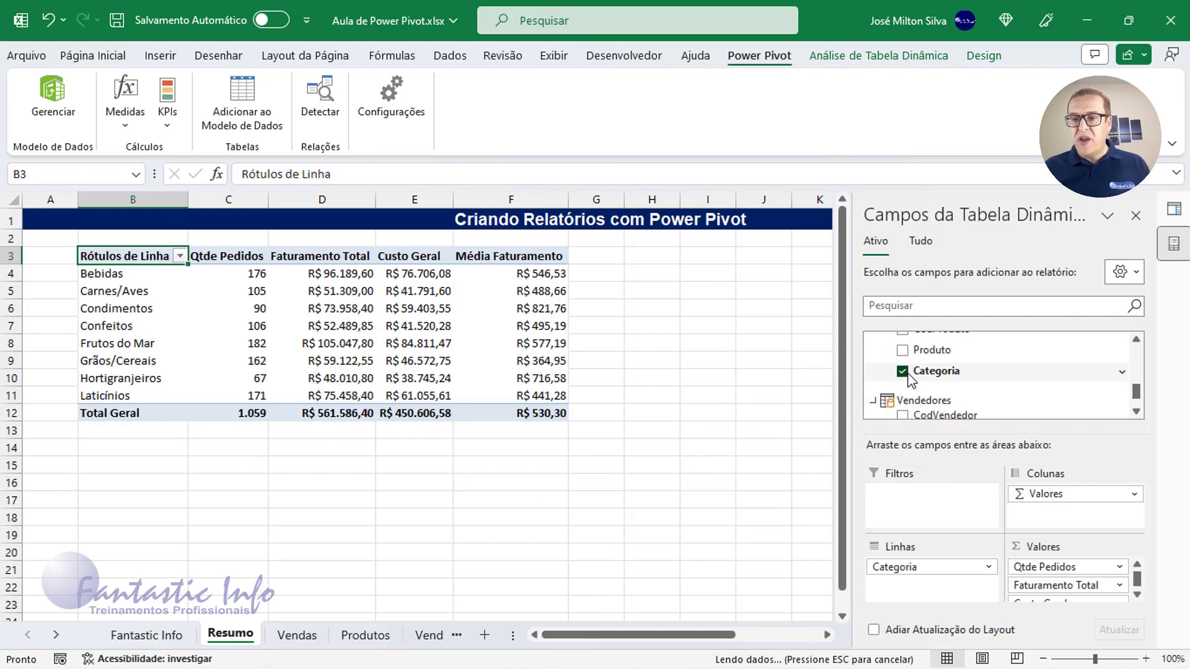
scroll(935, 383, "down", 1)
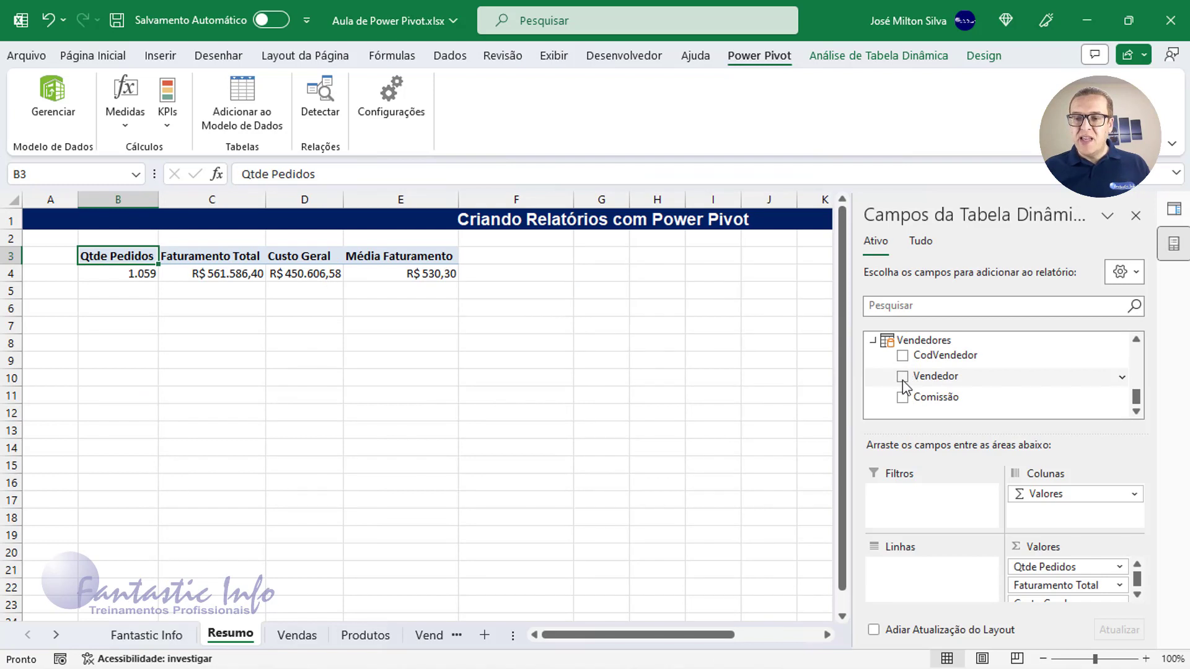
left_click(903, 376)
scroll(921, 378, "up", 2)
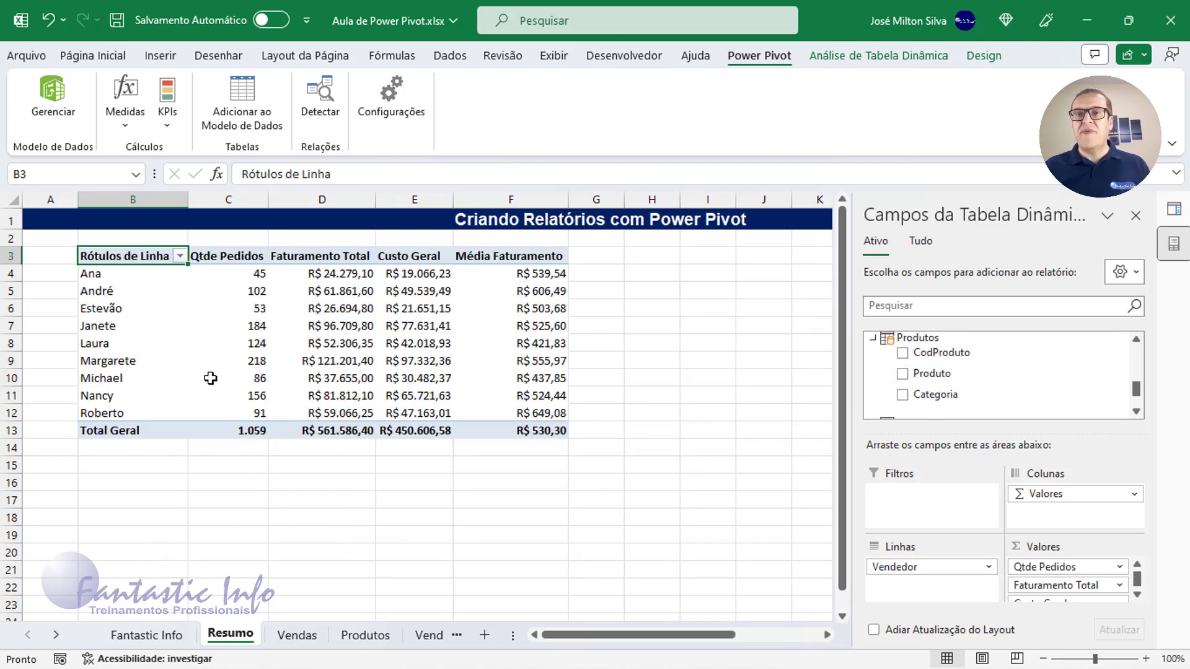
mouse_move(210, 379)
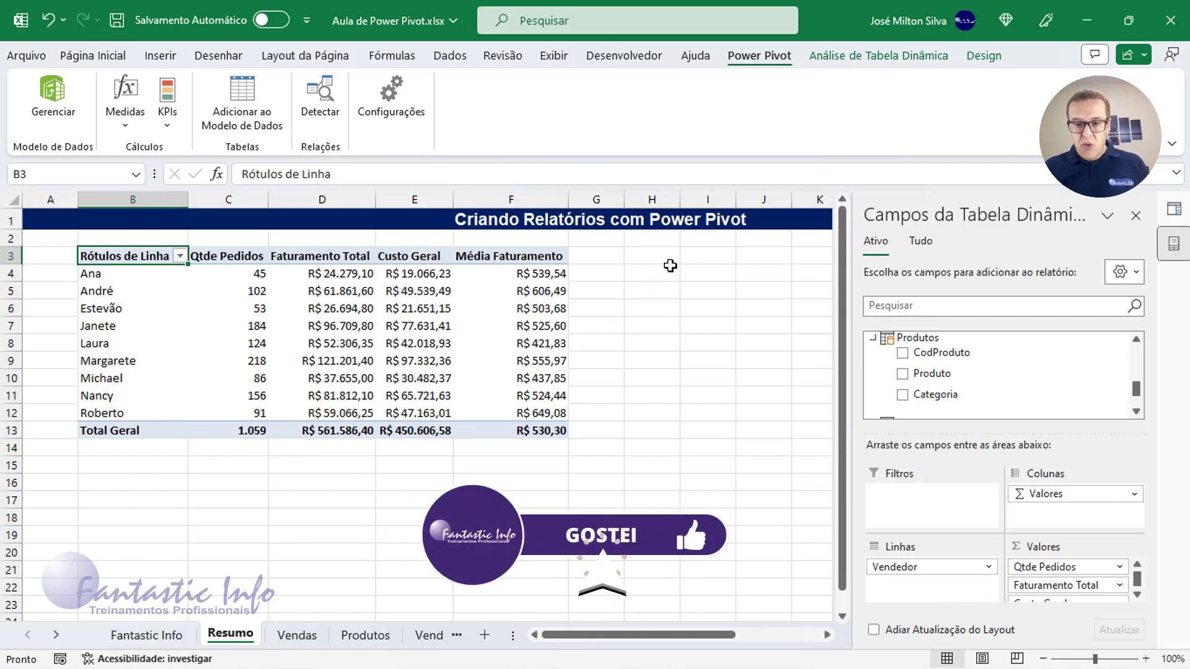
- Insert an empty pivot chart from the Power Pivot data model into the existing Resumo sheet at cell H3
left_click(644, 275)
left_click(647, 256)
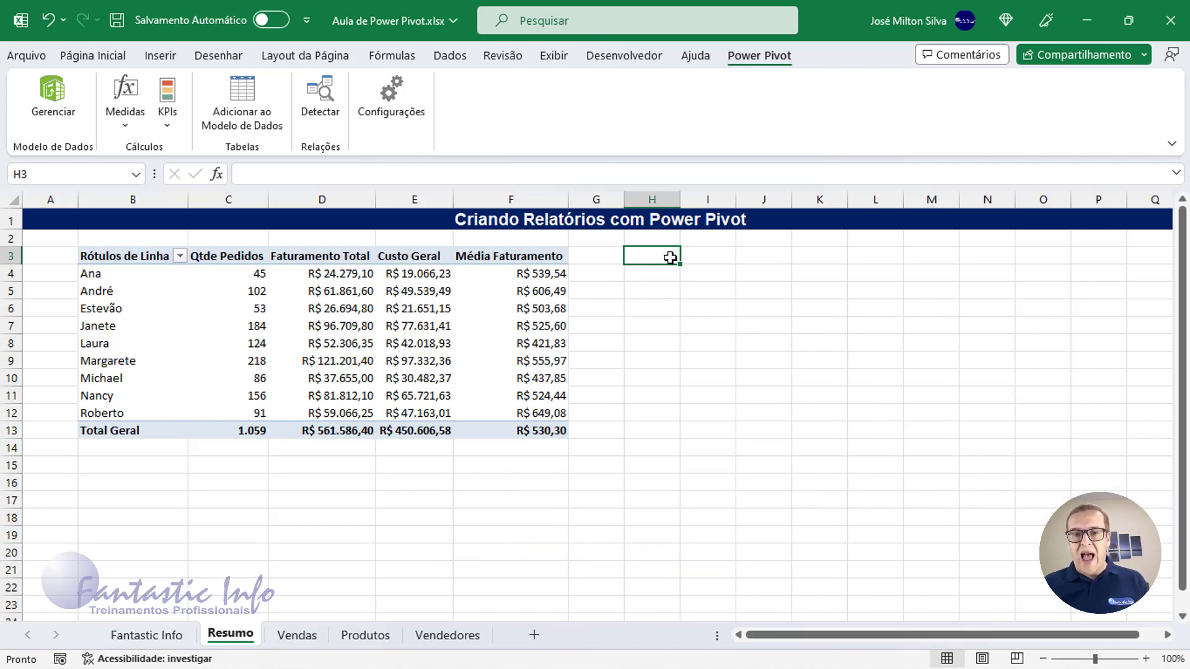
left_click(50, 110)
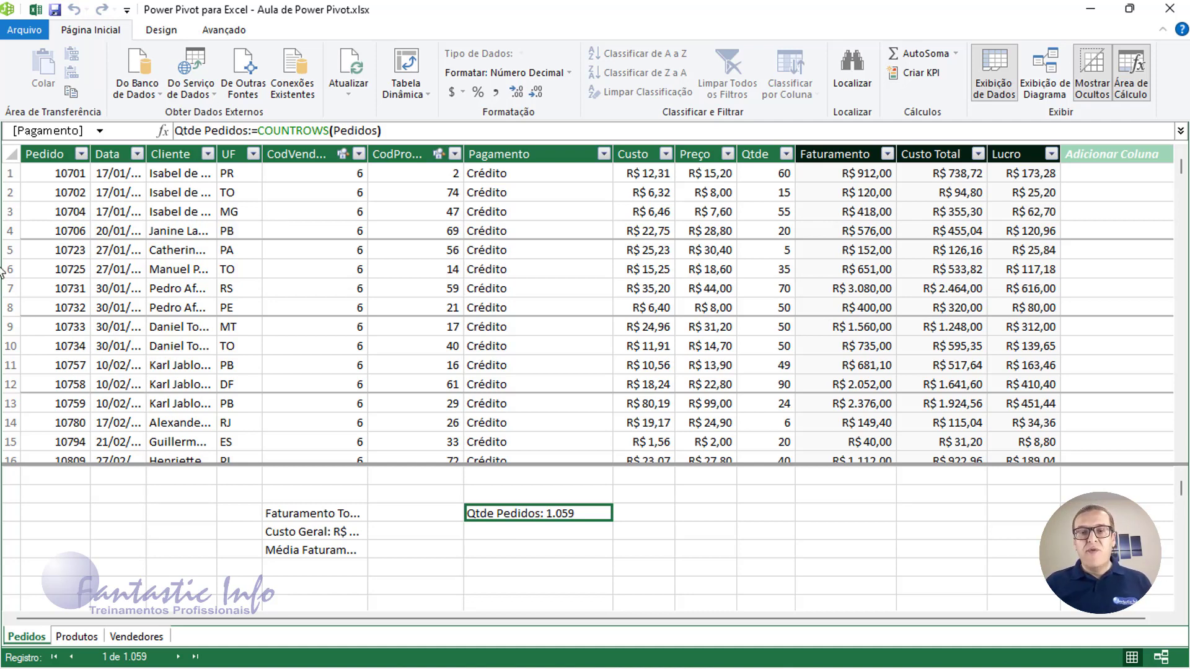
left_click(425, 96)
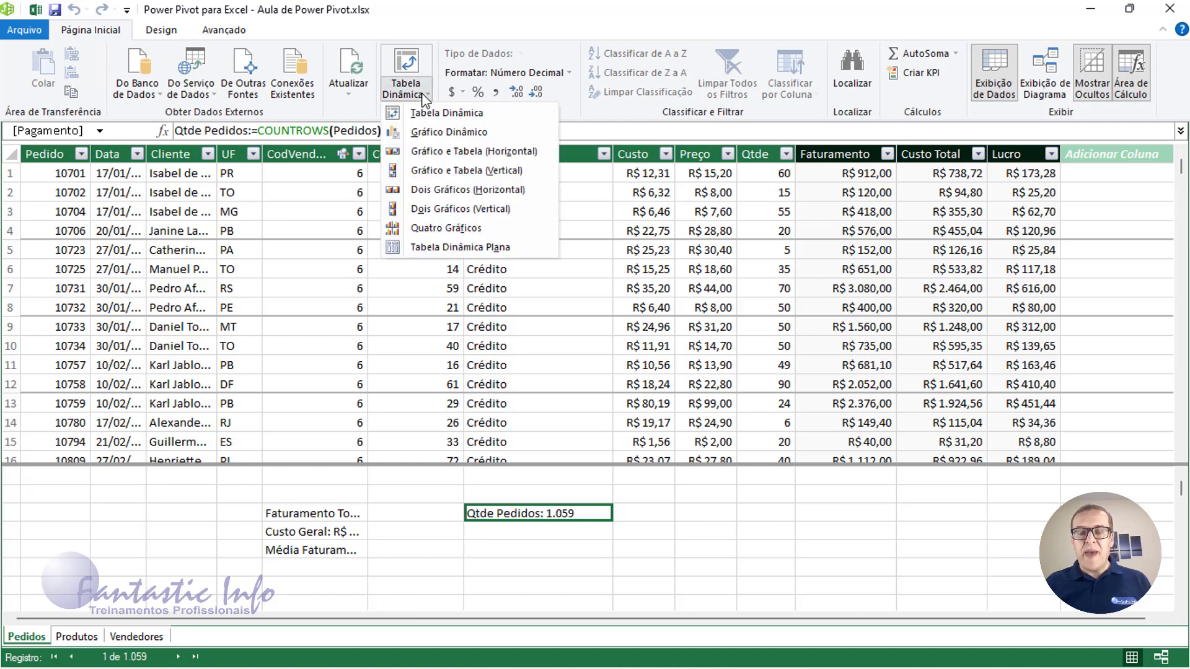
left_click(429, 137)
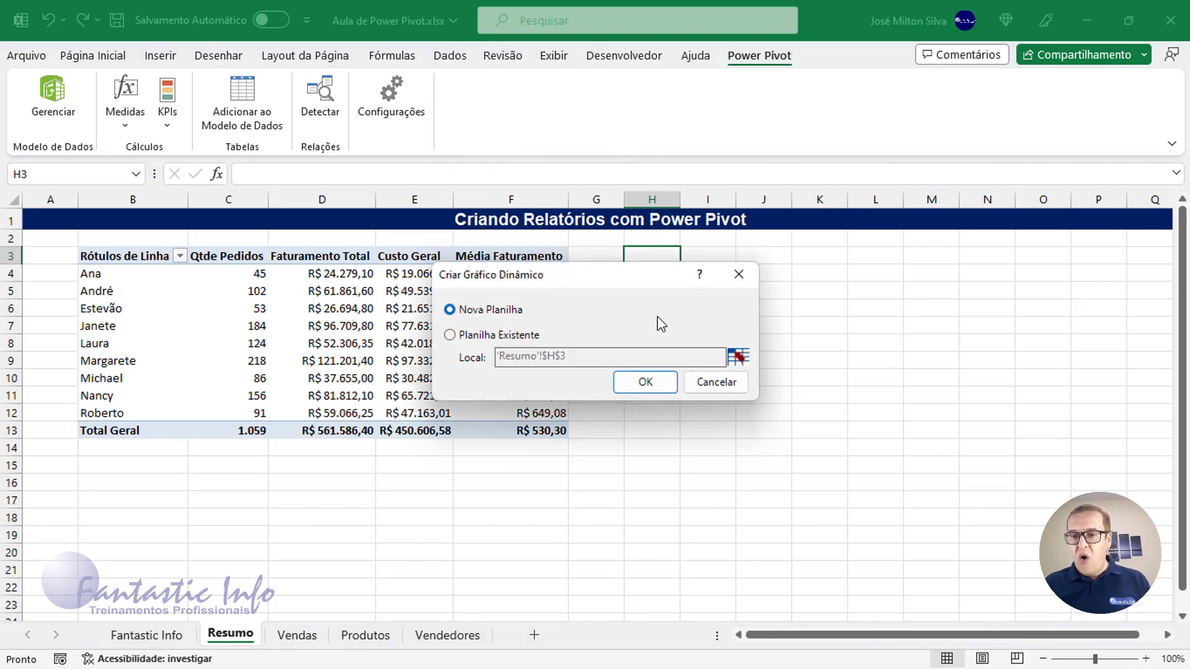
left_click_drag(618, 283, 437, 256)
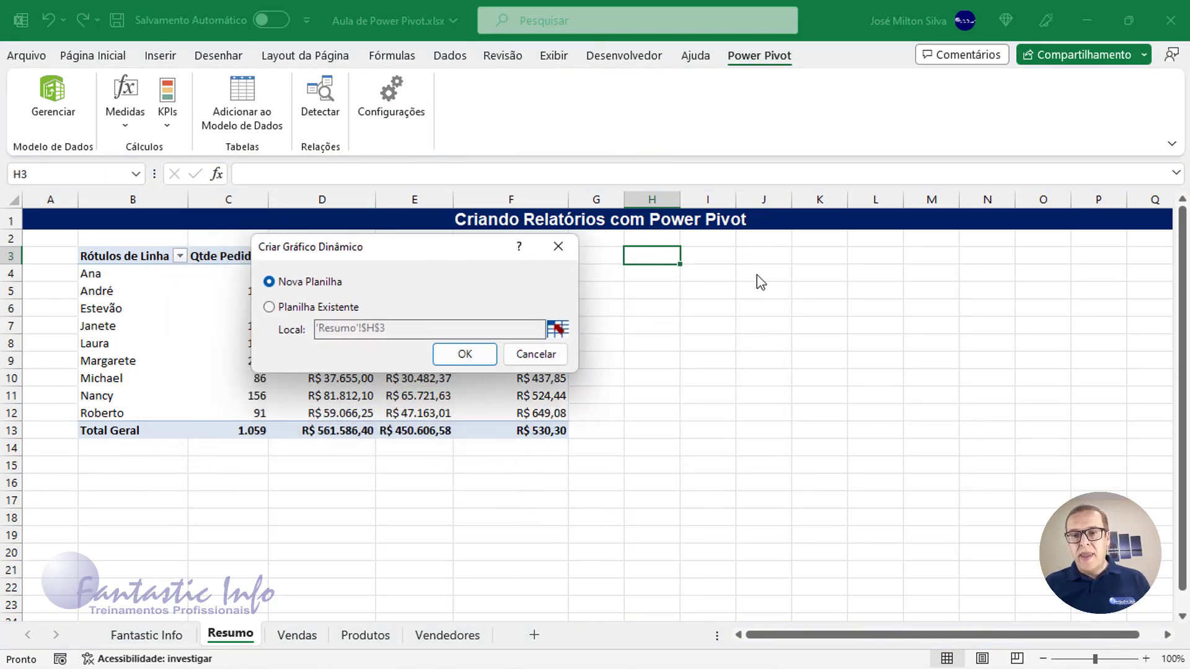
left_click(282, 308)
left_click(463, 355)
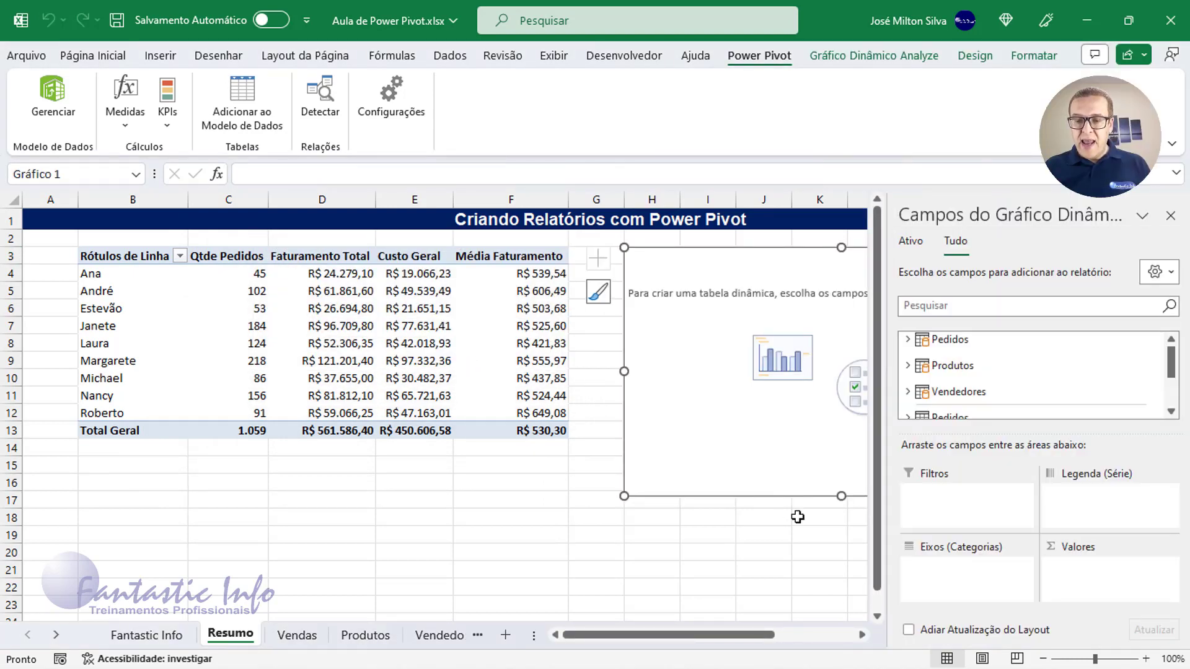
- Place the Categoria field from the Produtos table on the category axis of the empty pivot chart
left_click(862, 635)
left_click(862, 635)
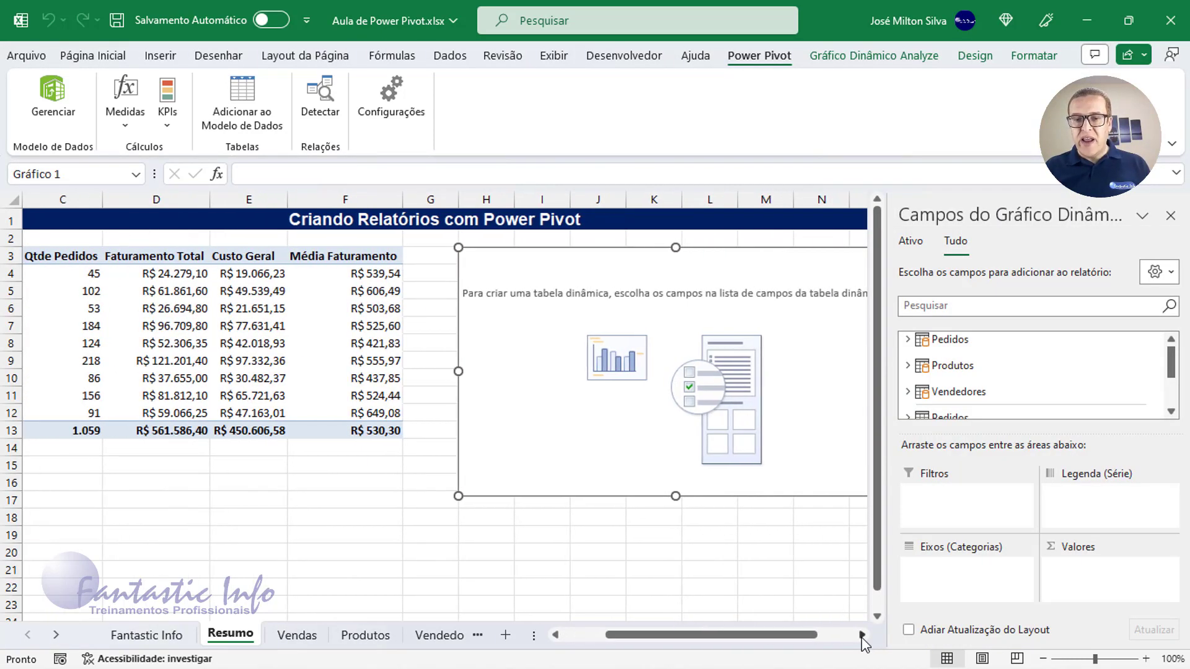
left_click(862, 635)
left_click(862, 635)
left_click(862, 635)
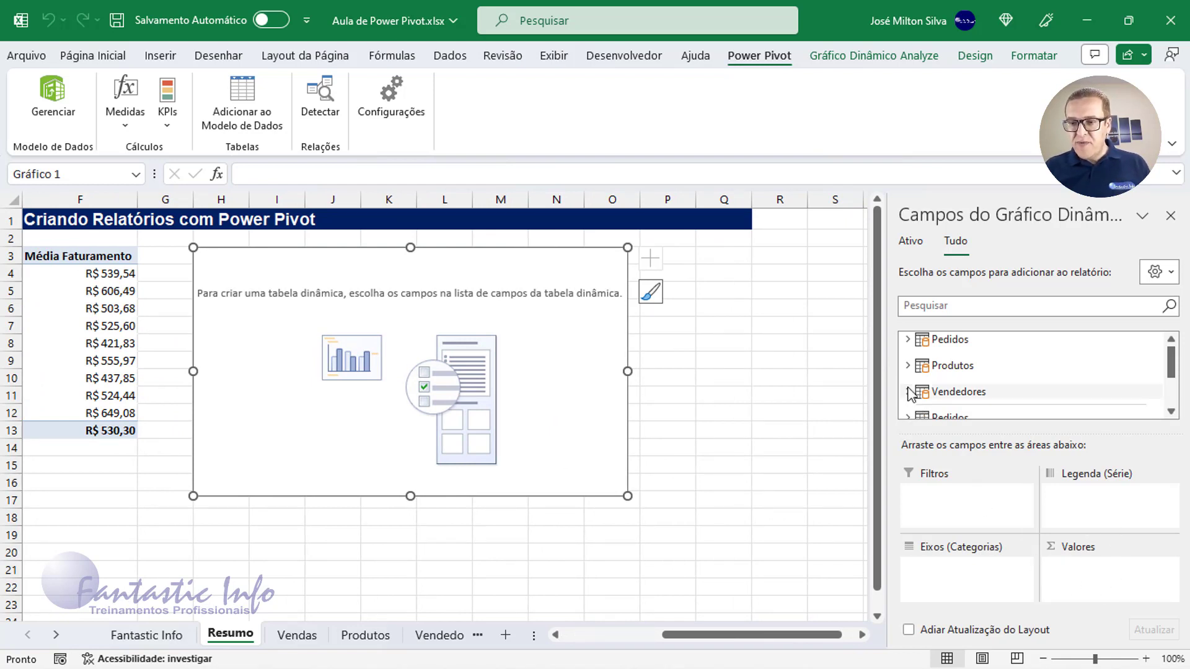
left_click(908, 366)
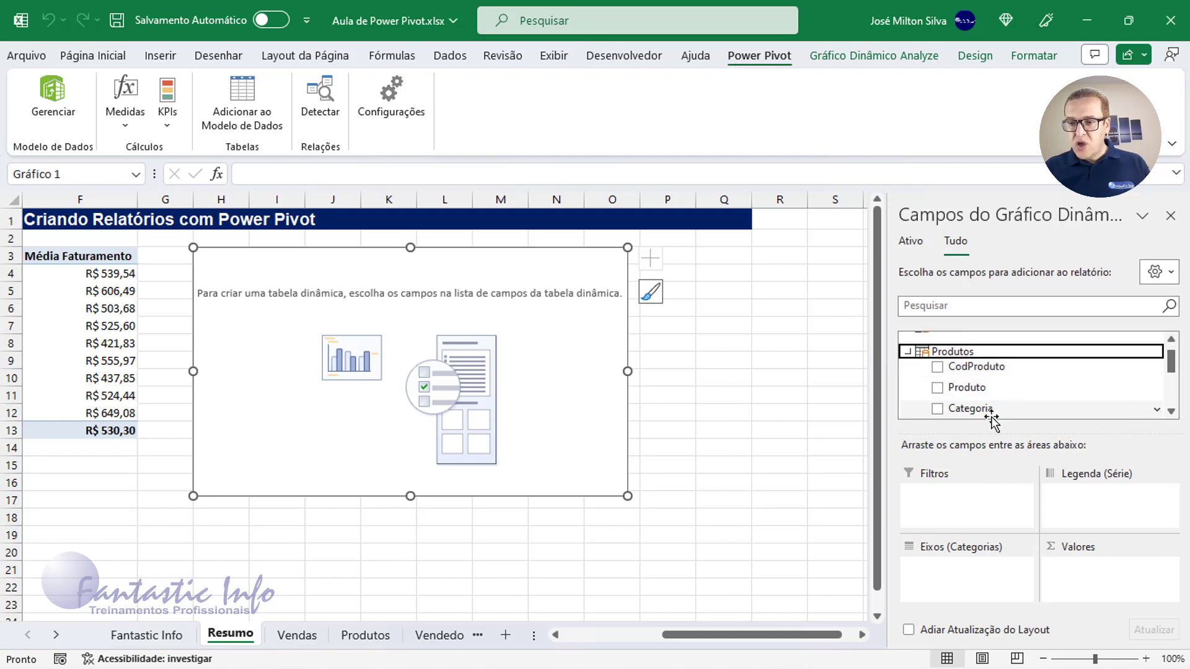
left_click_drag(983, 409, 979, 576)
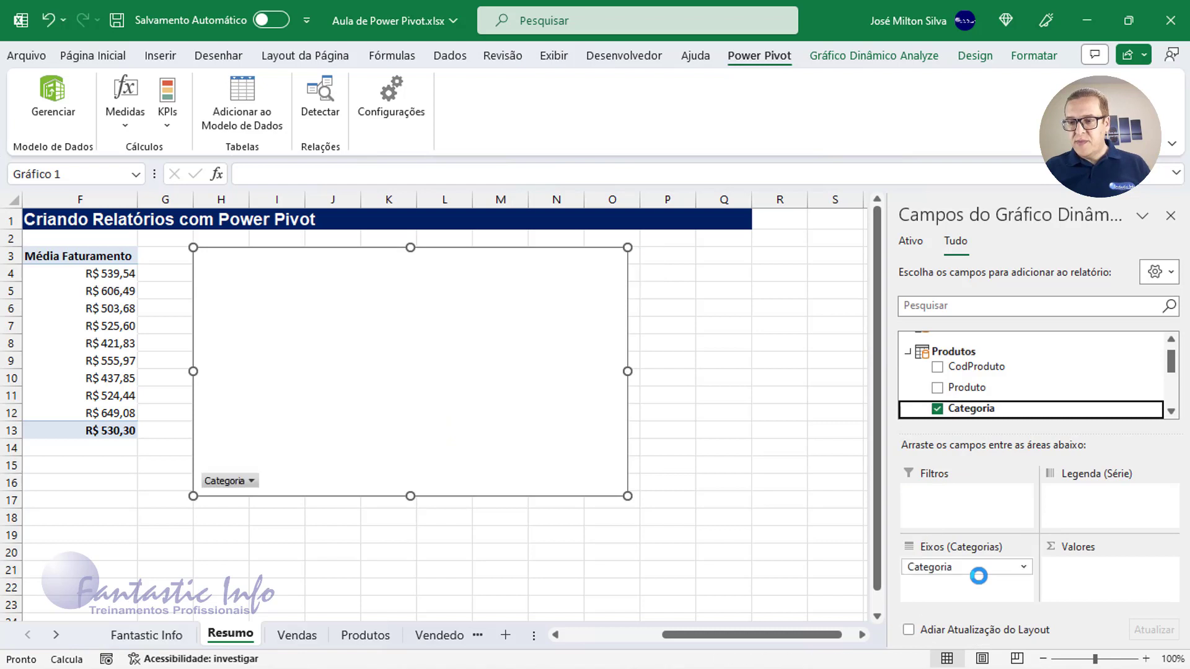
- Add the Faturamento Total measure from the Pedidos table as the pivot chart's value field
left_click(907, 351)
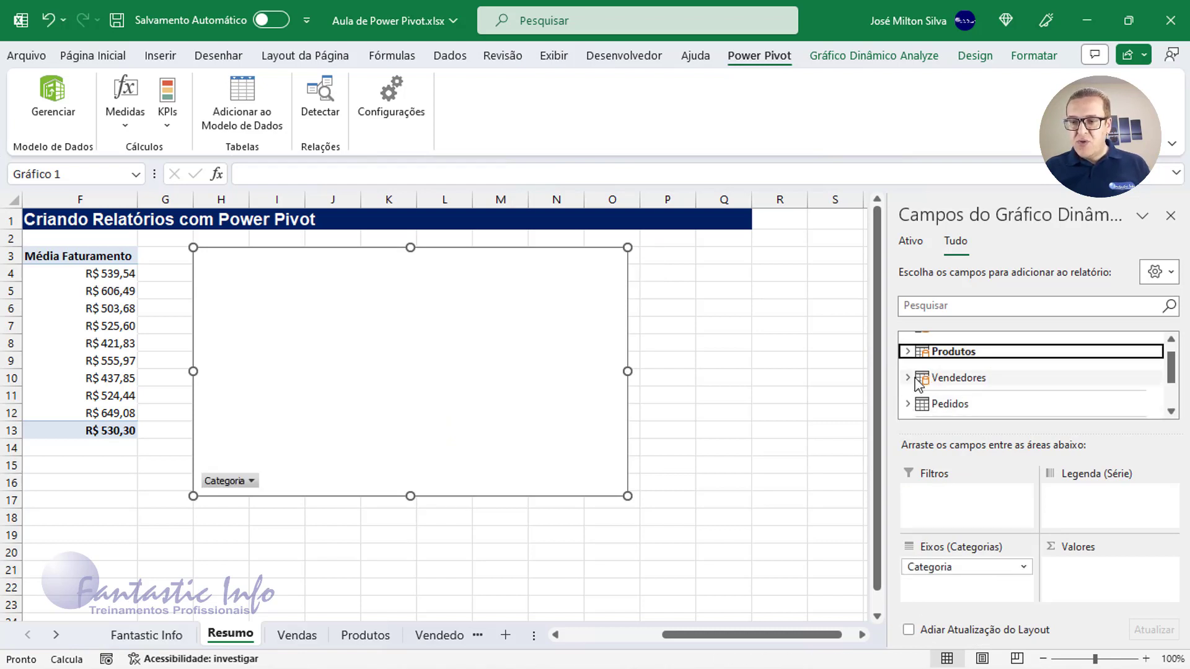
scroll(919, 384, "up", 1)
left_click(949, 339)
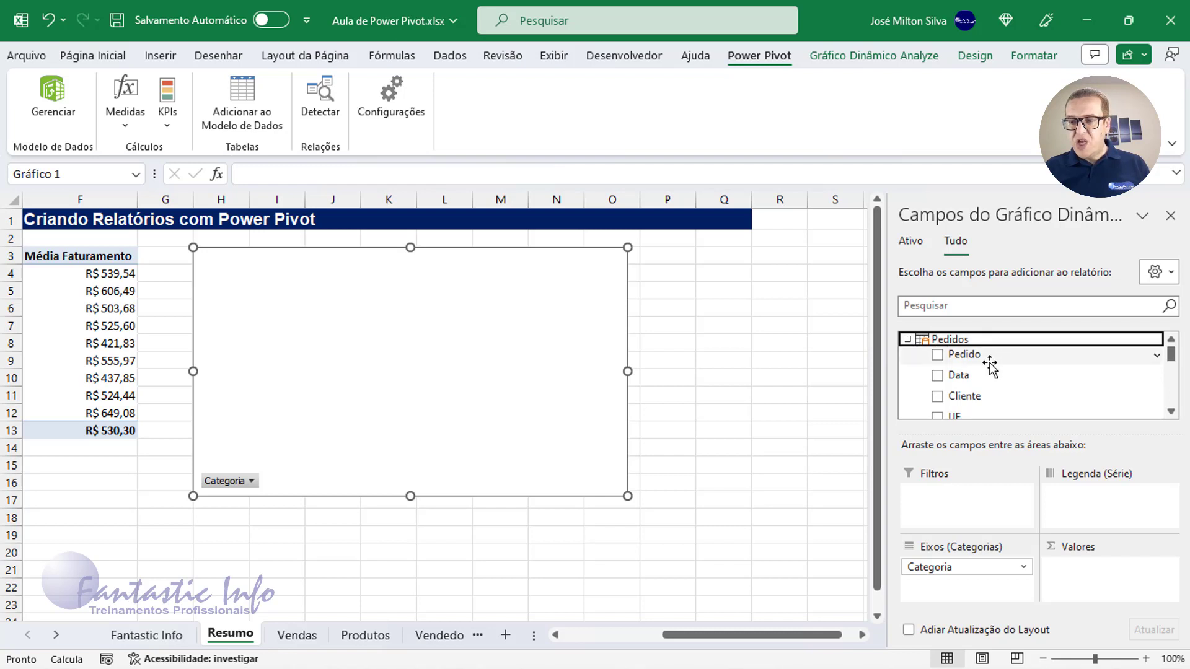
scroll(988, 372, "down", 2)
scroll(987, 374, "down", 3)
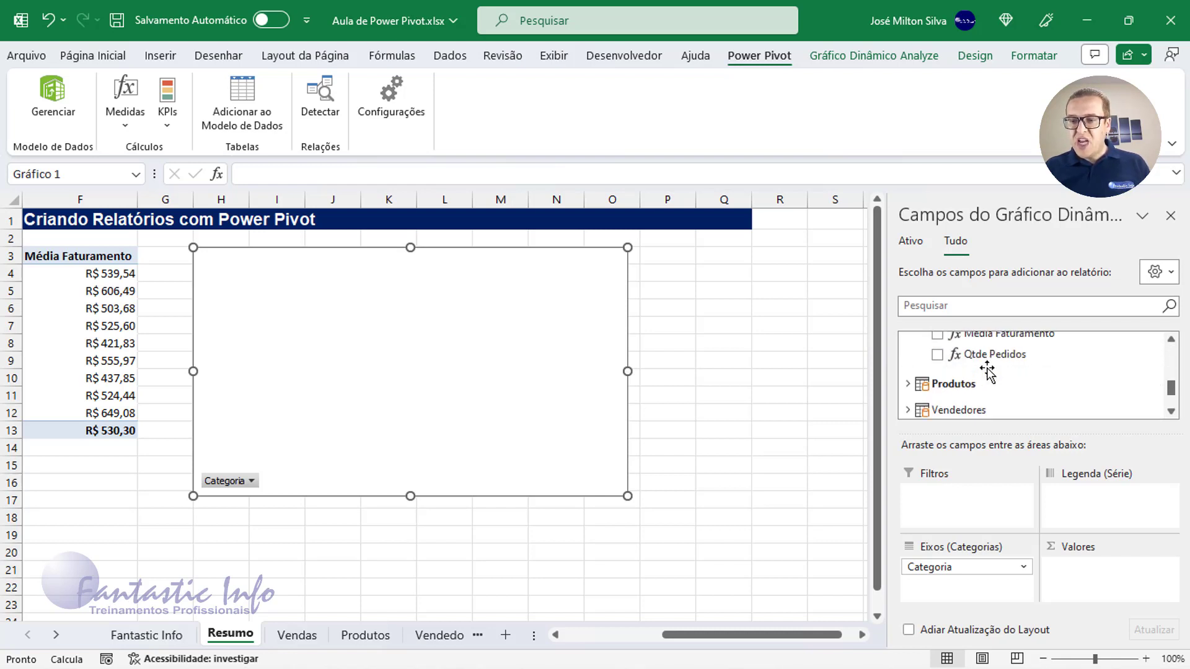
scroll(988, 373, "up", 1)
scroll(987, 374, "up", 1)
left_click_drag(998, 376, 1084, 576)
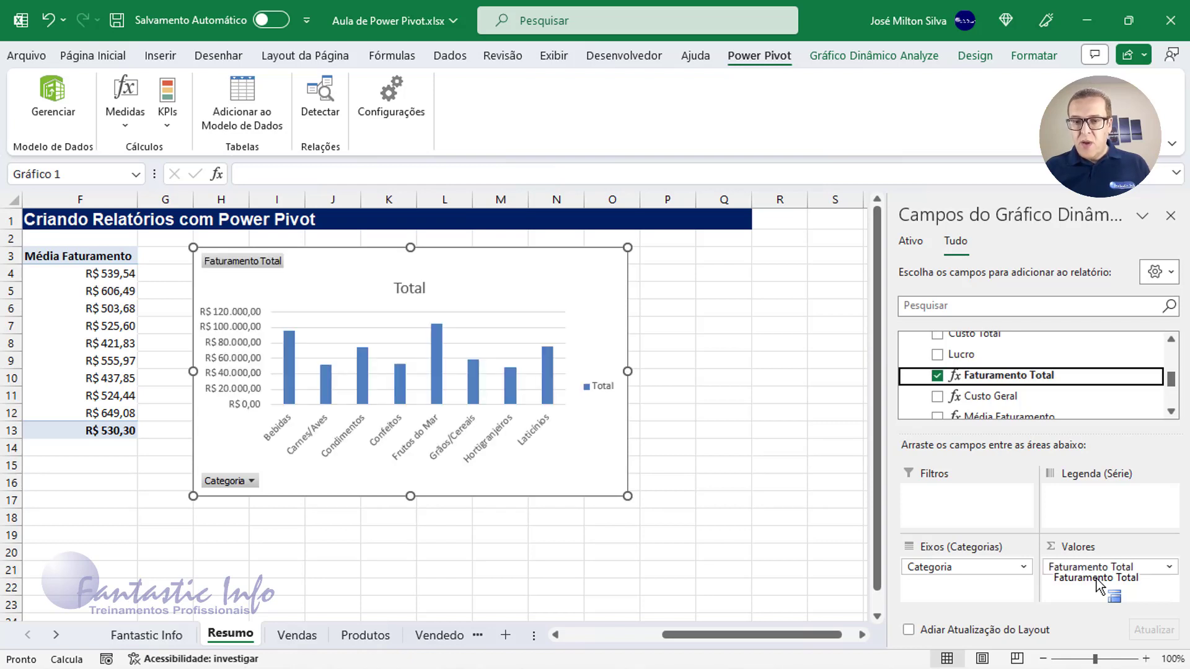
- Enlarge the pivot chart to span about H3:Q19 and strip away its legend and all its field buttons
left_click_drag(628, 496, 734, 543)
left_click(712, 412)
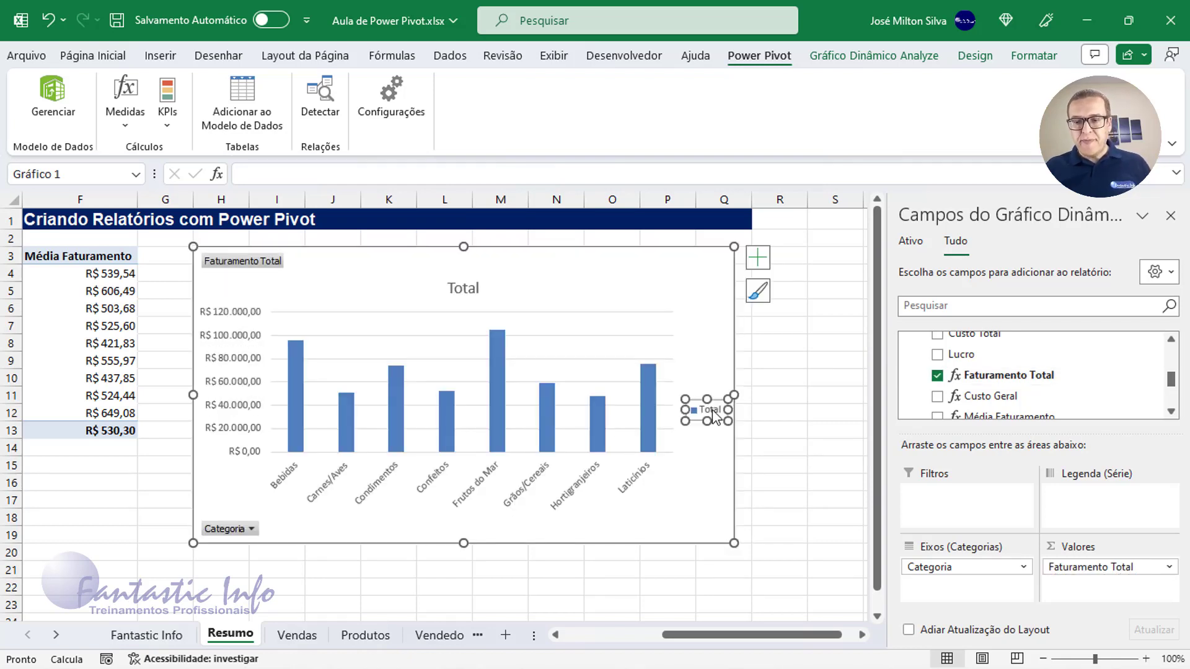
key("Delete")
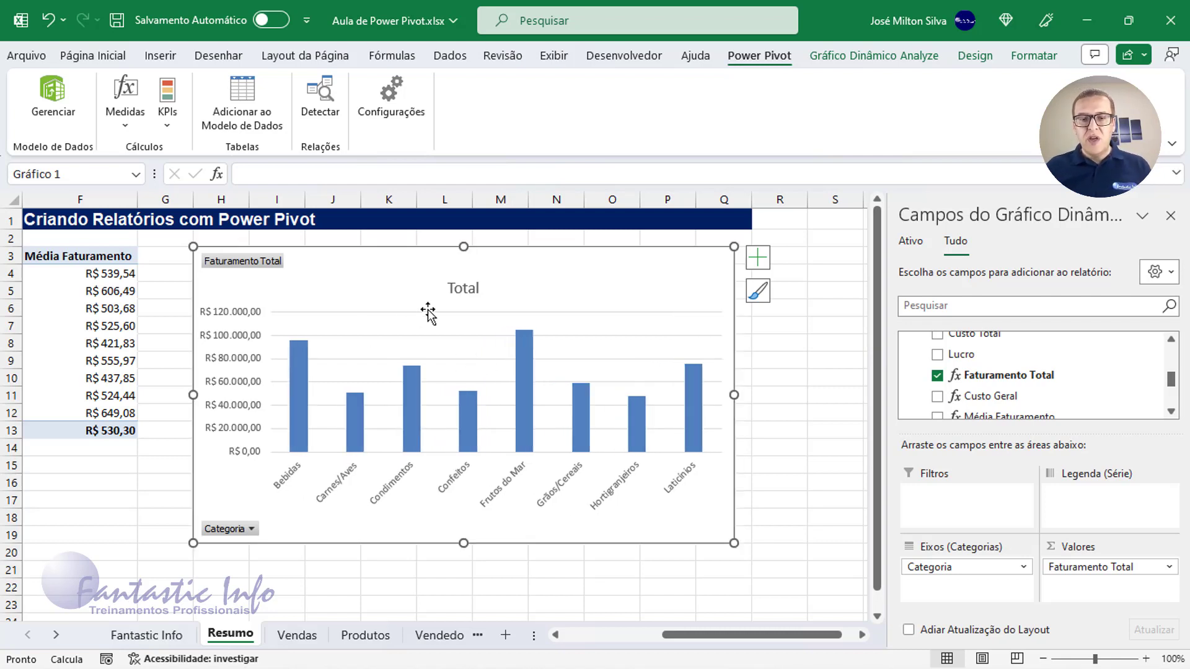
right_click(237, 261)
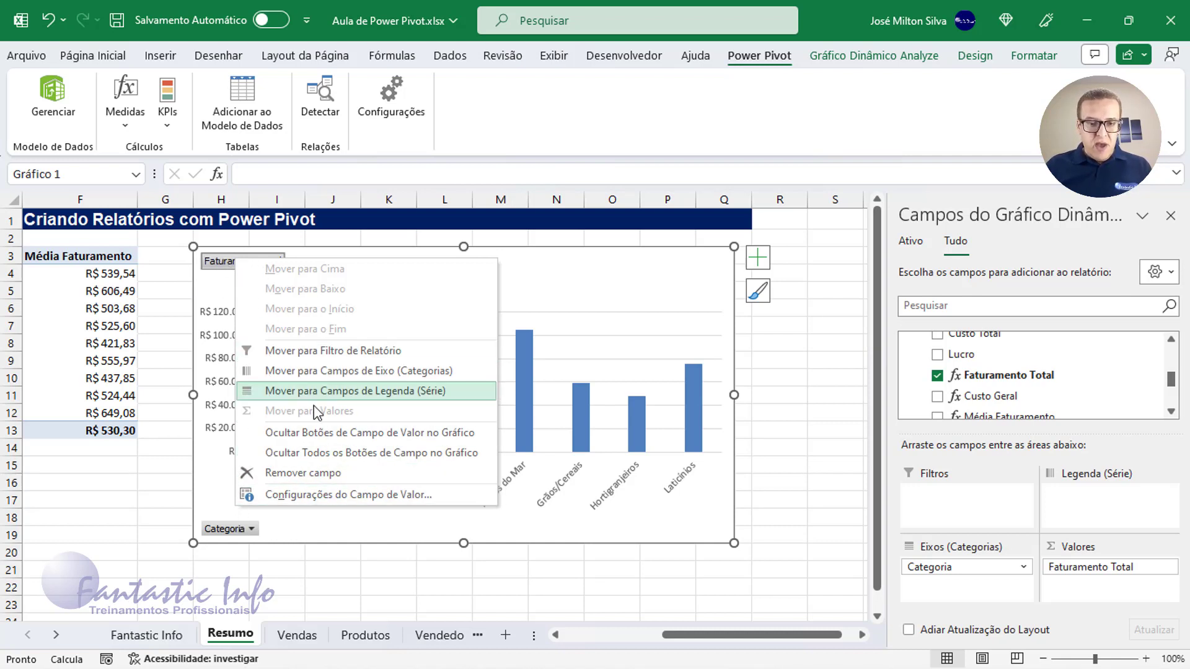
left_click(335, 453)
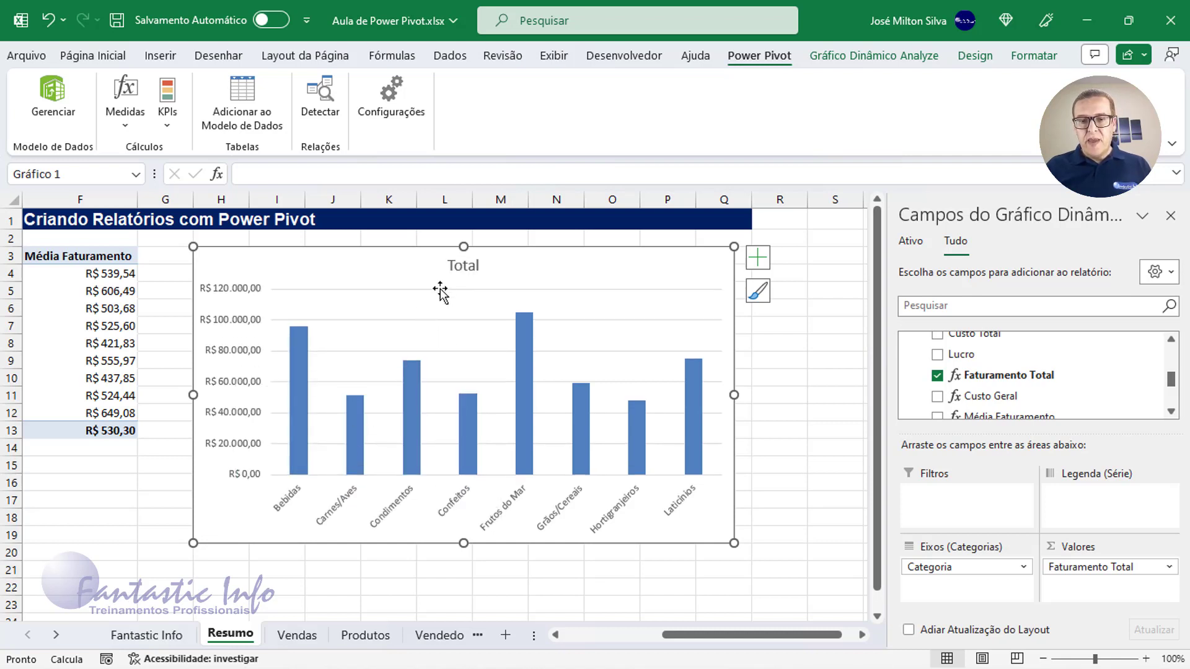
- Change the chart title to "Faturamento Total"
double_click(469, 275)
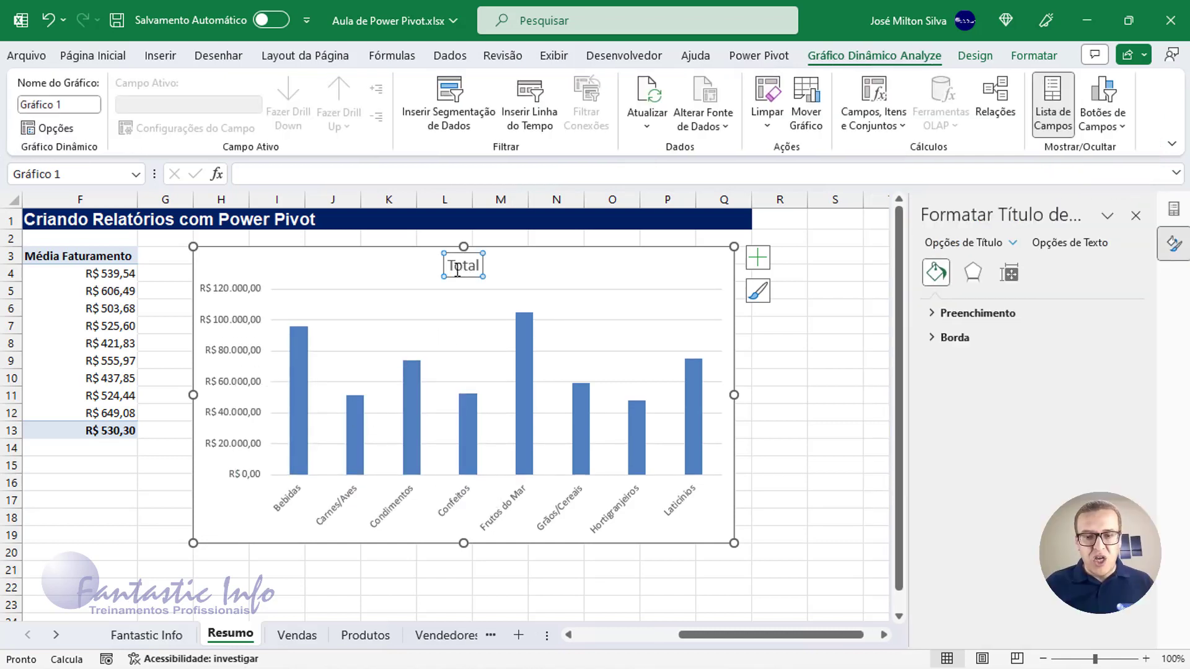
double_click(456, 269)
type("fATURAMENTO")
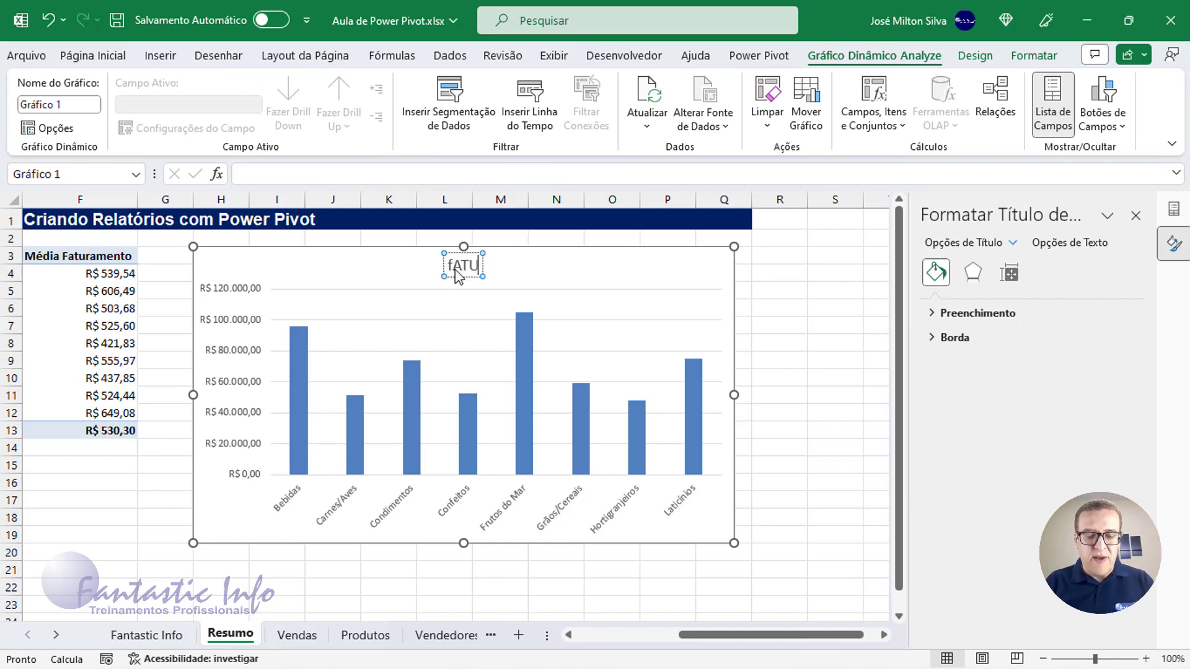
key("BackSpace")
key("BackSpace")
key("BackSpace")
key("BackSpace")
key("BackSpace")
key("BackSpace")
key("BackSpace")
key("BackSpace")
key("BackSpace")
key("BackSpace")
key("BackSpace")
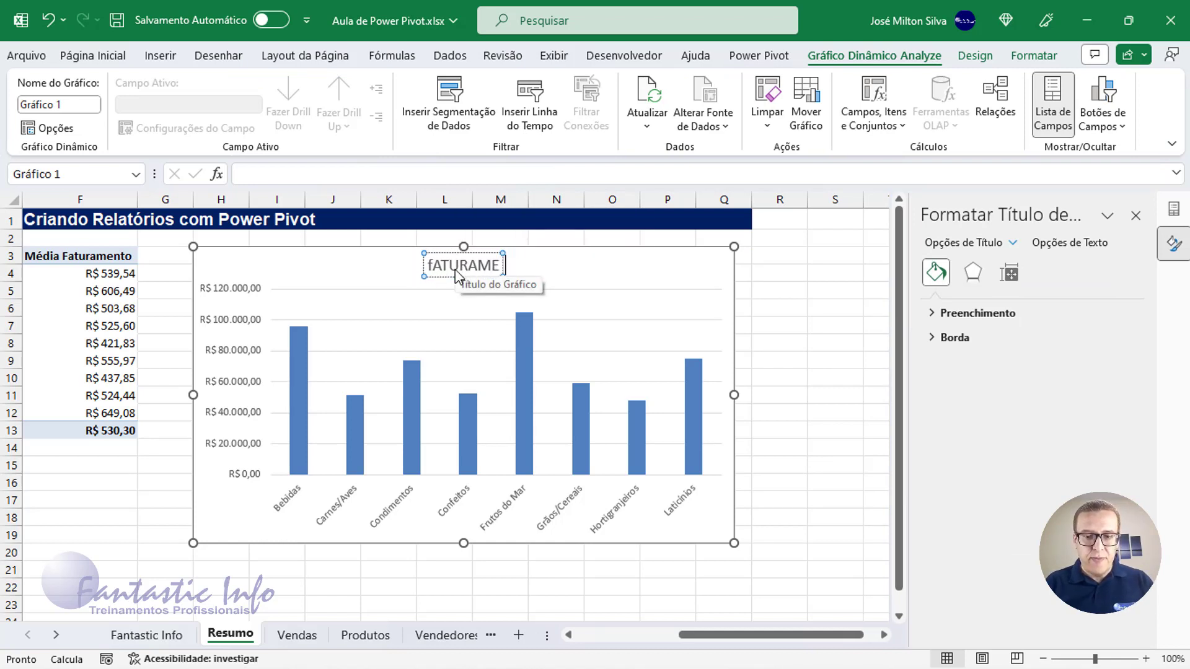
type("Fa")
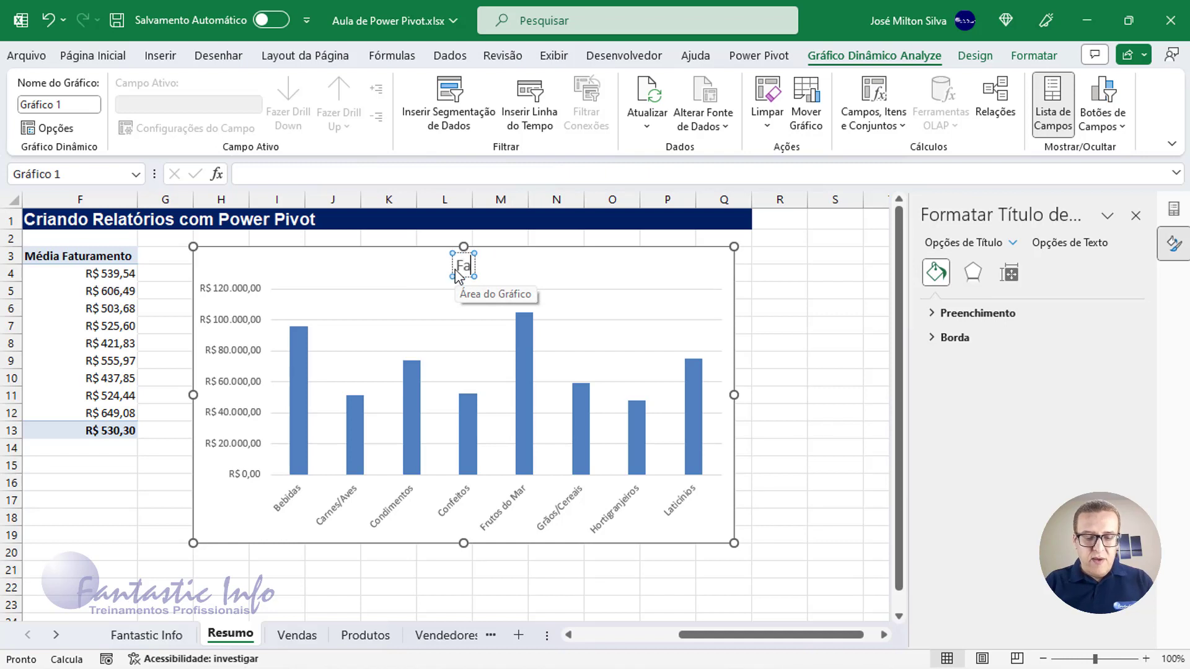
type("turamento Total")
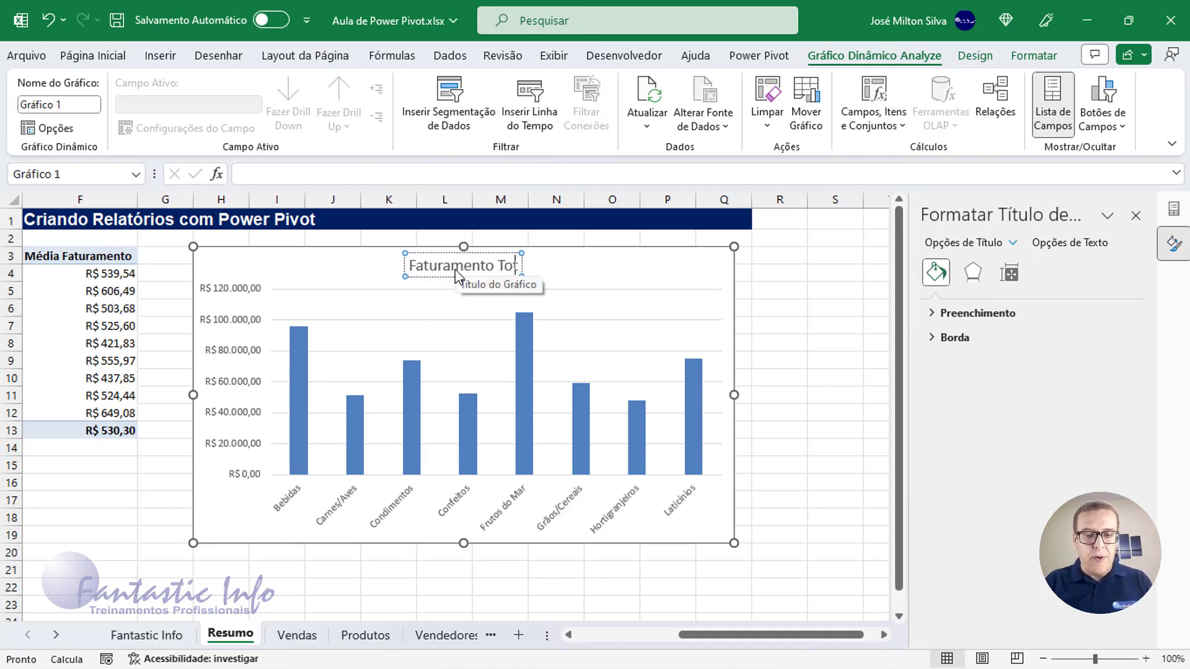
- Delete the chart's vertical value axis and show data labels on the columns instead
left_click(233, 319)
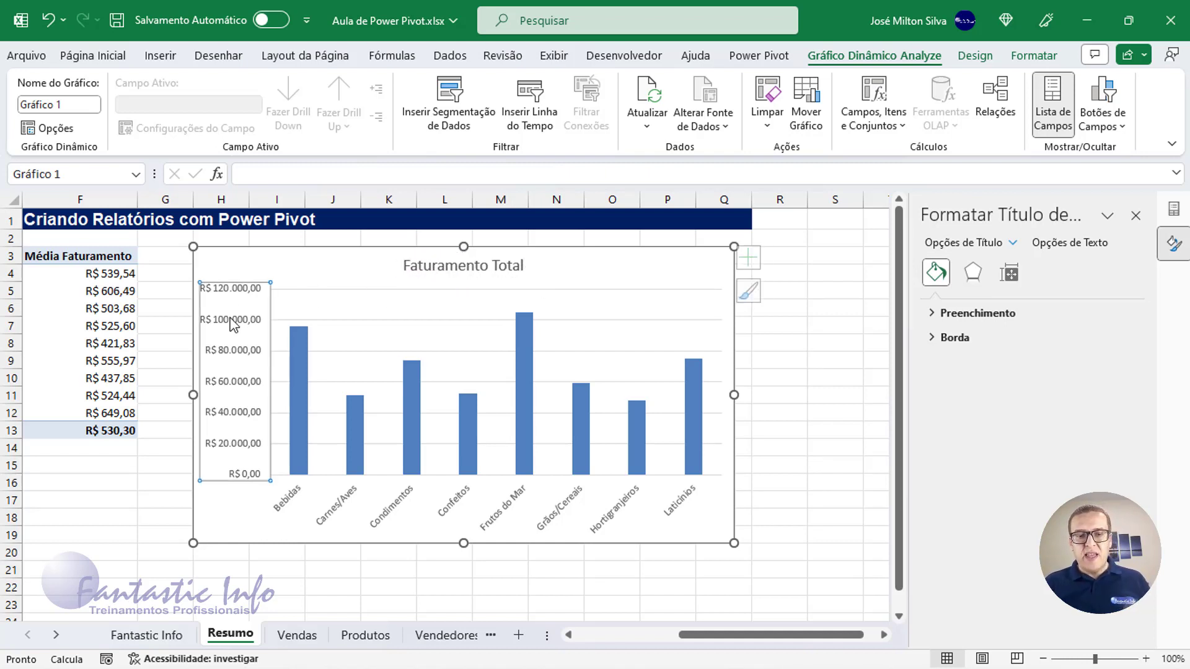
key("Delete")
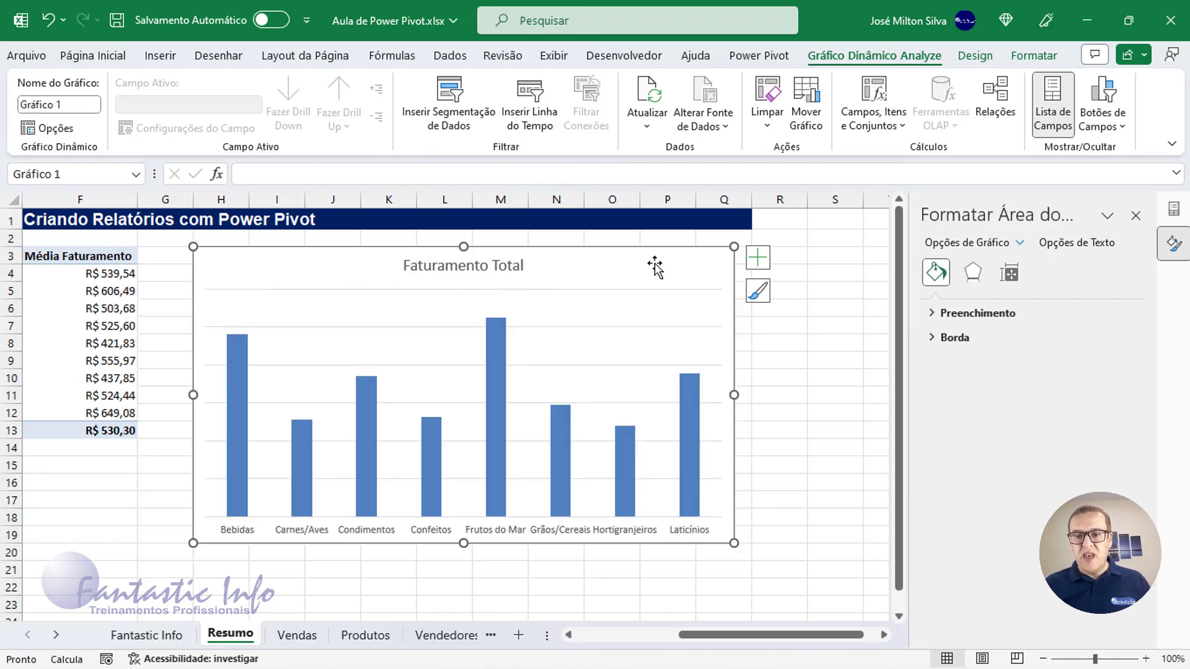
left_click(756, 258)
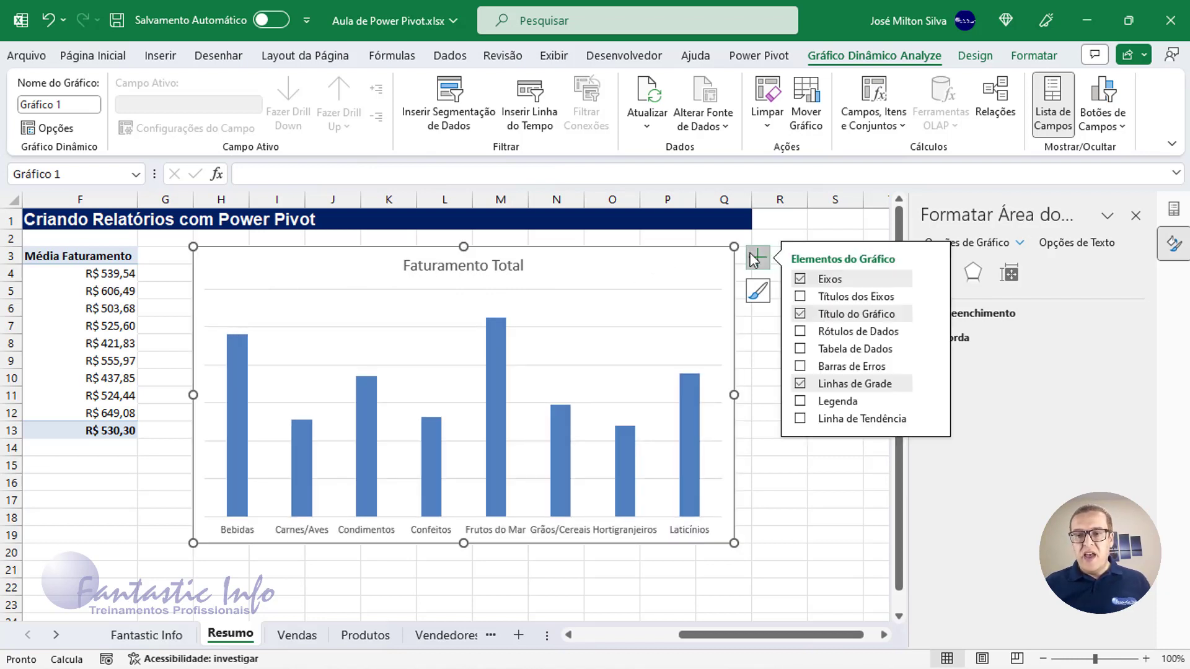
left_click(801, 333)
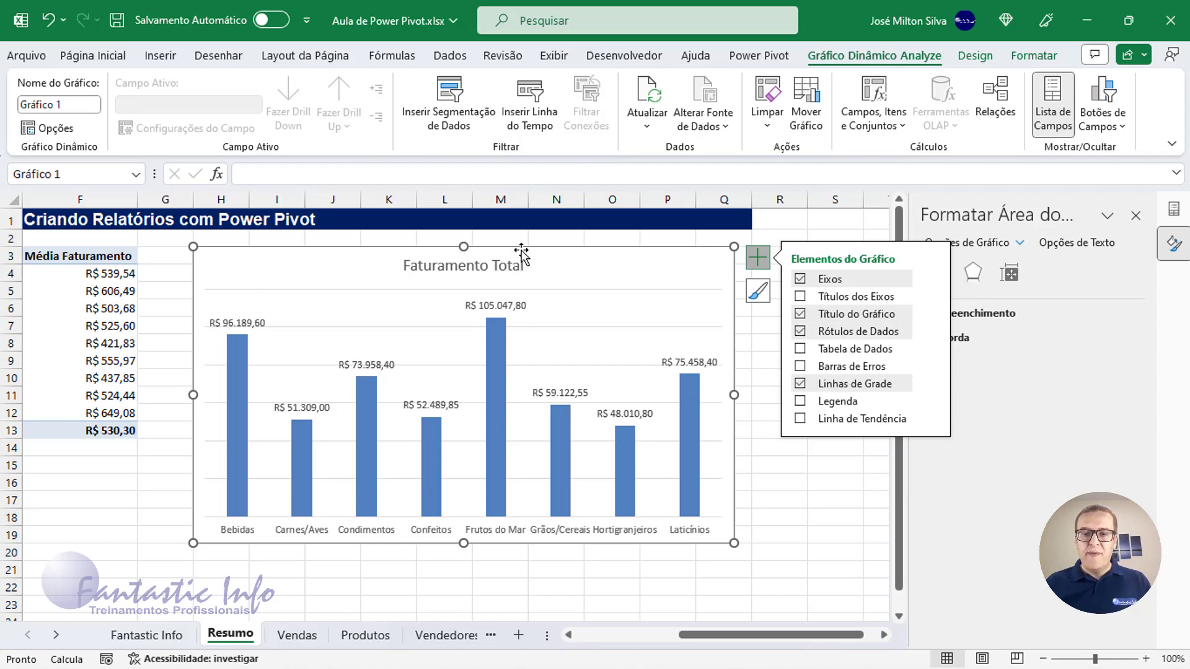
left_click(658, 239)
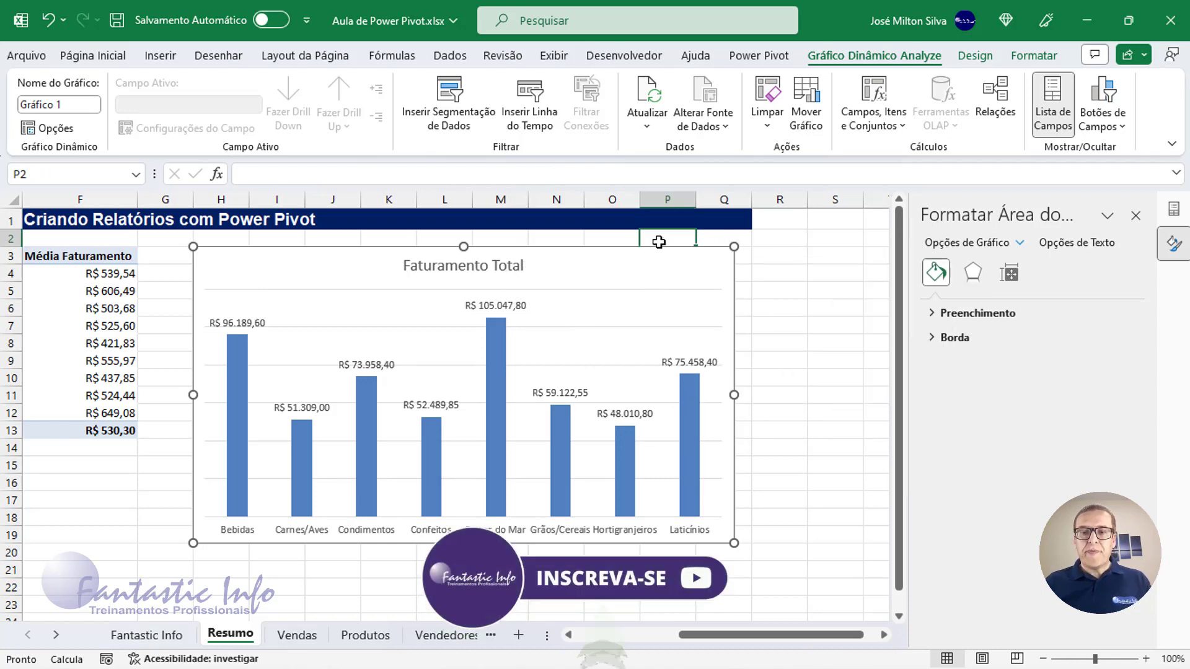
- Close the formatting pane and move the chart closer to the pivot table, so that it starts in column G
left_click(637, 637)
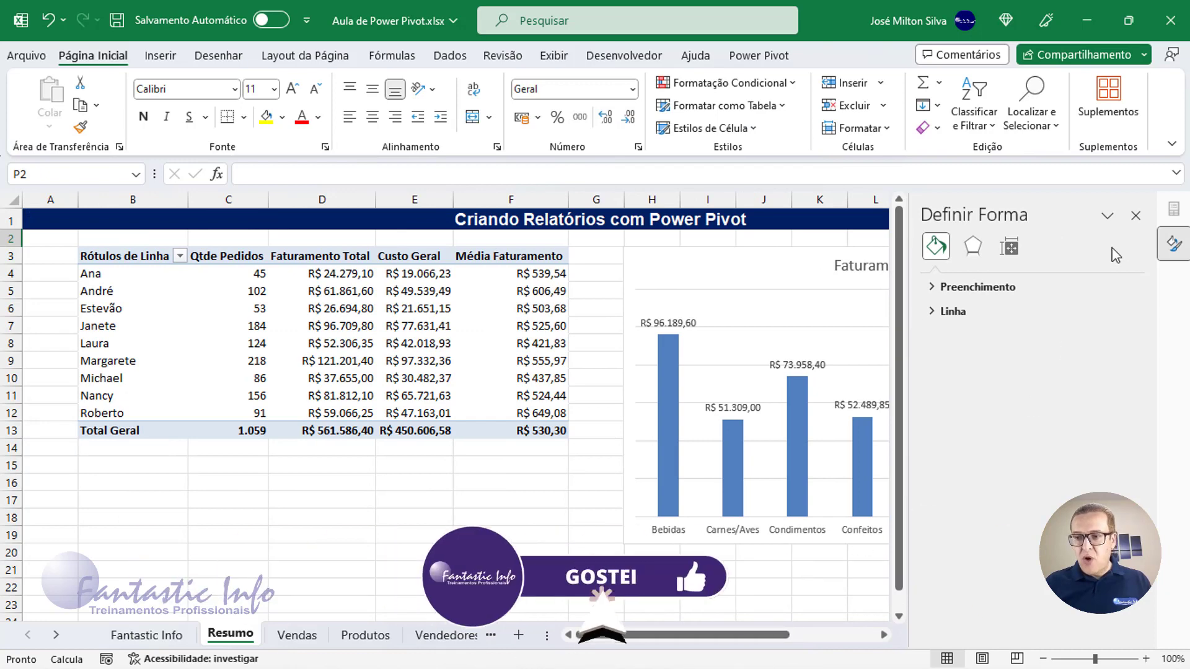
left_click(1139, 215)
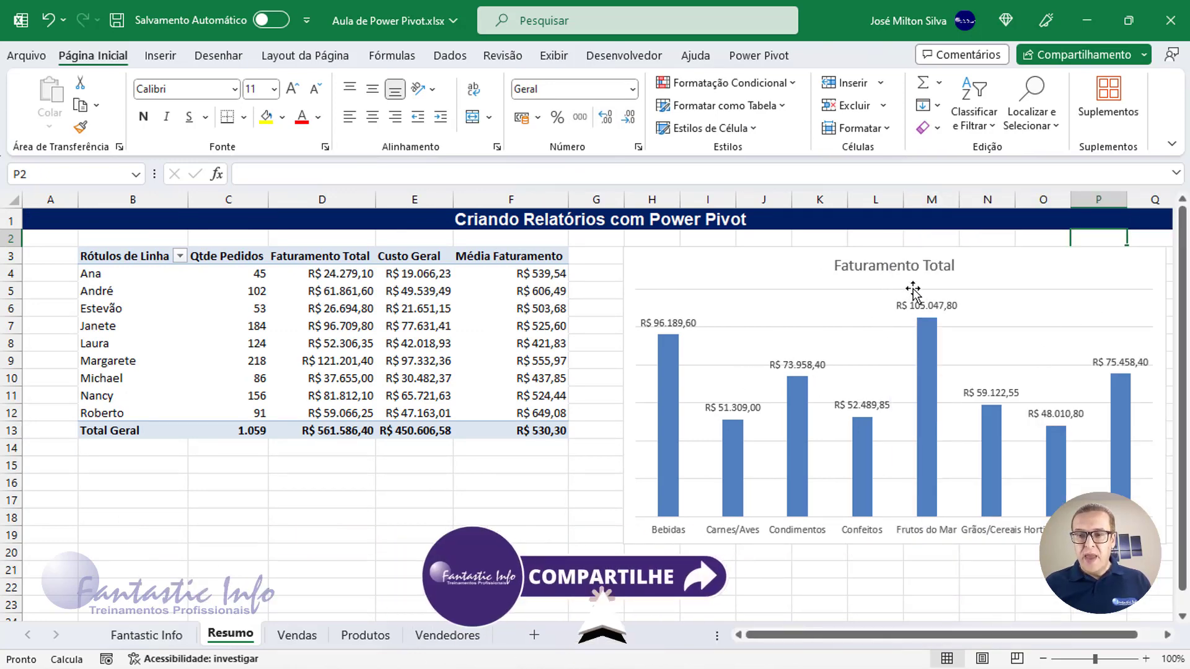
left_click_drag(701, 259, 656, 252)
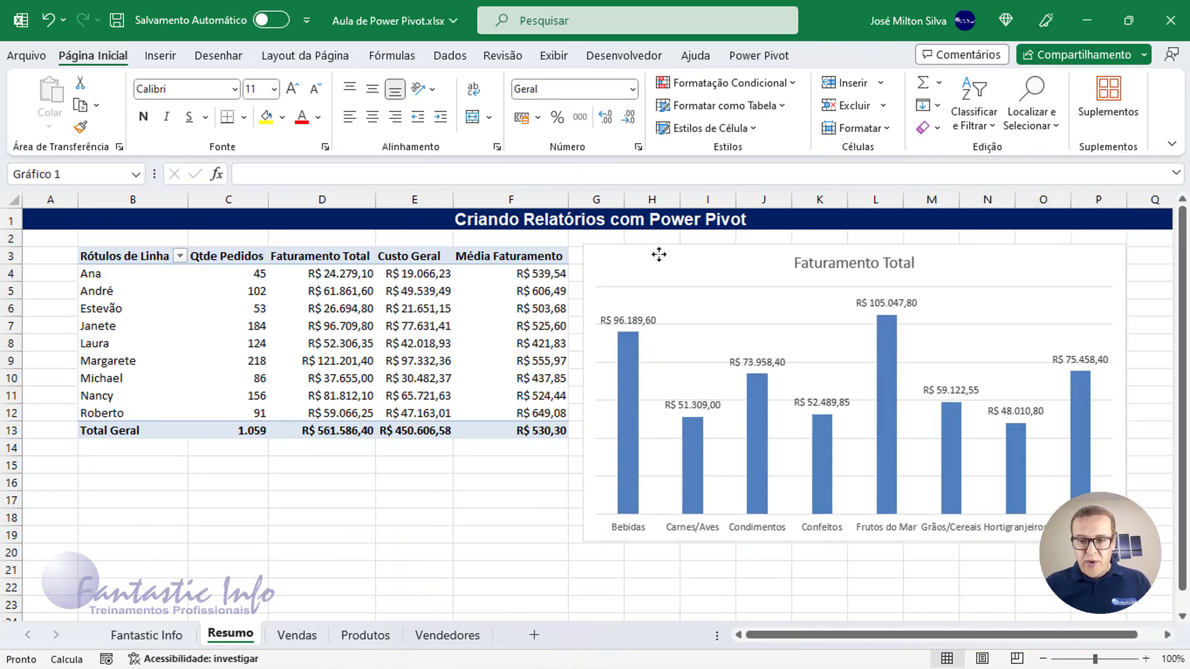
left_click(610, 216)
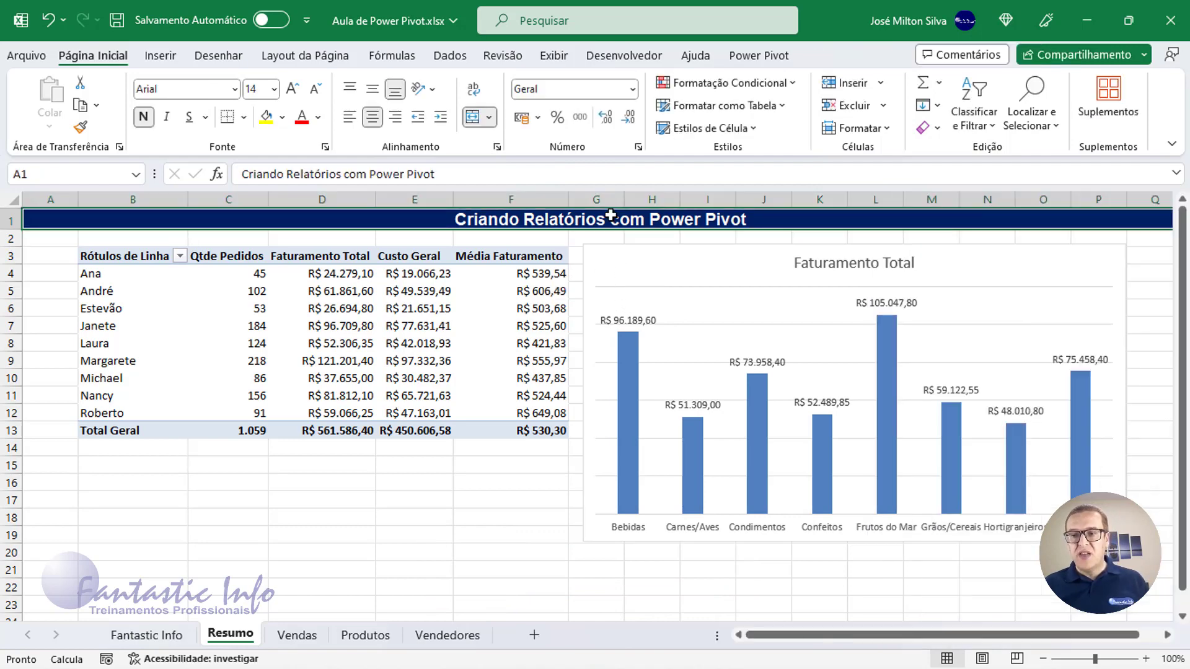